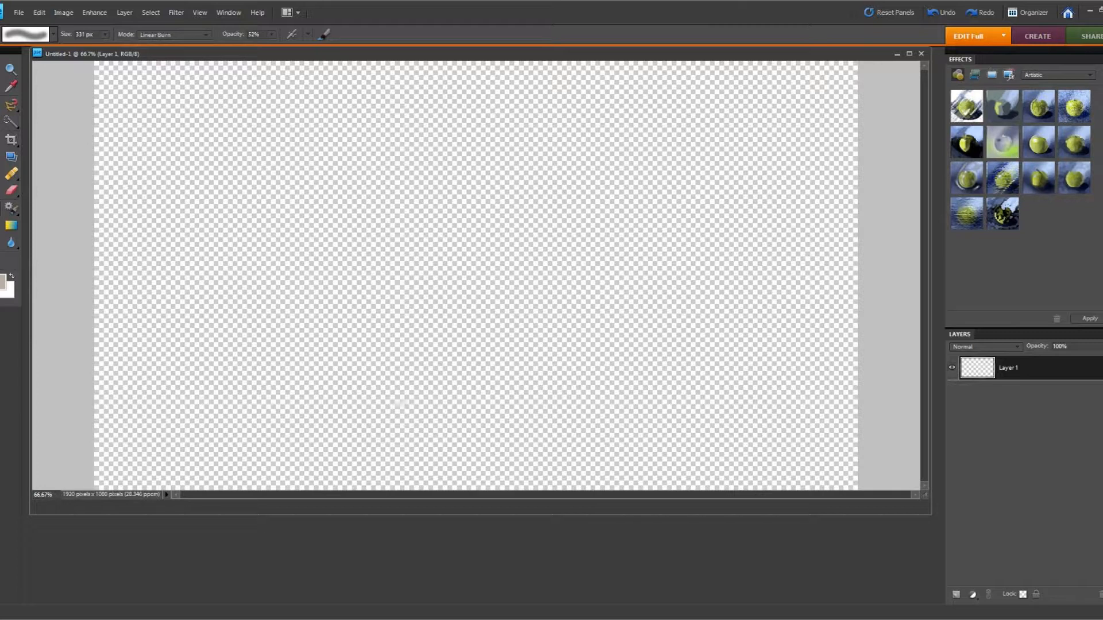
Set the foreground colour to a very dark brown, hex 26201d
left_click(3, 282)
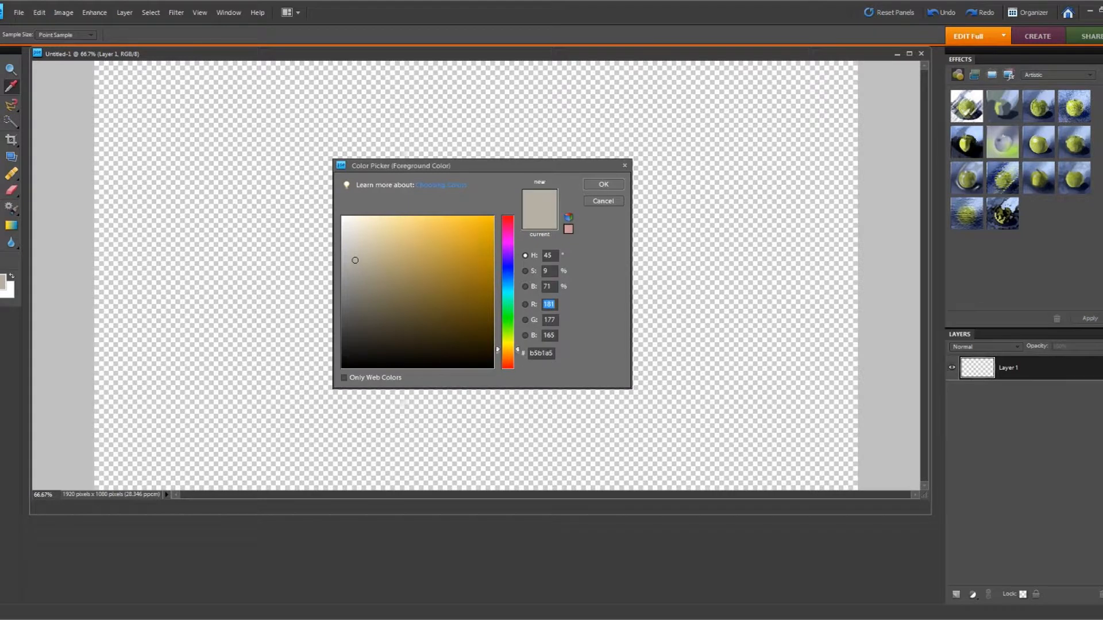
left_click_drag(507, 349, 508, 356)
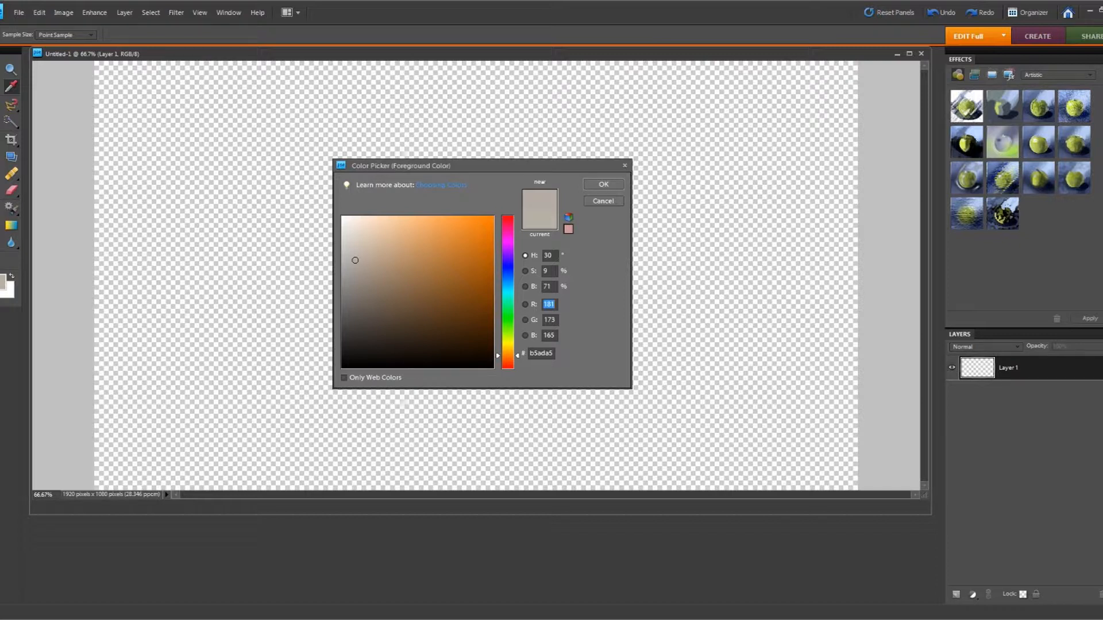
left_click(405, 323)
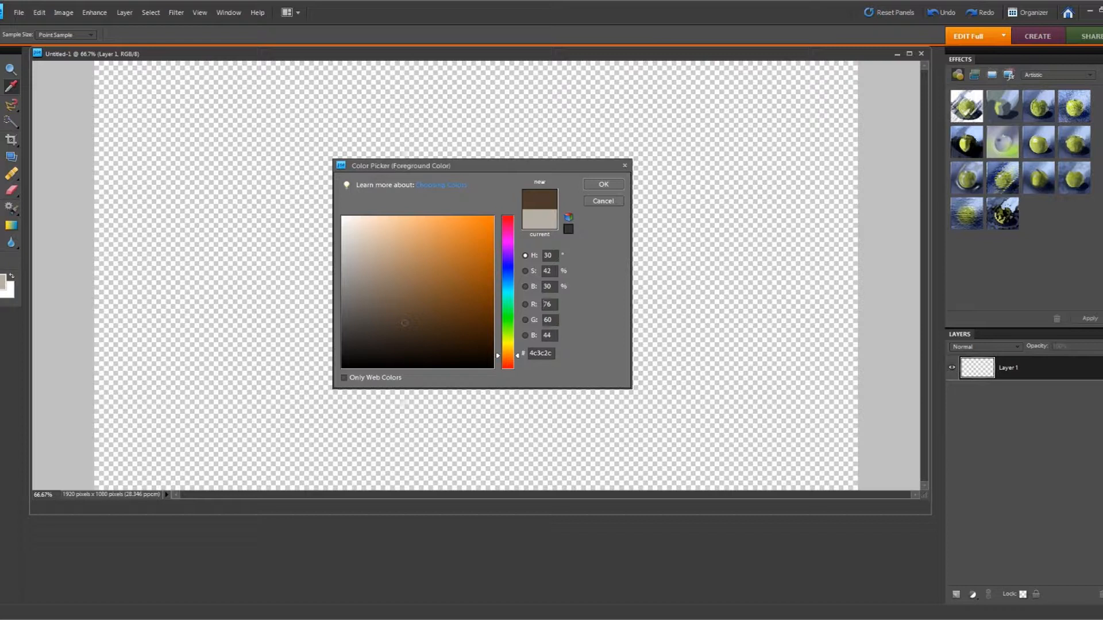
left_click_drag(508, 356, 508, 358)
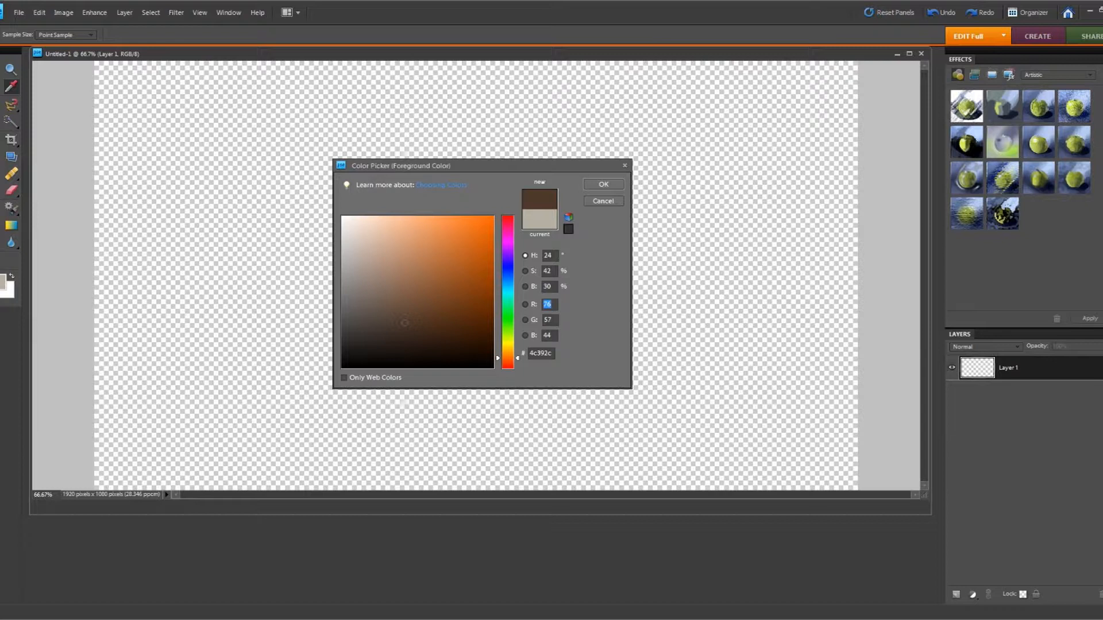
left_click(395, 343)
mouse_move(394, 343)
left_mouse_down()
mouse_move(420, 341)
mouse_move(381, 345)
left_mouse_up()
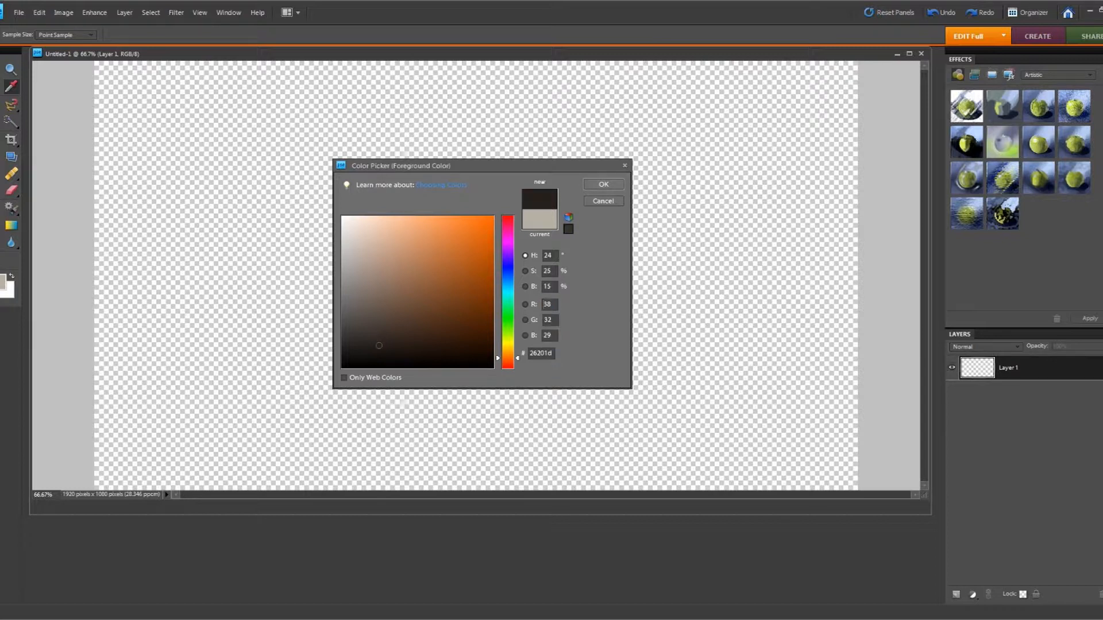
key("Return")
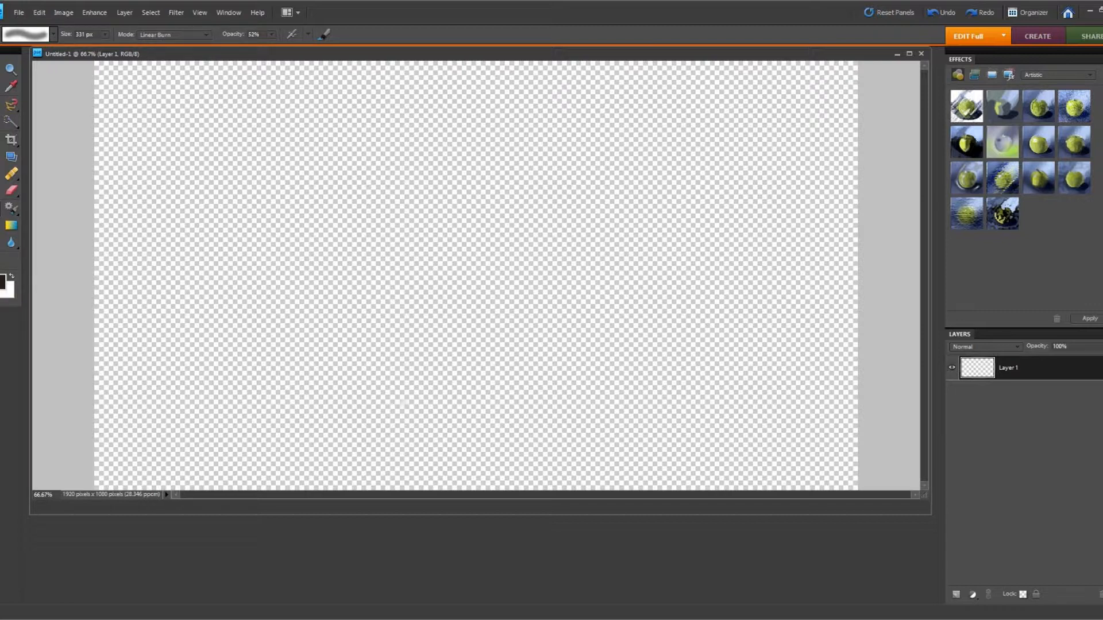
Draw a thin rising hill outline from the canvas's left edge to mid-canvas with a 3 px brush at 100% opacity
left_click(53, 34)
left_click(21, 84)
left_click(272, 34)
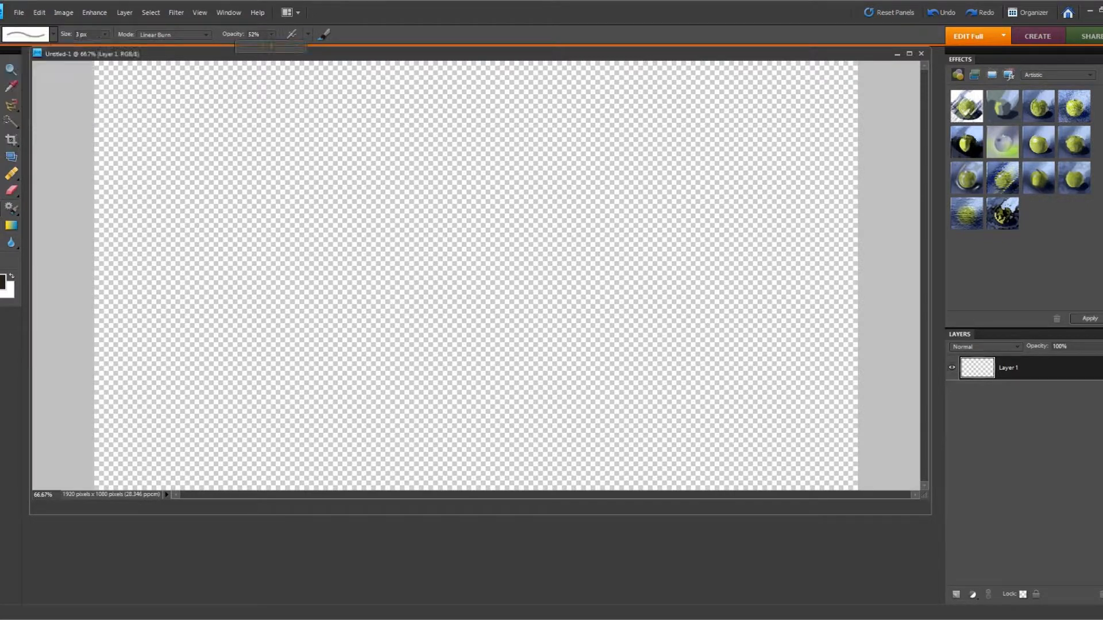
left_click_drag(292, 46, 301, 46)
mouse_move(95, 398)
left_mouse_down()
mouse_move(236, 400)
mouse_move(299, 378)
mouse_move(421, 268)
mouse_move(462, 251)
left_mouse_up()
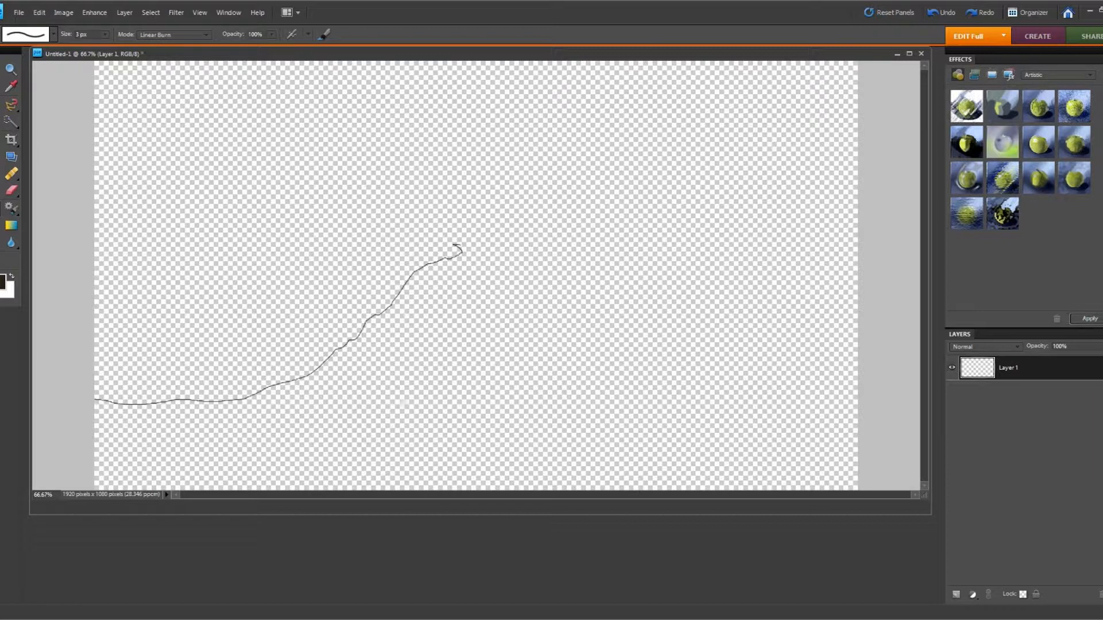
Erase the stray hook at the outline's upper end with a 19 px eraser at 100% opacity
key("e")
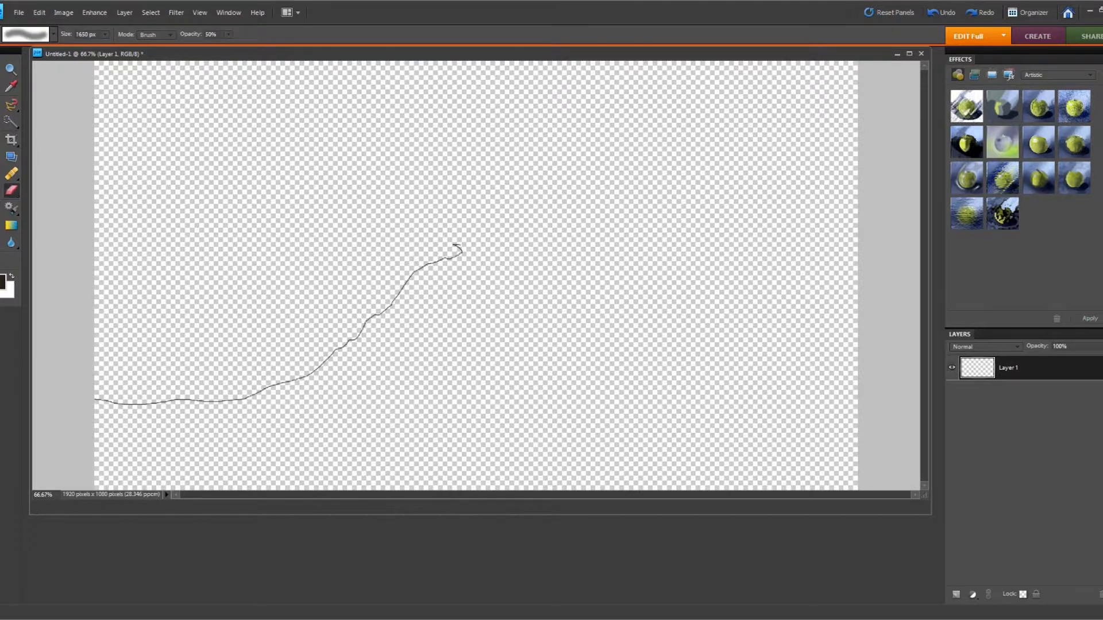
left_click(53, 35)
left_click(97, 84)
left_click(456, 244)
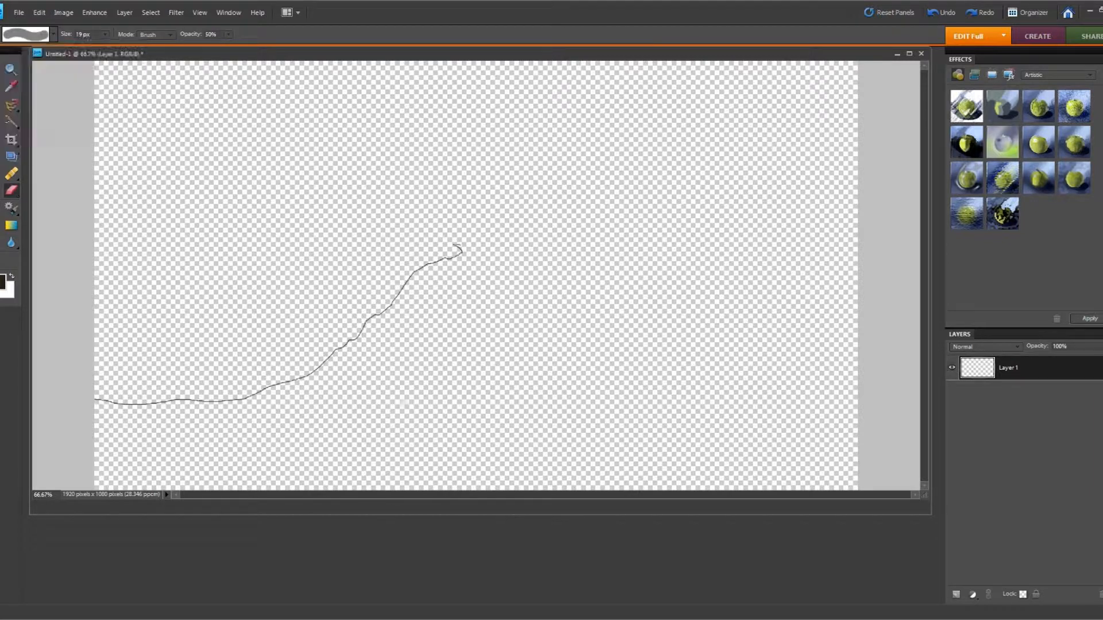
left_click(229, 34)
left_click_drag(229, 47, 260, 48)
left_click(456, 246)
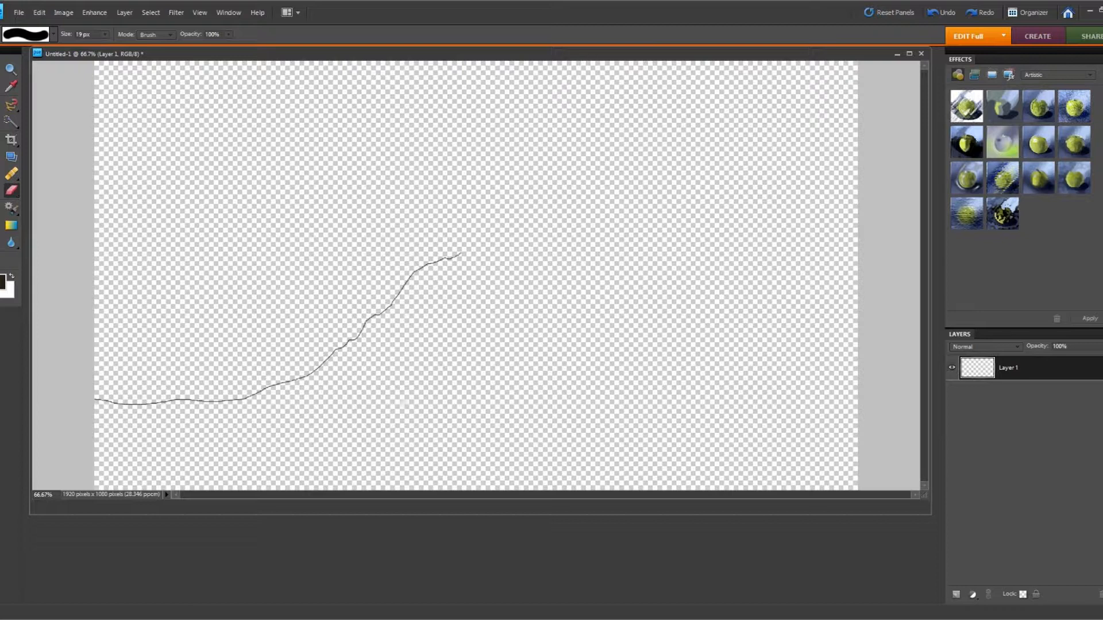
In Darken brush mode, extend the outline to the canvas's right edge and draw two more mountain ridge lines above it
key("b")
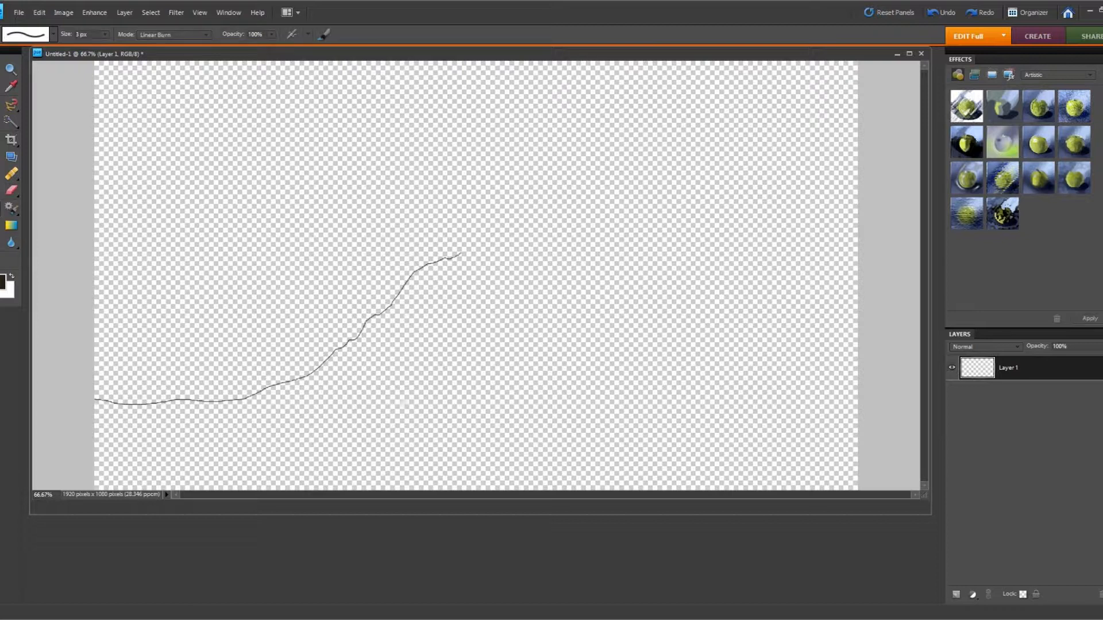
left_click(173, 35)
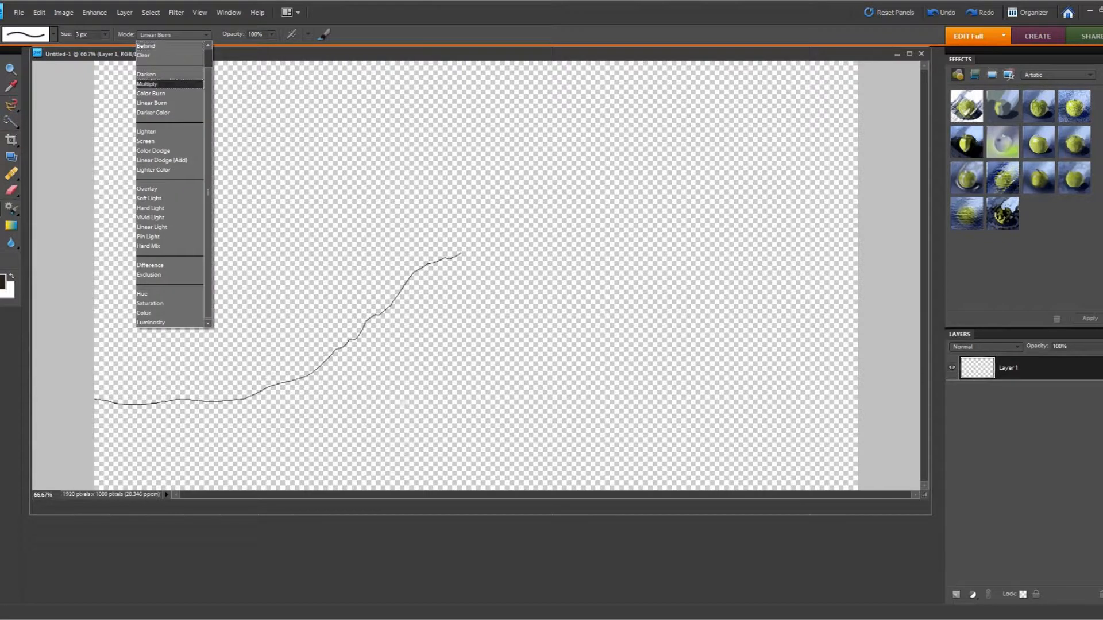
left_click(167, 74)
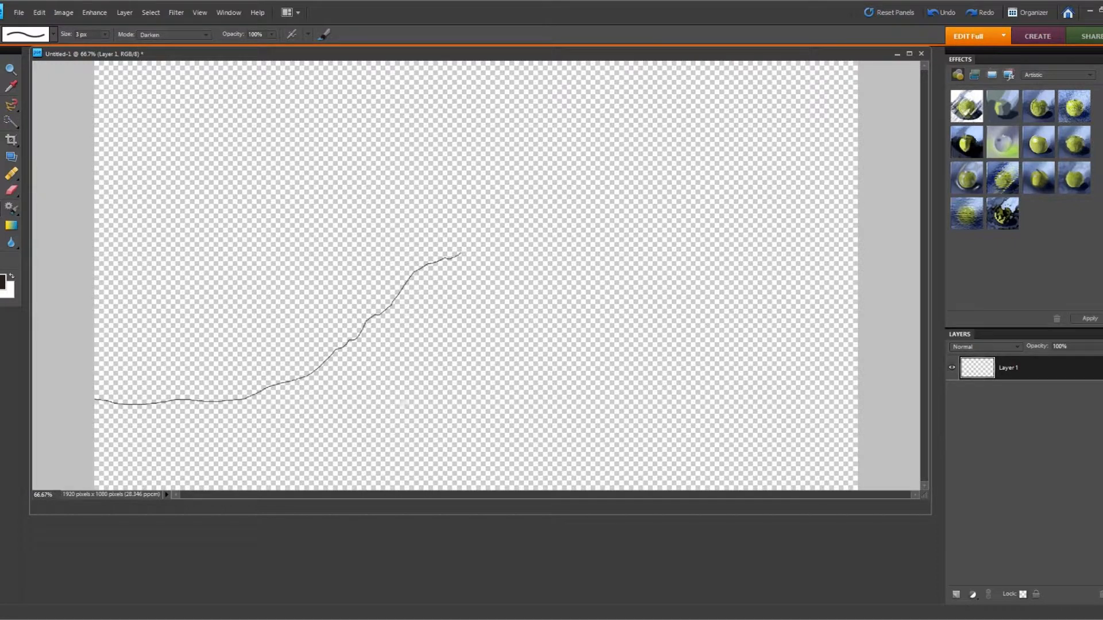
mouse_move(468, 250)
left_mouse_down()
mouse_move(495, 237)
mouse_move(554, 248)
mouse_move(858, 246)
left_mouse_up()
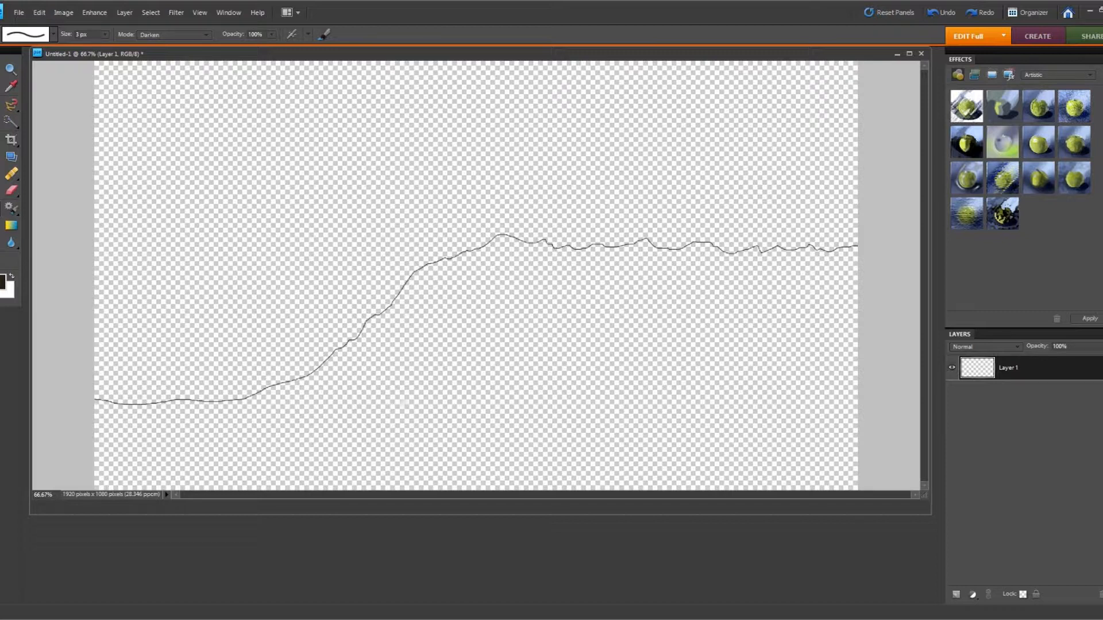
mouse_move(339, 340)
left_mouse_down()
mouse_move(357, 323)
mouse_move(362, 292)
mouse_move(432, 247)
mouse_move(530, 210)
mouse_move(624, 224)
mouse_move(666, 215)
mouse_move(727, 242)
mouse_move(802, 221)
mouse_move(851, 232)
left_mouse_up()
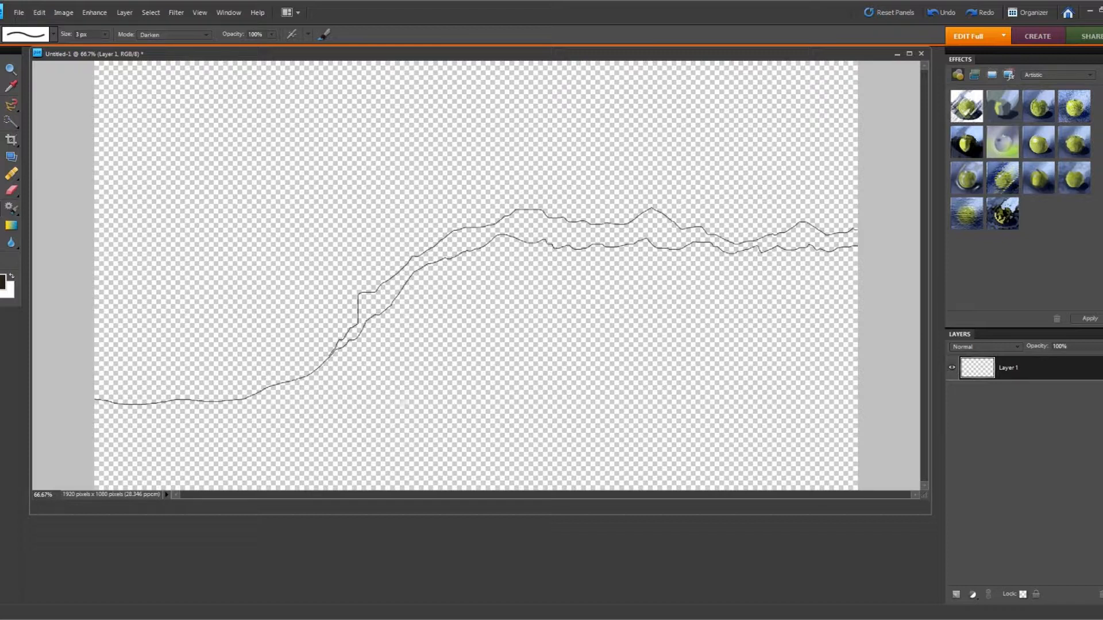
mouse_move(199, 400)
left_mouse_down()
mouse_move(280, 342)
mouse_move(294, 309)
mouse_move(396, 221)
mouse_move(452, 229)
mouse_move(599, 176)
mouse_move(642, 215)
mouse_move(772, 193)
mouse_move(795, 206)
mouse_move(833, 192)
left_mouse_up()
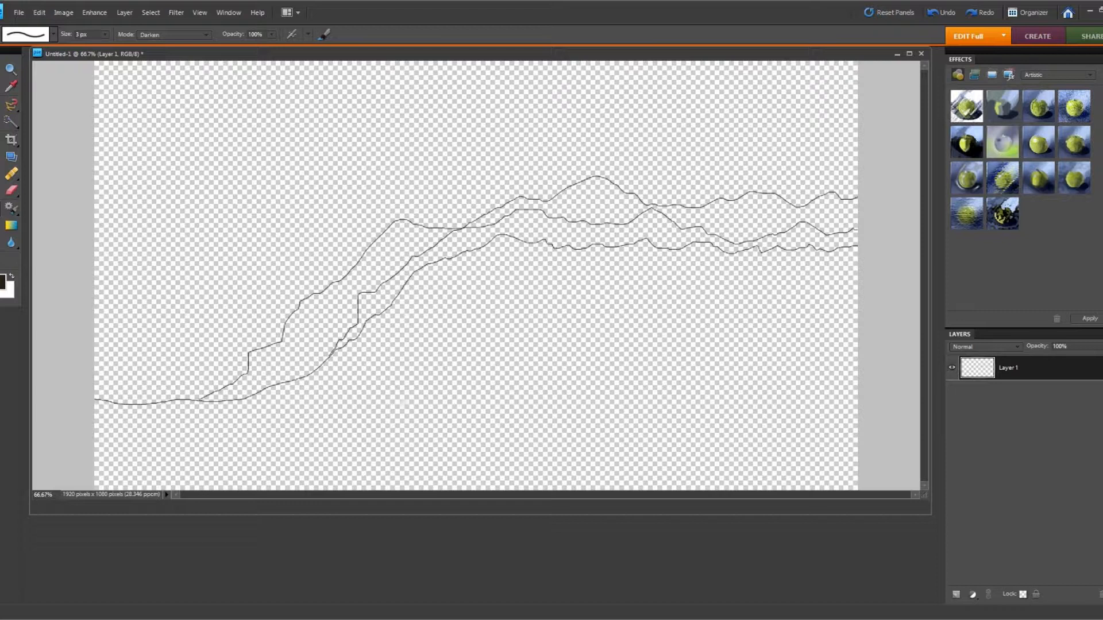
Paint four wavy shading strokes across the foreground hill with a soft 17 px brush at 61% opacity
left_click(53, 34)
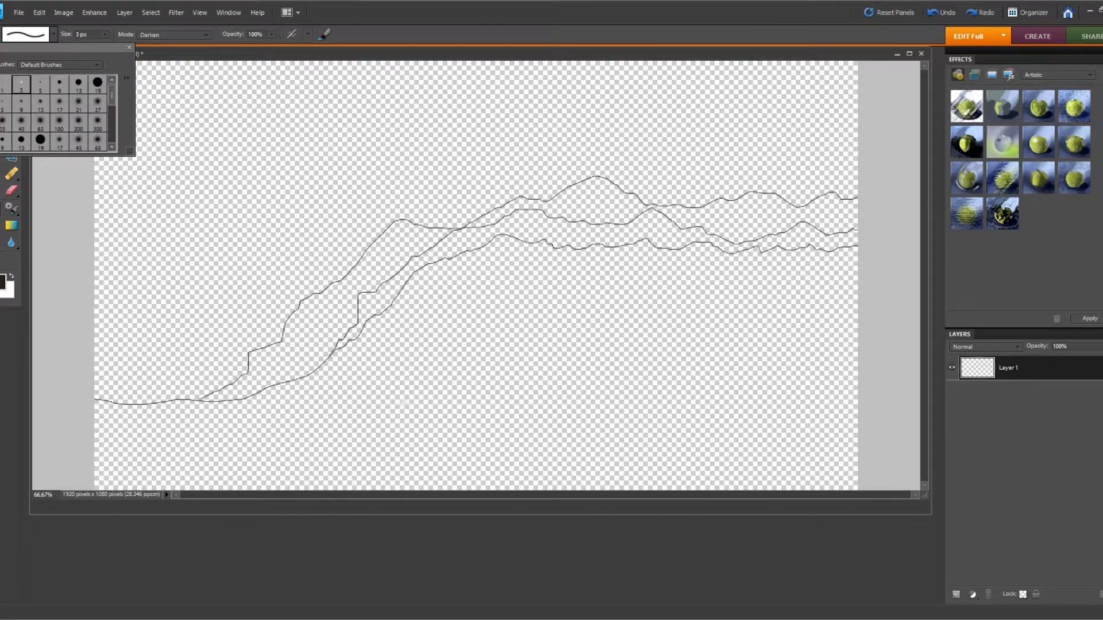
left_click(59, 102)
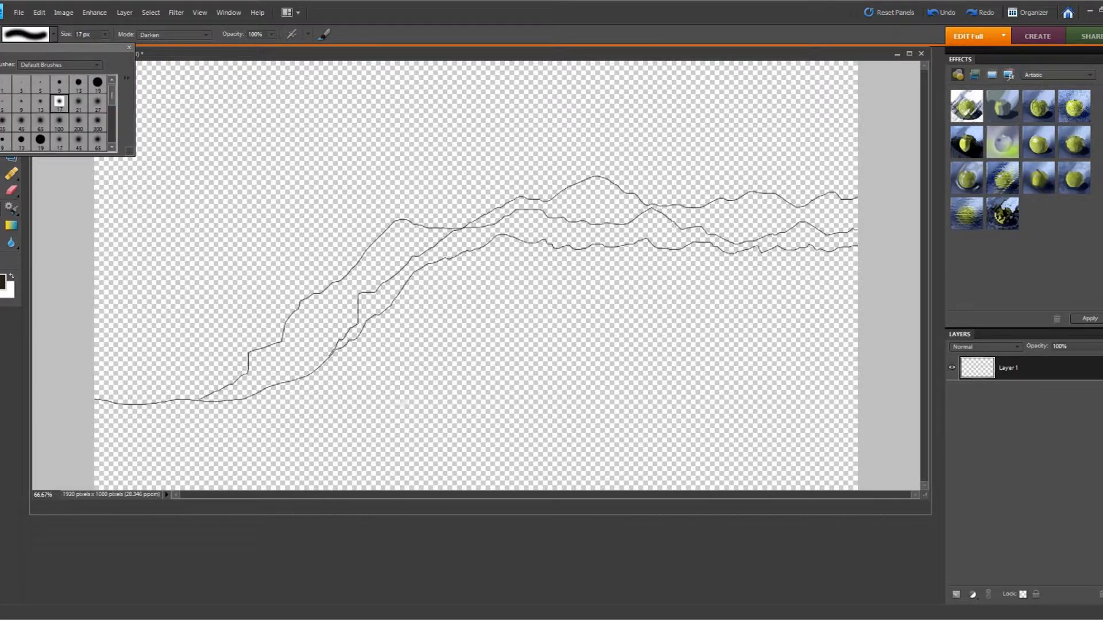
left_click(271, 35)
left_click_drag(271, 47, 247, 46)
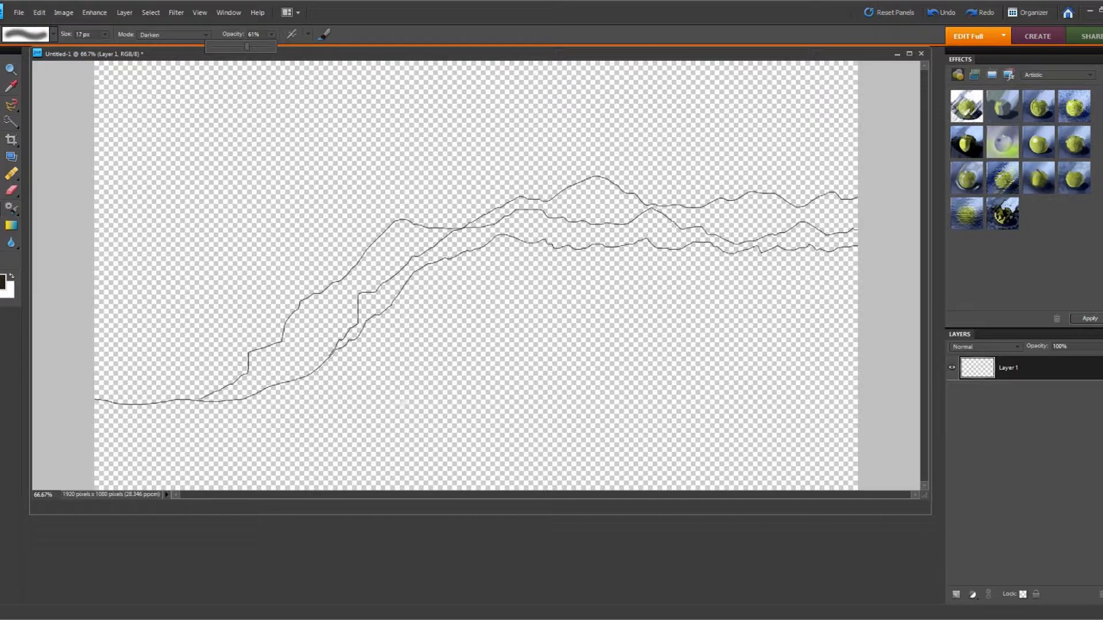
mouse_move(442, 331)
left_mouse_down()
mouse_move(492, 322)
mouse_move(606, 335)
left_mouse_up()
mouse_move(696, 287)
left_mouse_down()
mouse_move(763, 301)
mouse_move(798, 290)
left_mouse_up()
left_click_drag(540, 438, 760, 405)
left_click_drag(386, 411, 321, 437)
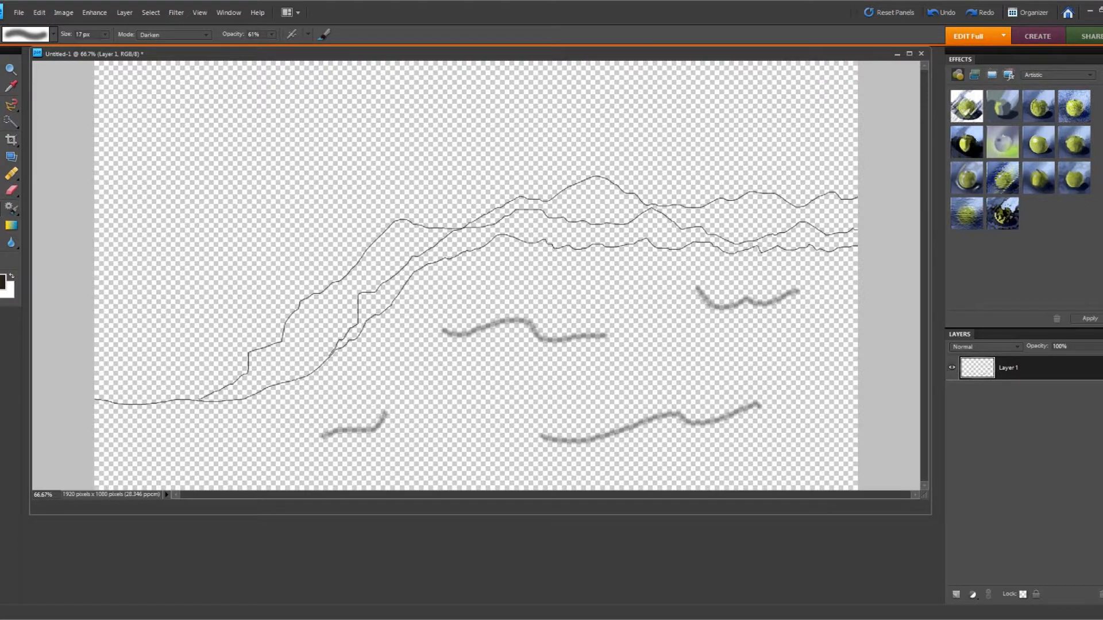
Add short contour strokes on the foreground hill and the farthest ridge with a soft 9 px brush at 88% opacity
left_click(54, 35)
left_click(21, 102)
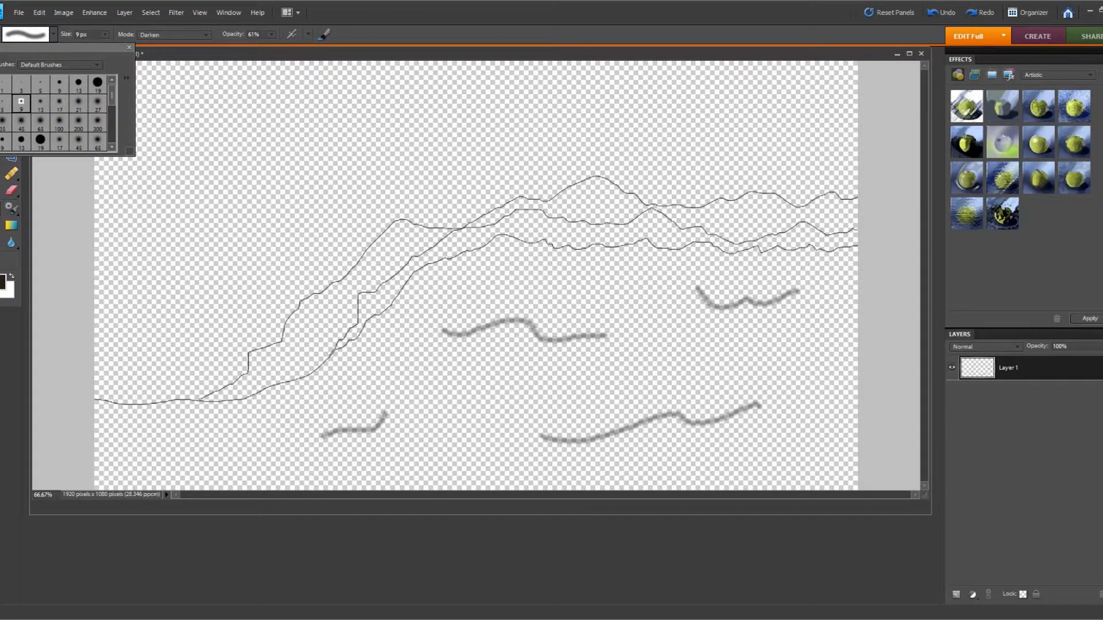
left_click(272, 35)
left_click_drag(271, 46, 287, 46)
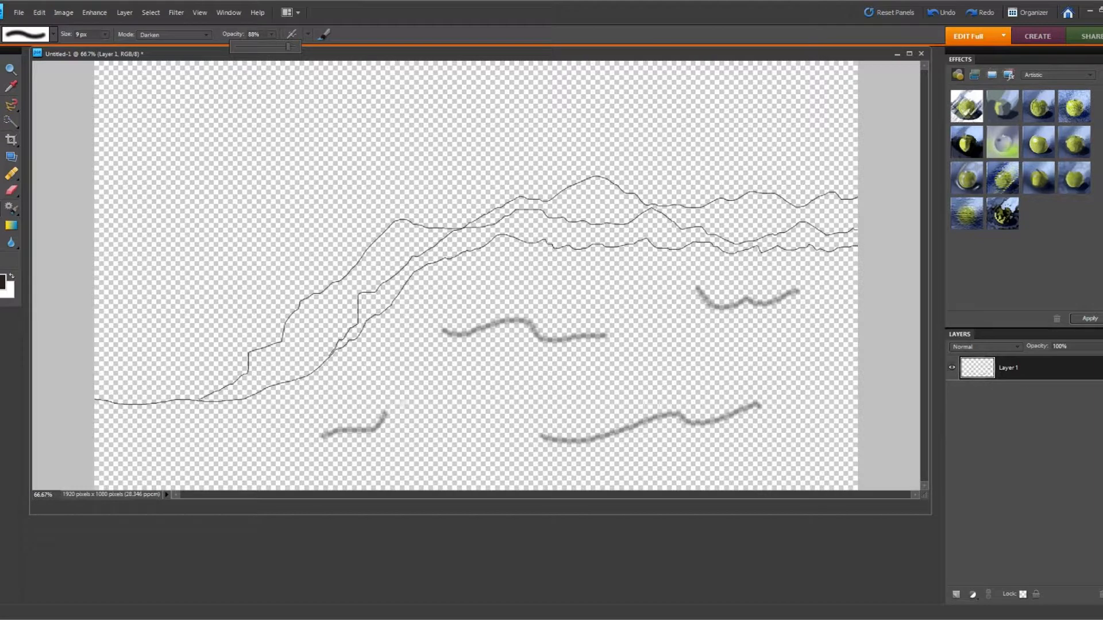
mouse_move(486, 373)
left_mouse_down()
mouse_move(537, 379)
mouse_move(613, 363)
left_mouse_up()
left_click_drag(606, 287, 709, 276)
left_click_drag(797, 335, 825, 334)
left_click_drag(840, 216, 715, 219)
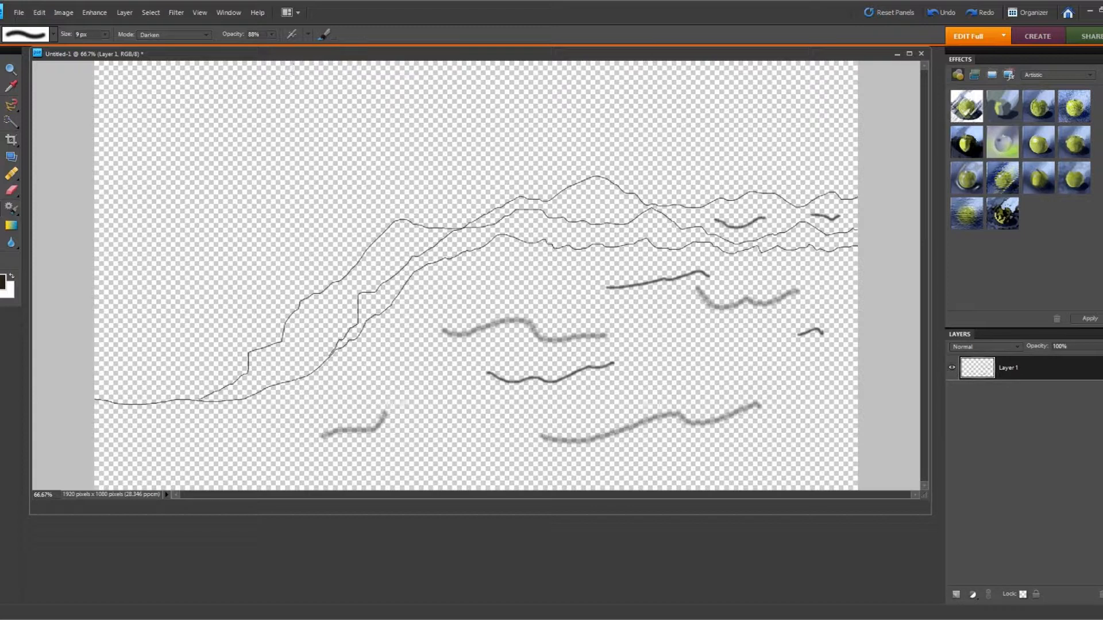
left_click_drag(607, 210, 573, 202)
left_click_drag(396, 250, 369, 270)
left_click_drag(336, 311, 305, 352)
mouse_move(112, 447)
left_mouse_down()
mouse_move(134, 468)
mouse_move(208, 459)
left_mouse_up()
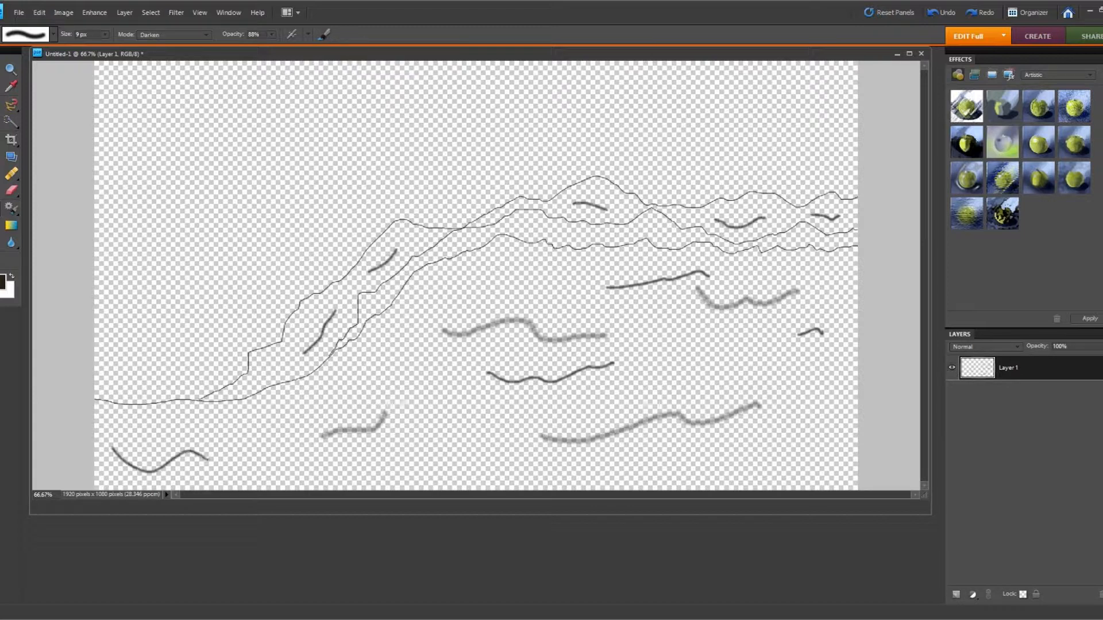
left_click_drag(358, 380, 451, 391)
left_click_drag(638, 472, 719, 468)
left_click_drag(550, 284, 445, 302)
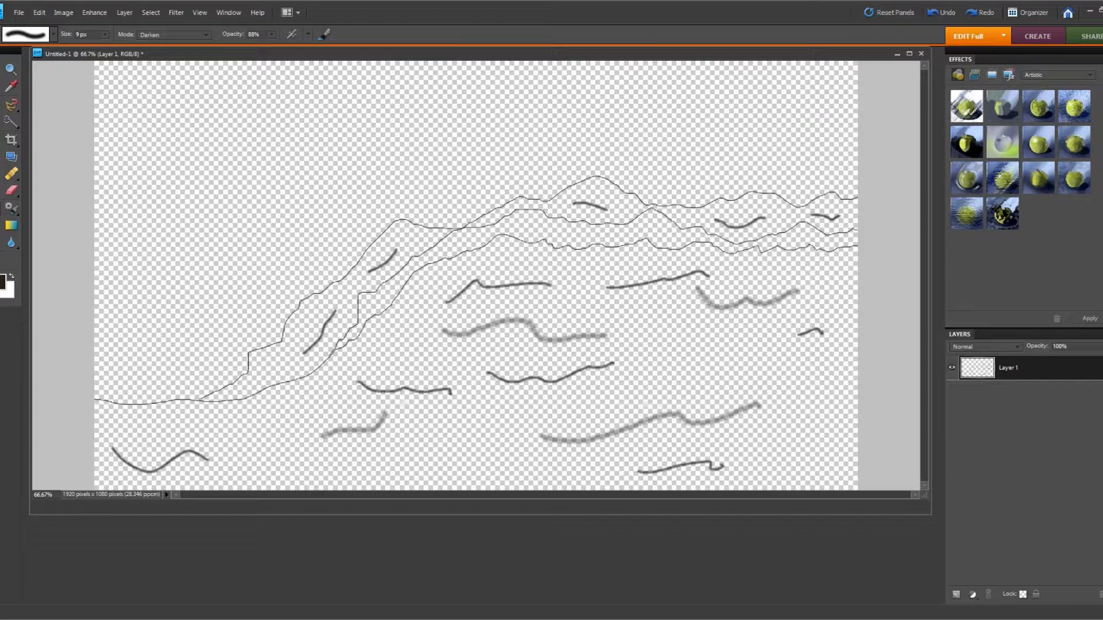
left_click(39, 12)
left_click(81, 26)
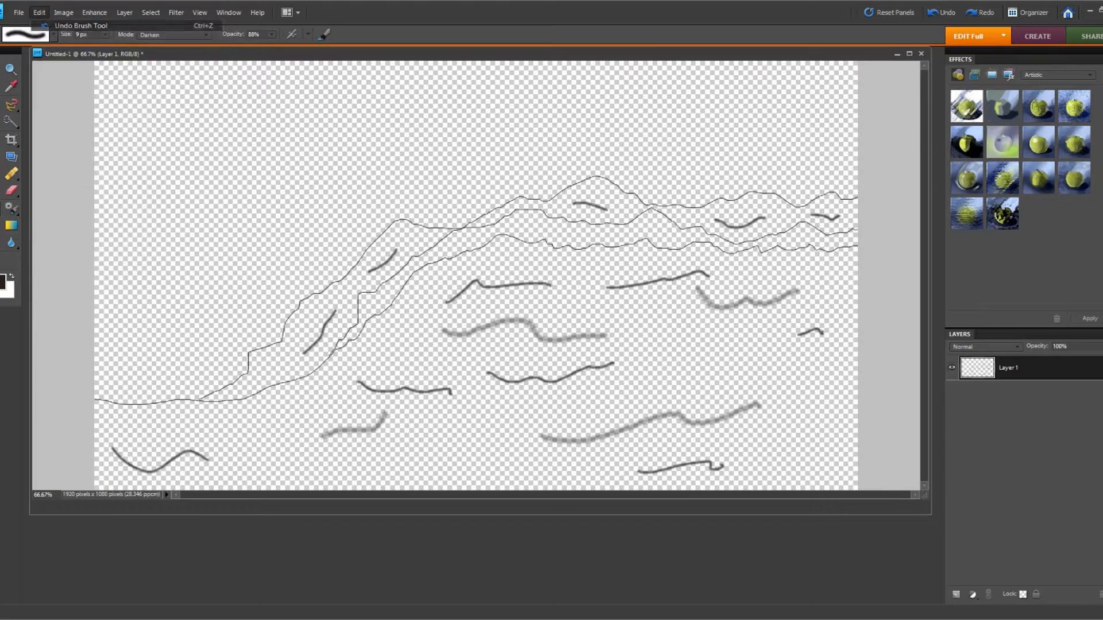
left_click(39, 12)
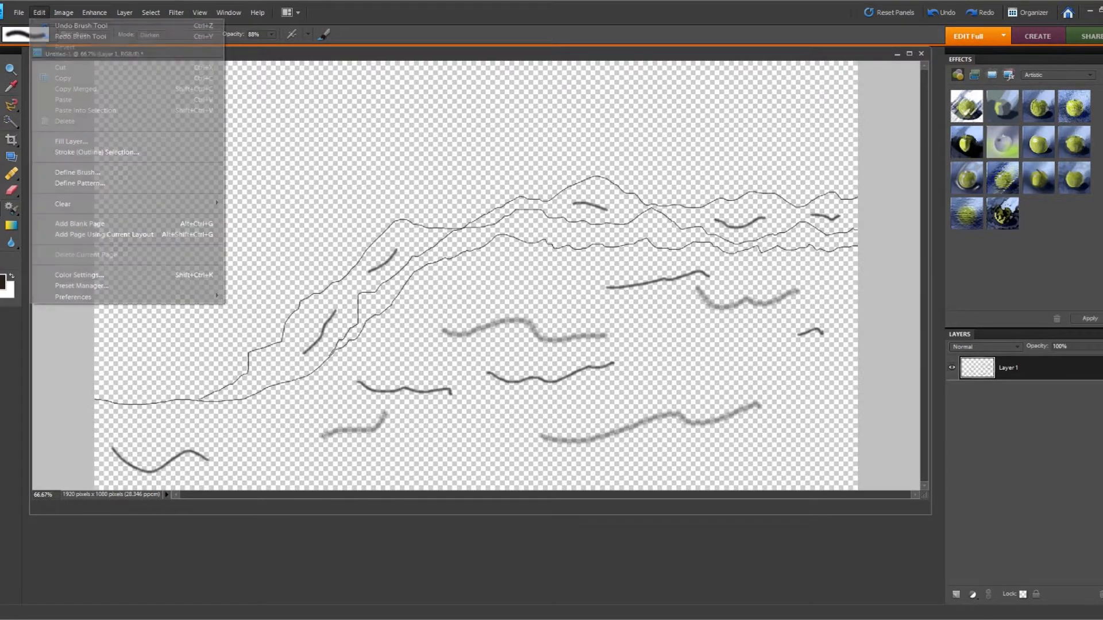
left_click(81, 26)
Paint five more short wavy contour strokes in the empty areas of the foreground hill
mouse_move(365, 396)
left_mouse_down()
mouse_move(381, 394)
mouse_move(408, 349)
left_mouse_up()
left_click_drag(453, 292, 558, 283)
left_click_drag(706, 386, 755, 365)
left_click_drag(829, 460, 696, 459)
left_click_drag(402, 451, 463, 440)
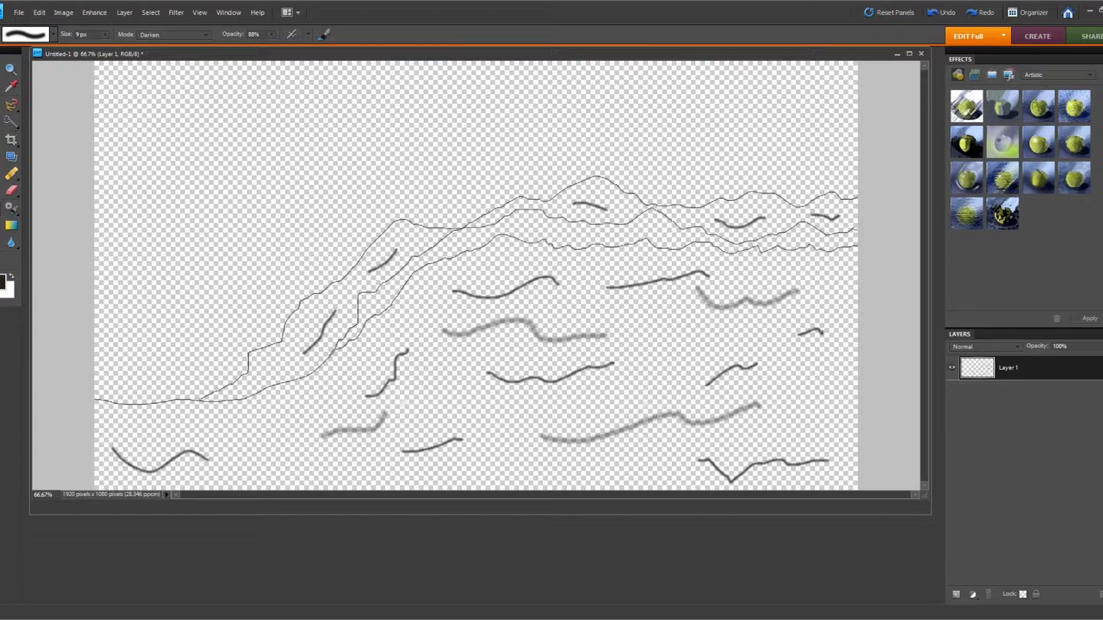
Select both enclosed areas of the farthest mountain ridge with the Magic Wand
key("w")
left_click(328, 288)
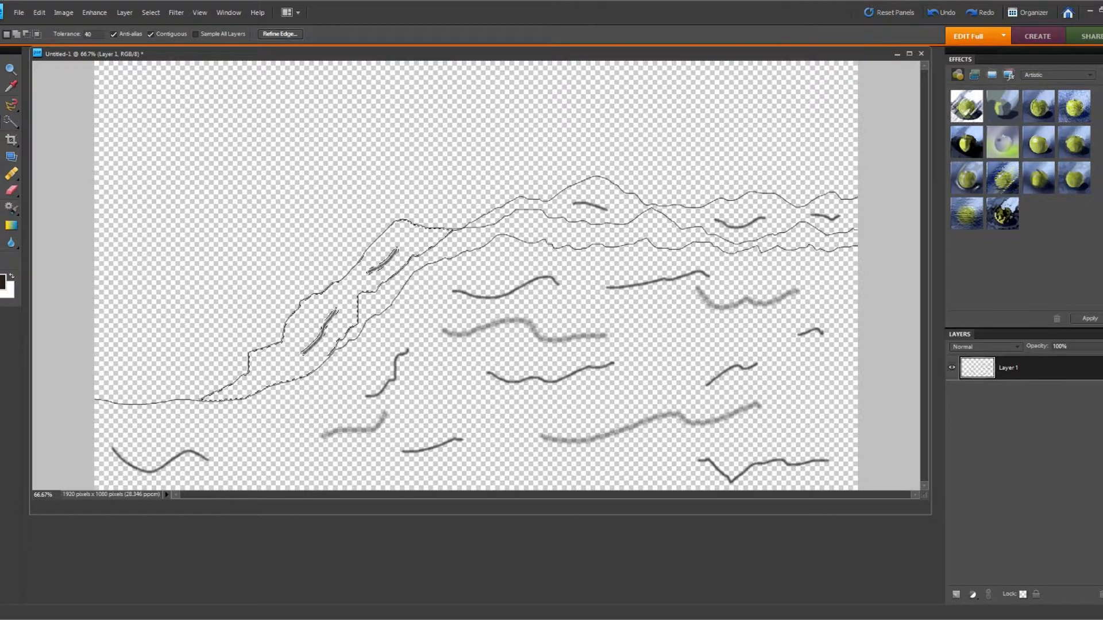
right_click(523, 208)
left_click(557, 213)
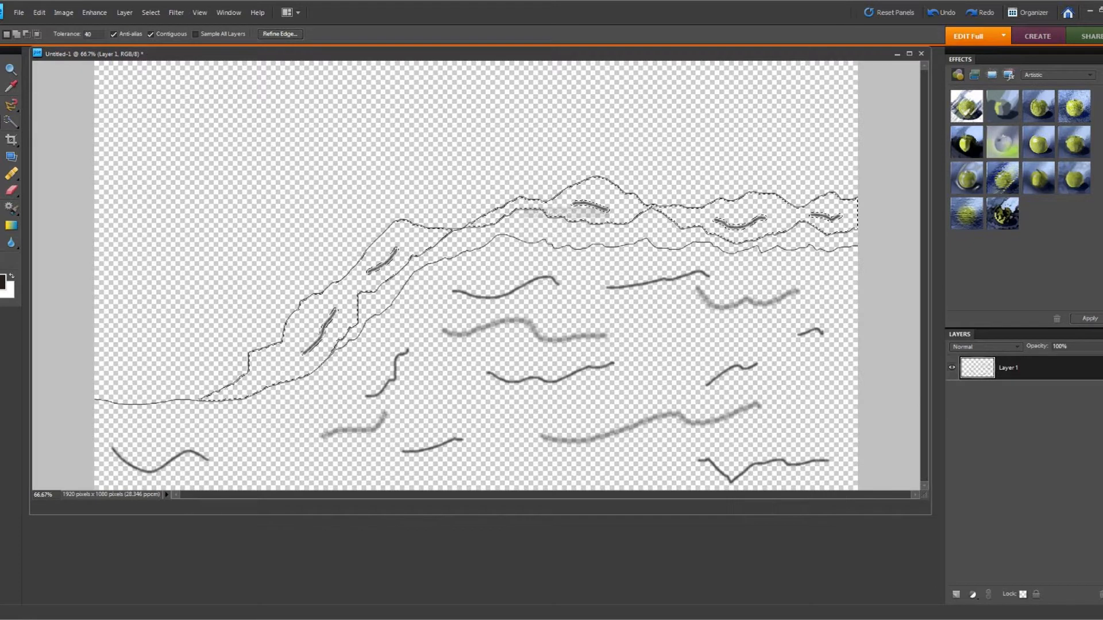
Refine the selection's edge with a 0.0 px feather and +100% contract/expand
key("a")
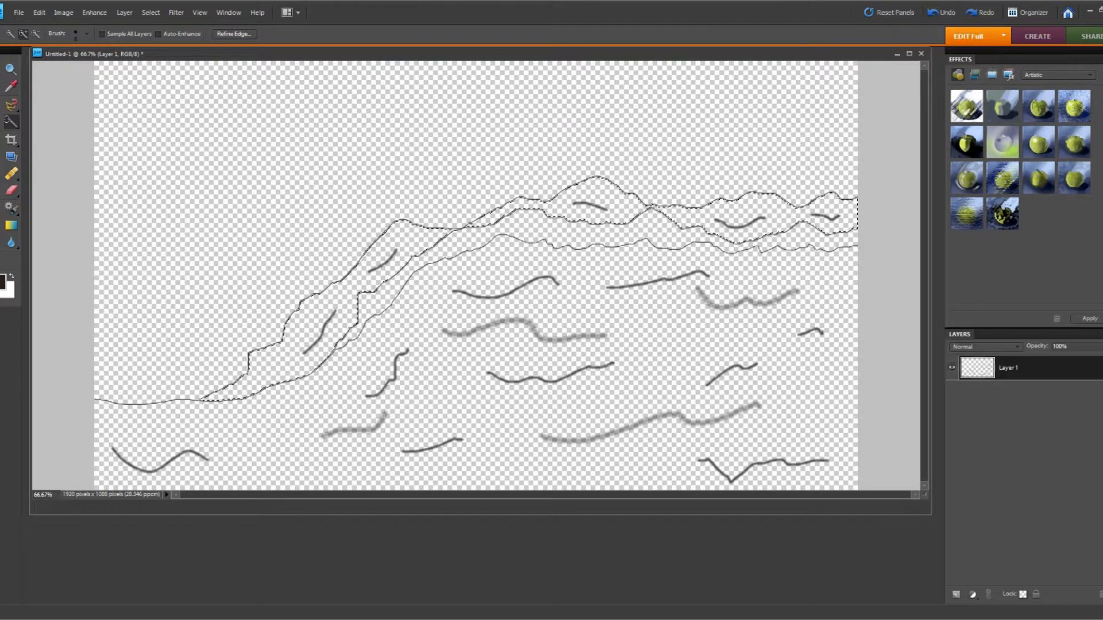
left_click(233, 33)
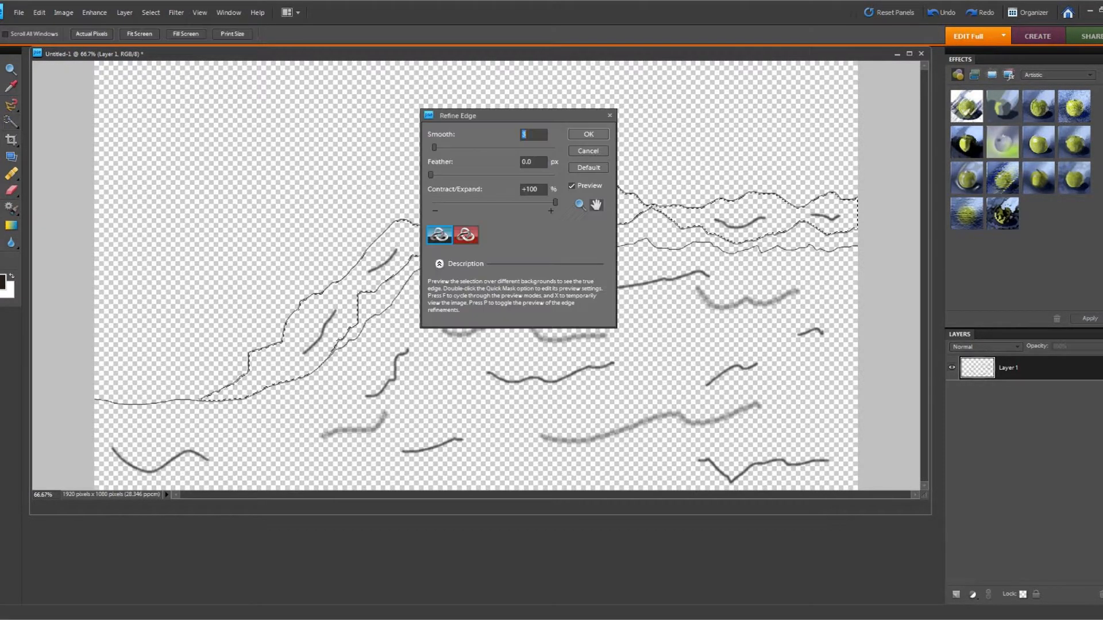
key("Return")
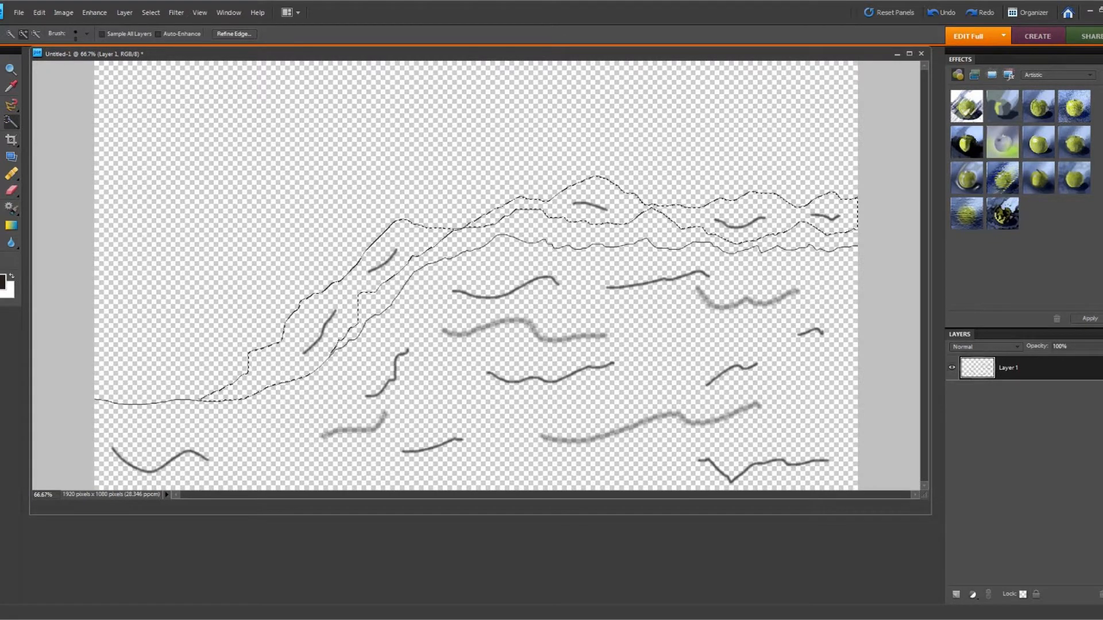
Set the brush's foreground color to light grey #dddbda
key("b")
left_click(3, 282)
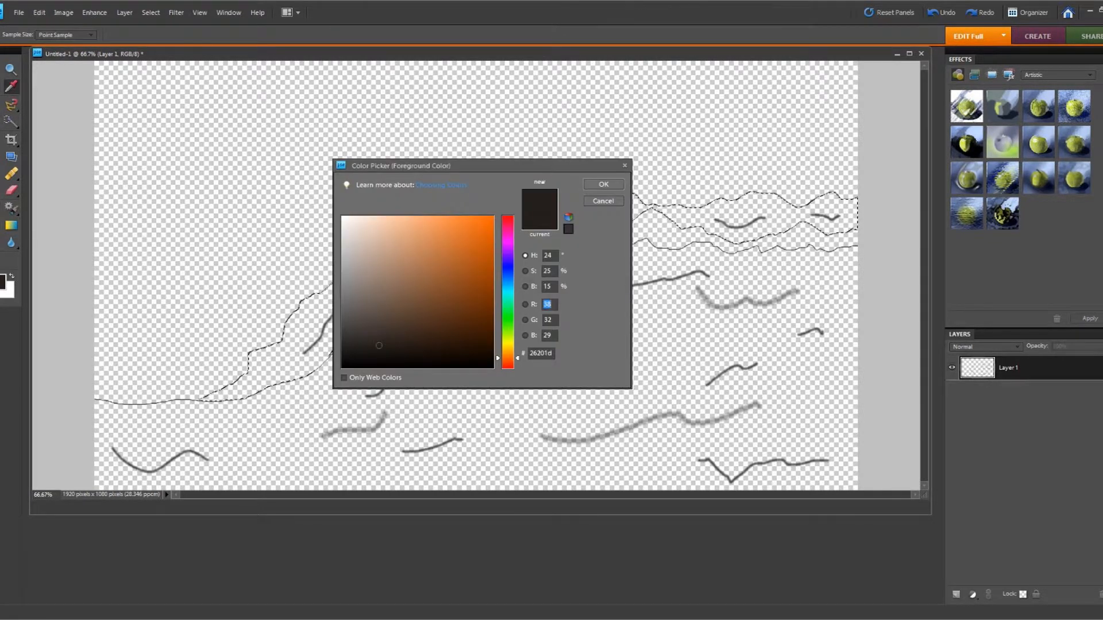
left_click(344, 236)
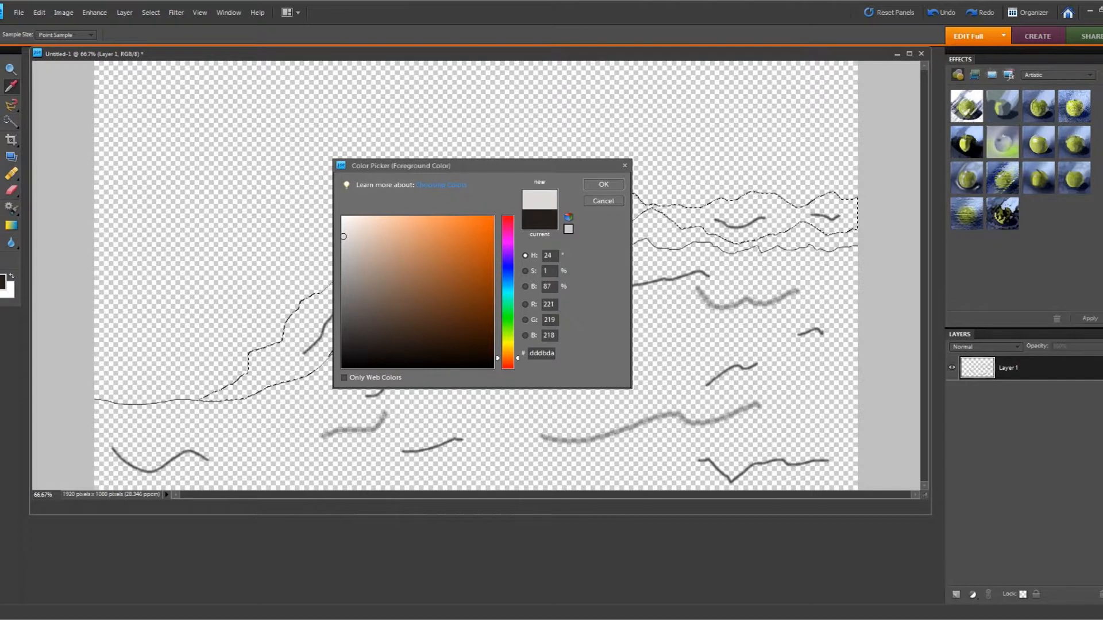
double_click(548, 304)
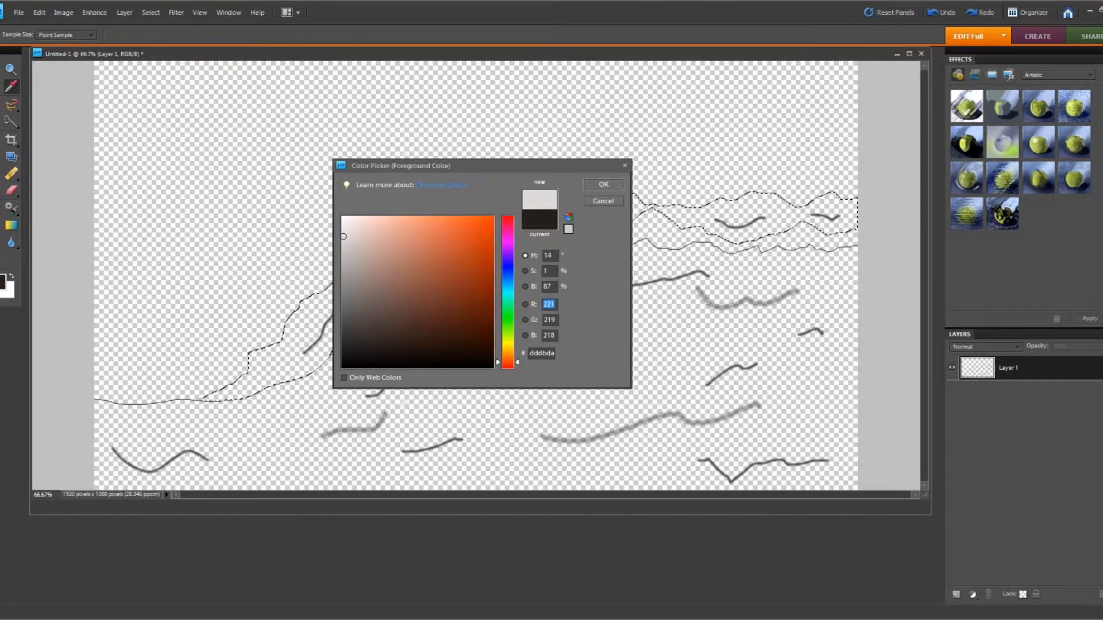
key("Return")
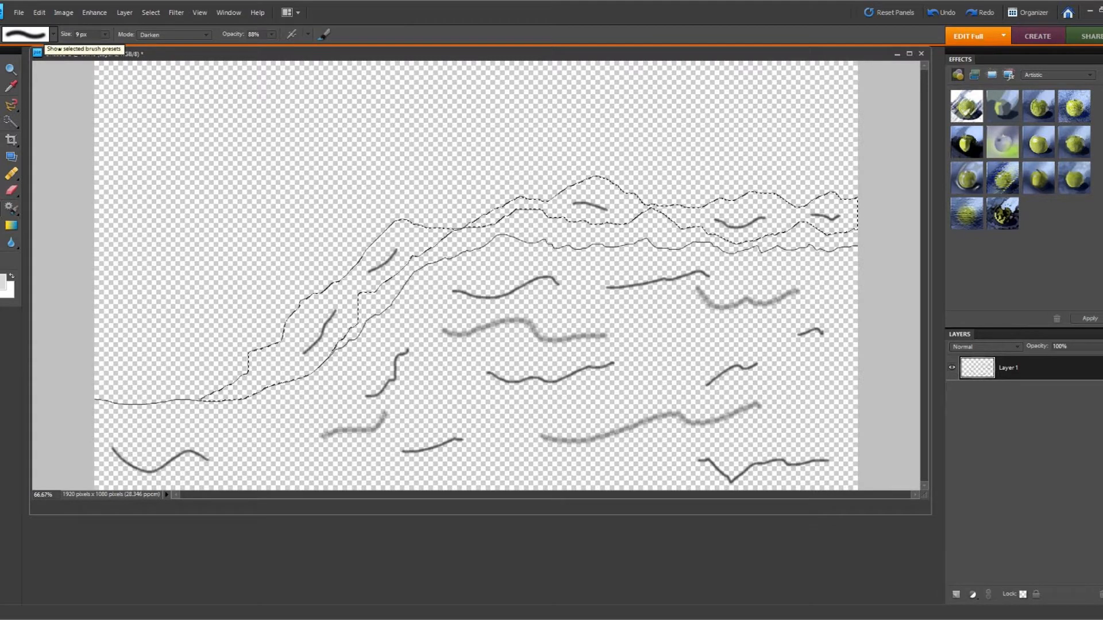
Color the selected farthest ridge light grey using a hard brush enlarged to 2500 px in Darken mode at 88% opacity
left_click(54, 35)
left_click(98, 84)
left_click_drag(105, 35, 155, 46)
left_click(489, 275)
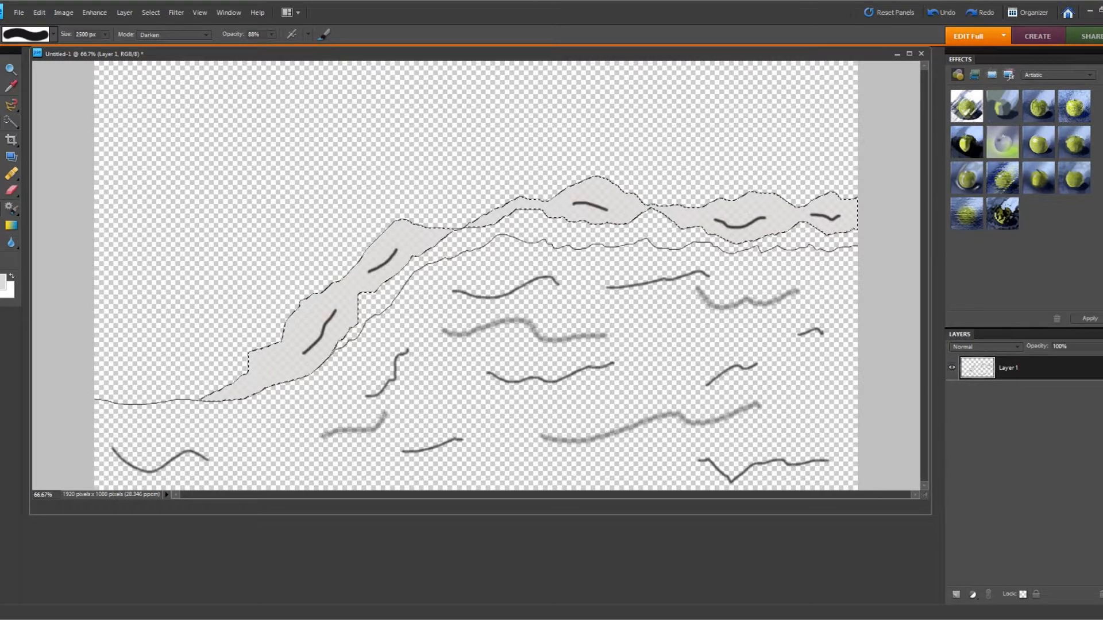
Add the narrow middle ridge between the farthest ridge and the foreground hill to the selection
key("w")
right_click(381, 300)
left_click(418, 307)
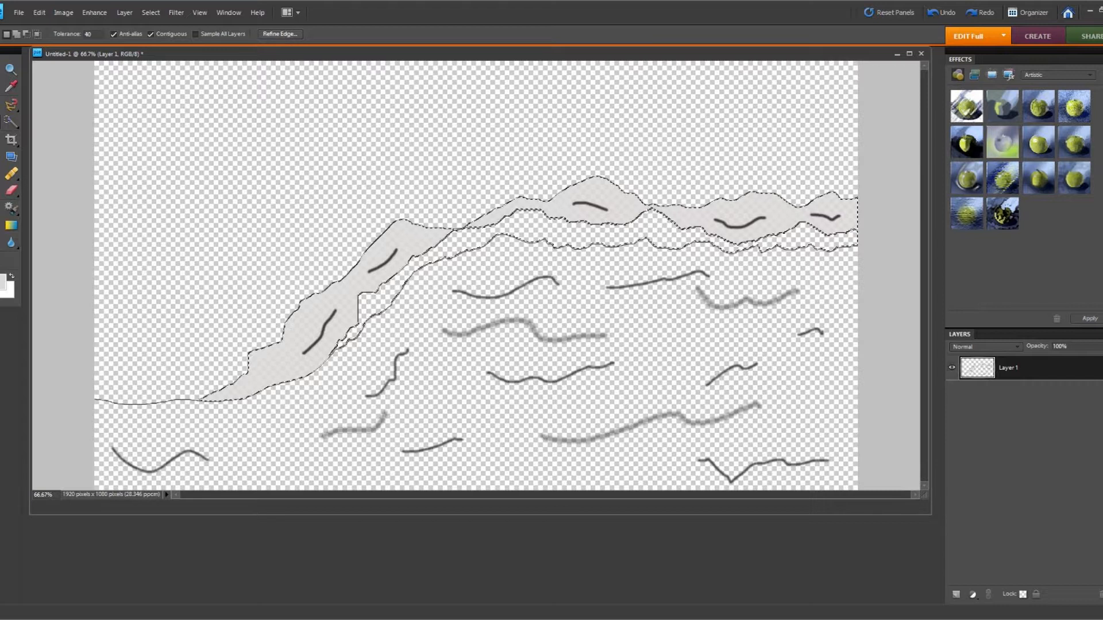
key("a")
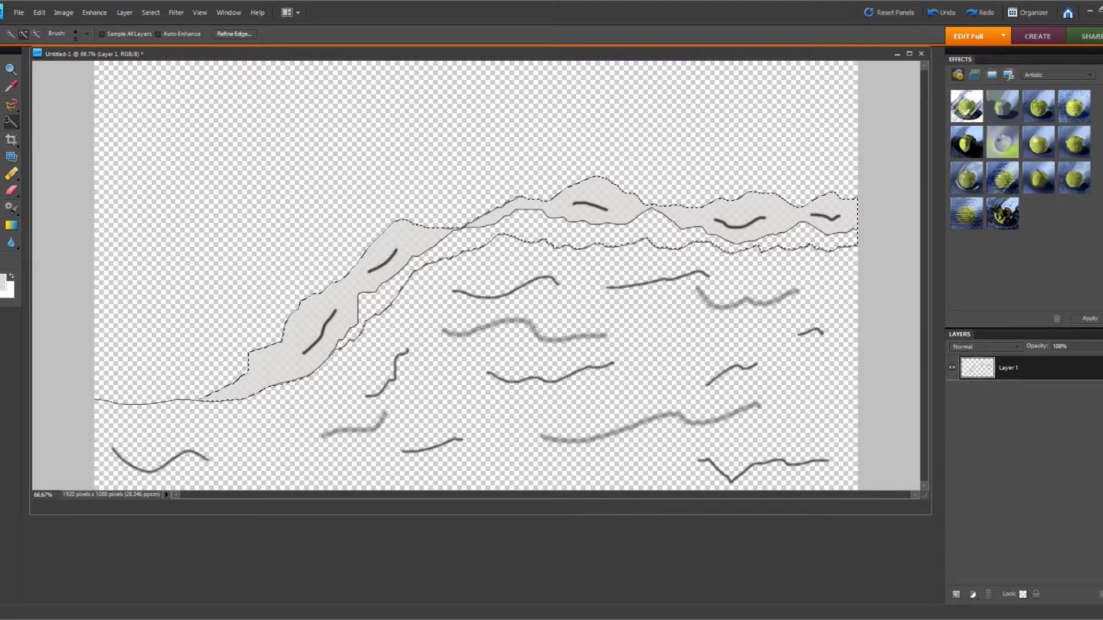
key("w")
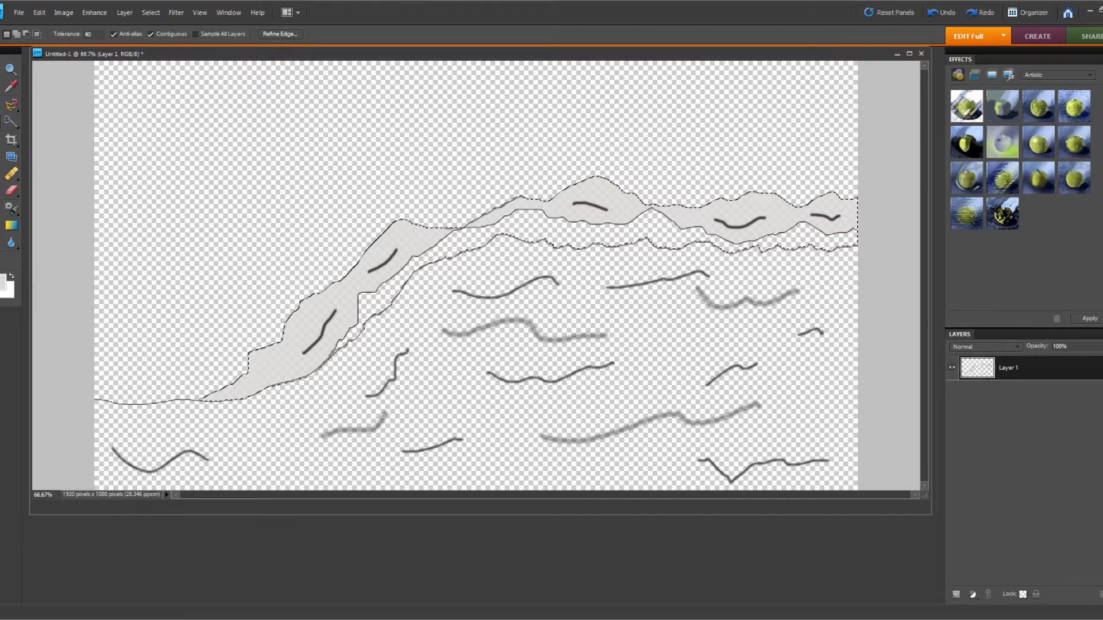
right_click(494, 213)
left_click(538, 225)
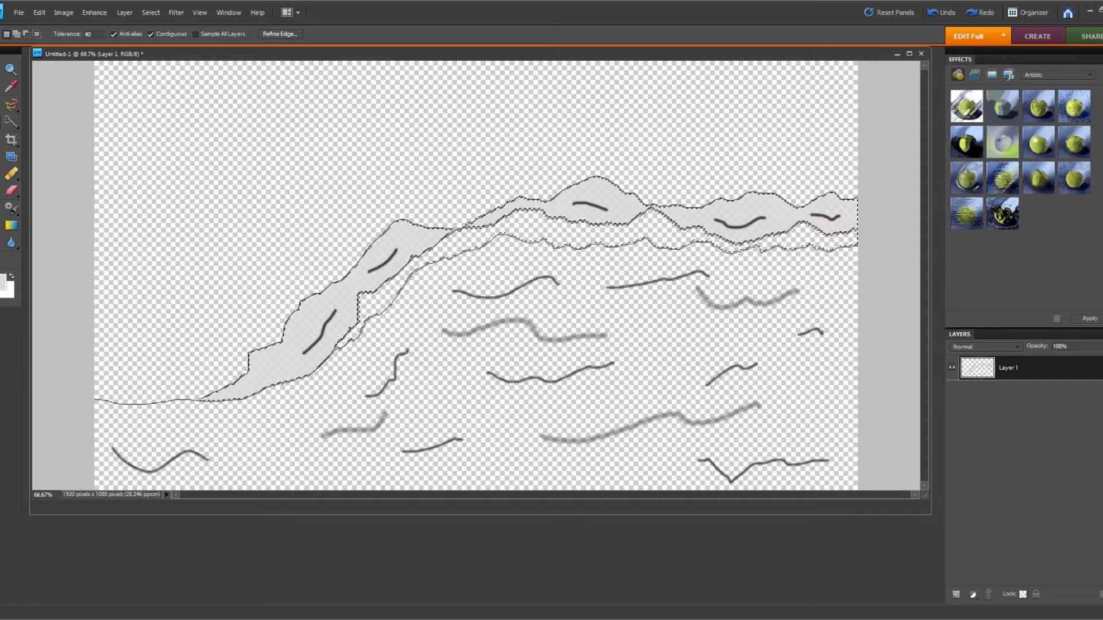
left_click(39, 13)
left_click(81, 25)
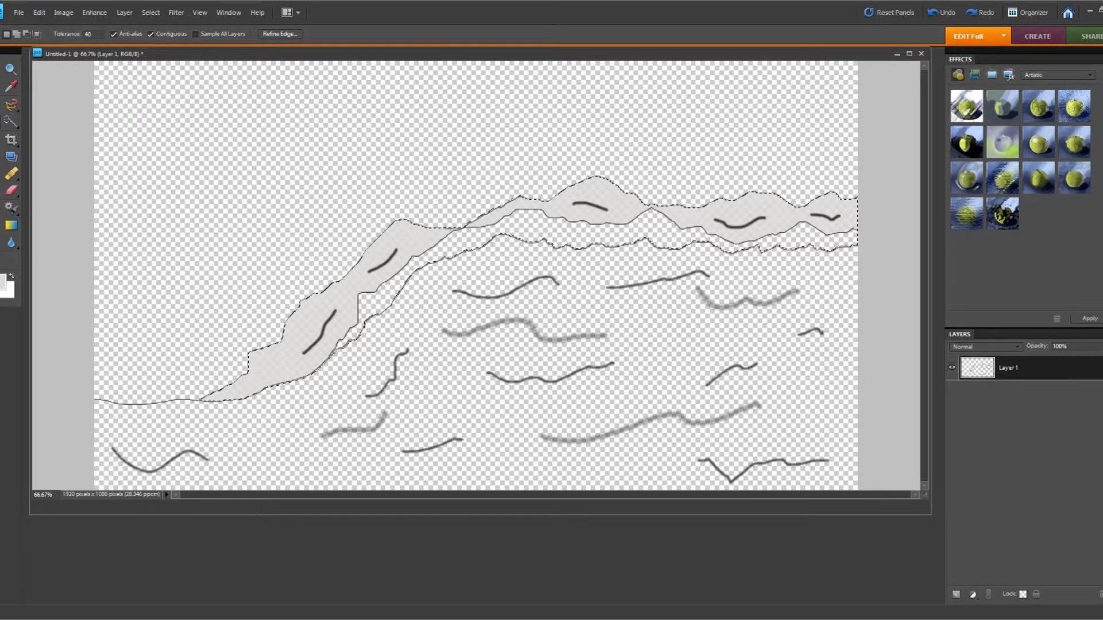
Refine the combined ridge selection's edge with a 0.0 px feather and +100% contract/expand
right_click(493, 212)
left_click(537, 225)
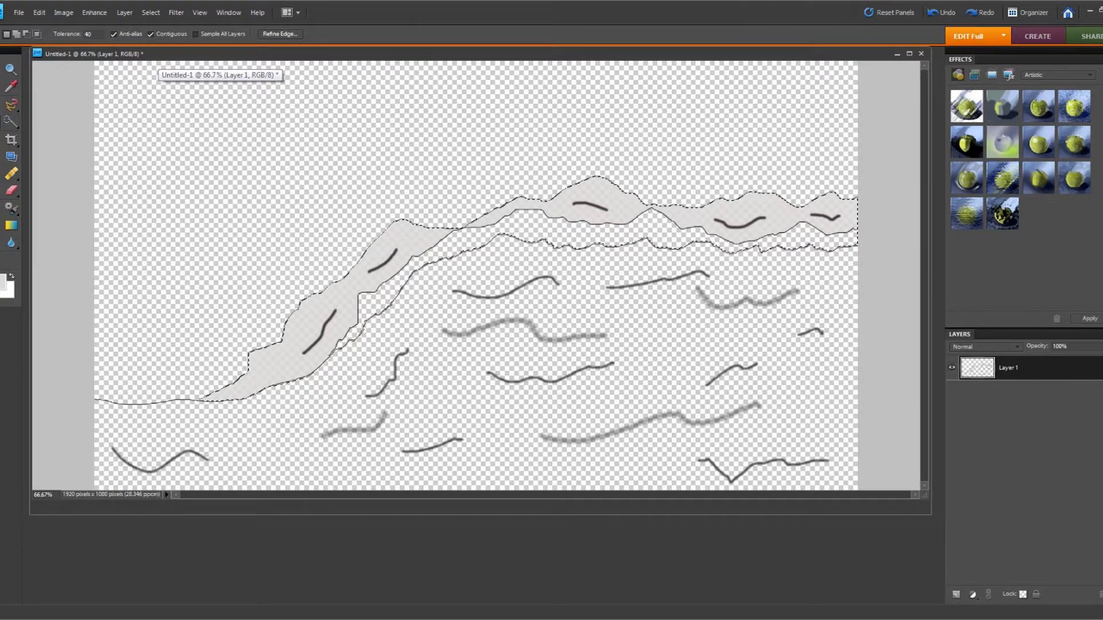
left_click(280, 33)
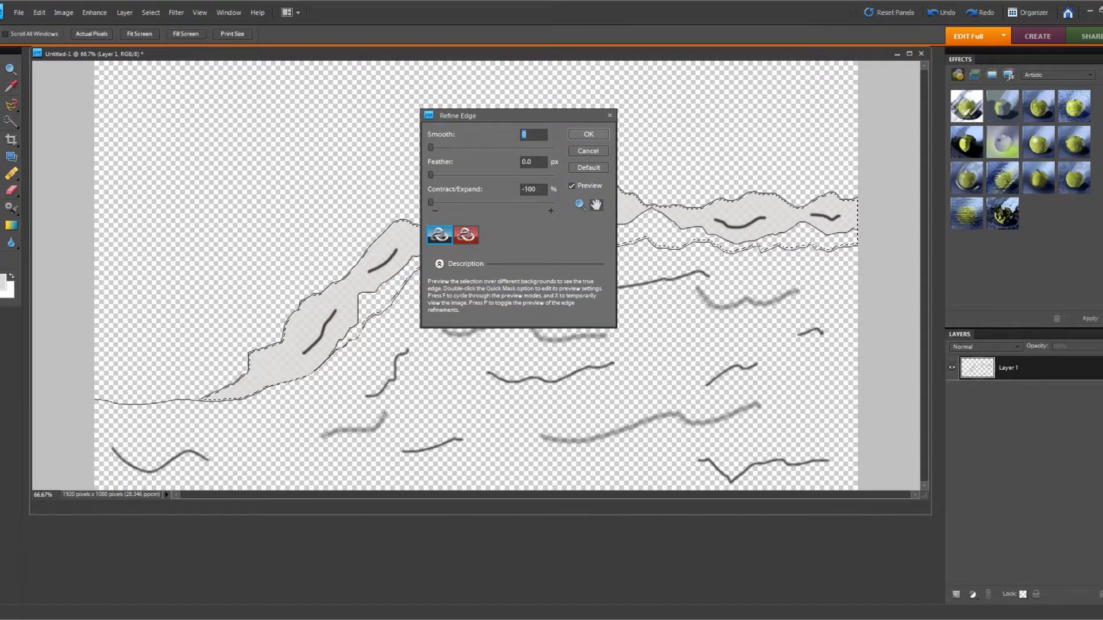
left_click_drag(431, 202, 555, 203)
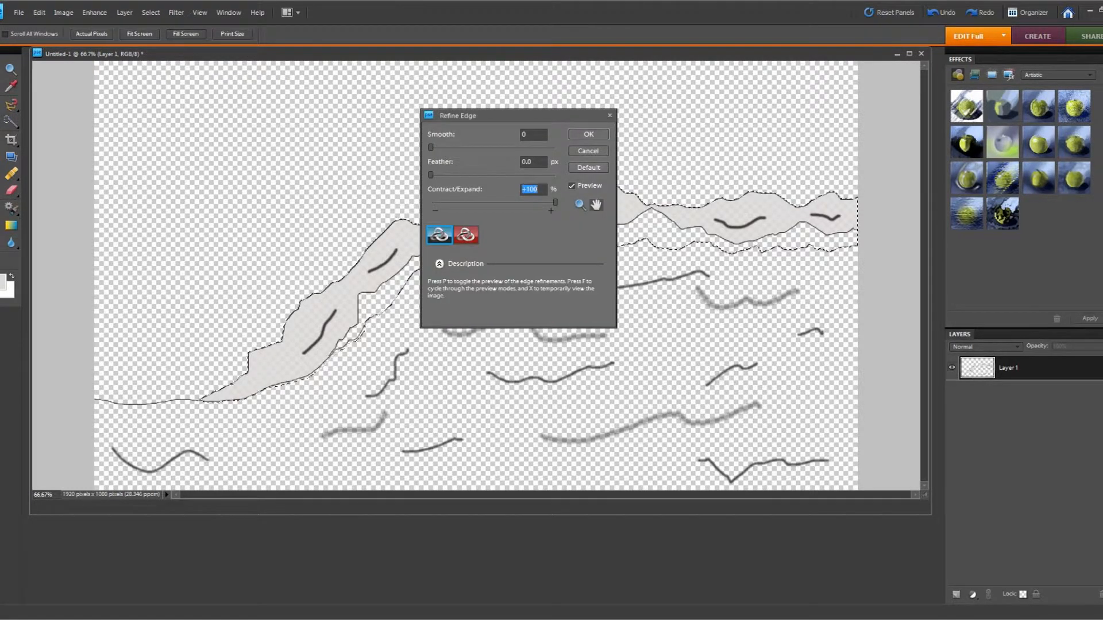
key("Return")
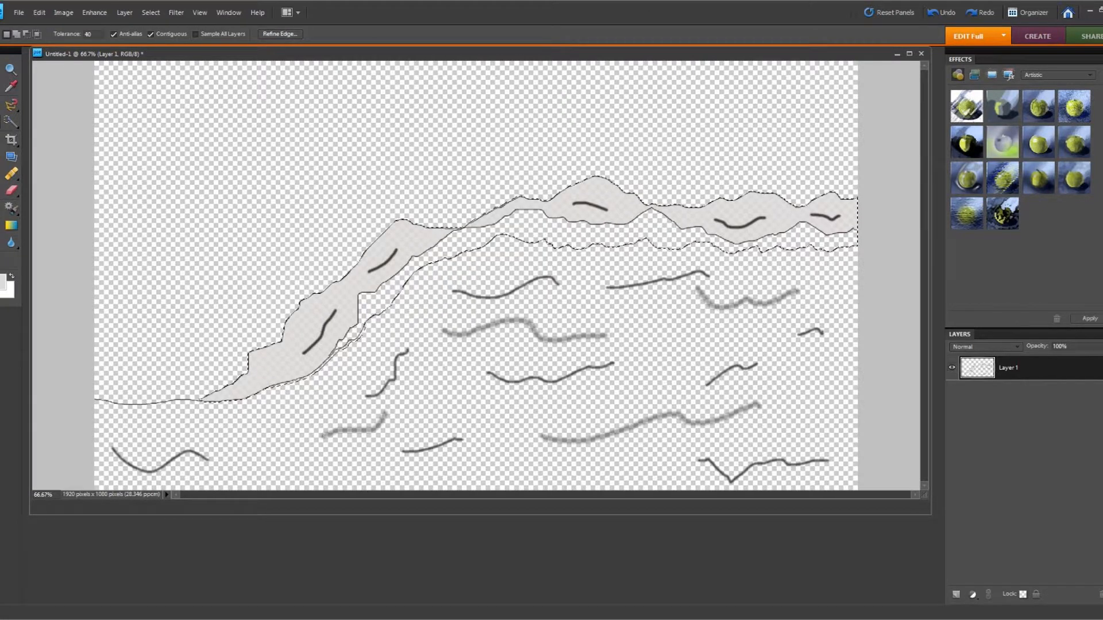
Subtract the stray area along the foot of the slope from the ridge selection
right_click(488, 214)
left_click(533, 229)
right_click(333, 359)
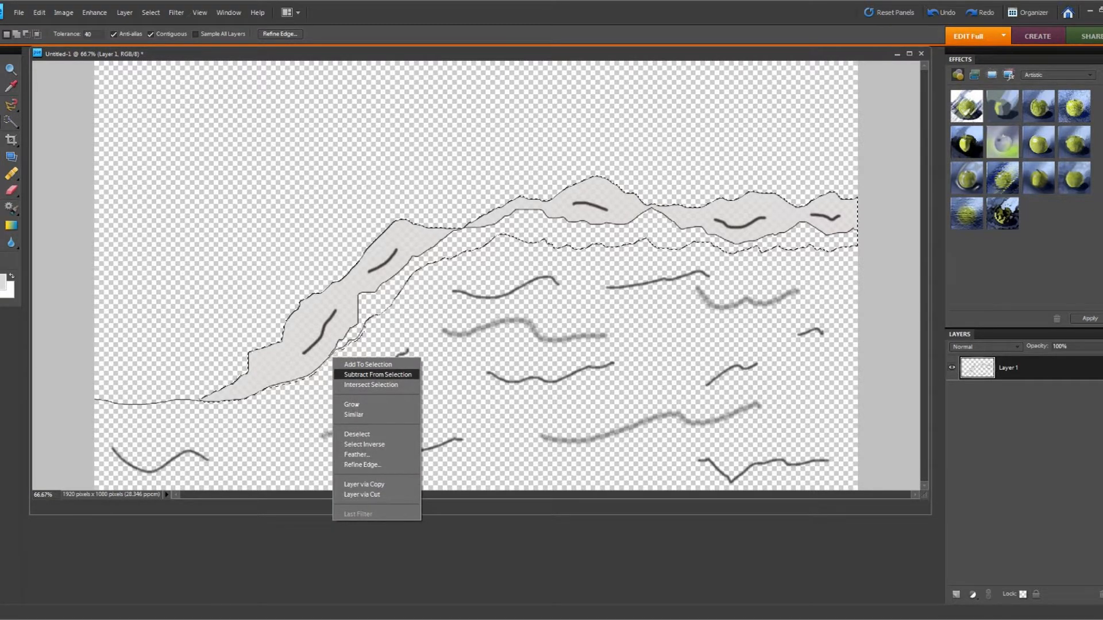
left_click(377, 374)
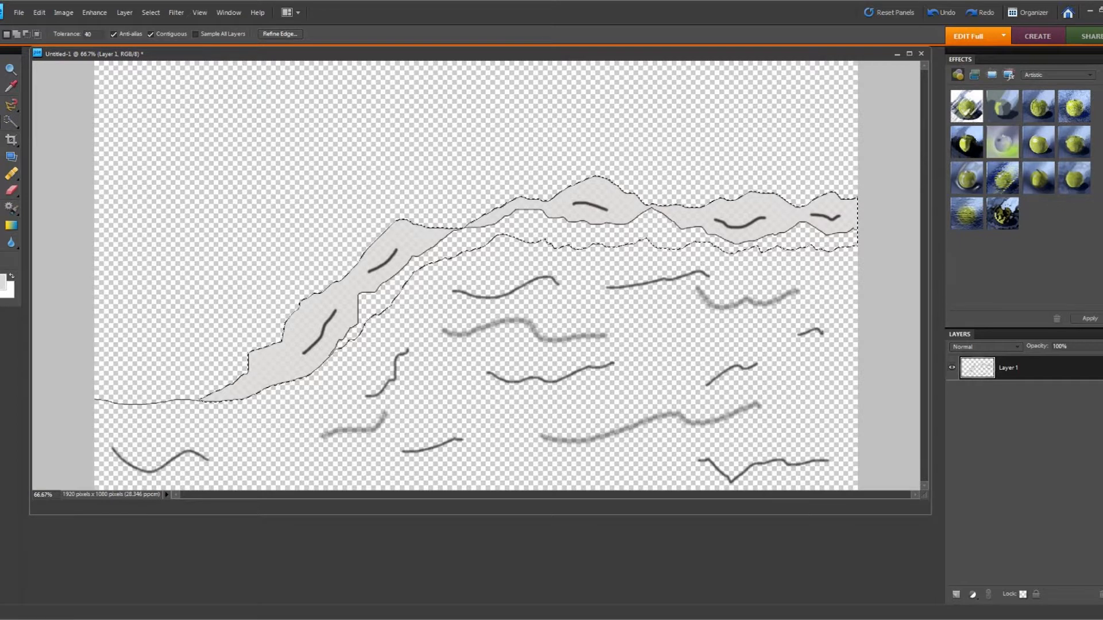
Undo the Darken paint on the selected ridges and repaint them with the brush in Linear Burn mode
key("b")
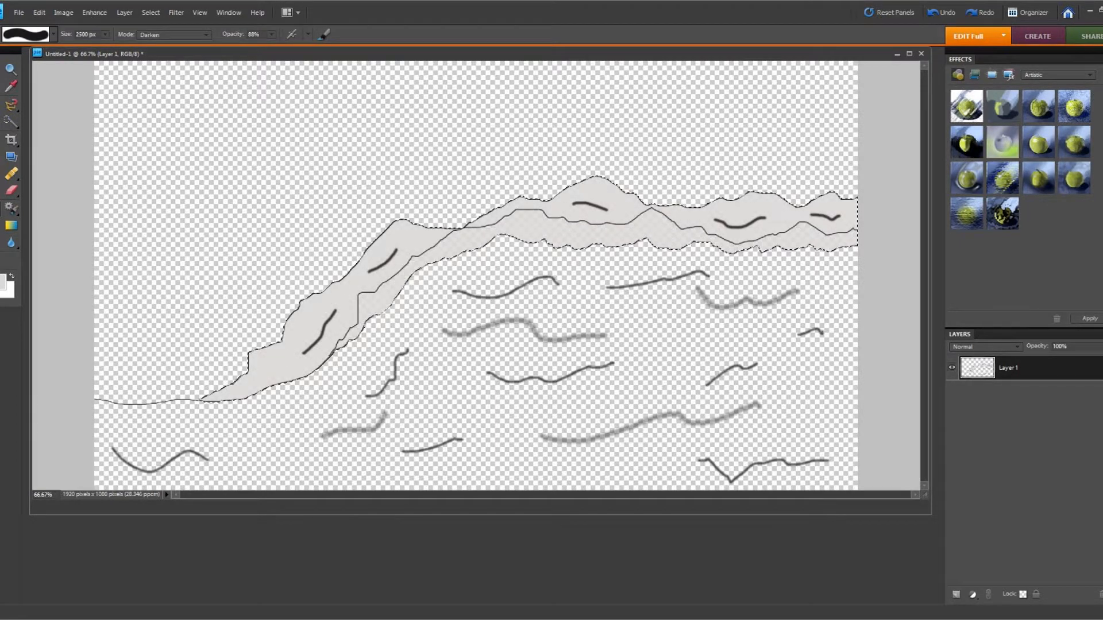
left_click(39, 13)
left_click(74, 25)
left_click(174, 35)
left_click(152, 102)
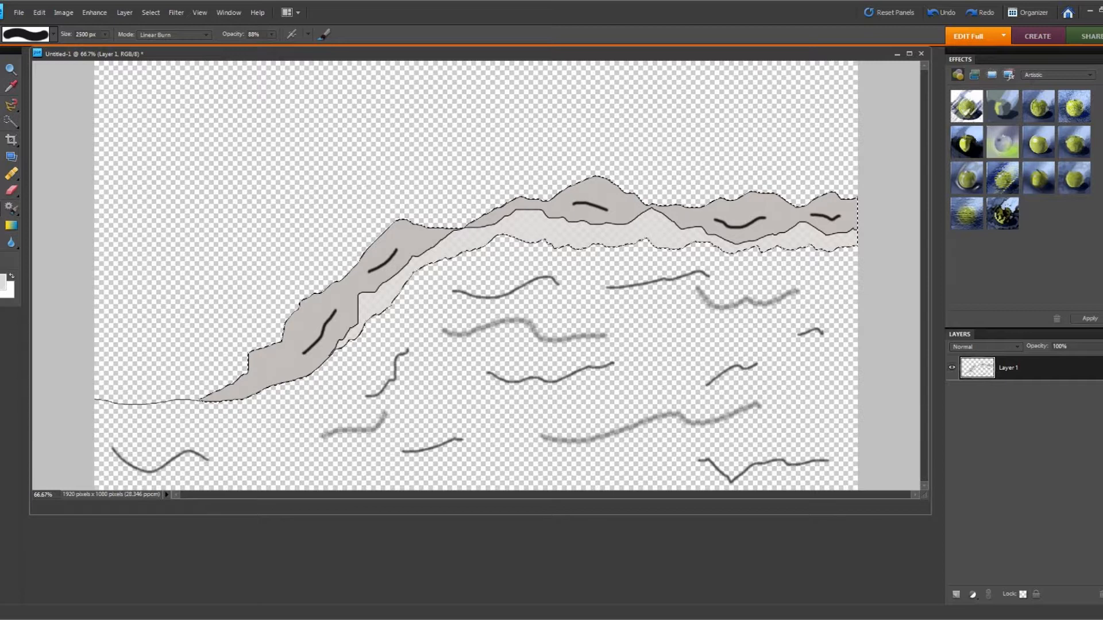
Add the foreground hill to the selection with the Magic Wand
key("w")
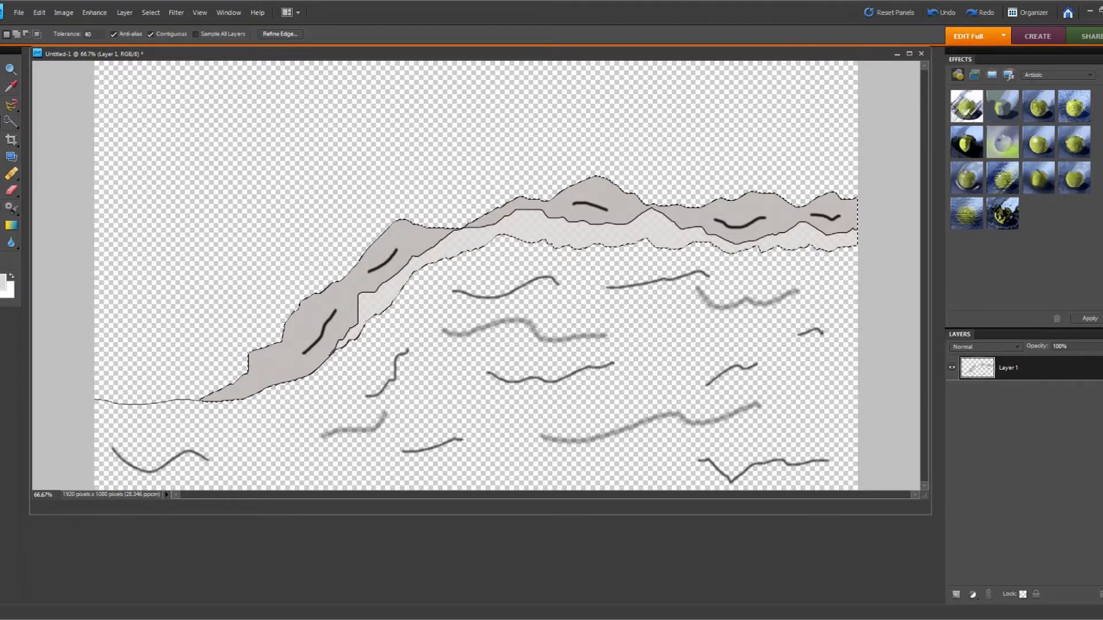
right_click(406, 311)
left_click(439, 325)
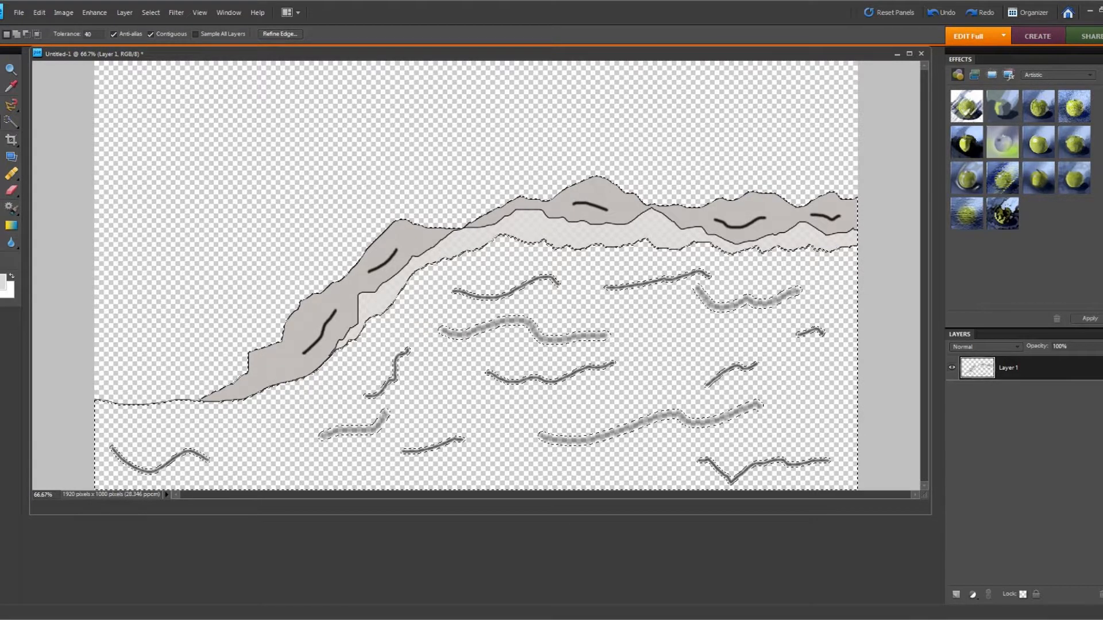
Include all the contour strokes inside the foreground hill in the selection with the Quick Selection tool
key("a")
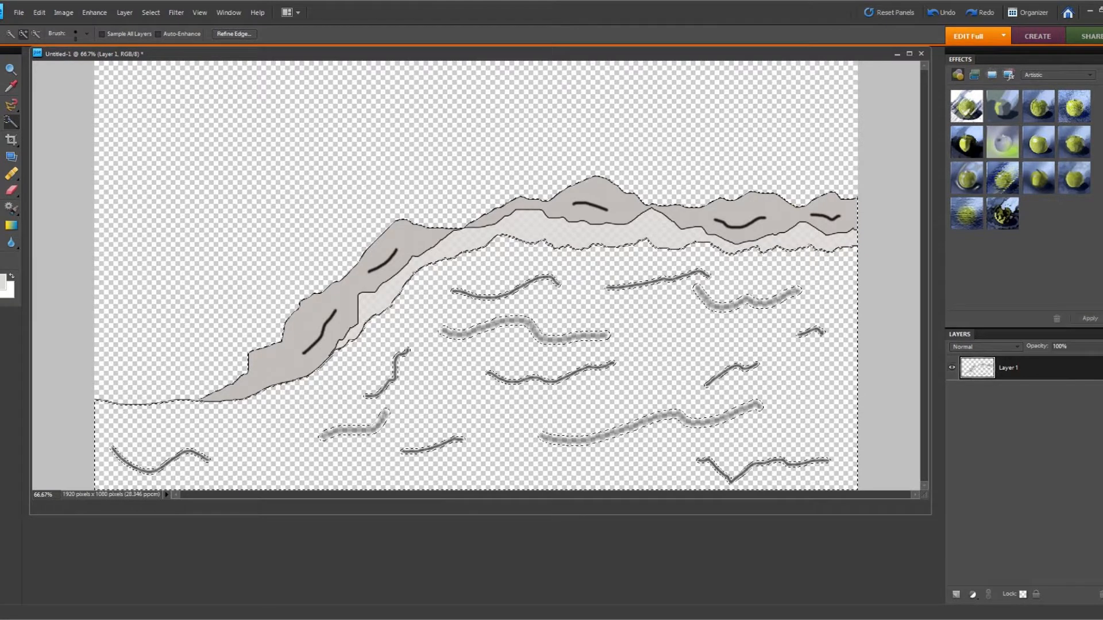
mouse_move(150, 471)
left_mouse_down()
mouse_move(376, 425)
mouse_move(678, 419)
mouse_move(811, 332)
left_mouse_up()
left_click(702, 273)
left_click(394, 370)
left_click_drag(533, 329, 543, 378)
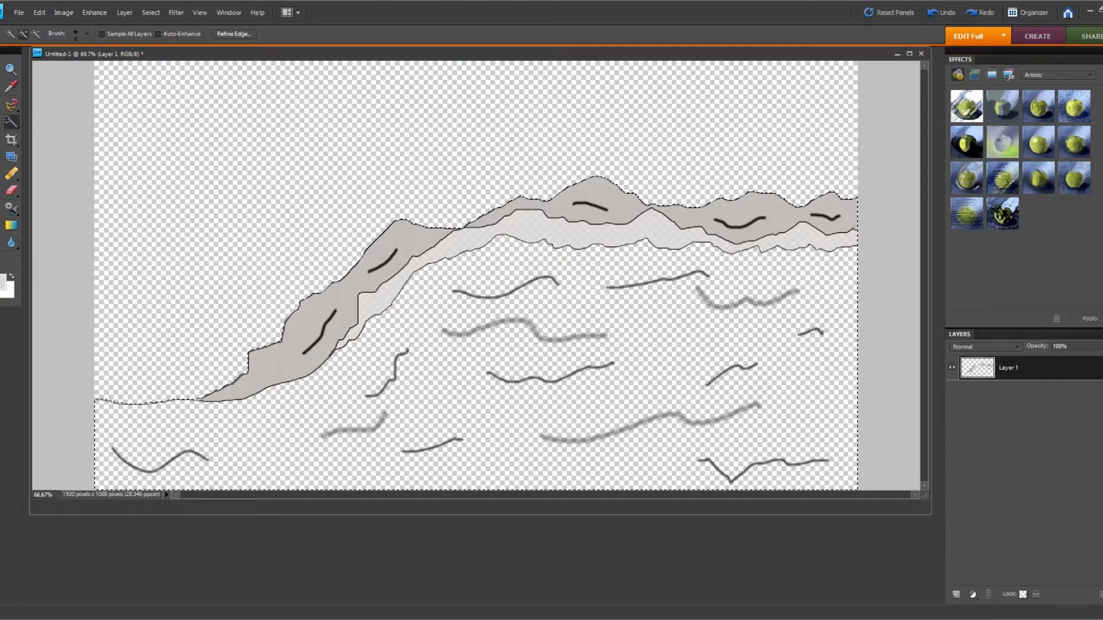
key("w")
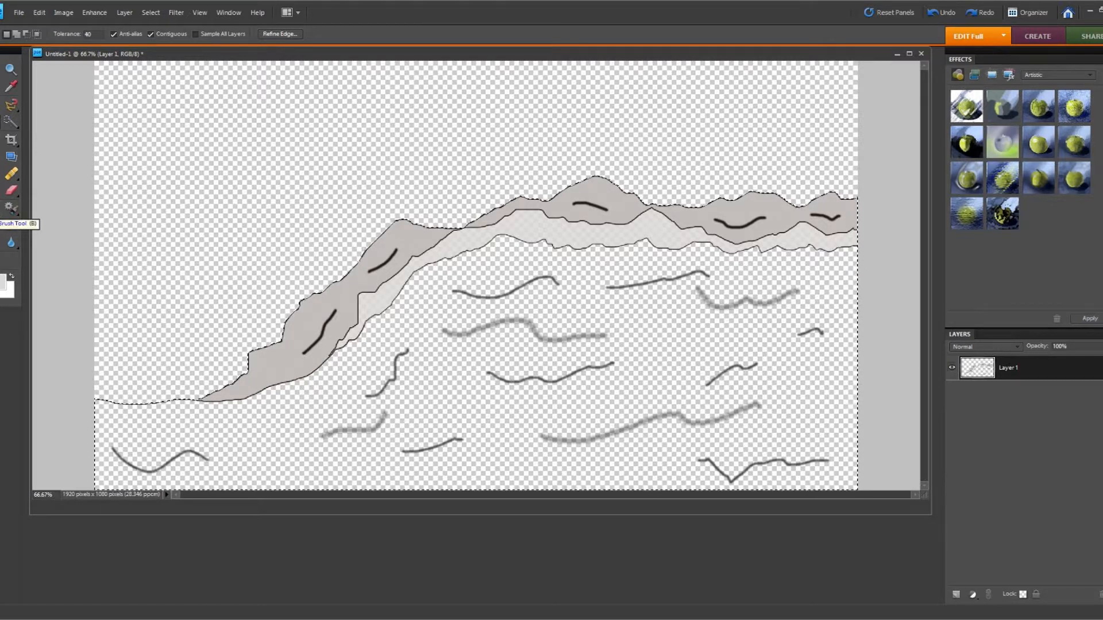
Choose the hard 19 px brush preset and set the foreground color to dark grey #656160
left_click(11, 225)
left_click(54, 34)
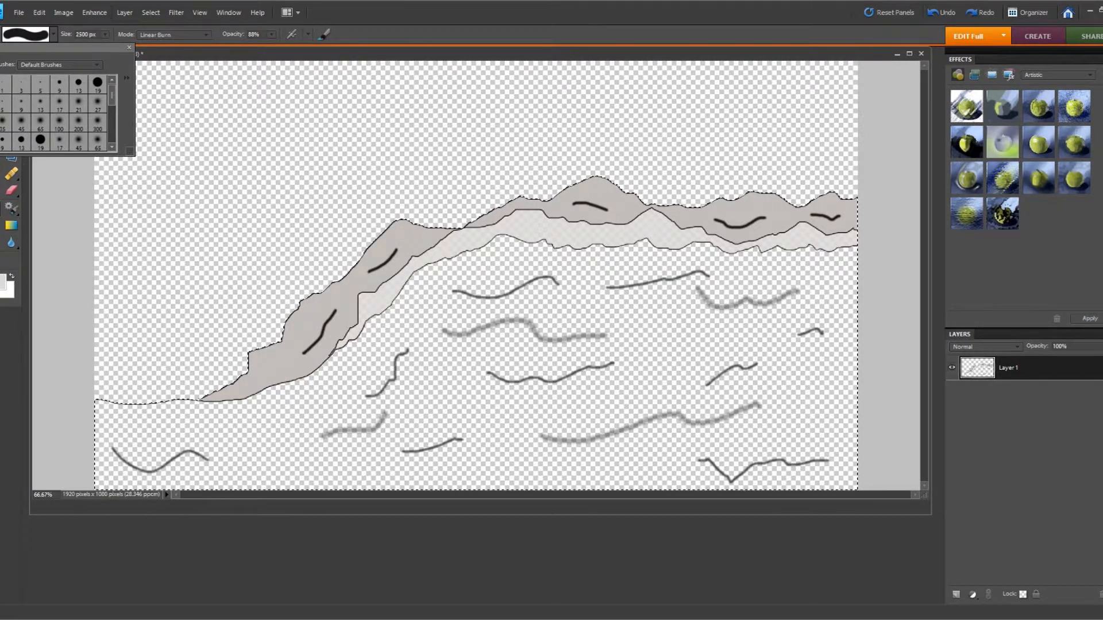
left_click(98, 84)
key("Escape")
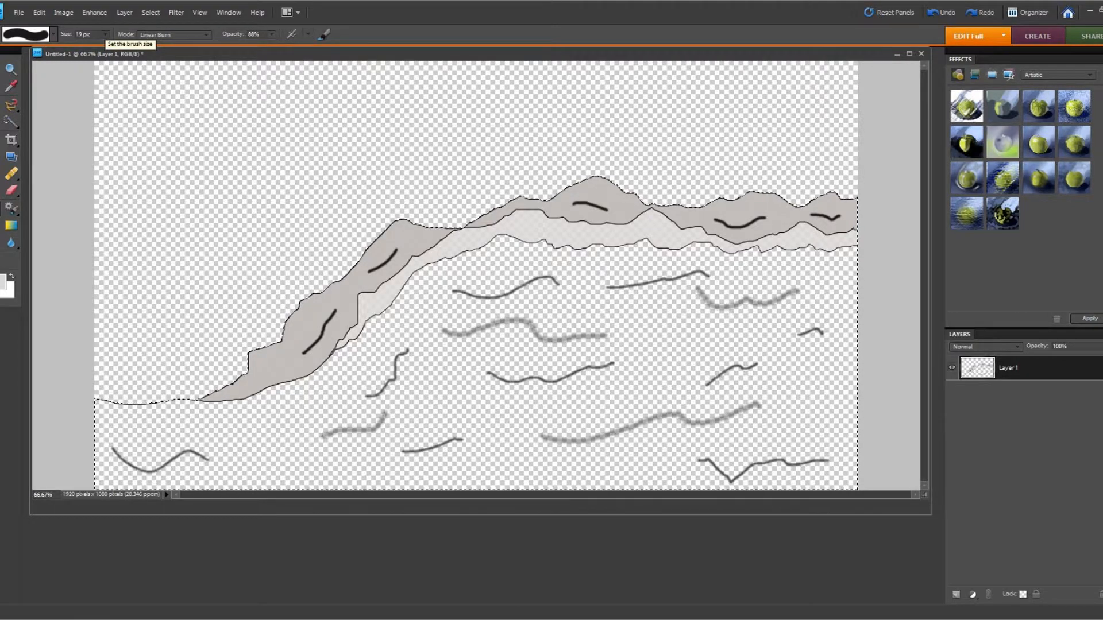
left_click(4, 281)
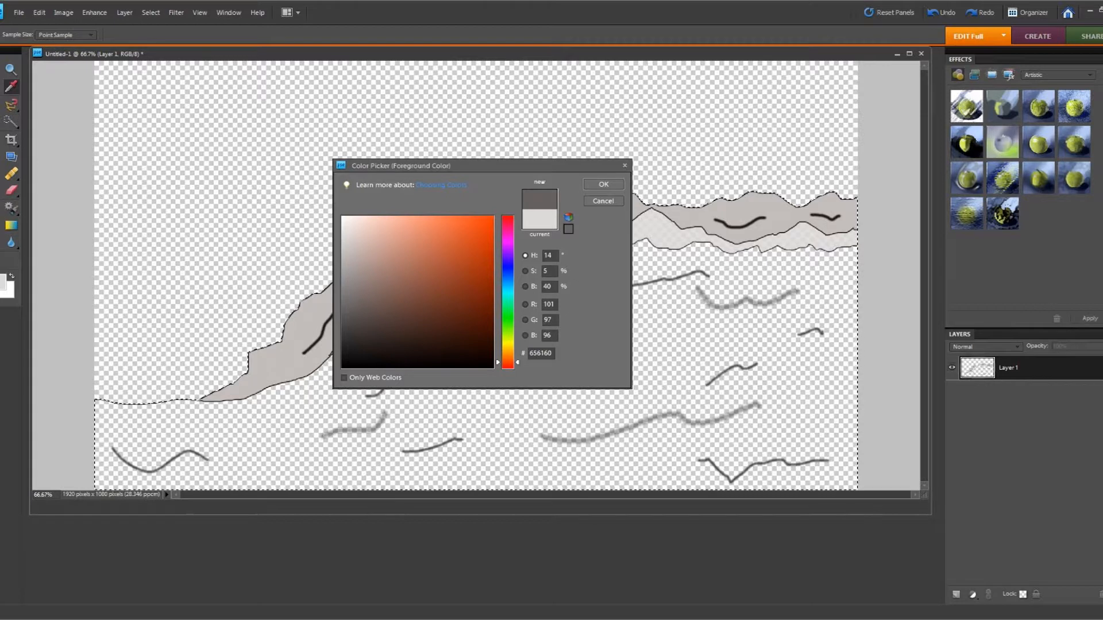
key("Return")
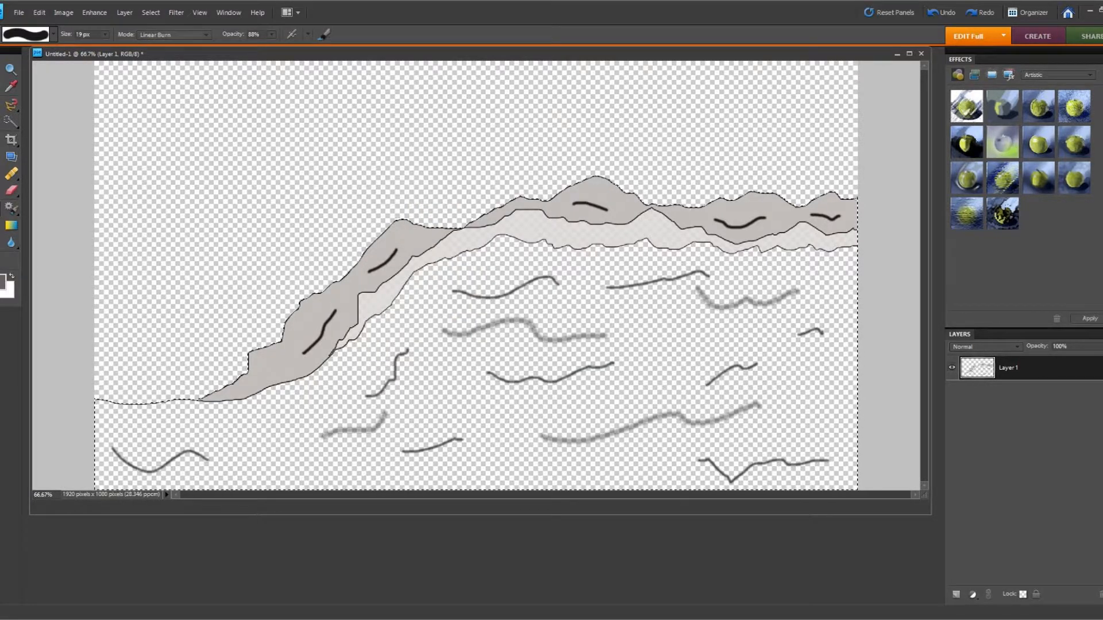
Paint the entire mountain selection dark grey in Linear Burn mode with the brush at 100% opacity and 2500 px
left_click(271, 34)
left_click_drag(271, 47, 282, 46)
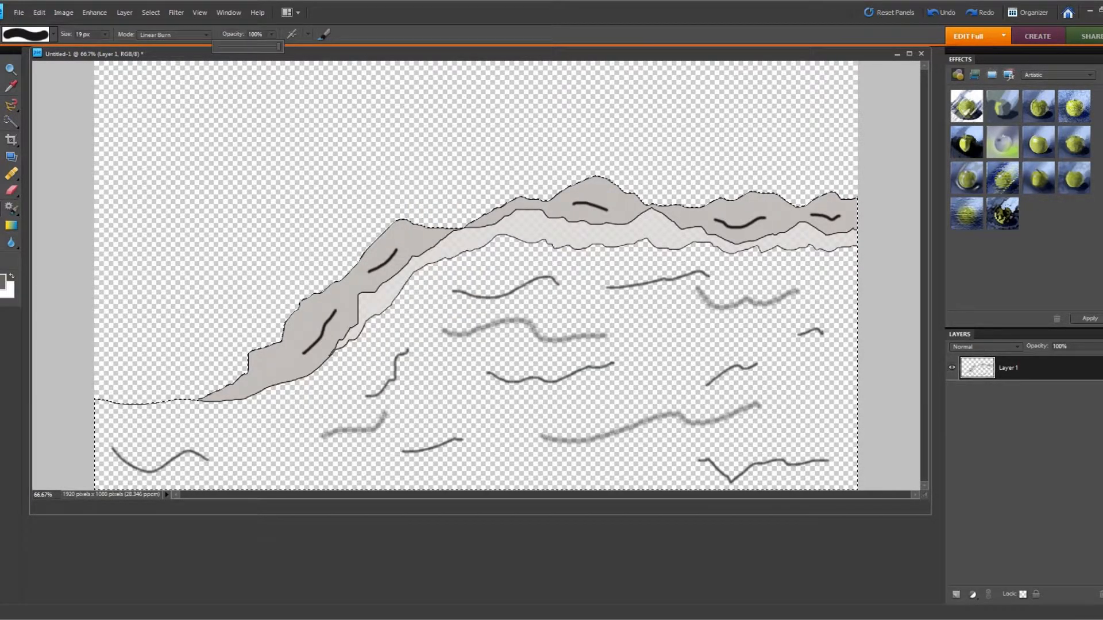
left_click(105, 35)
left_click_drag(107, 46, 155, 47)
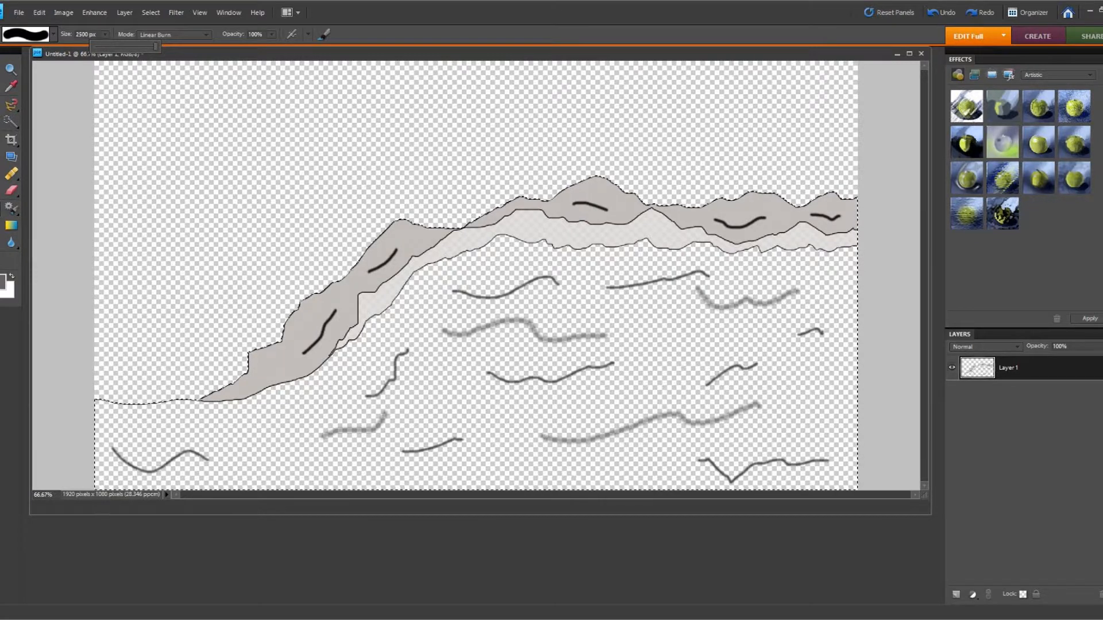
left_click(210, 316)
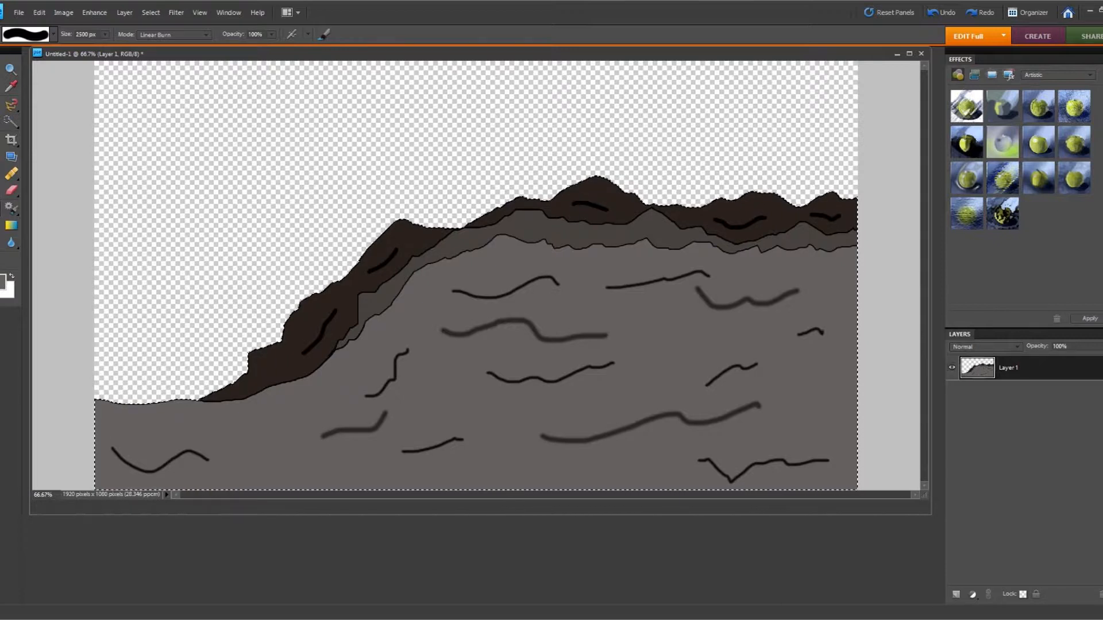
Switch to the Pattern Stamp tool, load the Rock Patterns set and pick its dark grey gravel pattern
key("s")
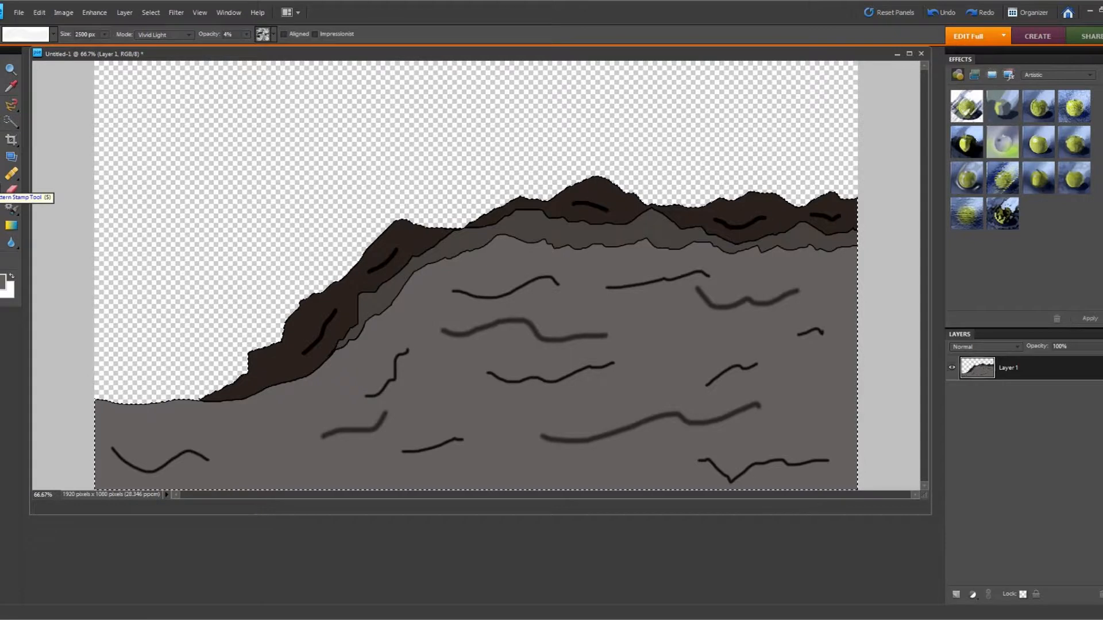
left_click(274, 33)
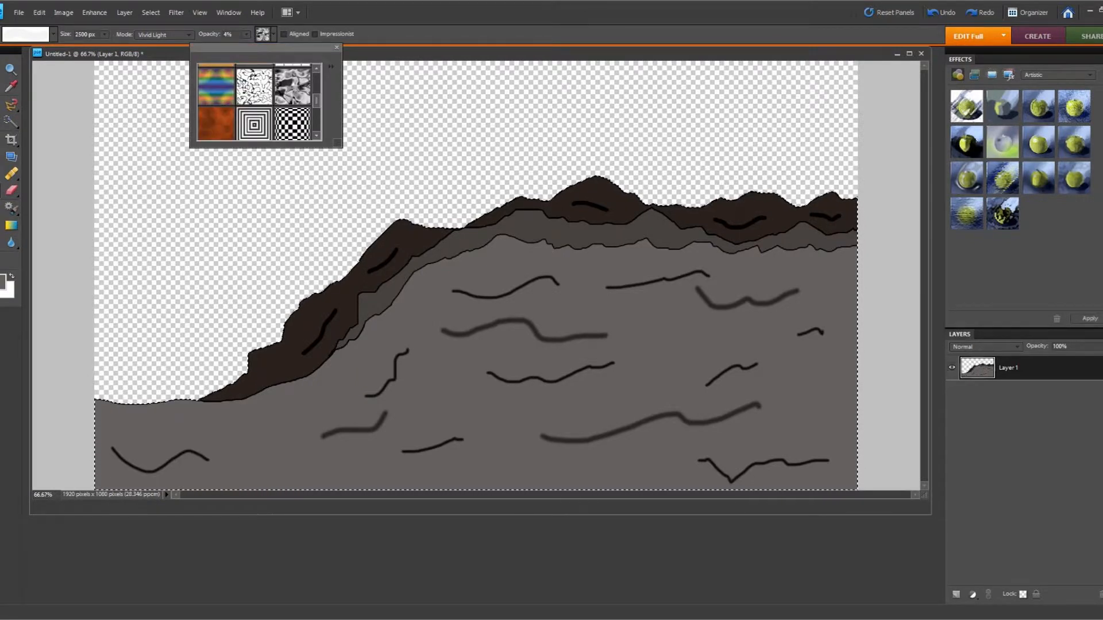
left_click(331, 66)
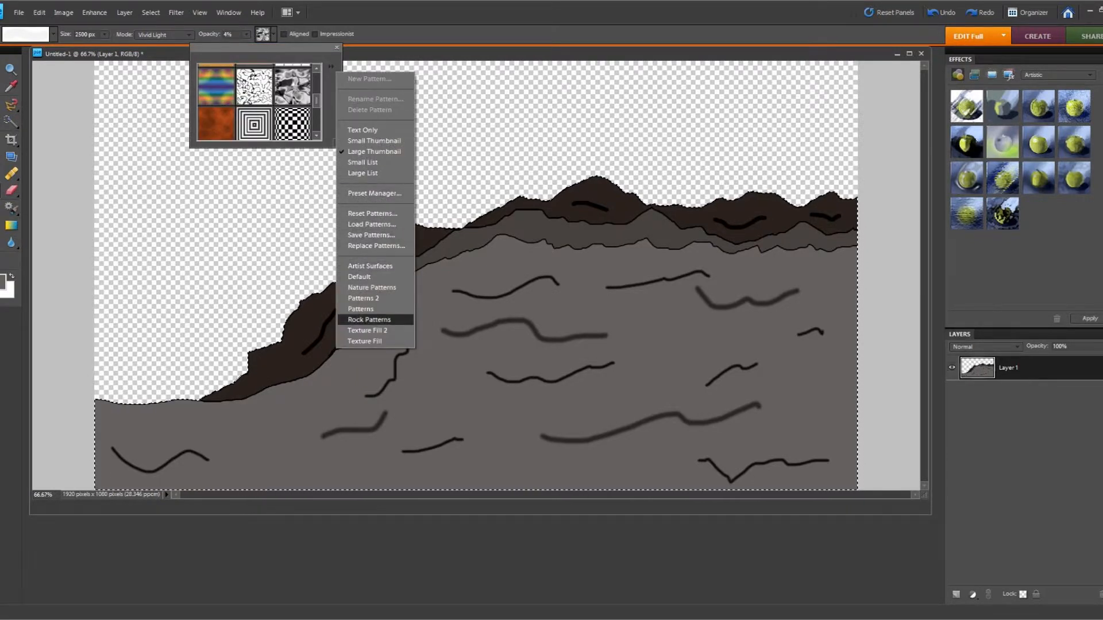
left_click(369, 319)
scroll(254, 102, "up", 1)
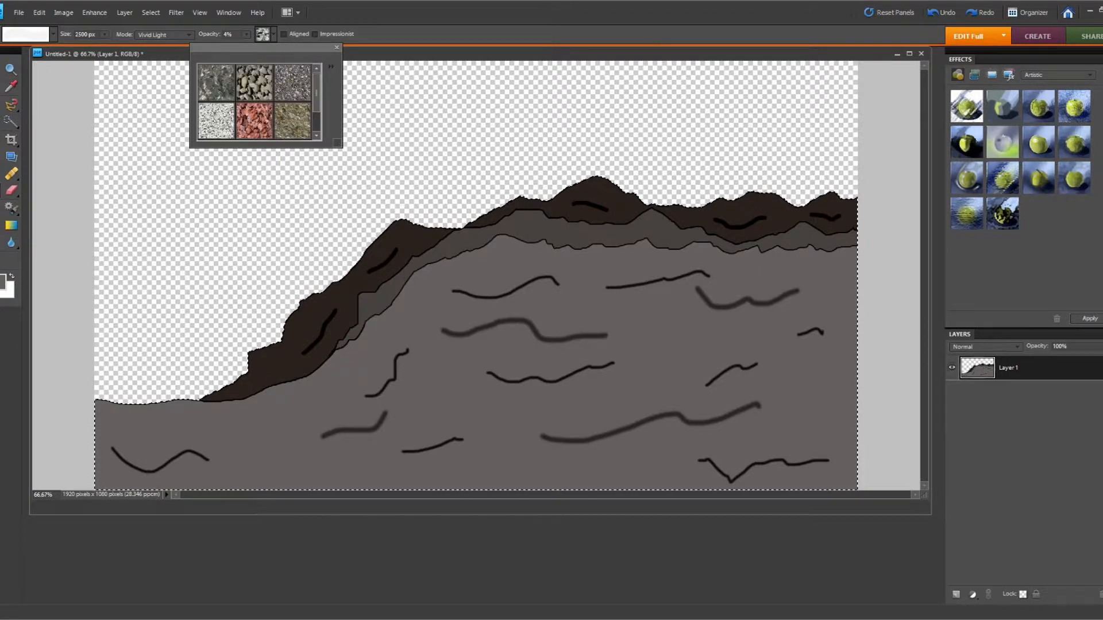
left_click(291, 81)
Stamp the dark gravel pattern over the whole mountain selection in Linear Burn mode at 32% opacity
left_click(164, 34)
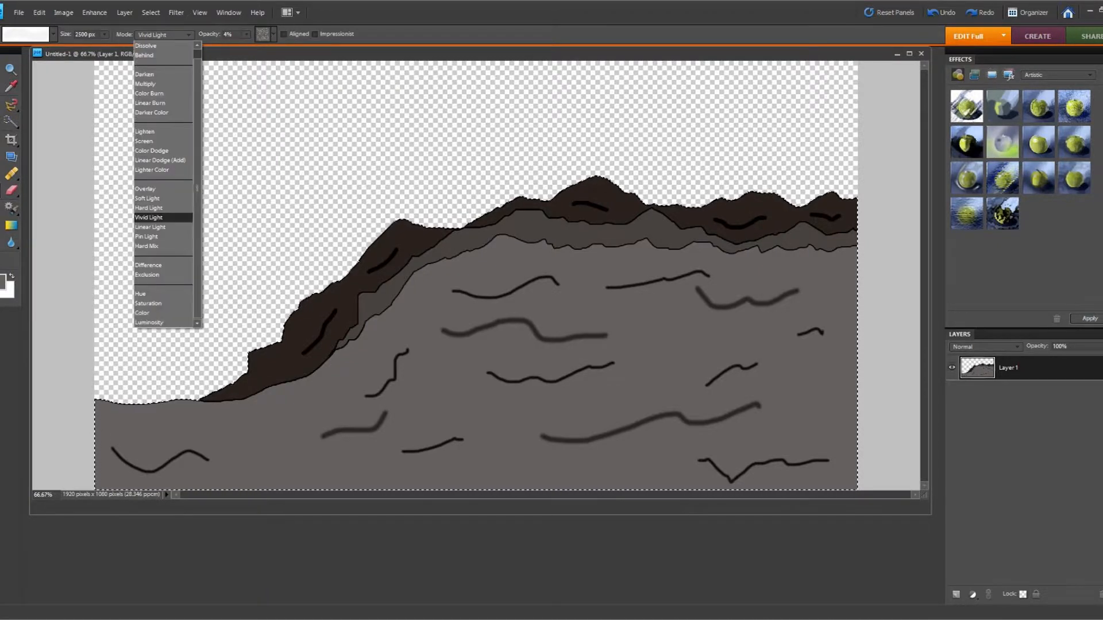
left_click(162, 104)
left_click(246, 34)
left_click_drag(248, 47, 264, 48)
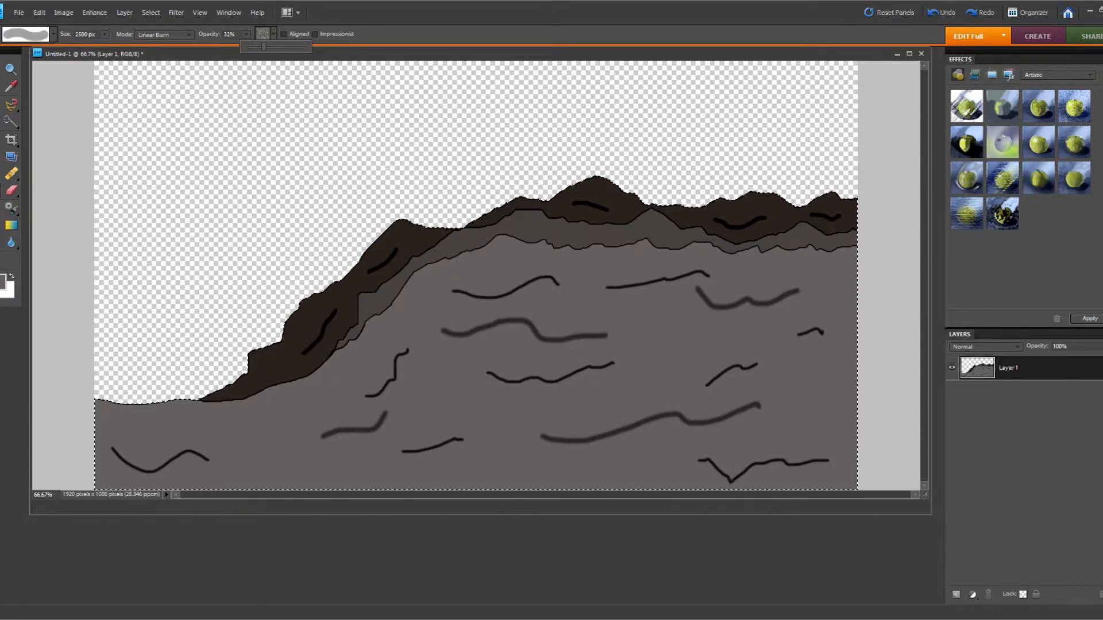
left_click(483, 322)
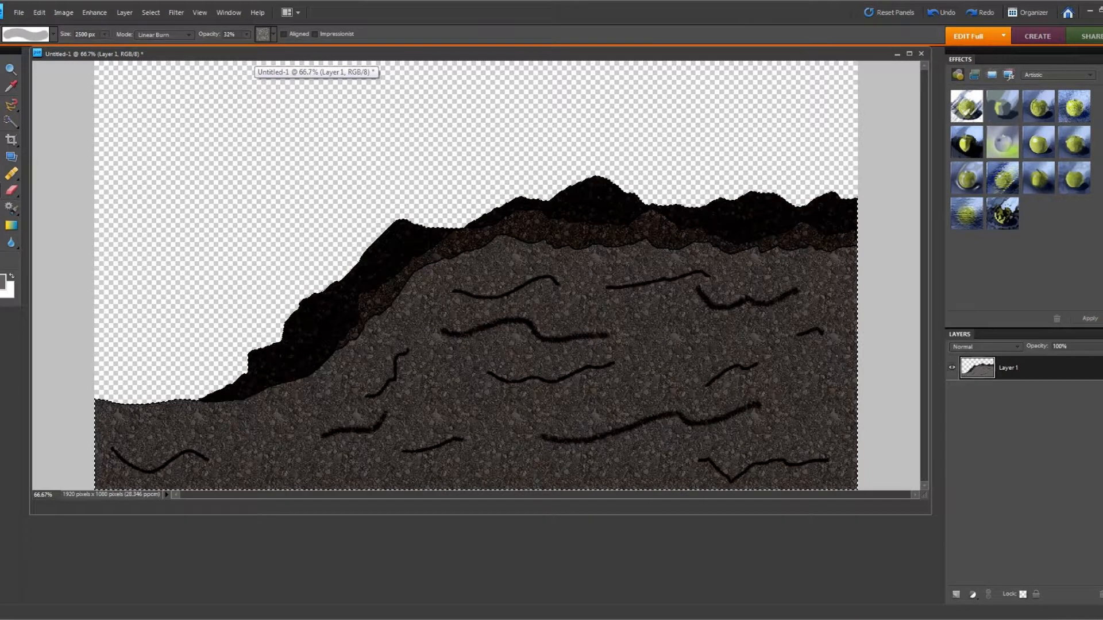
Undo the last pattern stamp and stamp the dark gravel over the mountains at 17% opacity instead
left_click(39, 12)
left_click(52, 23)
left_click(246, 34)
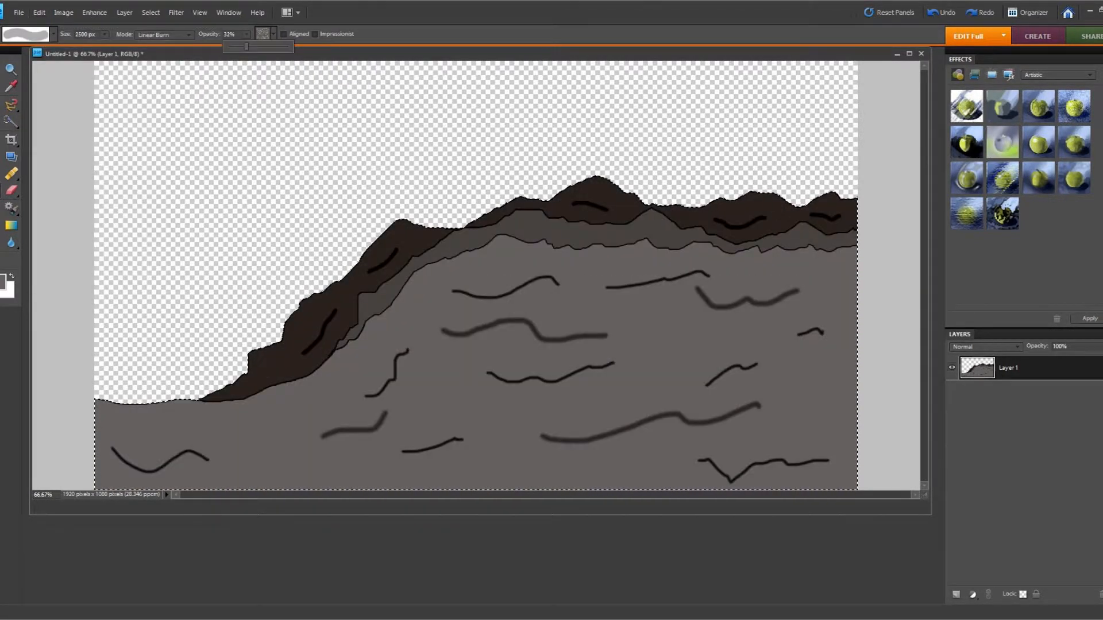
left_click_drag(246, 46, 237, 45)
key("Return")
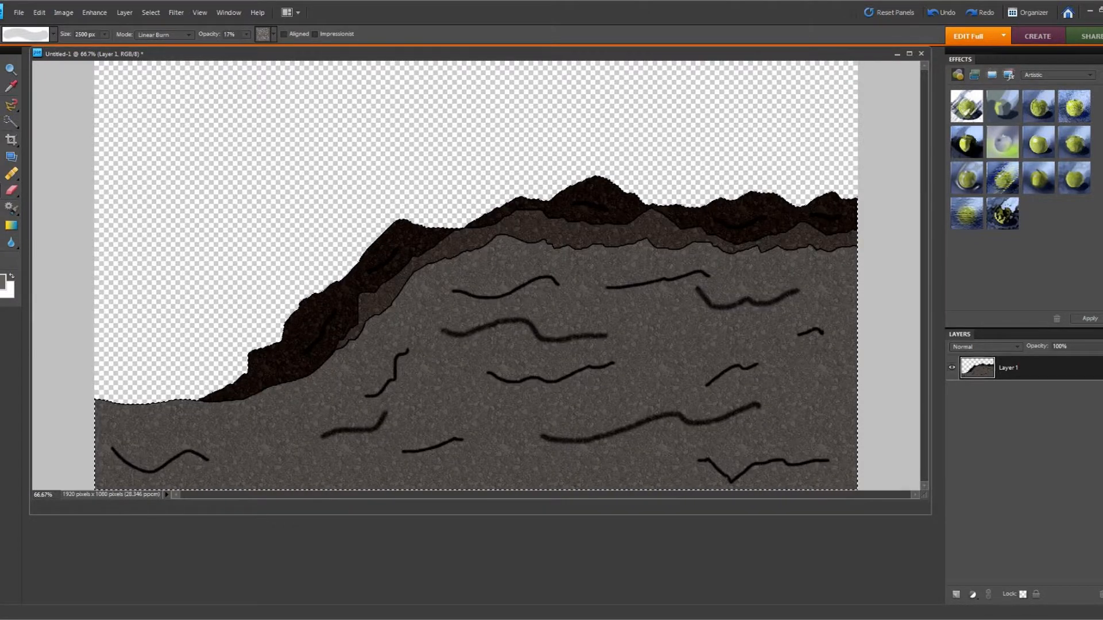
Pick the light pebble pattern with dark gaps and stamp it over the mountain selection at 9% opacity
left_click(263, 34)
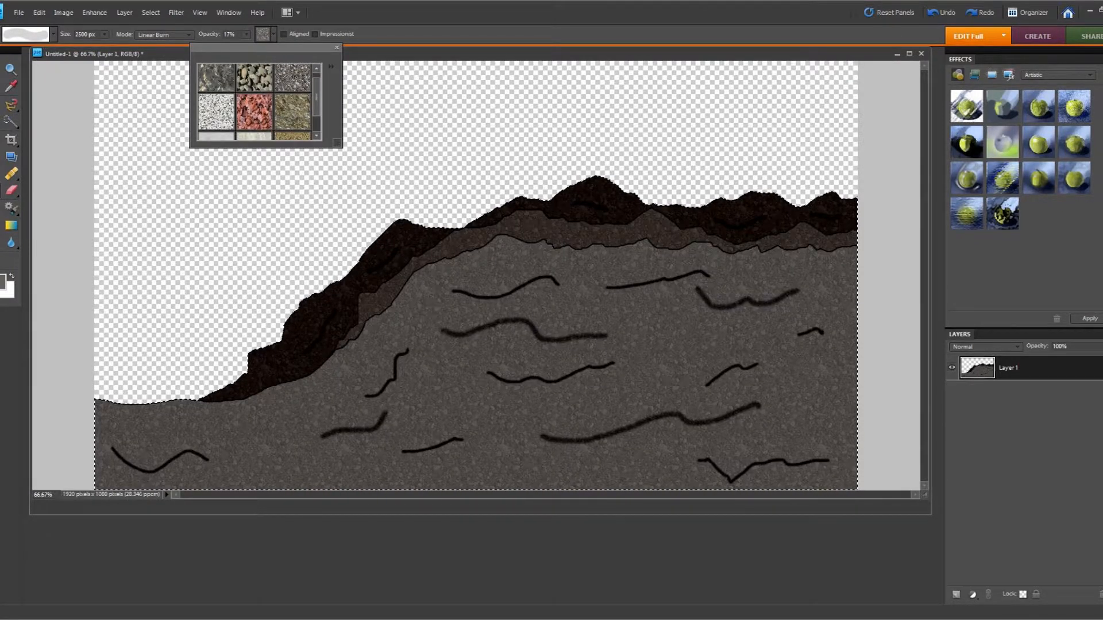
left_click(254, 82)
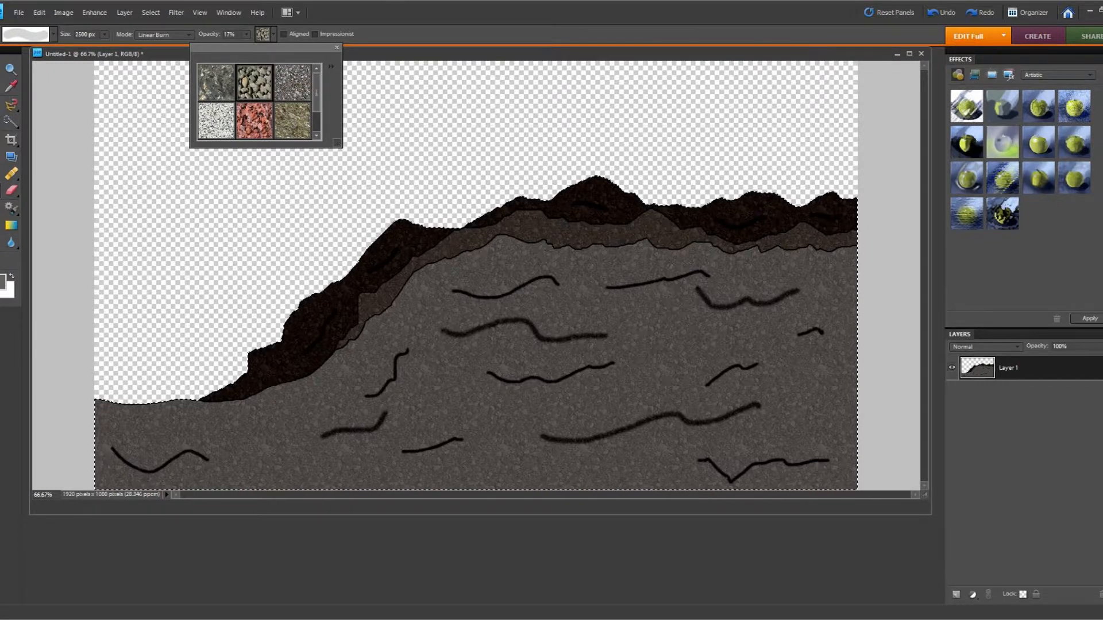
left_click(246, 34)
left_click_drag(246, 47, 240, 47)
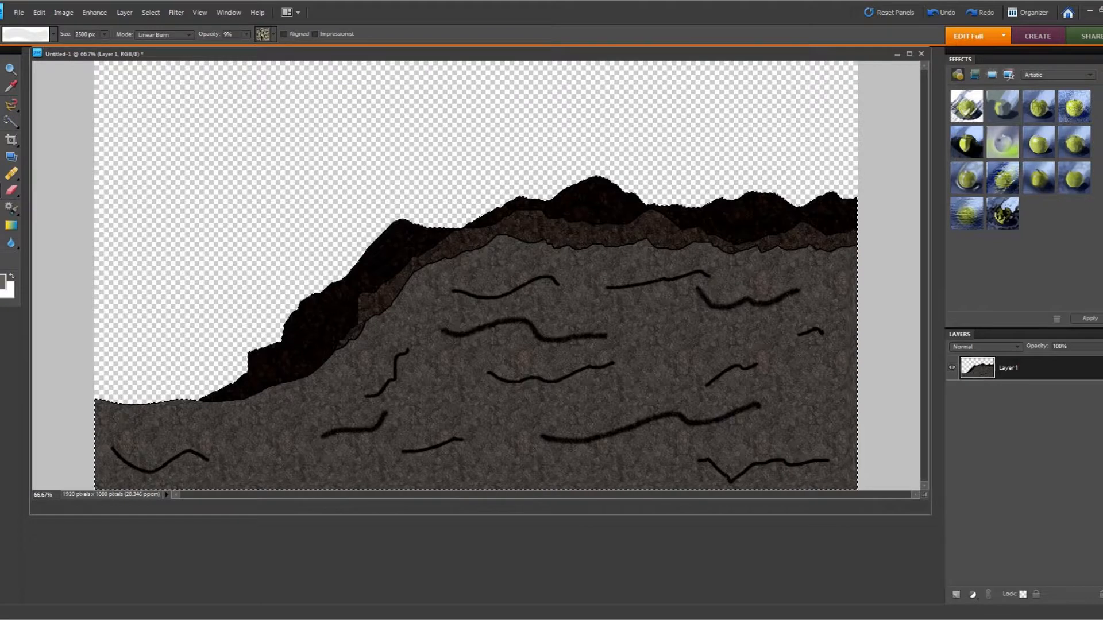
Pick the red rock pattern and stamp it over the mountain selection at 5% opacity
left_click(274, 35)
scroll(259, 103, "down", 3)
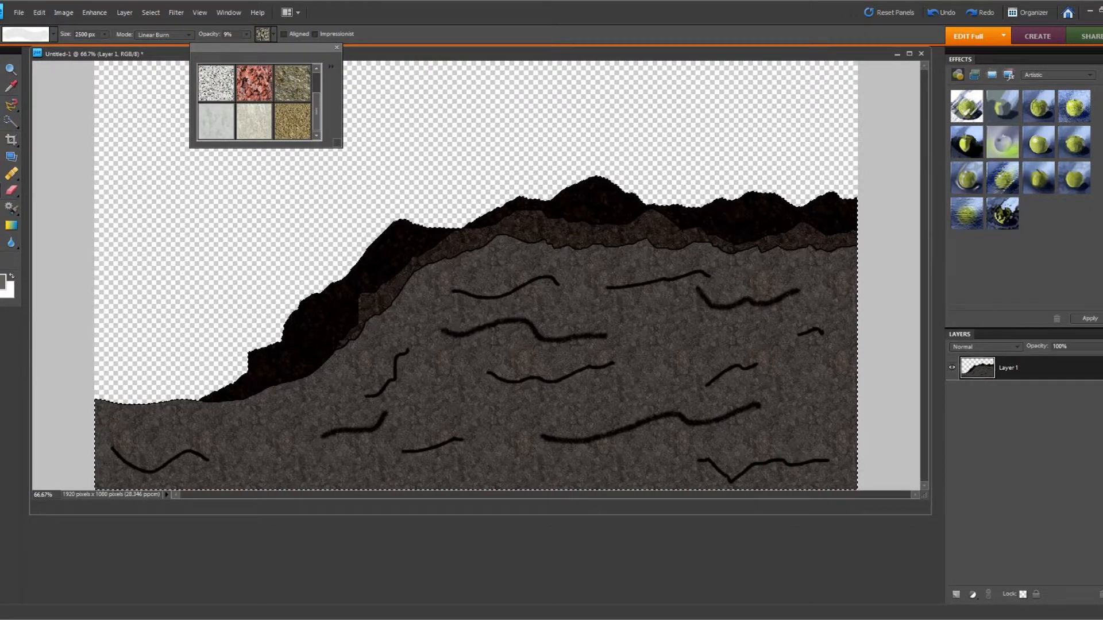
left_click(253, 83)
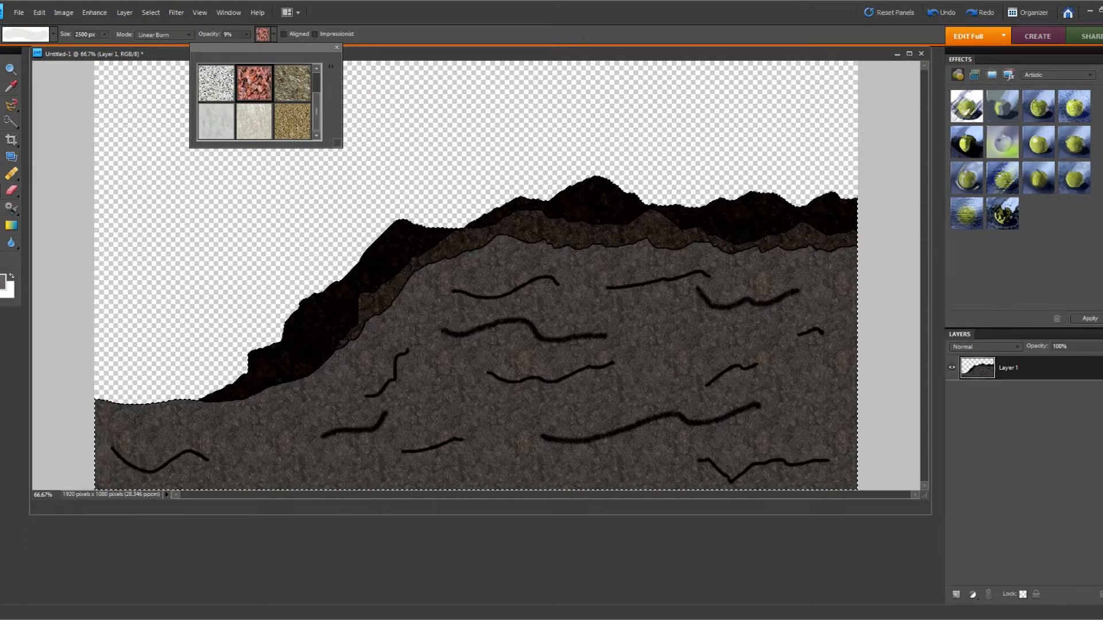
left_click(246, 34)
left_click_drag(246, 47, 244, 46)
key("Return")
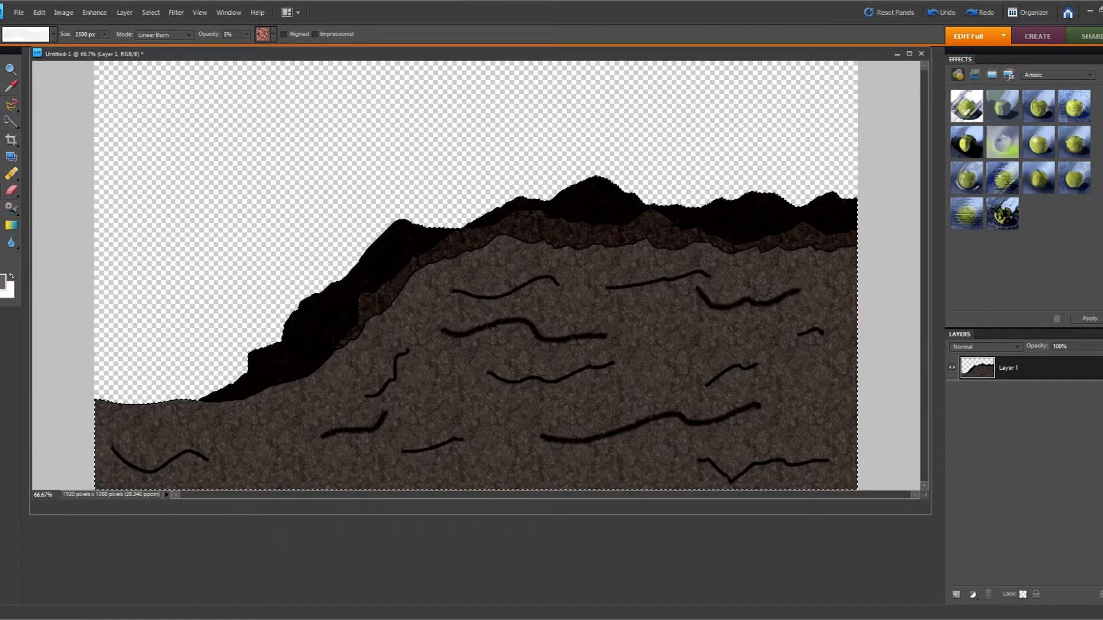
Pick the golden-brown gravel pattern and stamp it over the mountain selection at 5% opacity
left_click(273, 34)
left_click(292, 121)
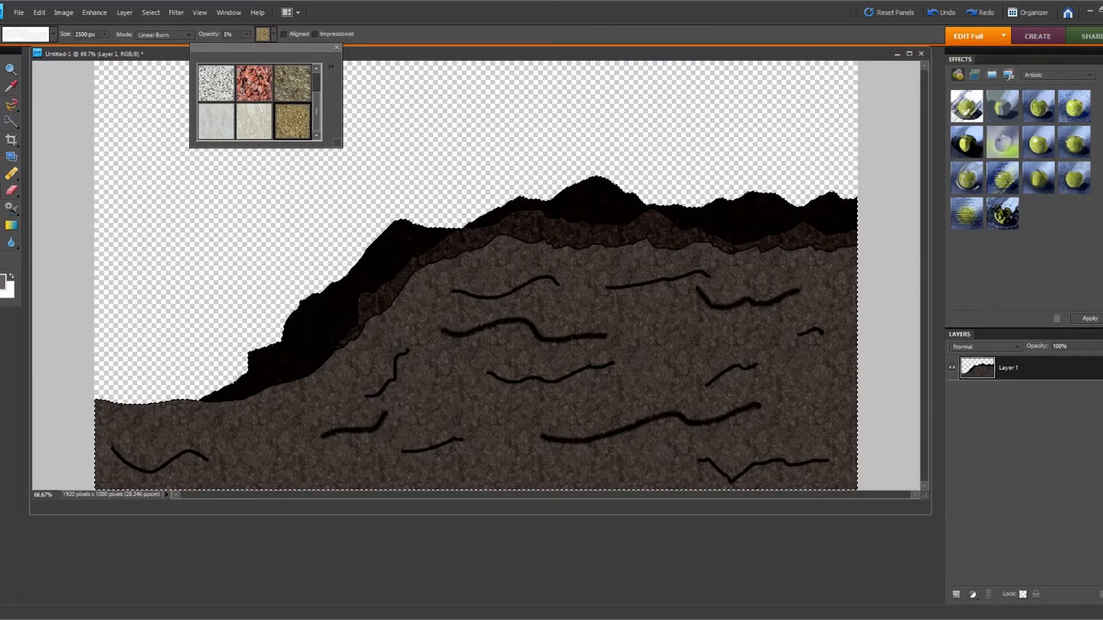
left_click(477, 310)
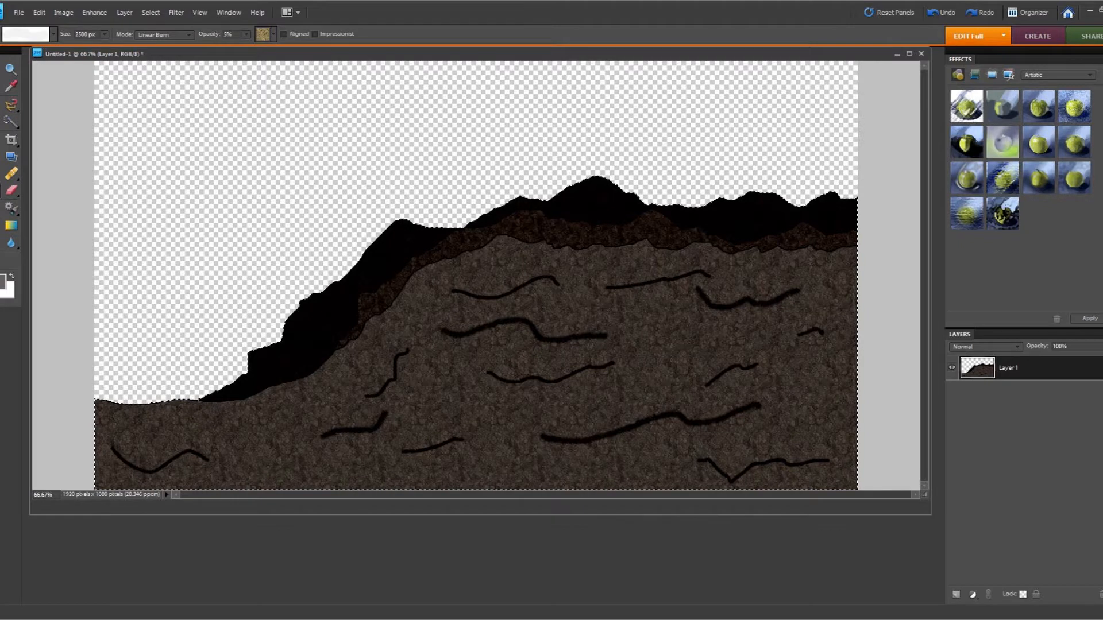
Set the foreground color to light grey #eae3e1 and choose the soft 65 px preset for the Brush tool
left_click(3, 282)
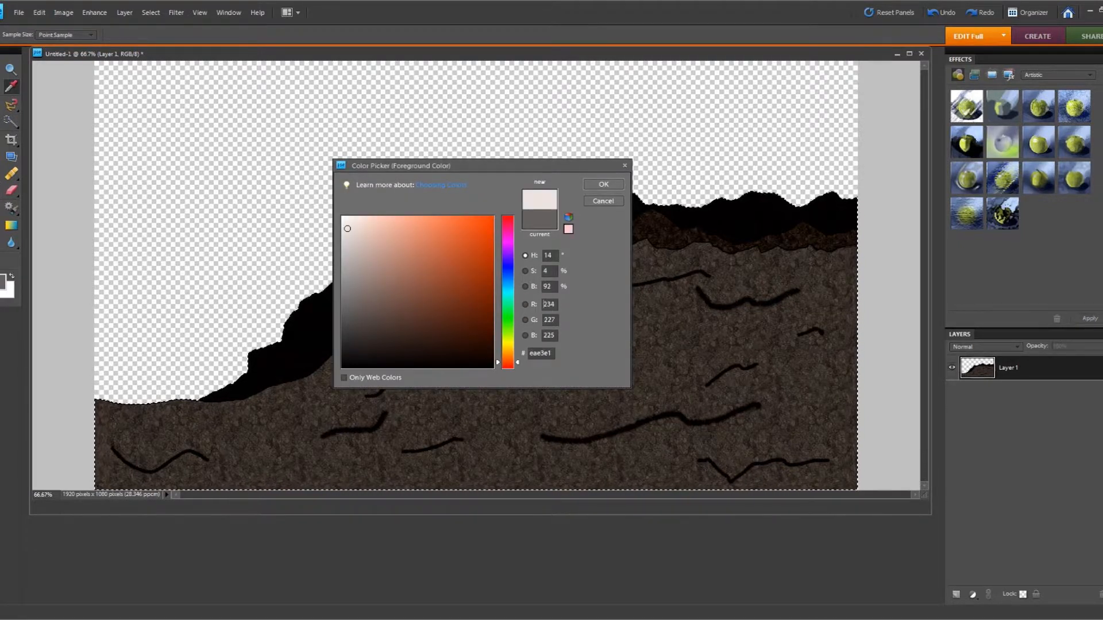
key("Return")
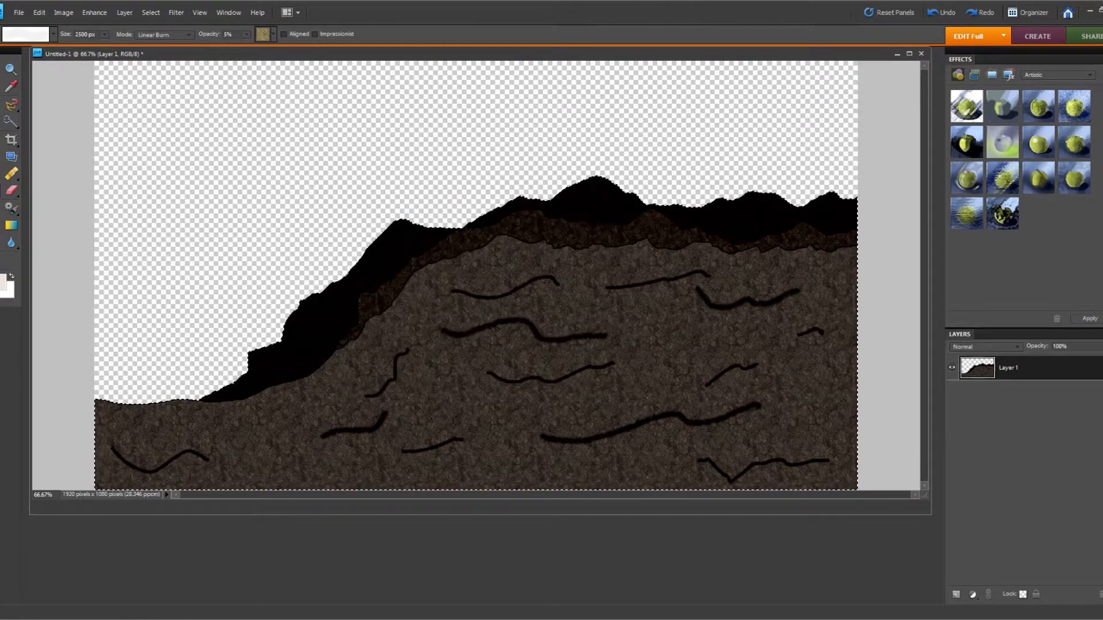
key("b")
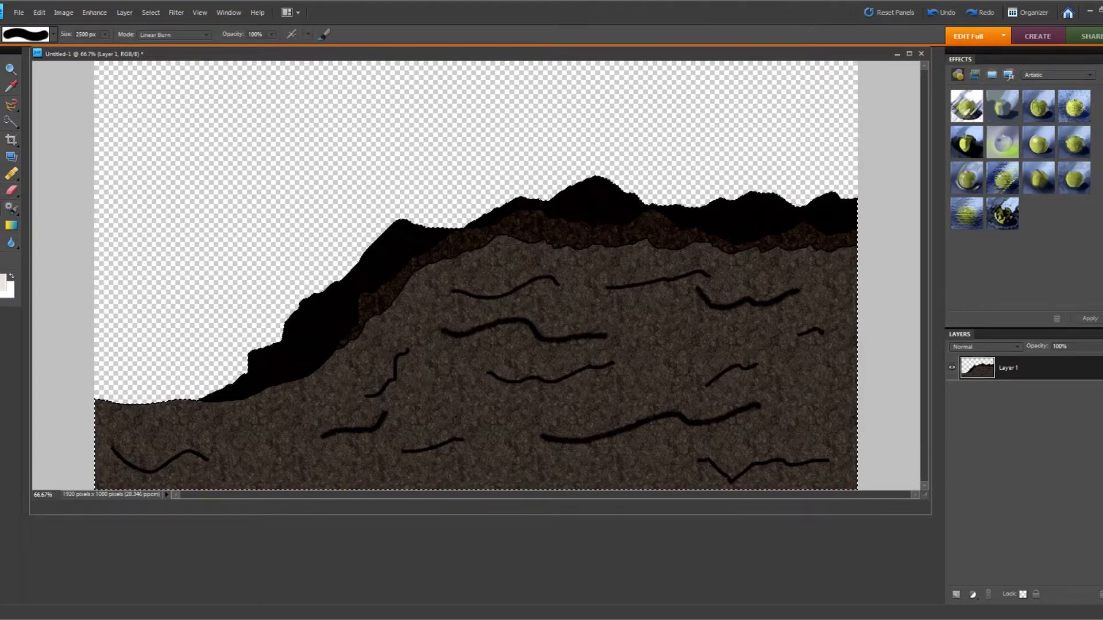
left_click(54, 34)
left_click(59, 120)
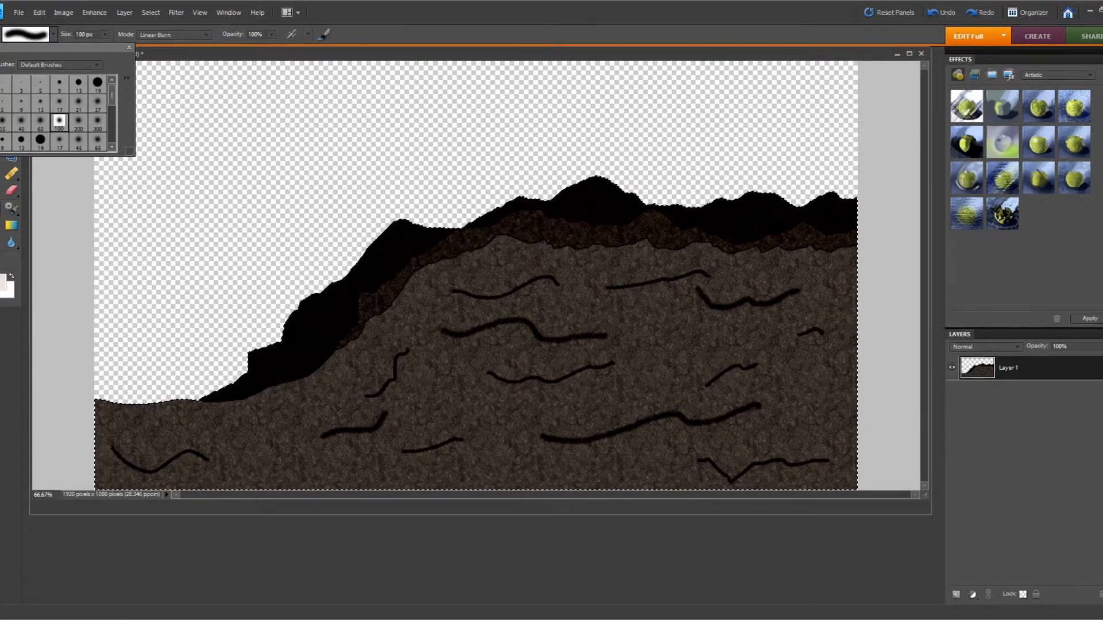
left_click(41, 121)
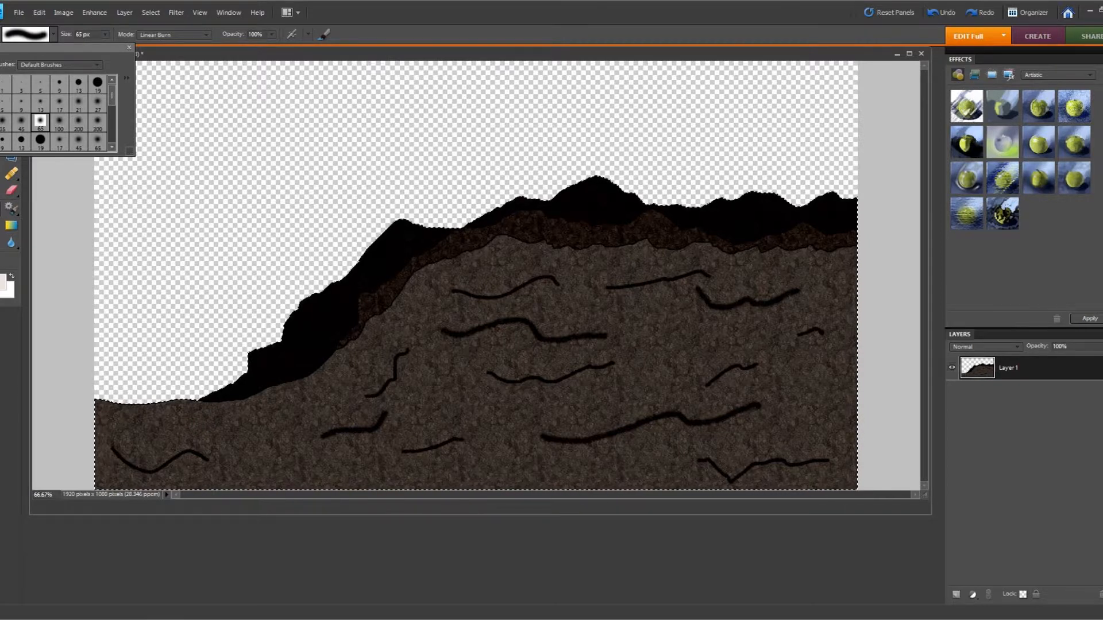
Set the brush opacity to 51% and shade along the edges of the middle ridge
left_click(272, 35)
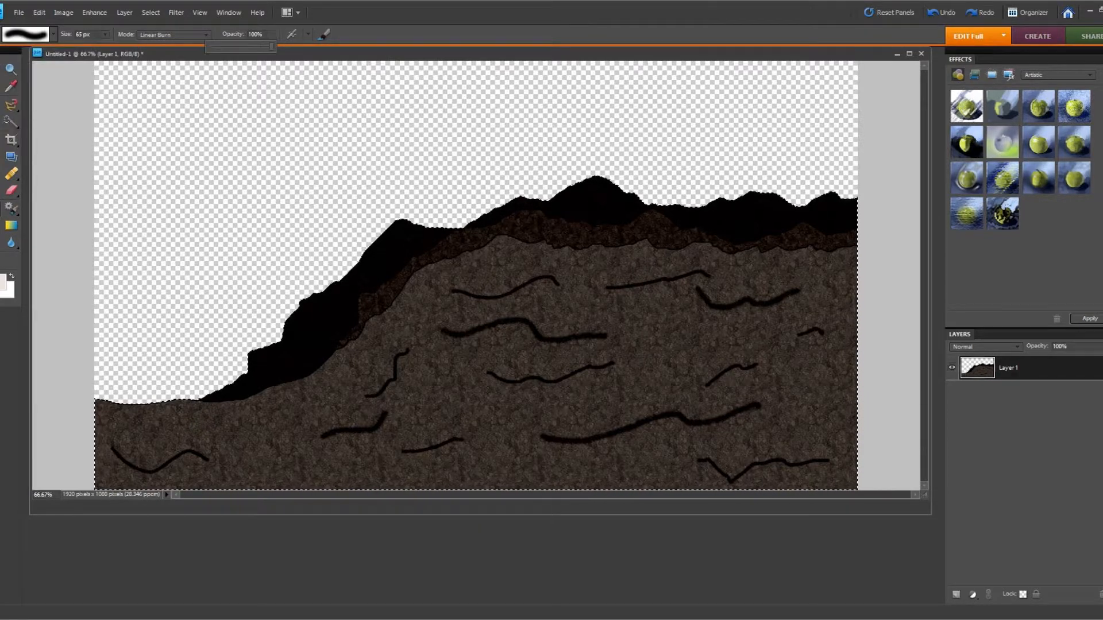
left_click_drag(271, 46, 242, 46)
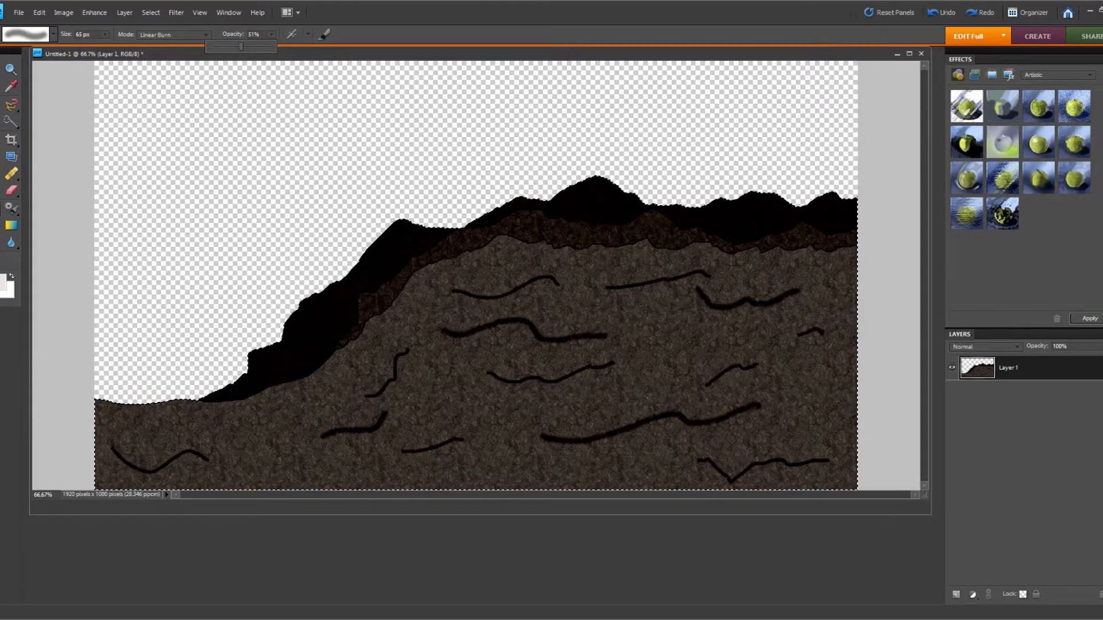
left_click(256, 56)
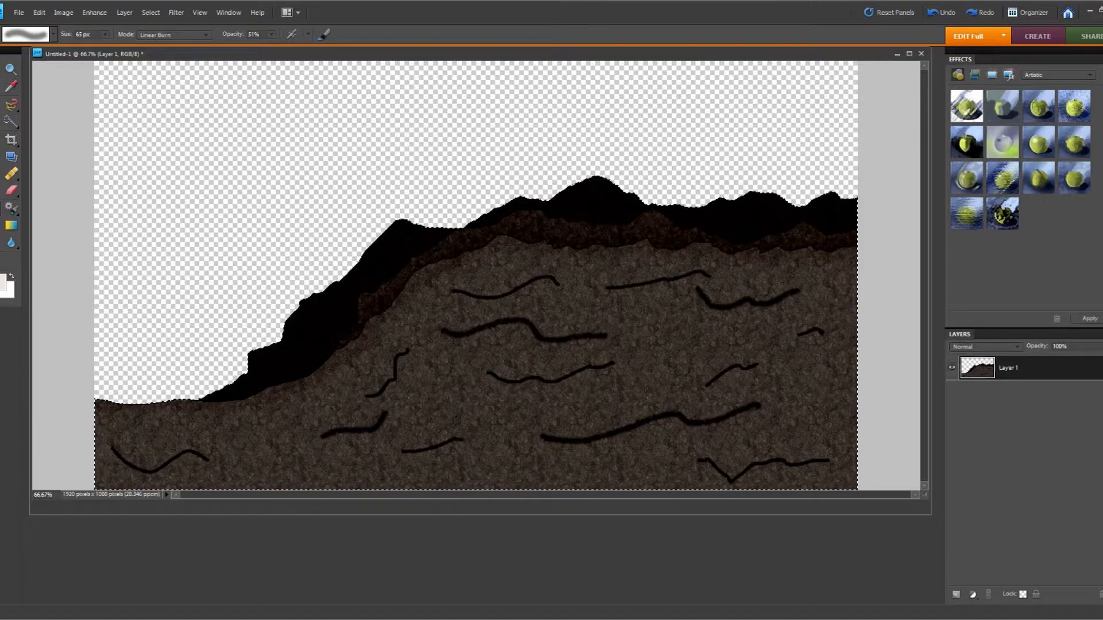
Choose the soft 45 px brush and deepen the shading on the middle ridge
left_click(53, 34)
left_click(21, 122)
left_click(375, 240)
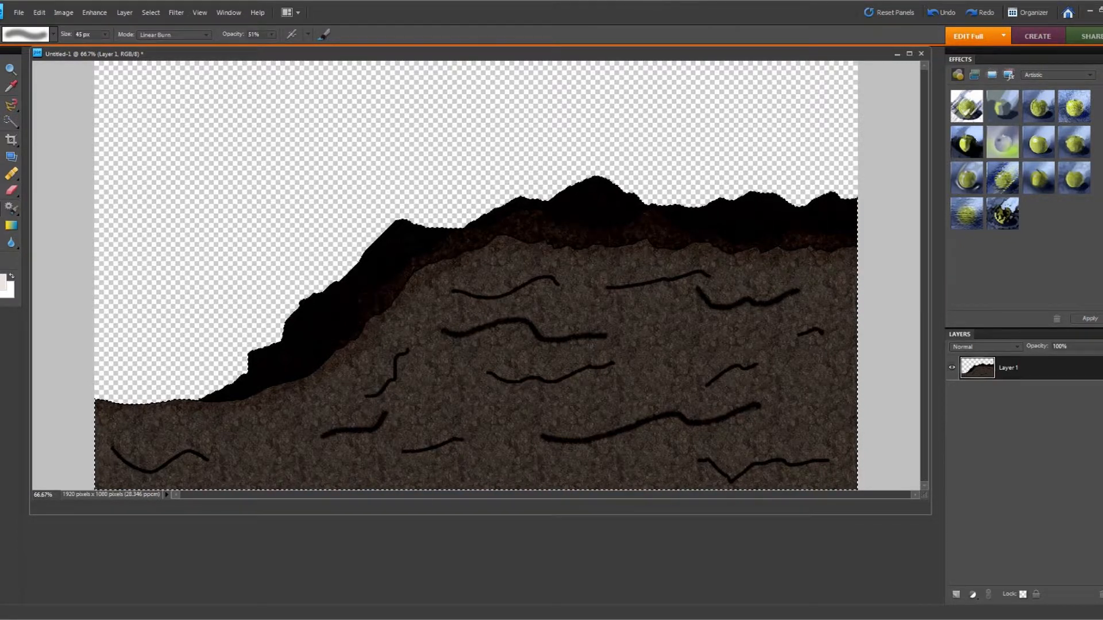
Choose the soft 100 px brush and shade the foreground hill along its upper edge and around its contour strokes
left_click(53, 35)
left_click(59, 121)
left_click(53, 35)
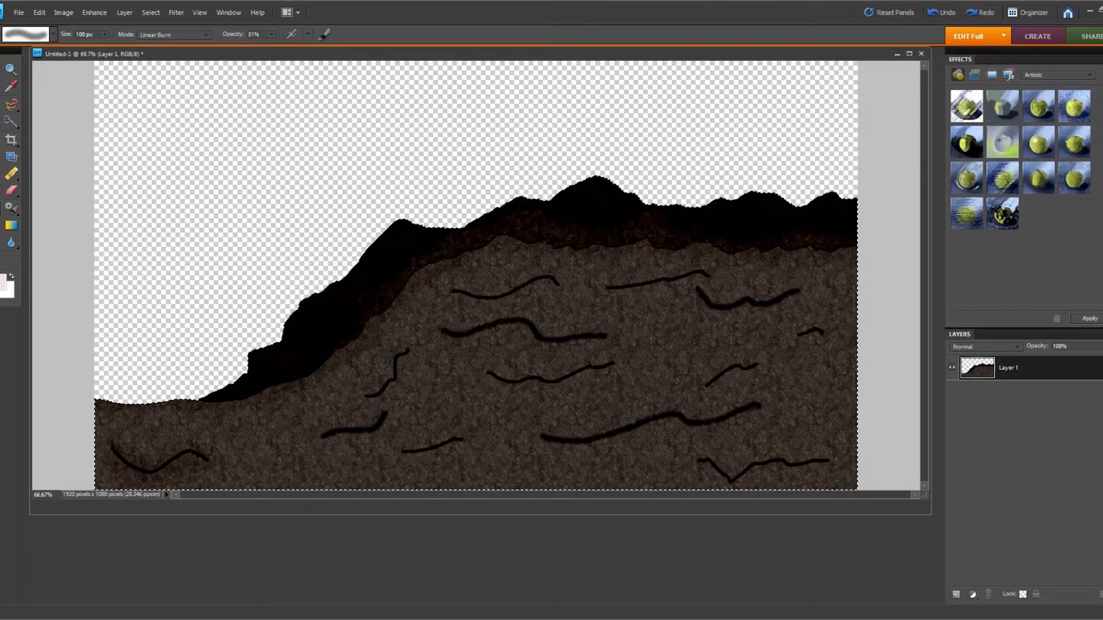
left_click_drag(348, 439, 383, 426)
left_click_drag(450, 338, 465, 339)
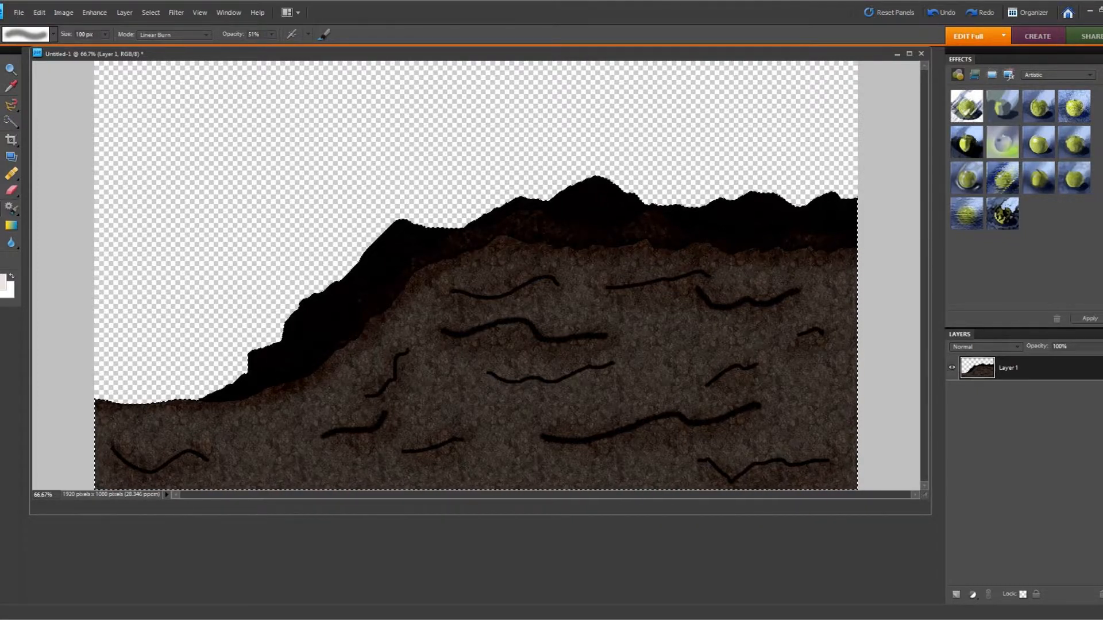
Enlarge the soft brush to 906 px and darken the right side of the foreground hill
left_click(53, 34)
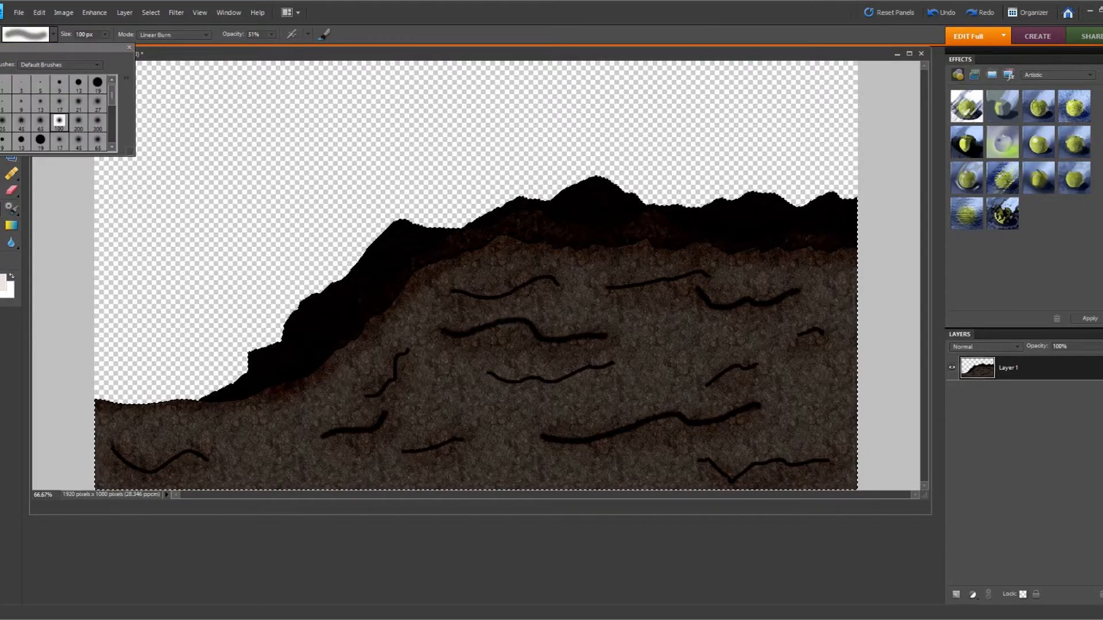
left_click(78, 122)
key("Escape")
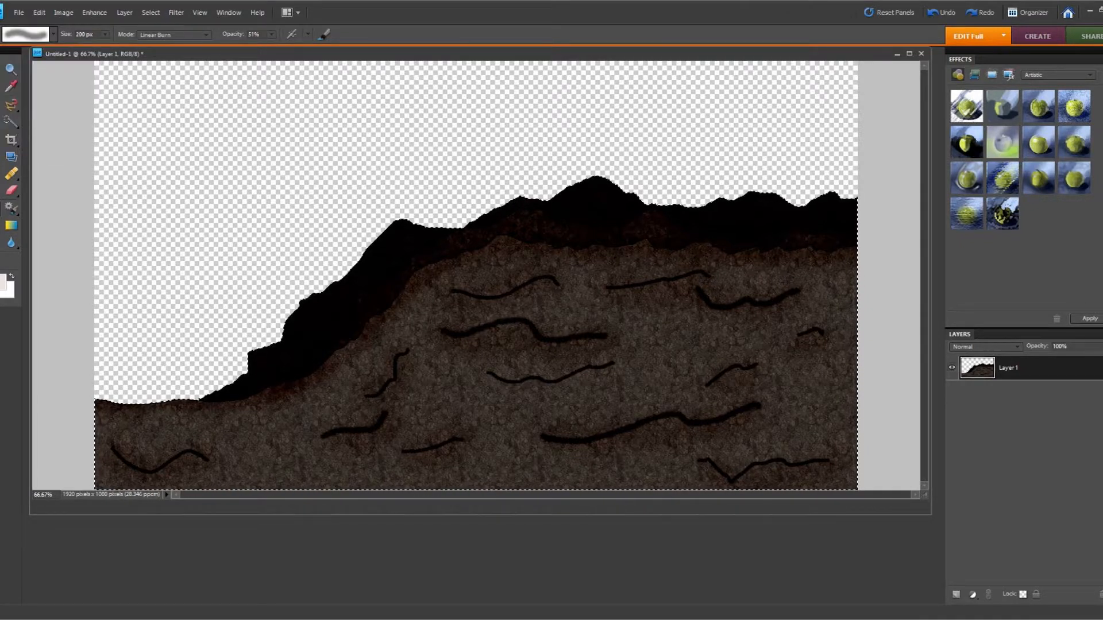
left_click(53, 35)
left_click(94, 121)
key("Escape")
left_click(105, 35)
left_click_drag(105, 46, 111, 46)
left_click(879, 428)
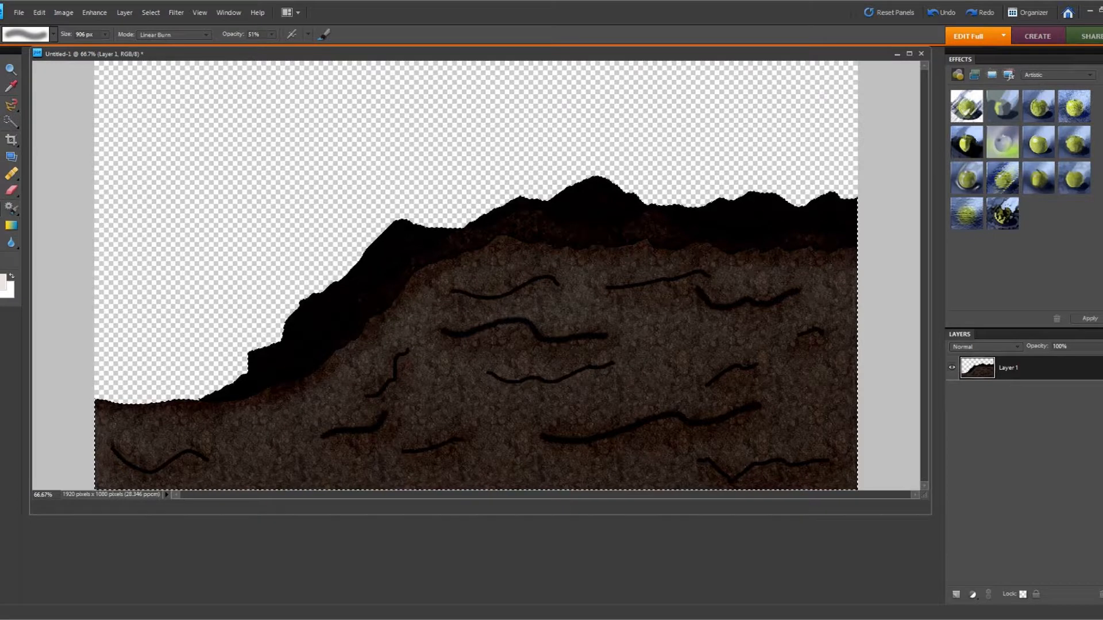
Set the foreground color to grey #cccccc and darken the lower right part of the foreground hill
left_click(3, 282)
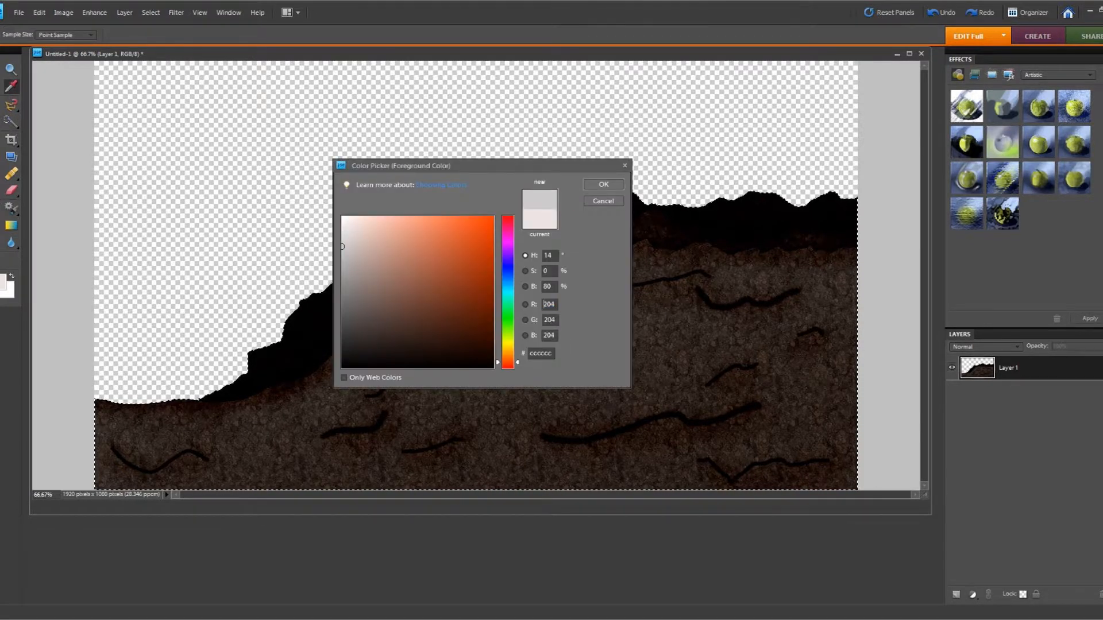
key("Return")
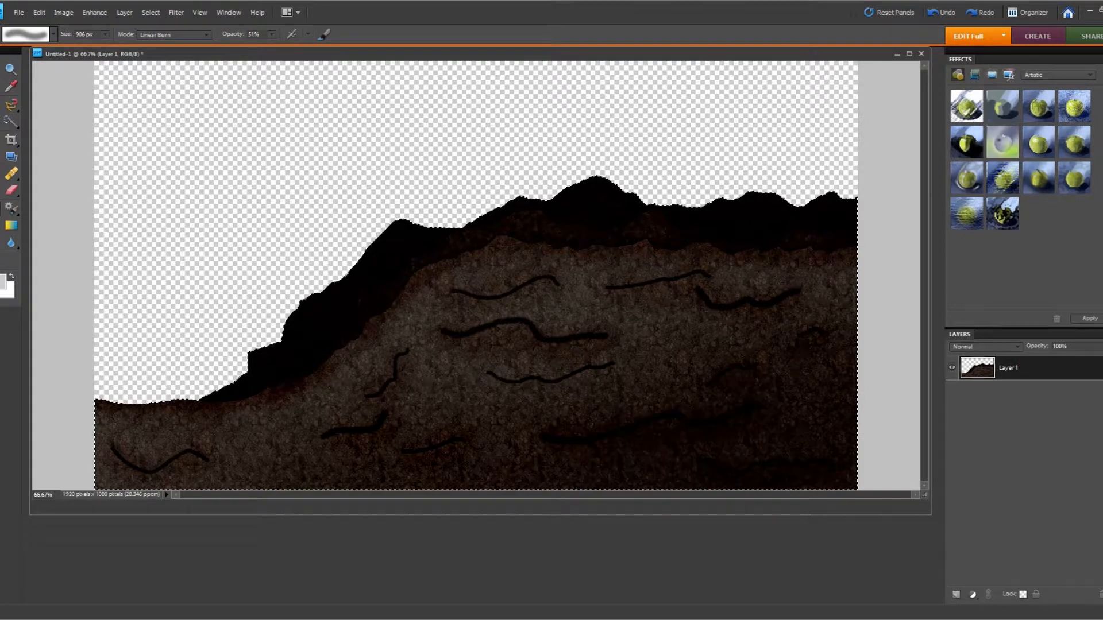
left_click_drag(678, 477, 804, 459)
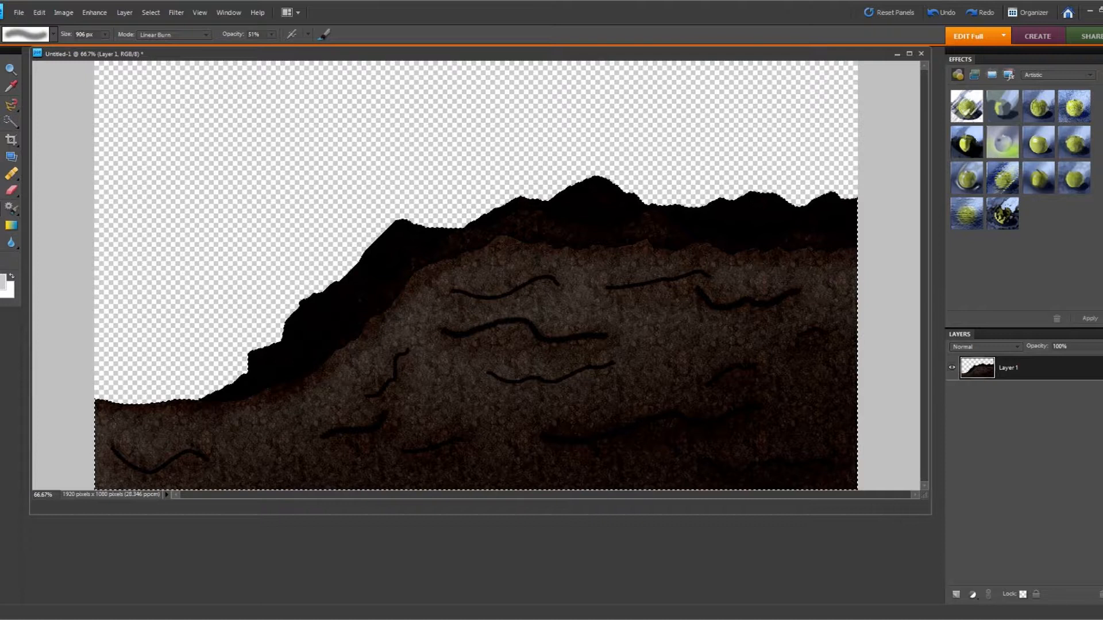
Deepen the shading on the ridges and the foreground hill with the soft 100 px and 200 px brushes
left_click(53, 34)
left_click(59, 122)
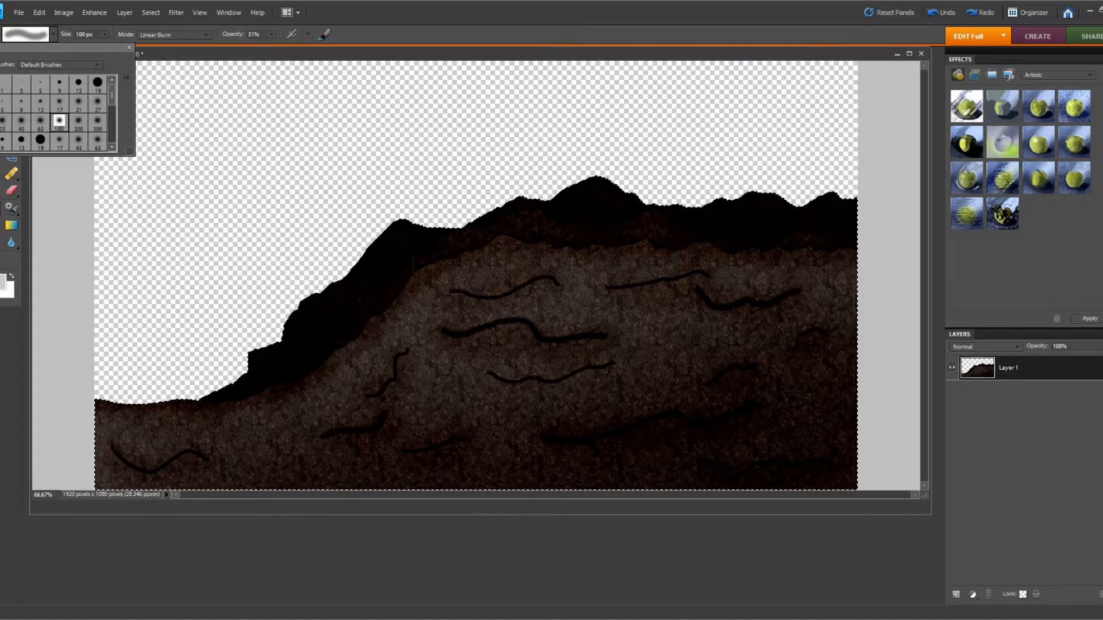
key("Return")
left_click(53, 35)
left_click(79, 121)
key("Return")
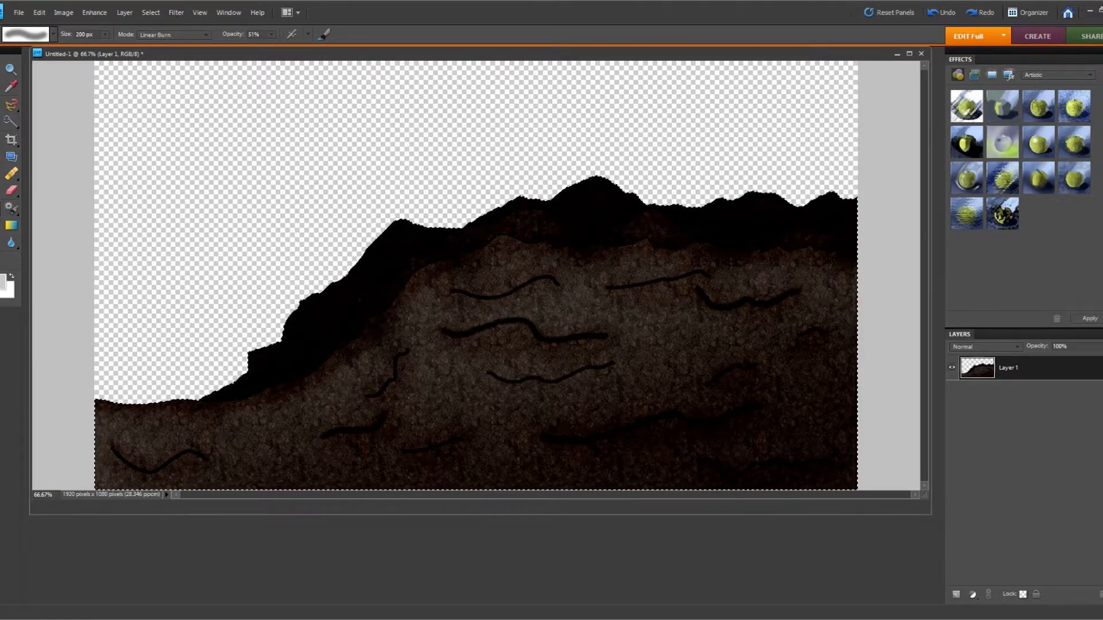
Darken the lower middle of the foreground hill with a 533 px soft brush and set the foreground color to near-white #f4f4f4
left_click(105, 34)
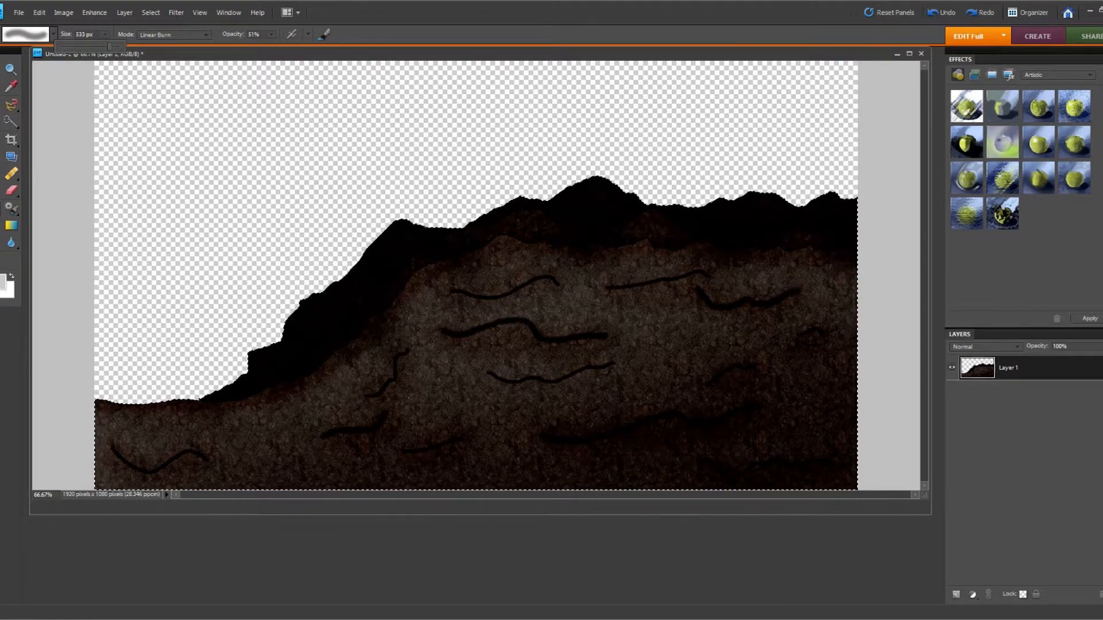
left_click(668, 424)
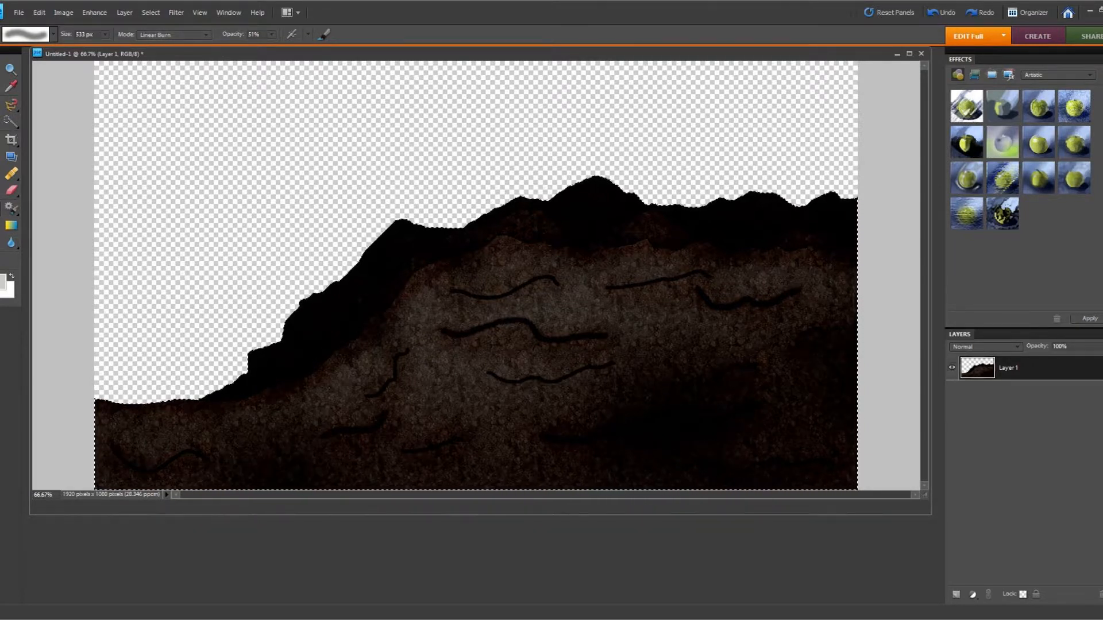
left_click(3, 282)
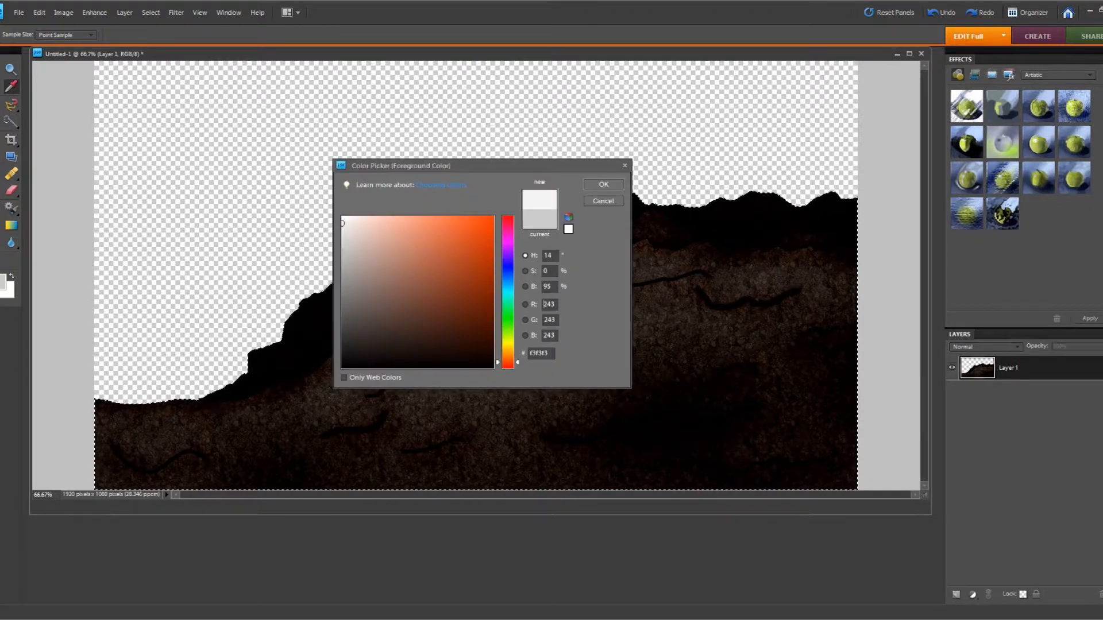
key("Return")
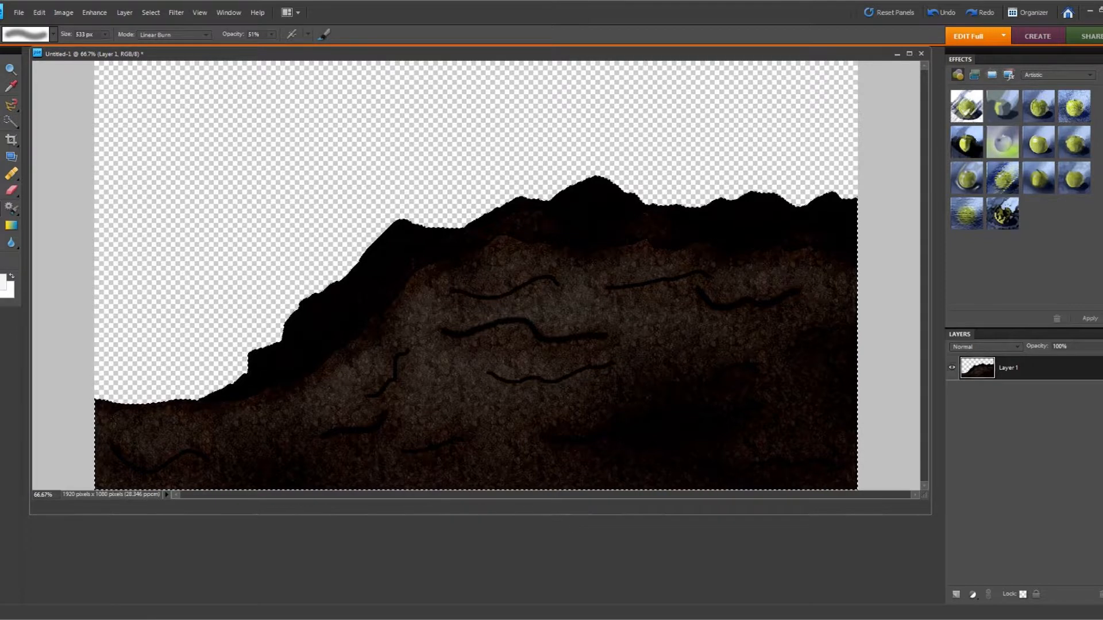
Adjust the mountains' Brightness/Contrast with brightness 27 and contrast 0
left_click(63, 13)
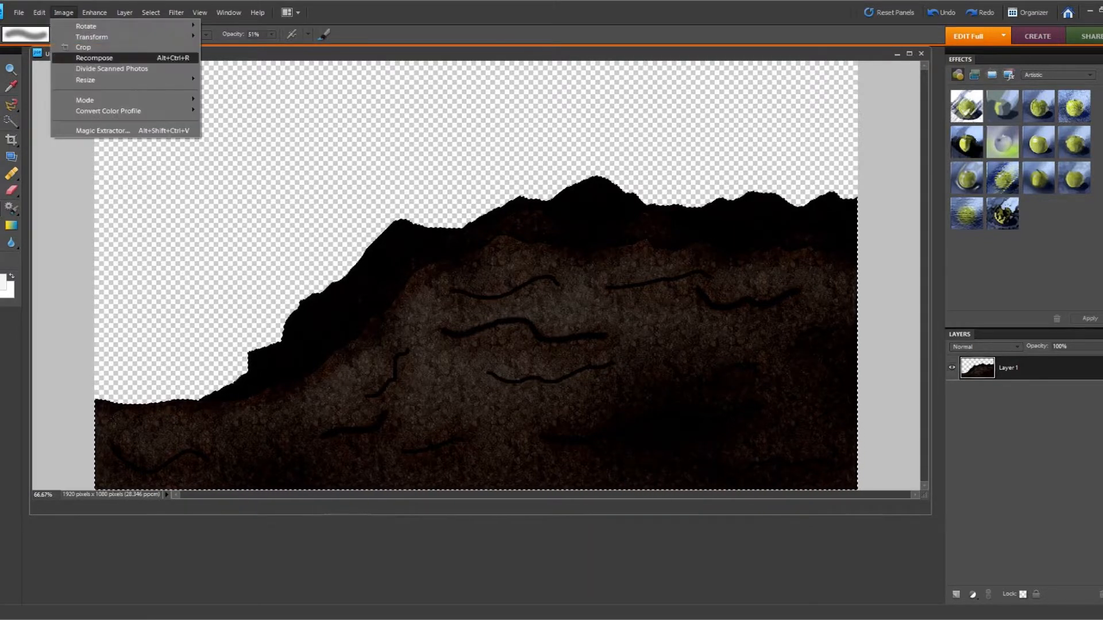
mouse_move(94, 13)
mouse_move(149, 111)
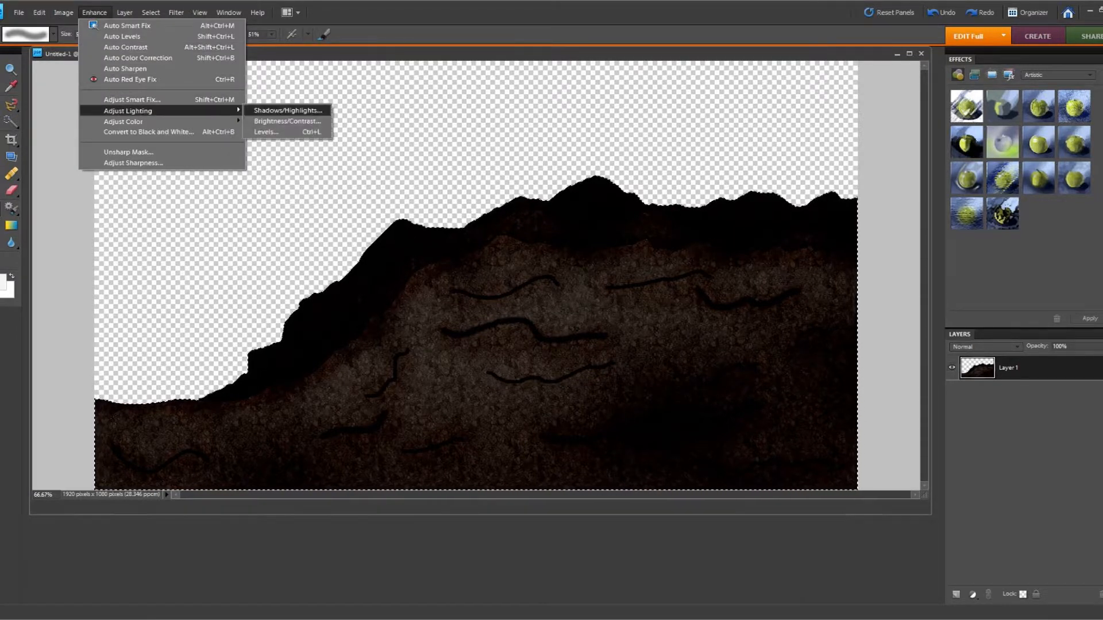
left_click(276, 121)
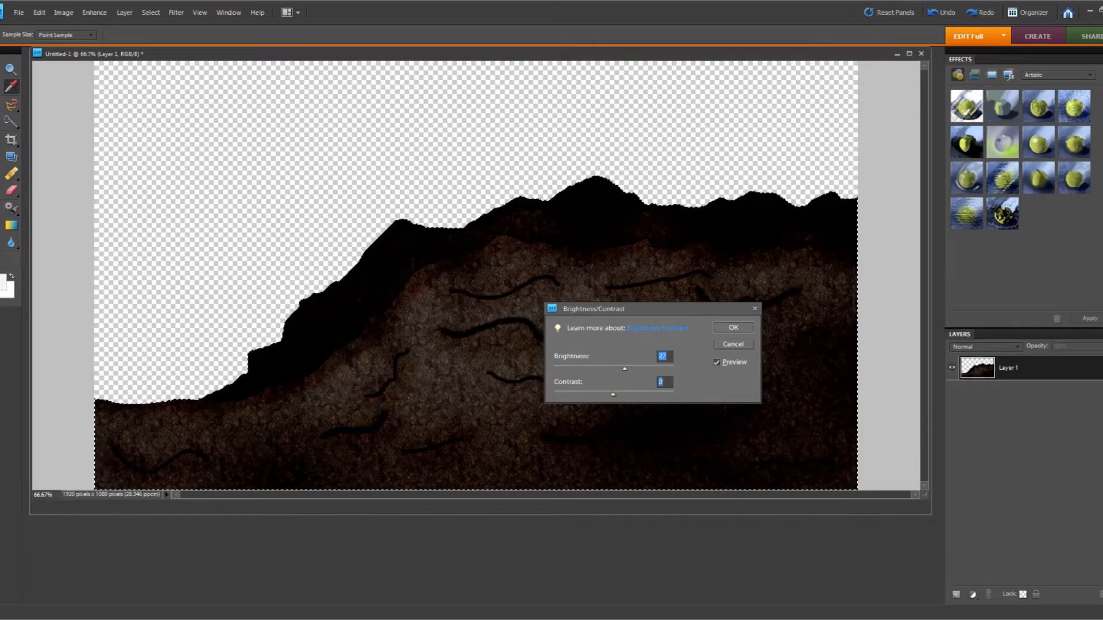
key("Return")
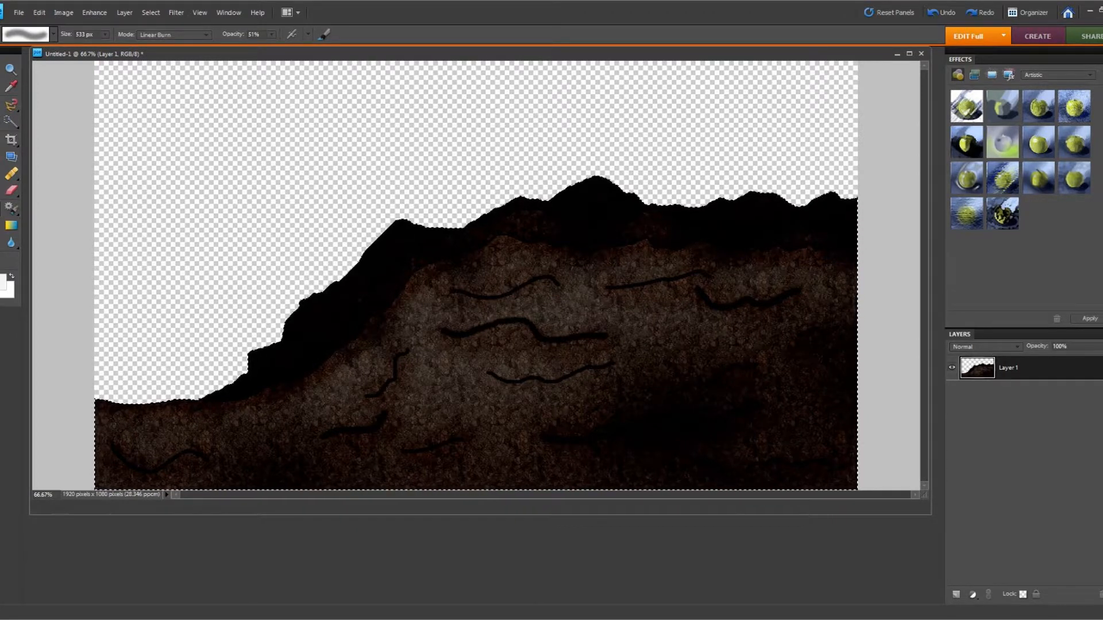
Deselect the mountains and add a new layer above them
left_click(151, 12)
left_click(161, 36)
left_click(124, 12)
mouse_move(137, 26)
left_click(262, 25)
left_click(504, 168)
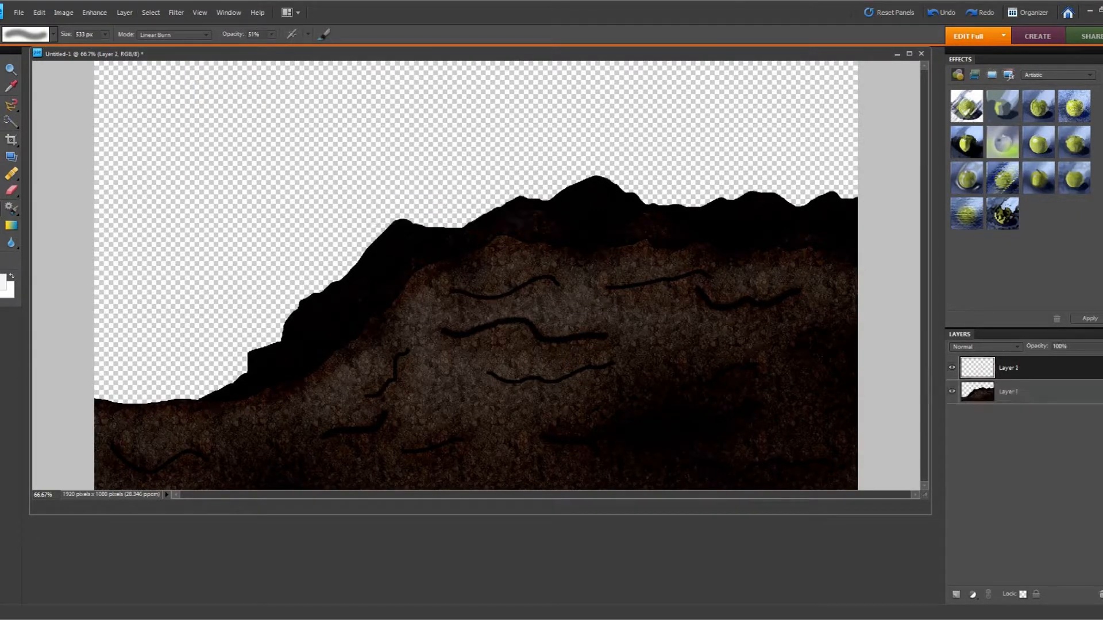
Set the foreground color to orange-red #ff3c00 and the brush to Darken mode at 100% opacity
left_click(3, 282)
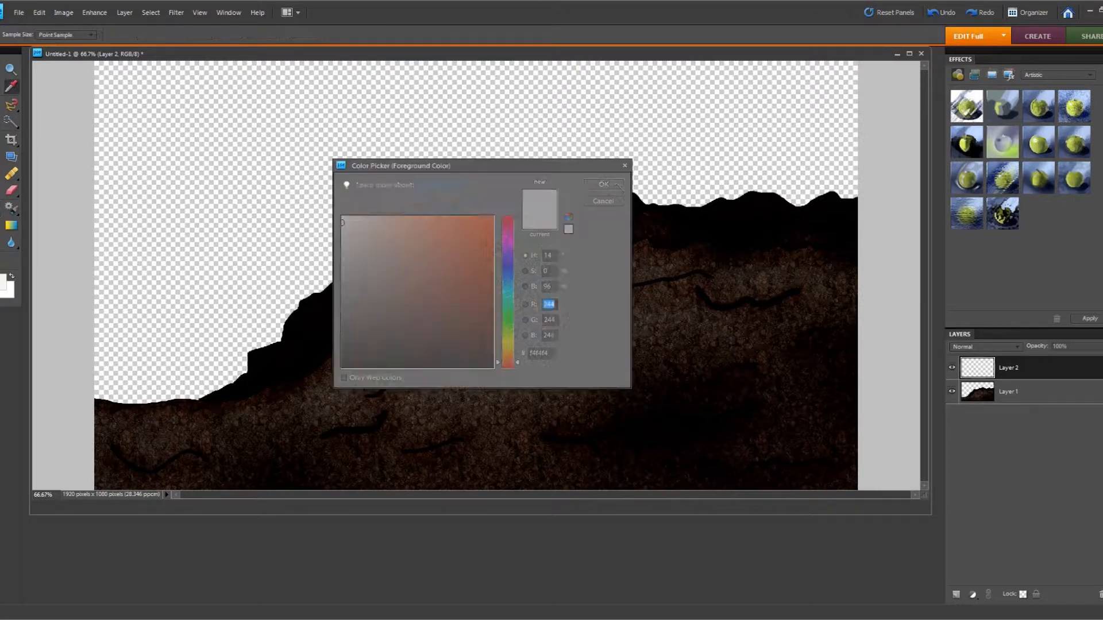
left_click(492, 217)
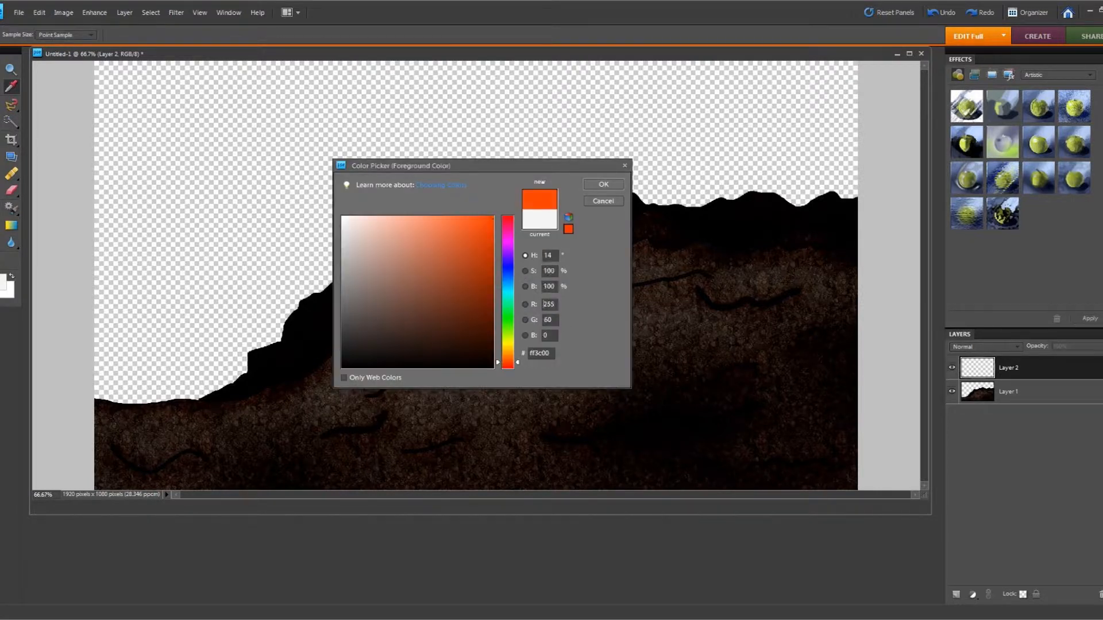
left_click(603, 183)
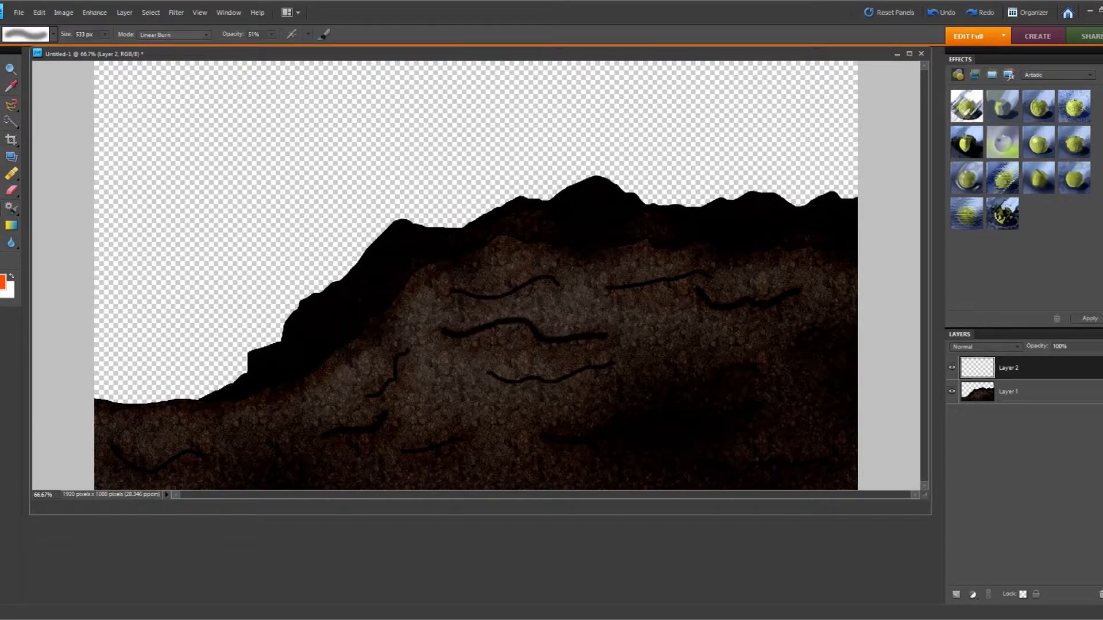
left_click(172, 34)
left_click(166, 81)
left_click(271, 35)
left_click_drag(271, 48, 303, 47)
left_click(272, 35)
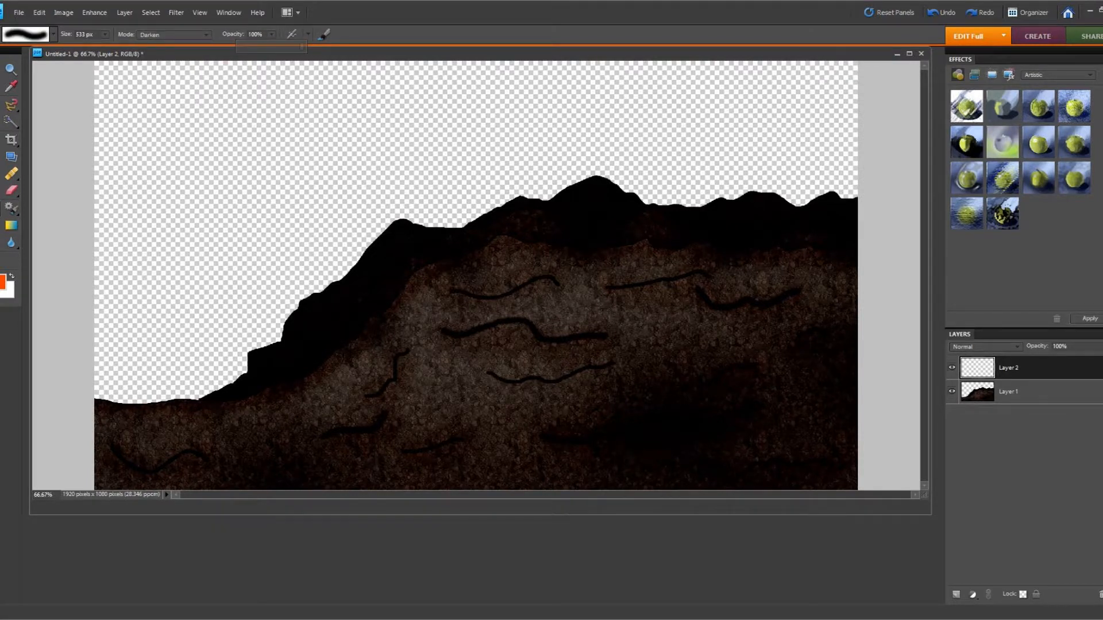
With a hard round brush at 38 px, draw a wavy lava outline from the canvas's left edge down across the hill to the lower edge
left_click(53, 34)
left_click(98, 83)
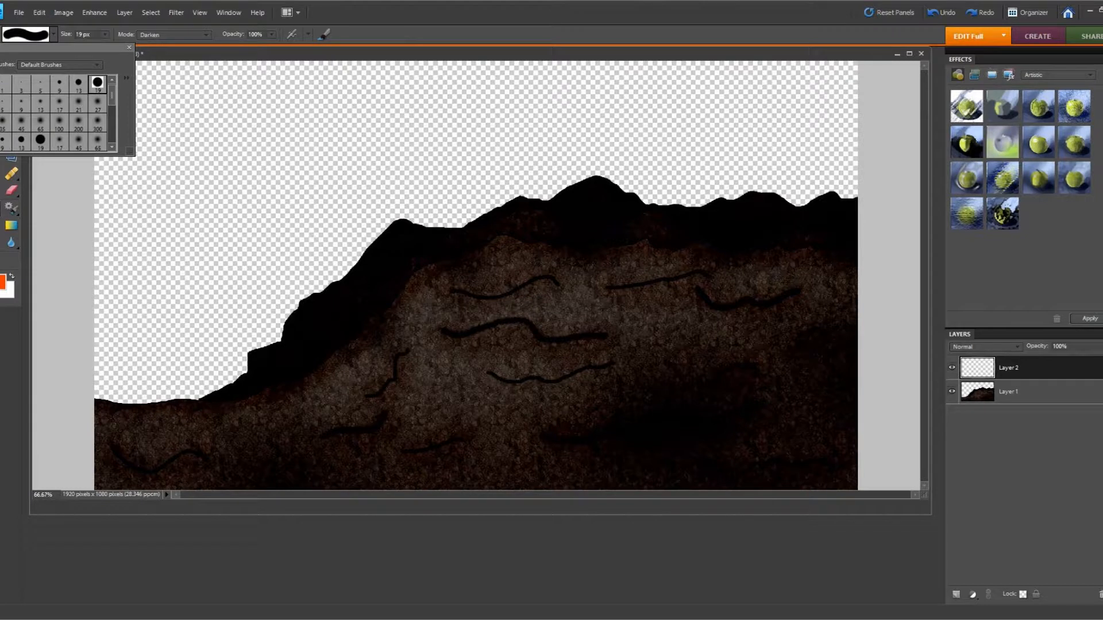
left_click(105, 34)
left_click(105, 35)
left_click_drag(105, 47, 114, 48)
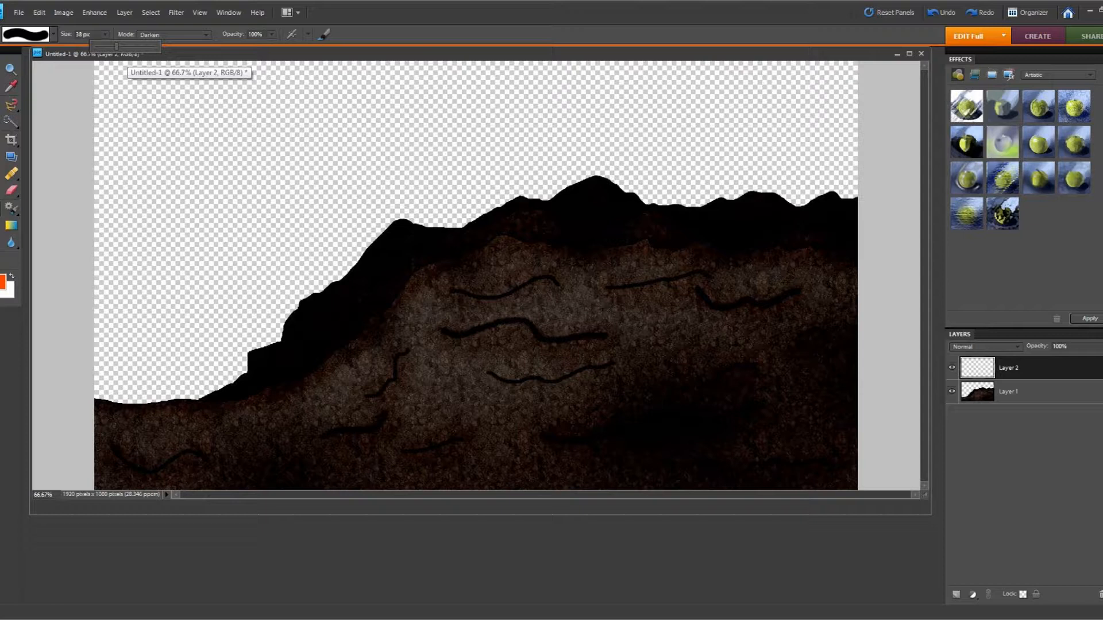
mouse_move(95, 240)
left_mouse_down()
mouse_move(403, 243)
mouse_move(410, 273)
mouse_move(443, 282)
mouse_move(456, 305)
mouse_move(526, 327)
mouse_move(548, 353)
mouse_move(617, 371)
mouse_move(661, 428)
mouse_move(727, 443)
mouse_move(764, 488)
left_mouse_up()
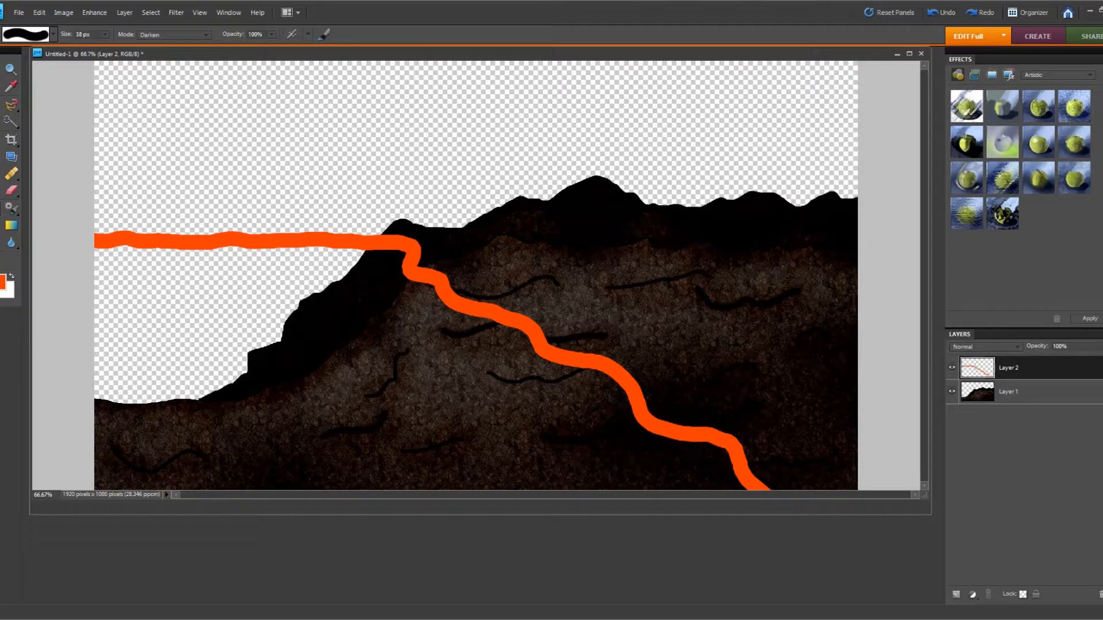
Fill the area below the outline with orange using a hard brush up to 210 px and cover the small remaining gap with the 19 px brush
left_click(106, 34)
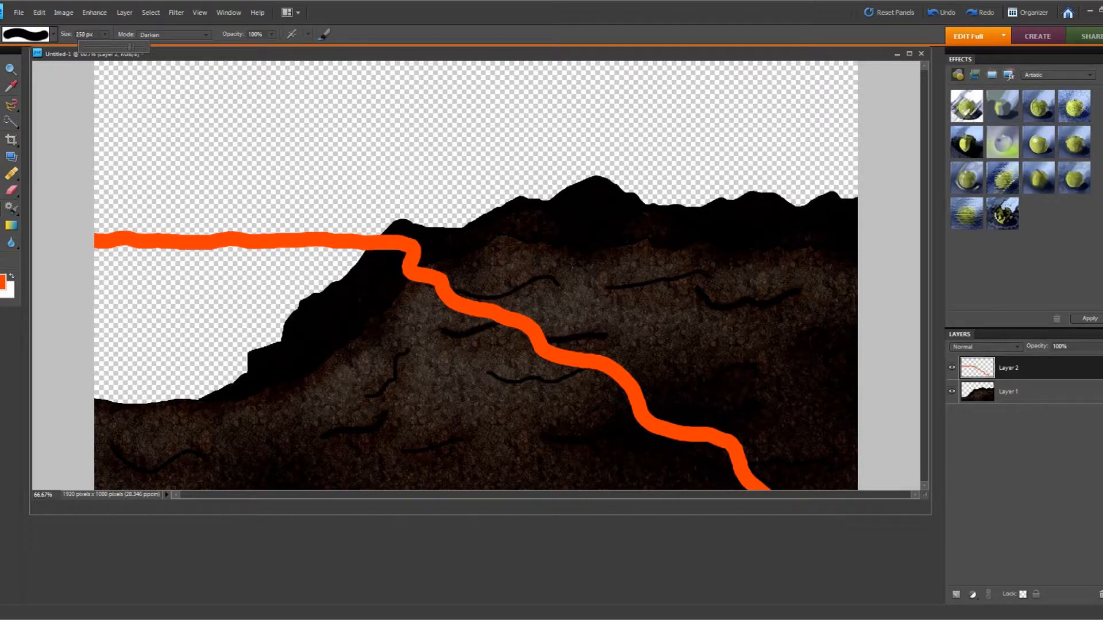
mouse_move(104, 278)
left_mouse_down()
mouse_move(374, 277)
mouse_move(388, 306)
mouse_move(452, 350)
mouse_move(499, 359)
mouse_move(589, 408)
mouse_move(637, 460)
mouse_move(738, 477)
left_mouse_up()
mouse_move(621, 483)
left_mouse_down()
mouse_move(170, 483)
mouse_move(120, 437)
mouse_move(117, 333)
mouse_move(345, 333)
mouse_move(506, 413)
mouse_move(172, 425)
mouse_move(138, 376)
mouse_move(368, 391)
left_mouse_up()
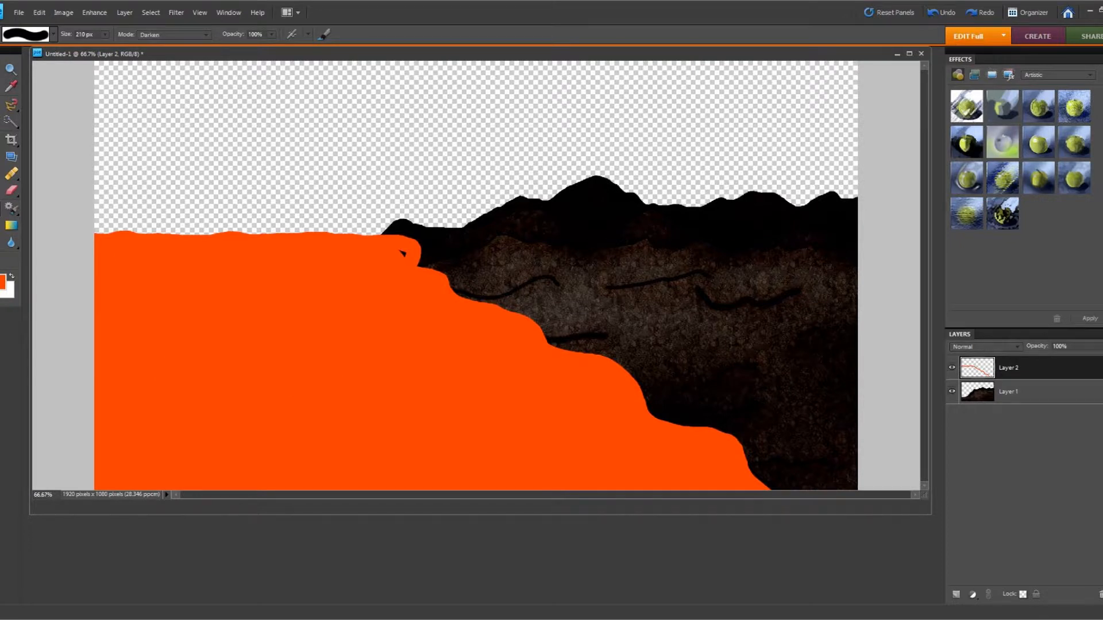
left_click(53, 35)
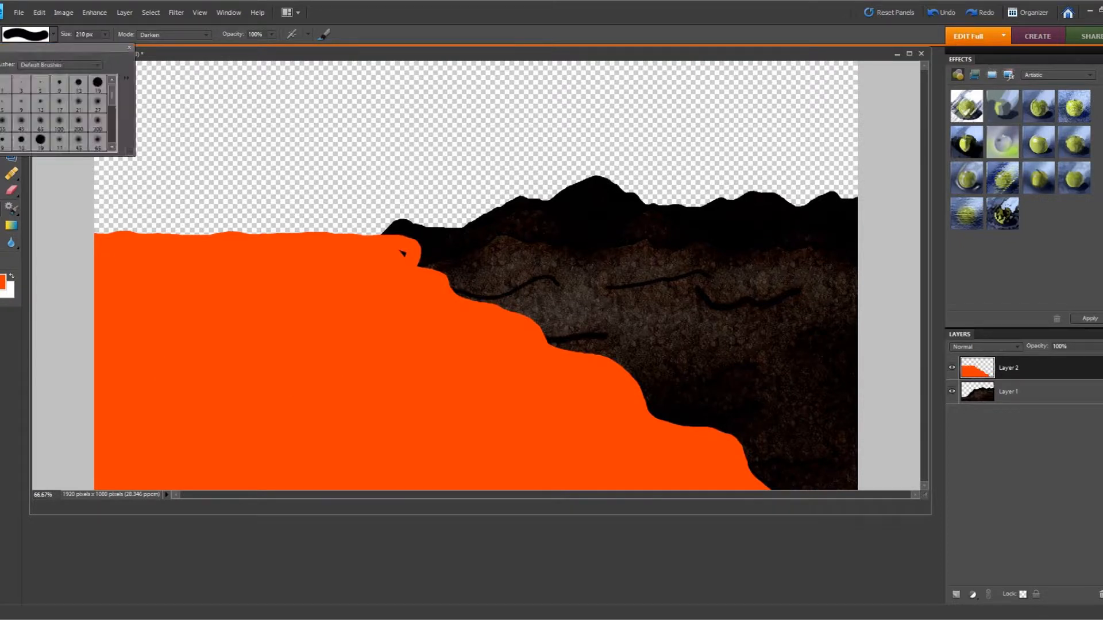
left_click(98, 83)
left_click(402, 253)
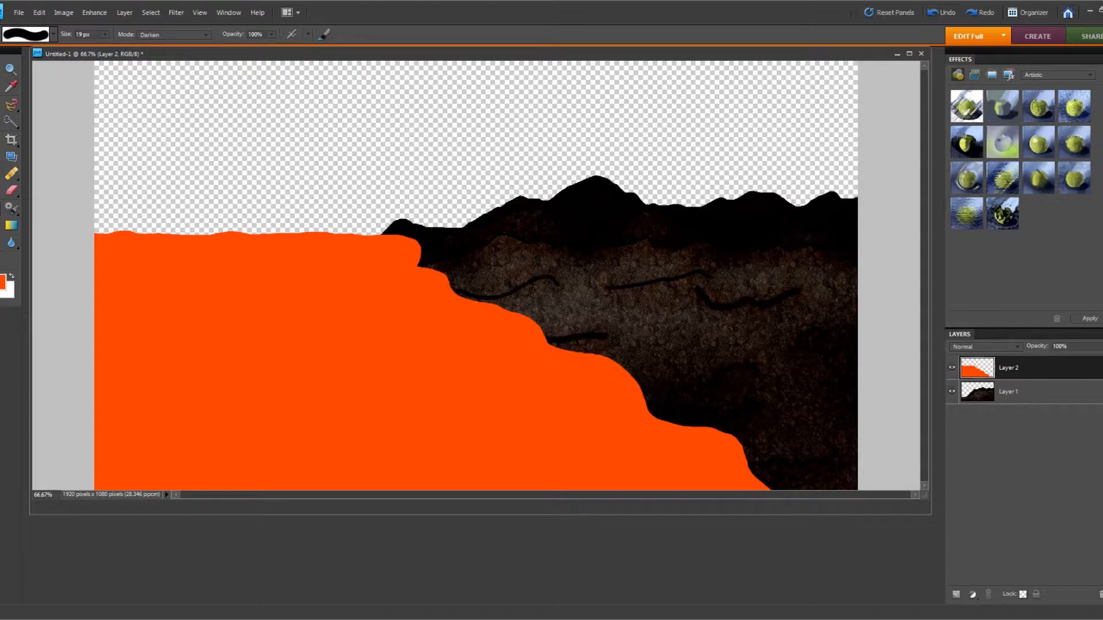
Add a new layer, place it beneath the mountain layer, and enlarge the brush to 170 px
left_click(1022, 392)
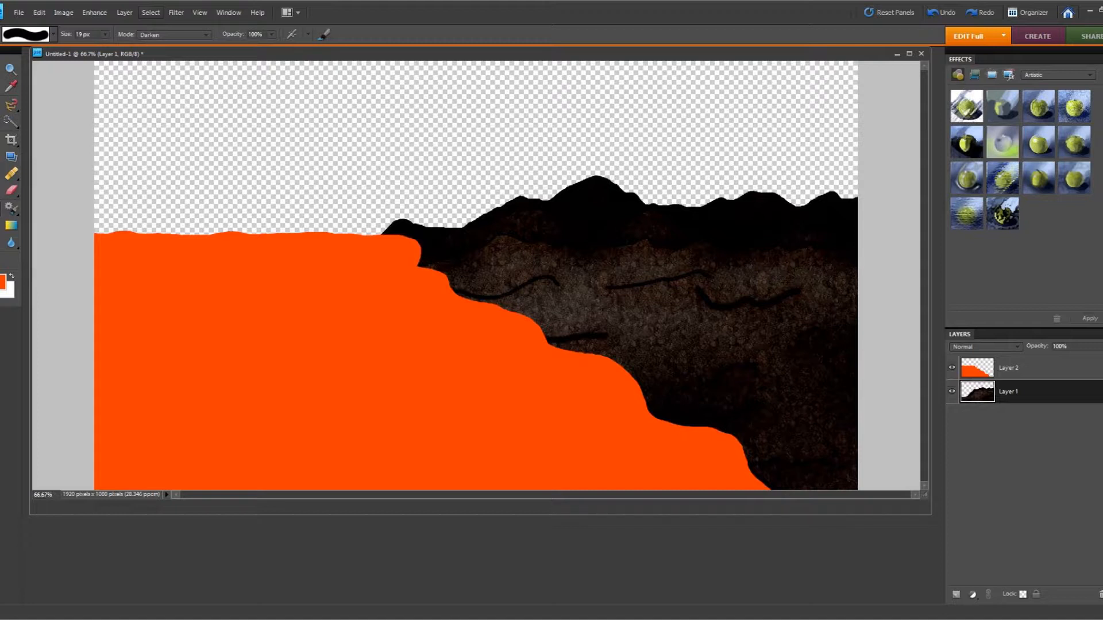
left_click(124, 12)
mouse_move(137, 23)
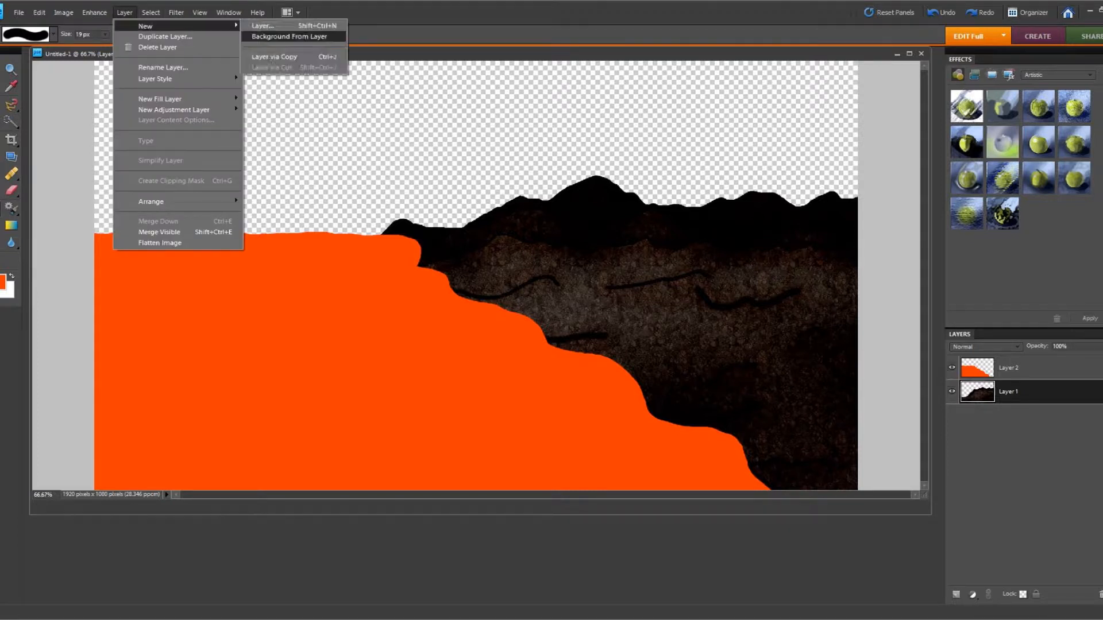
left_click(287, 23)
key("Return")
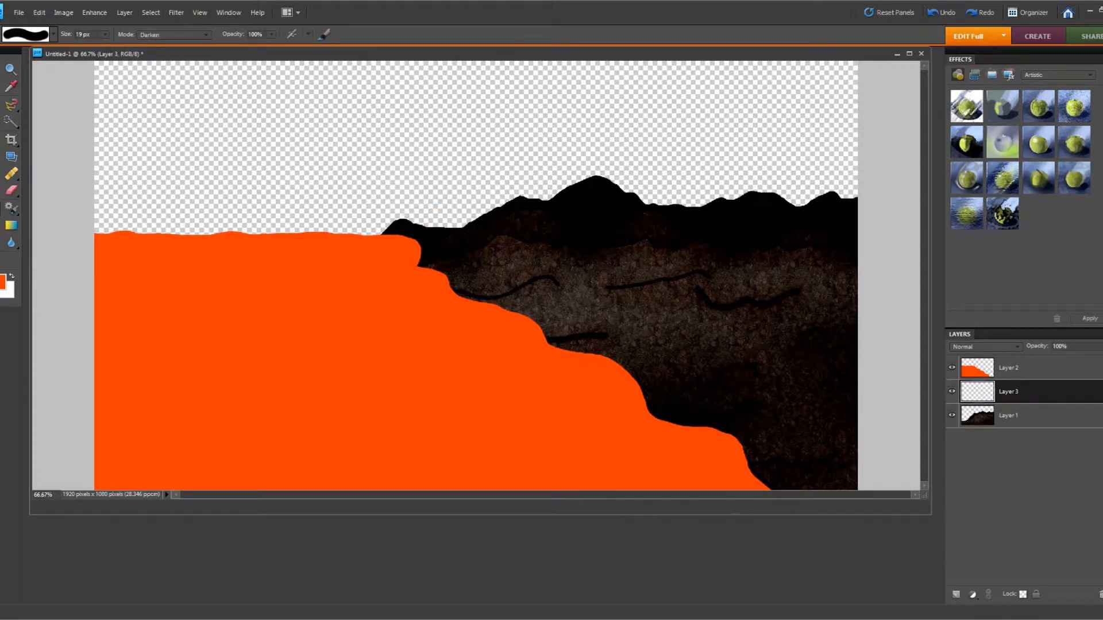
left_click_drag(1028, 392, 1028, 429)
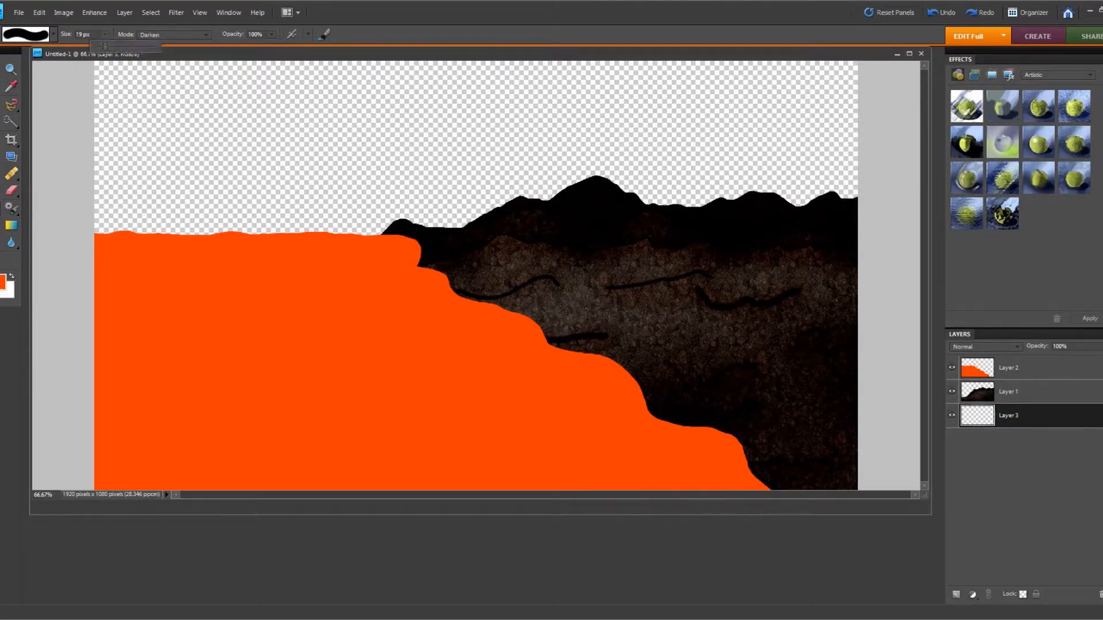
left_click_drag(135, 47, 139, 47)
left_click_drag(102, 223, 168, 232)
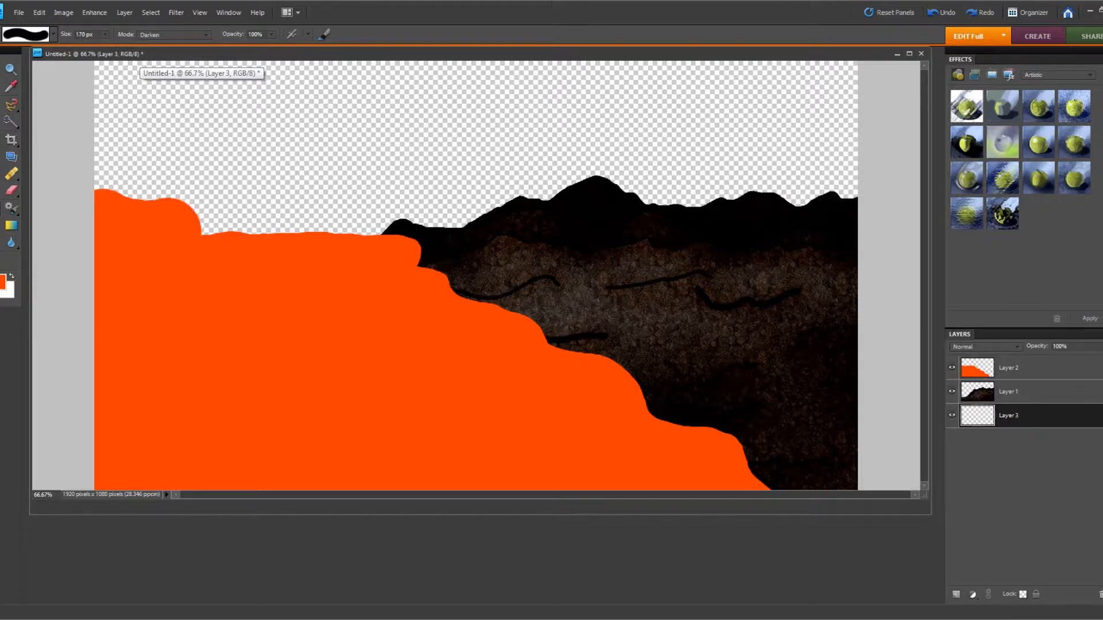
left_click(39, 12)
left_click(63, 22)
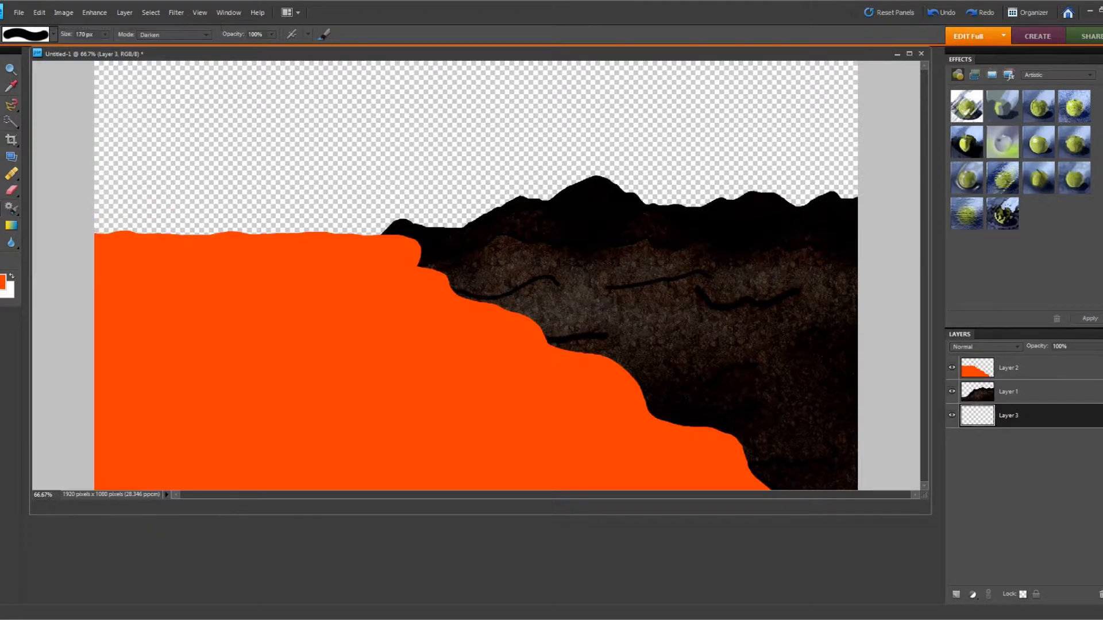
Paint an orange lava area with a wavy upper edge on the lowest layer, hiding the two layers above while filling down to the canvas edge
mouse_move(500, 253)
left_mouse_down()
mouse_move(97, 251)
mouse_move(445, 251)
mouse_move(361, 251)
left_mouse_up()
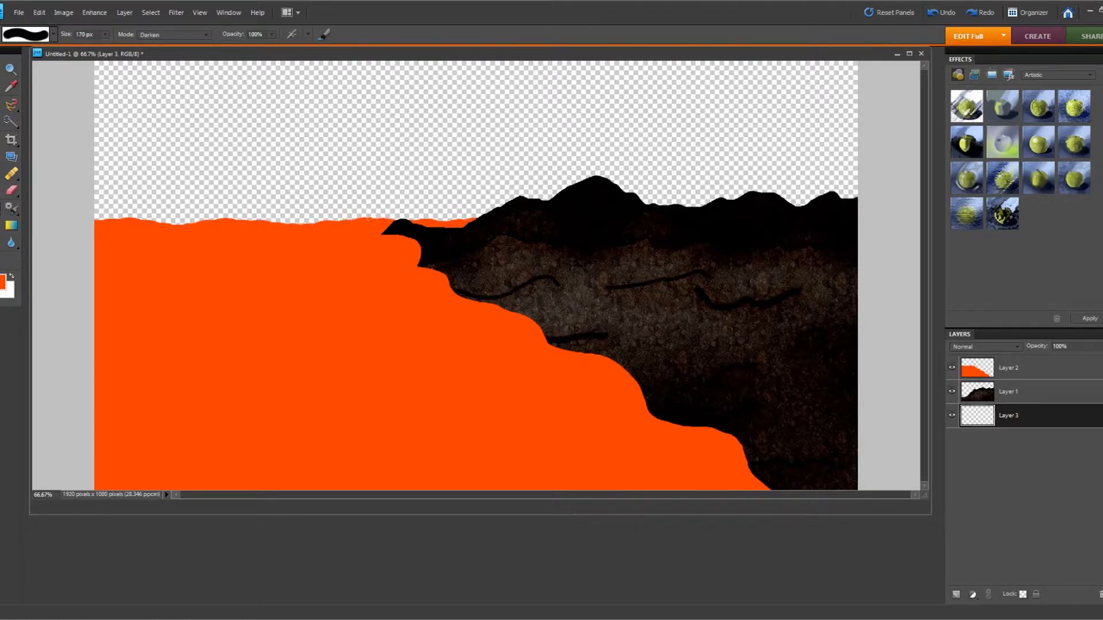
left_click_drag(190, 251, 160, 251)
left_click(952, 391)
left_click(952, 368)
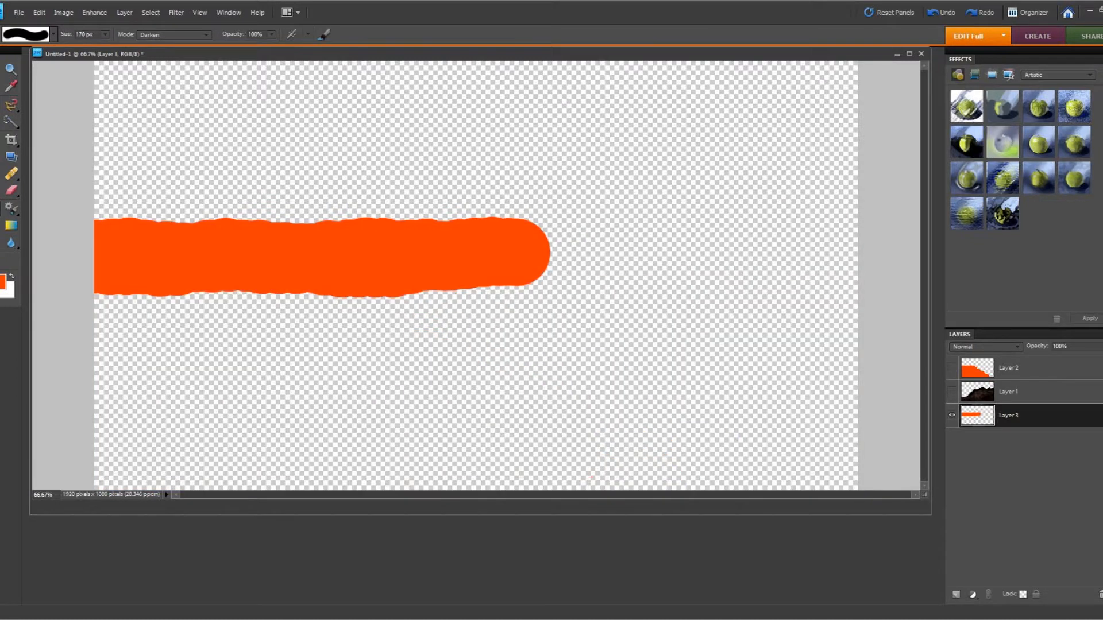
mouse_move(524, 265)
left_mouse_down()
mouse_move(586, 364)
mouse_move(686, 477)
mouse_move(534, 356)
mouse_move(482, 299)
mouse_move(600, 485)
mouse_move(413, 328)
mouse_move(479, 380)
mouse_move(508, 468)
mouse_move(109, 476)
mouse_move(86, 402)
mouse_move(100, 304)
mouse_move(333, 301)
mouse_move(411, 413)
mouse_move(233, 440)
mouse_move(132, 437)
mouse_move(350, 408)
mouse_move(333, 368)
mouse_move(144, 334)
mouse_move(281, 348)
left_mouse_up()
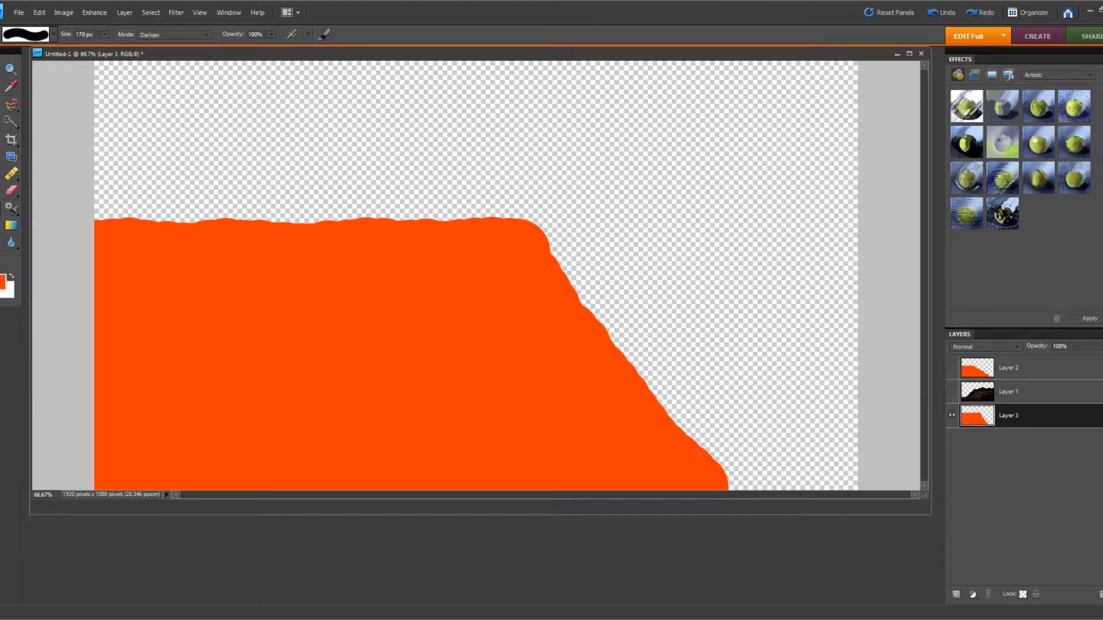
left_click(952, 391)
left_click(952, 367)
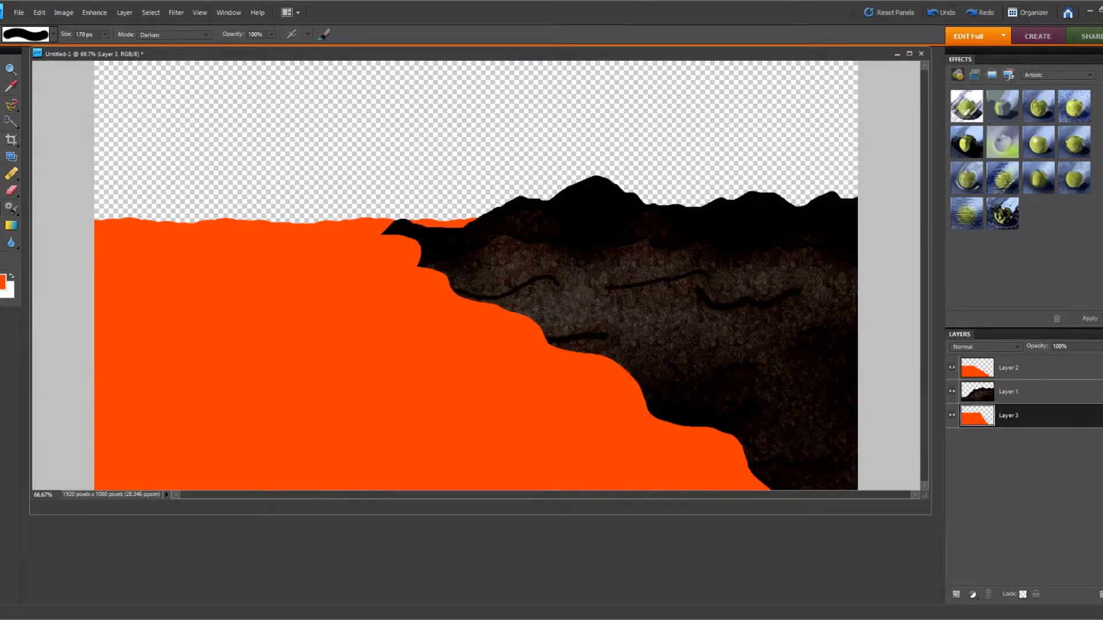
Save the drawing in Photoshop format under the file name Lava River
left_click(19, 12)
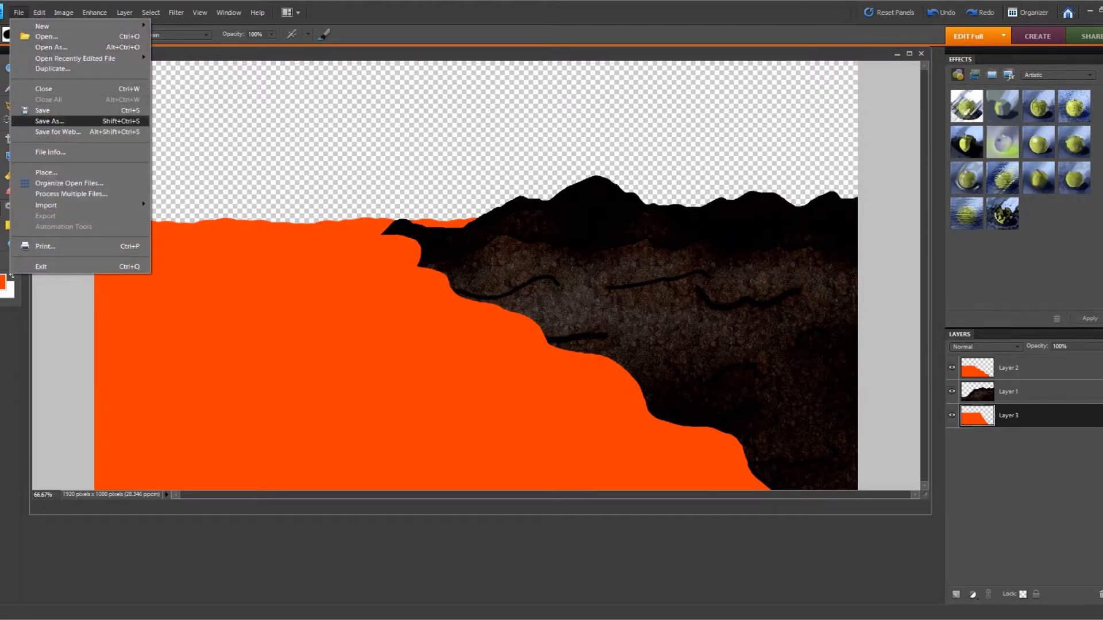
left_click(50, 121)
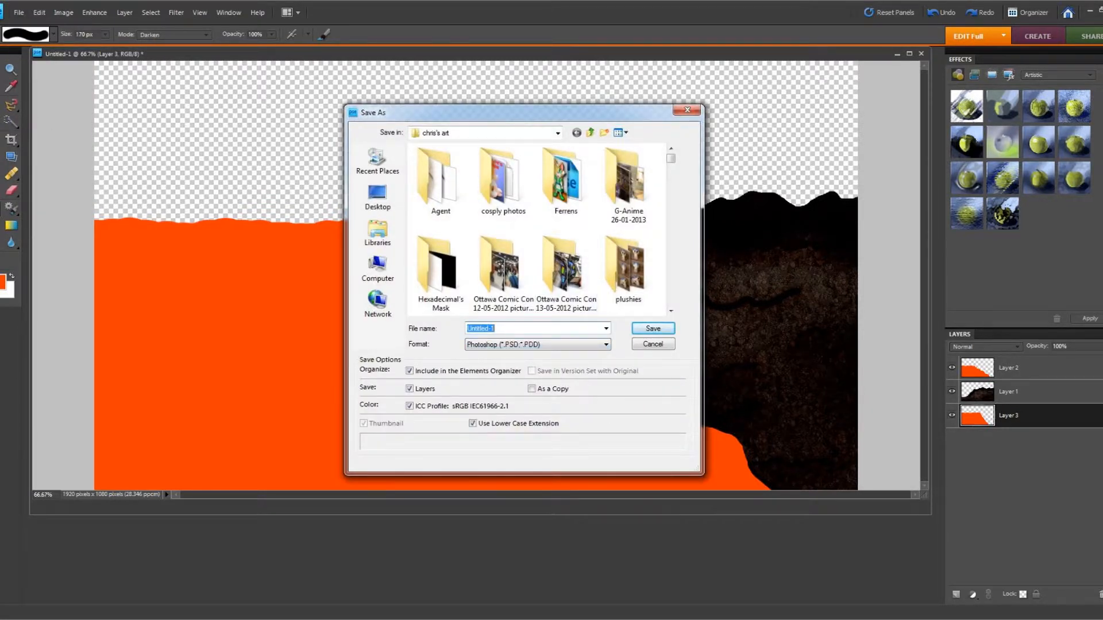
type("Lava")
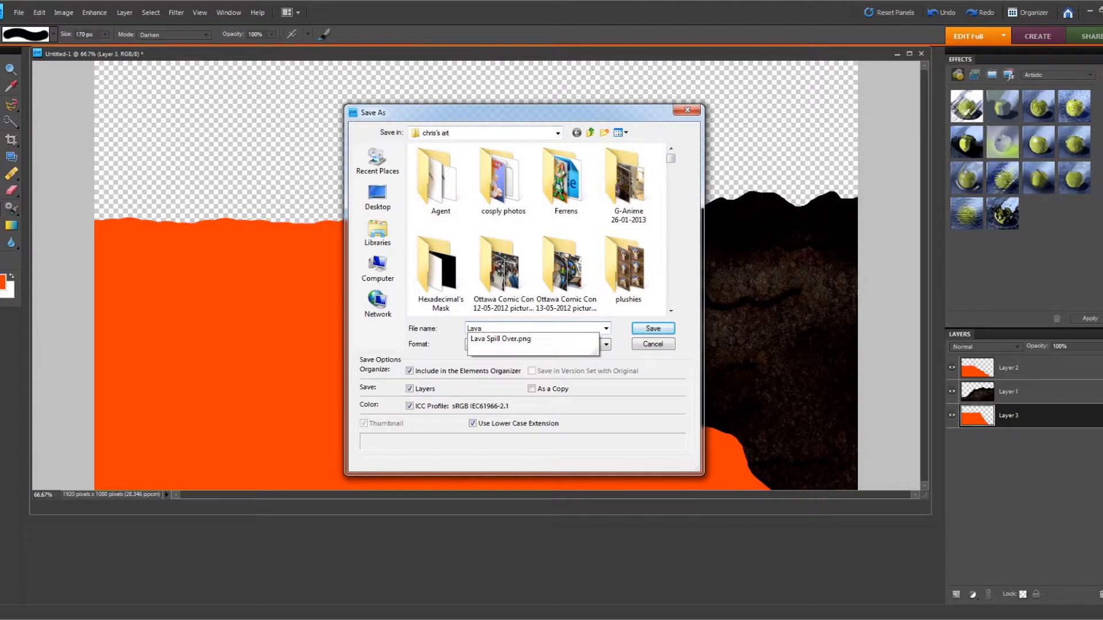
type(" Fl")
type("ver")
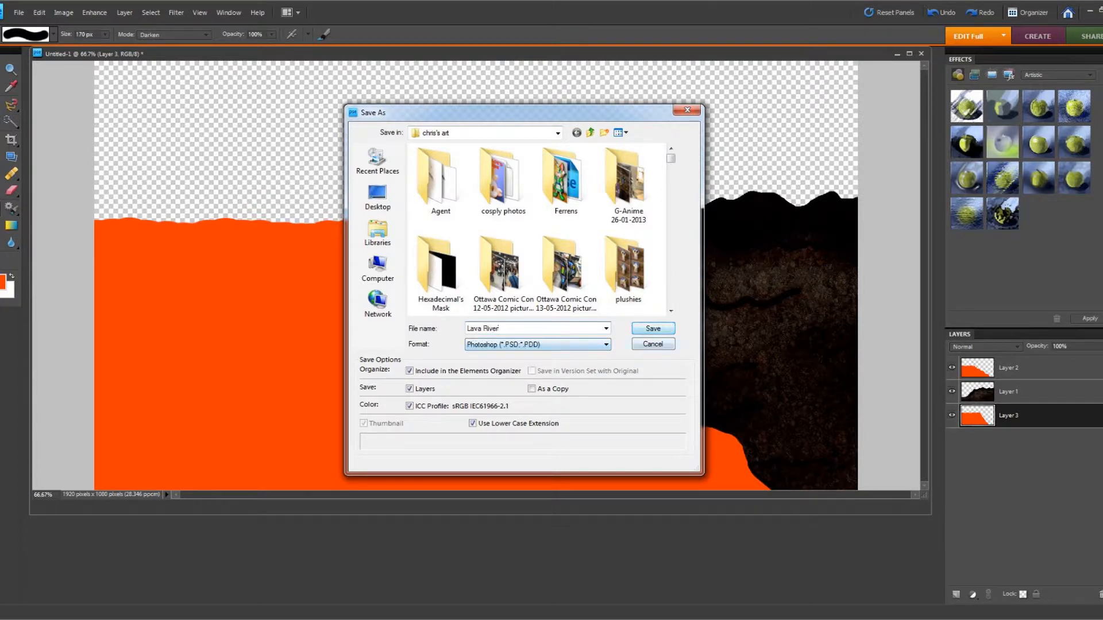
key("Return")
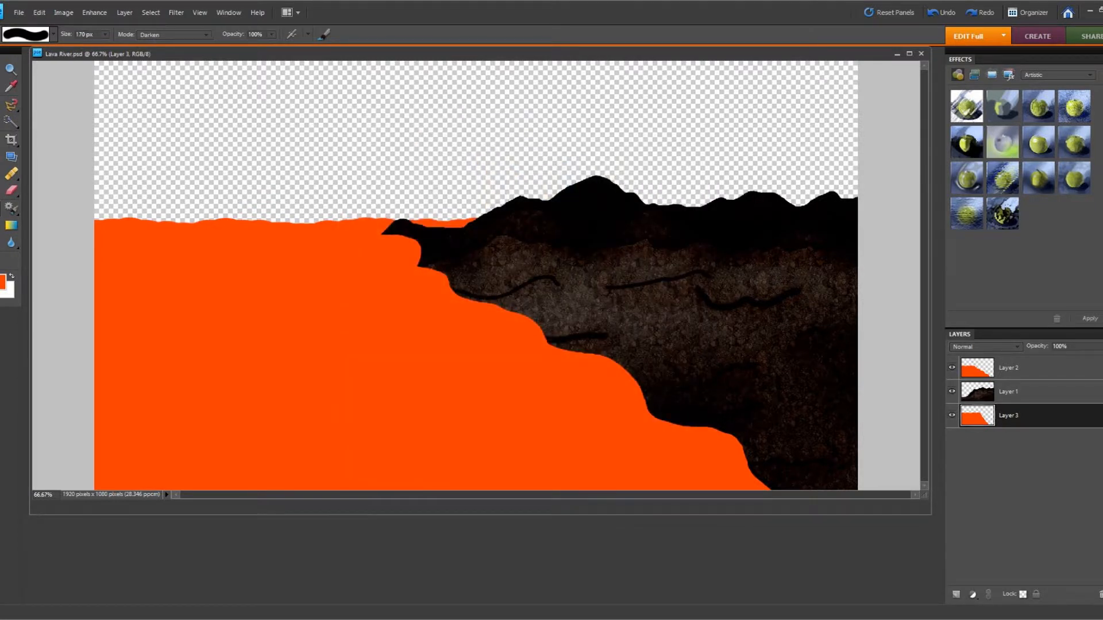
Set the foreground color to dark brown #302725
left_click(2, 282)
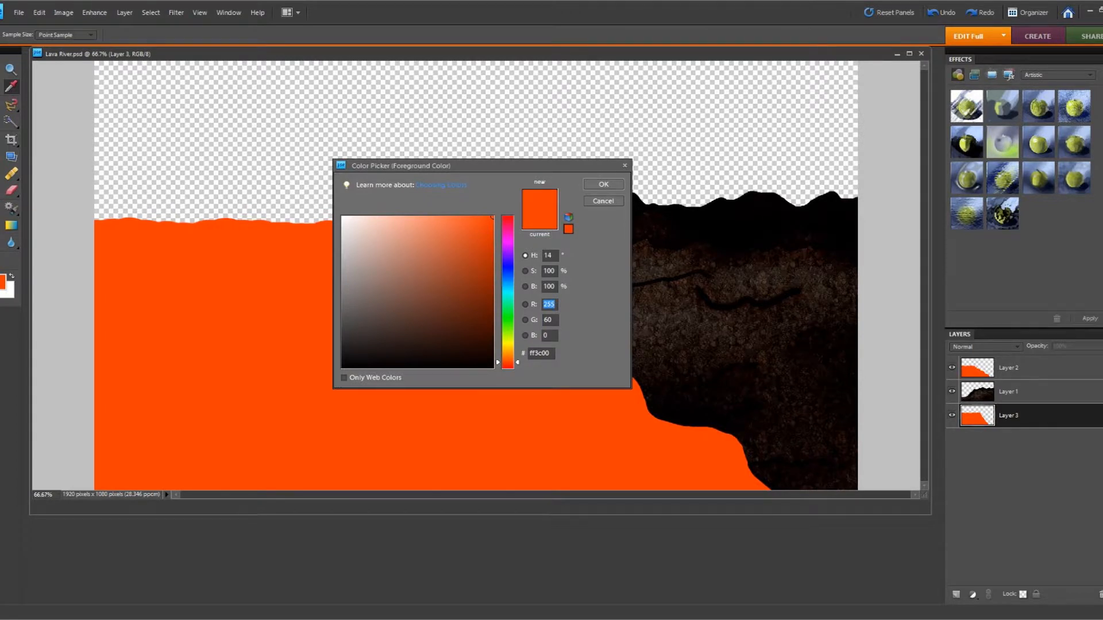
left_click(377, 340)
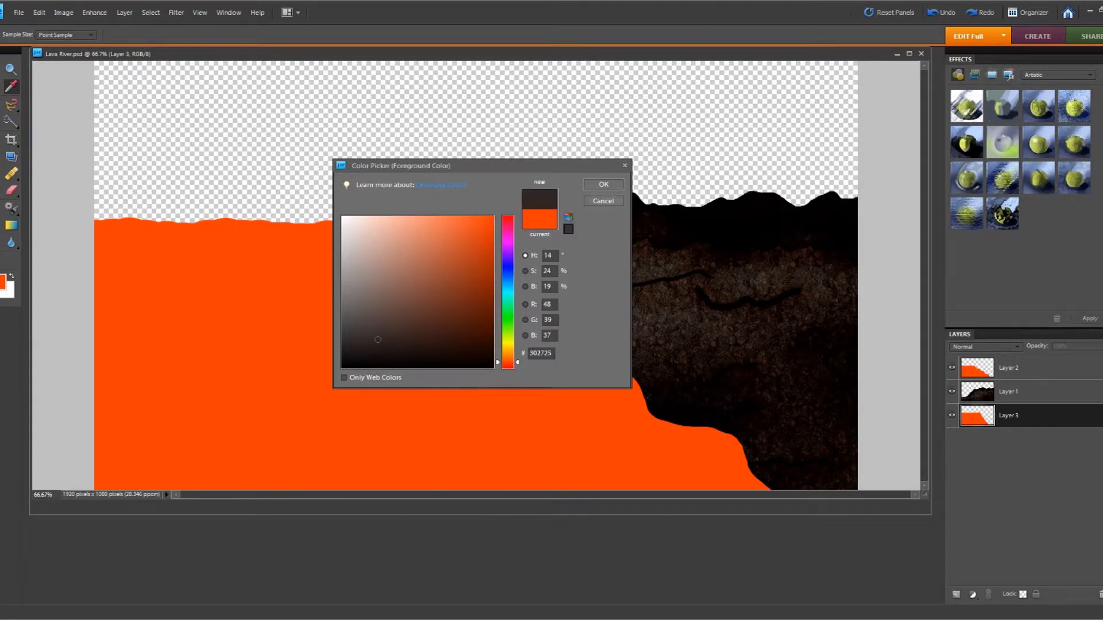
key("Return")
Select the orange lava area on Layer 2 with the Magic Wand
key("w")
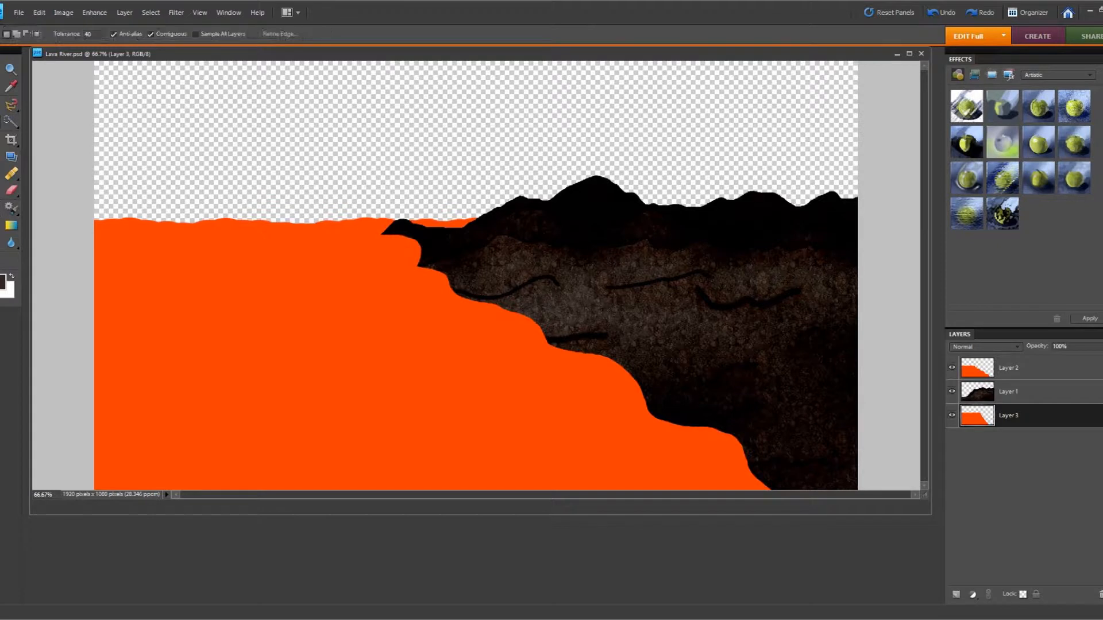
left_click(357, 339)
left_click(1011, 368)
left_click(356, 338)
left_click(356, 339)
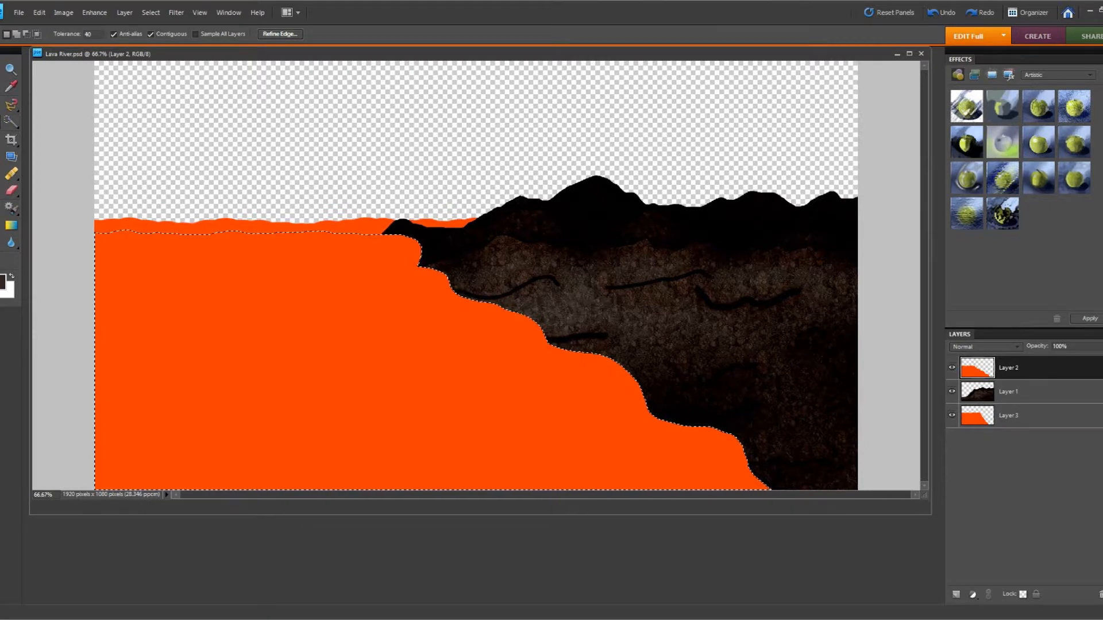
Choose the rough 23 px textured brush and set it to 1012 px, Linear Burn mode and 44% opacity
key("b")
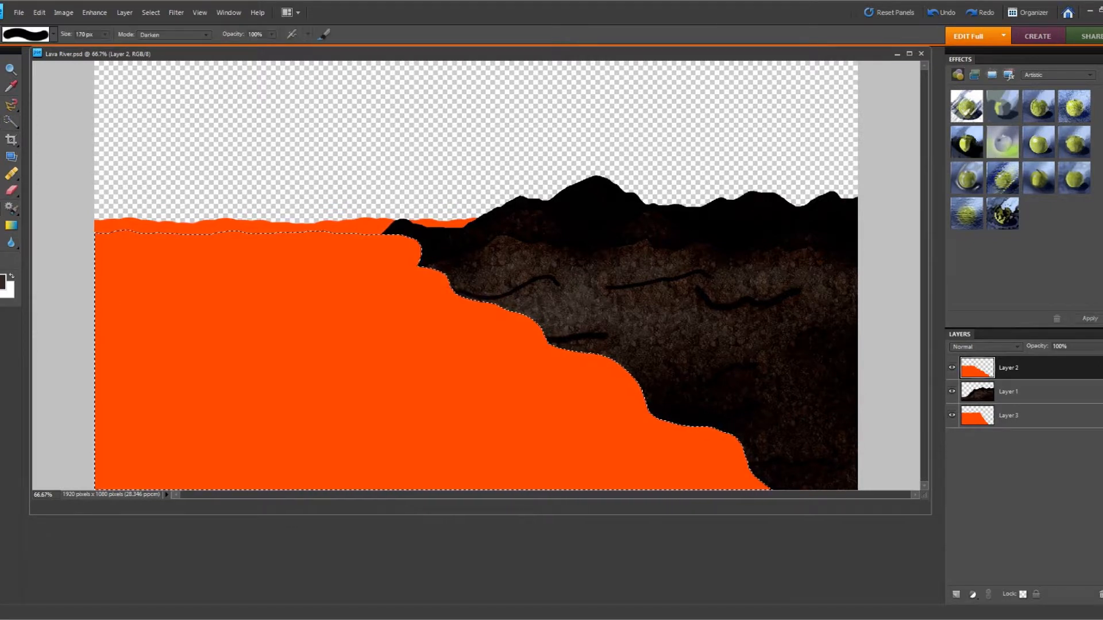
left_click(53, 35)
scroll(57, 115, "down", 1)
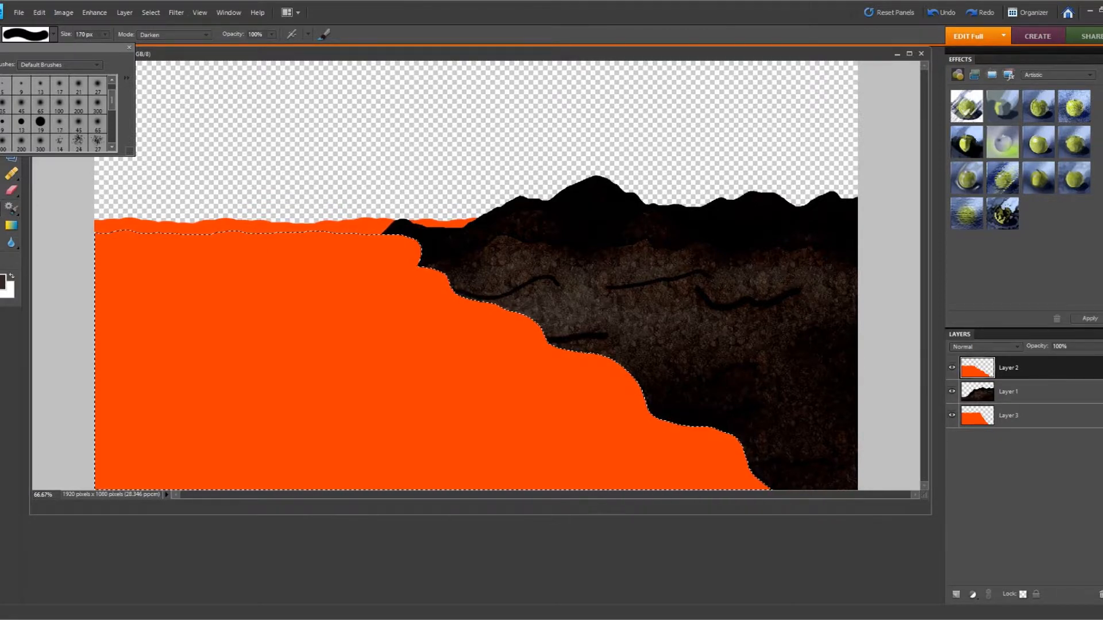
scroll(59, 109, "down", 2)
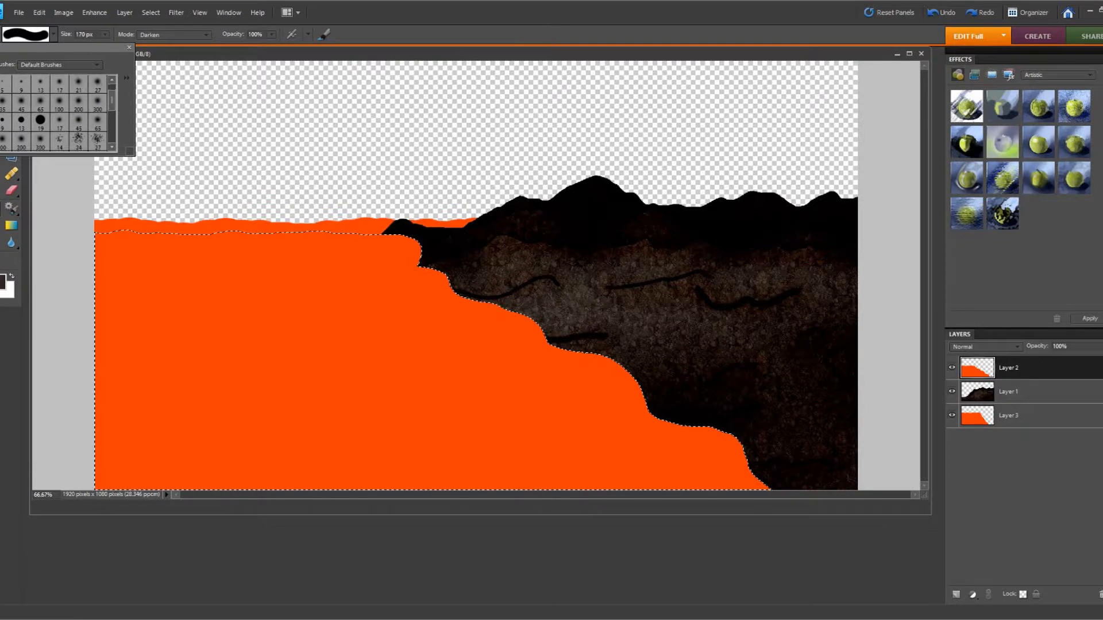
left_click(98, 118)
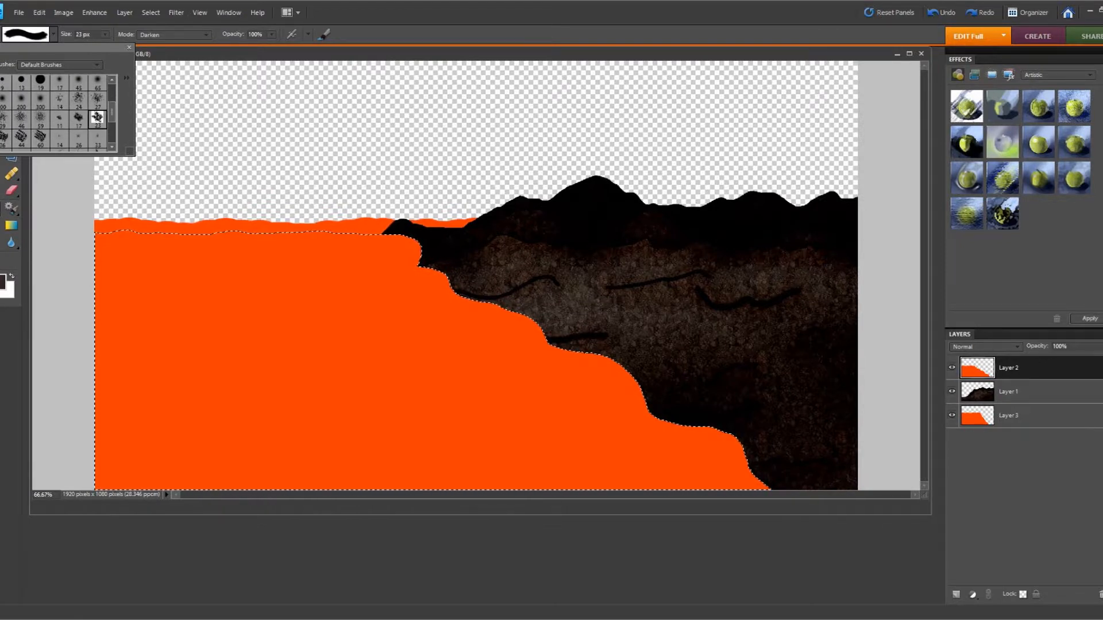
left_click(105, 35)
left_click(172, 35)
left_click(167, 104)
left_click(272, 34)
left_click_drag(272, 46, 236, 46)
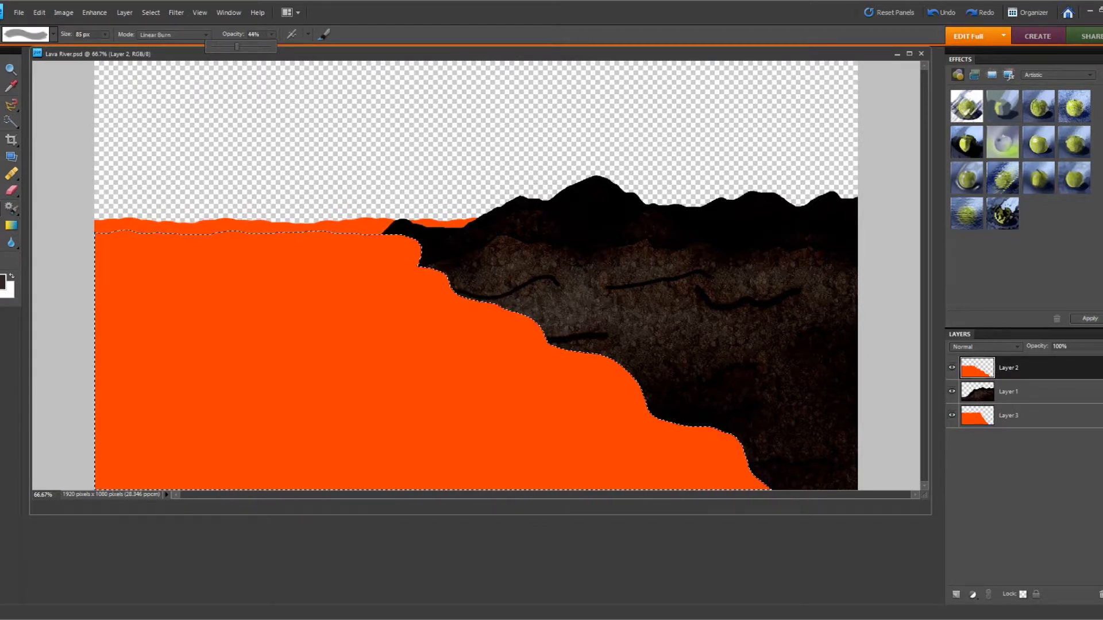
left_click(105, 34)
left_click_drag(75, 46, 119, 45)
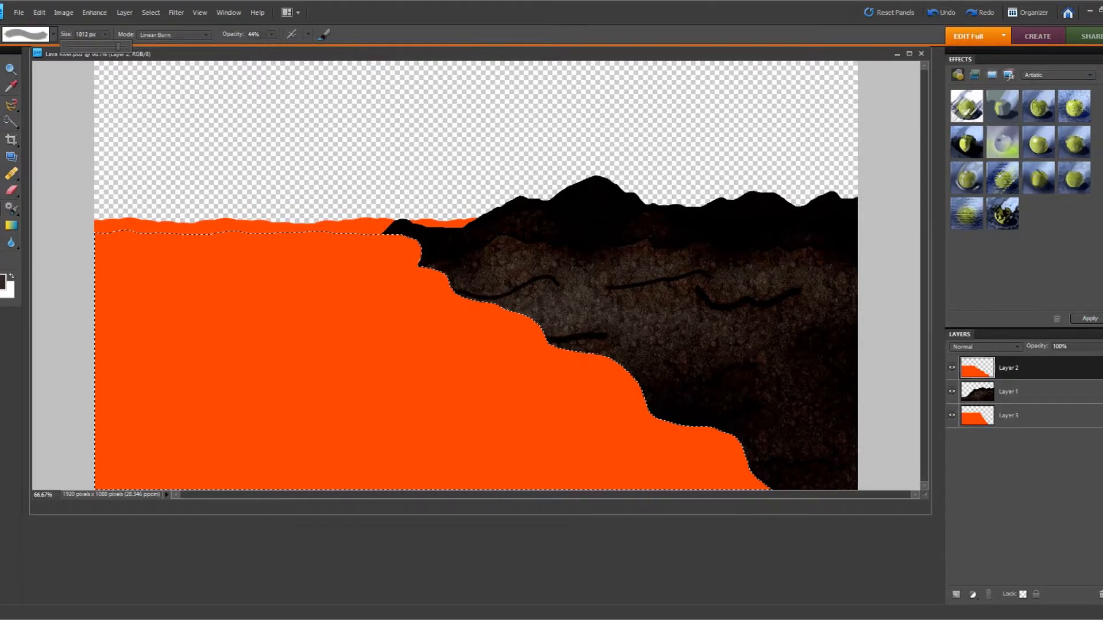
Try painting Linear Burn blotches on the selected front lava, and undo them
left_click(317, 362)
left_click(39, 12)
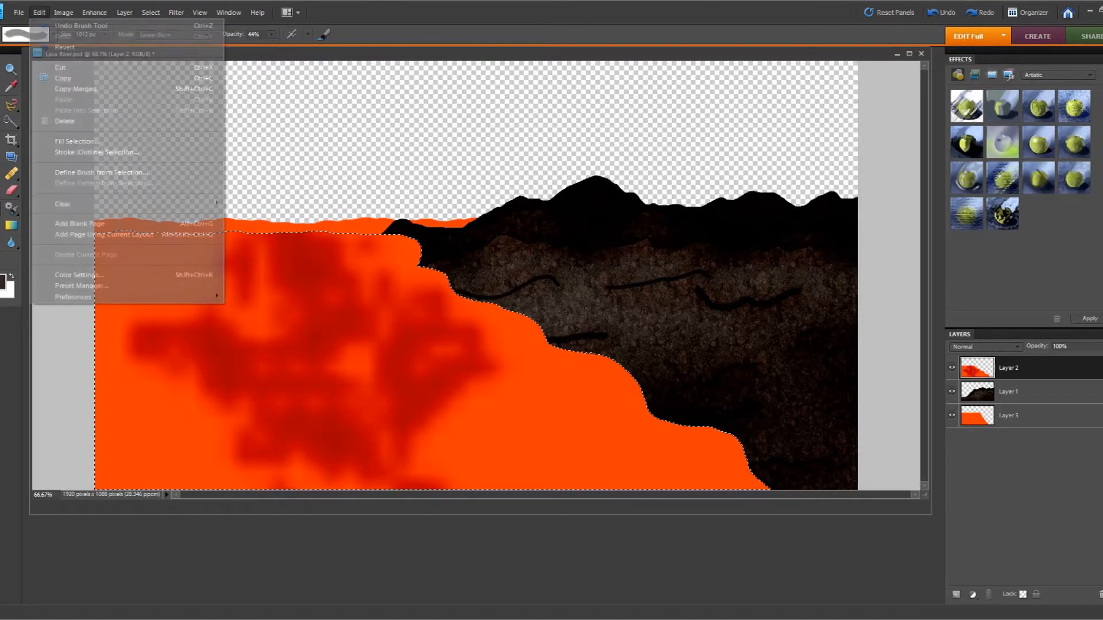
left_click(80, 26)
Switch the brush to Multiply mode and paint dark blotches across the selected front lava
left_click(173, 34)
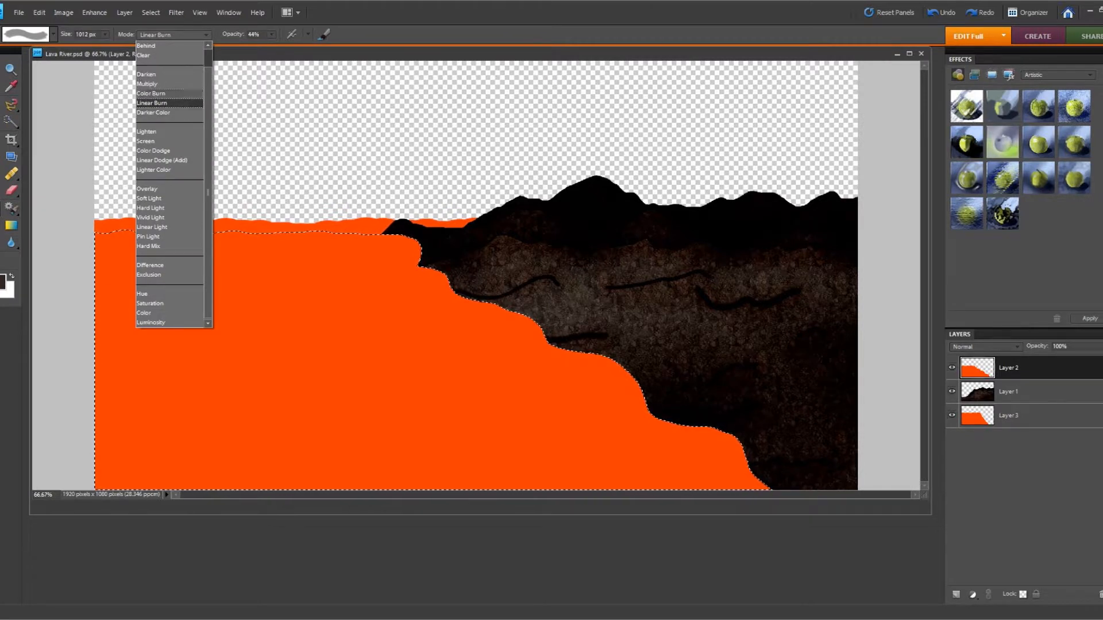
left_click(147, 83)
left_click(201, 391)
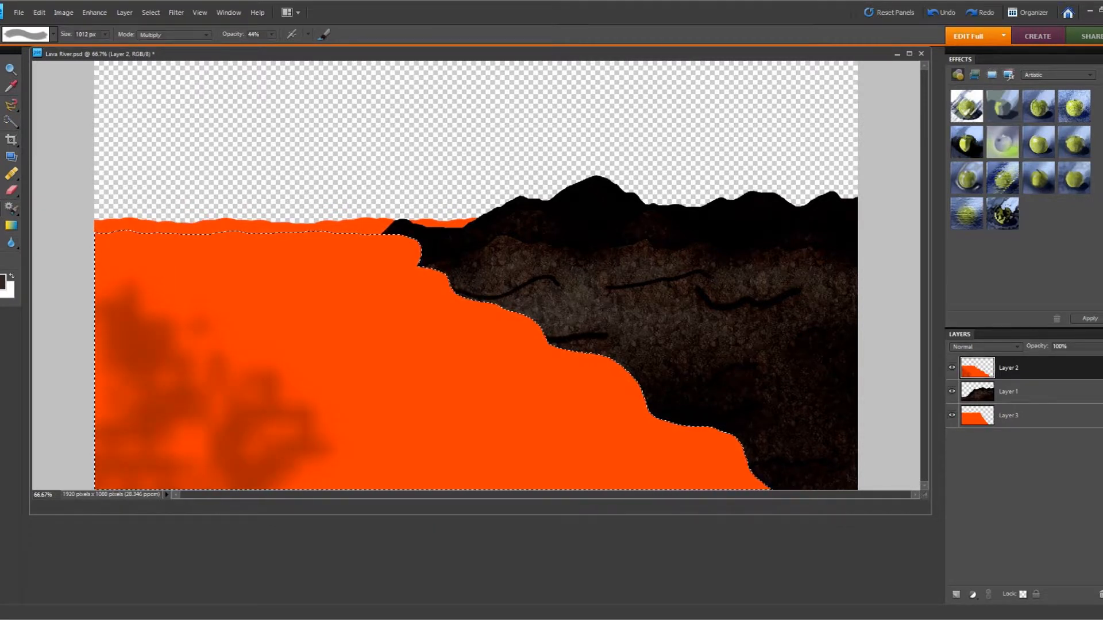
left_click(551, 402)
left_click(241, 290)
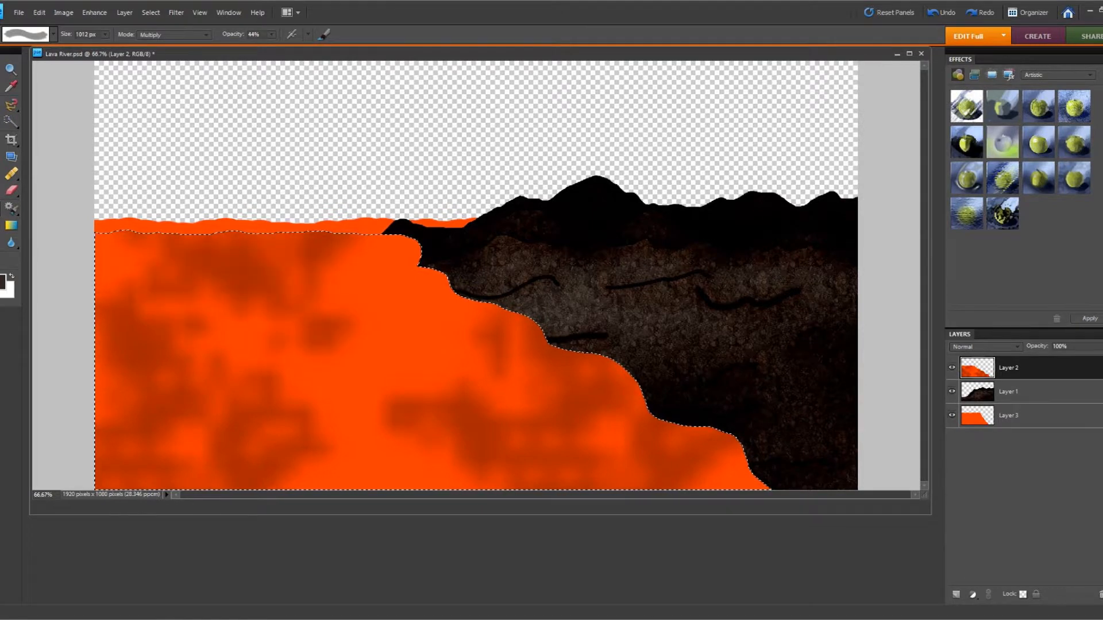
Darken the front lava with mottled strokes using the rough 63 px preset enlarged to 2500 px, in Linear Burn mode at 83% opacity
left_click(271, 34)
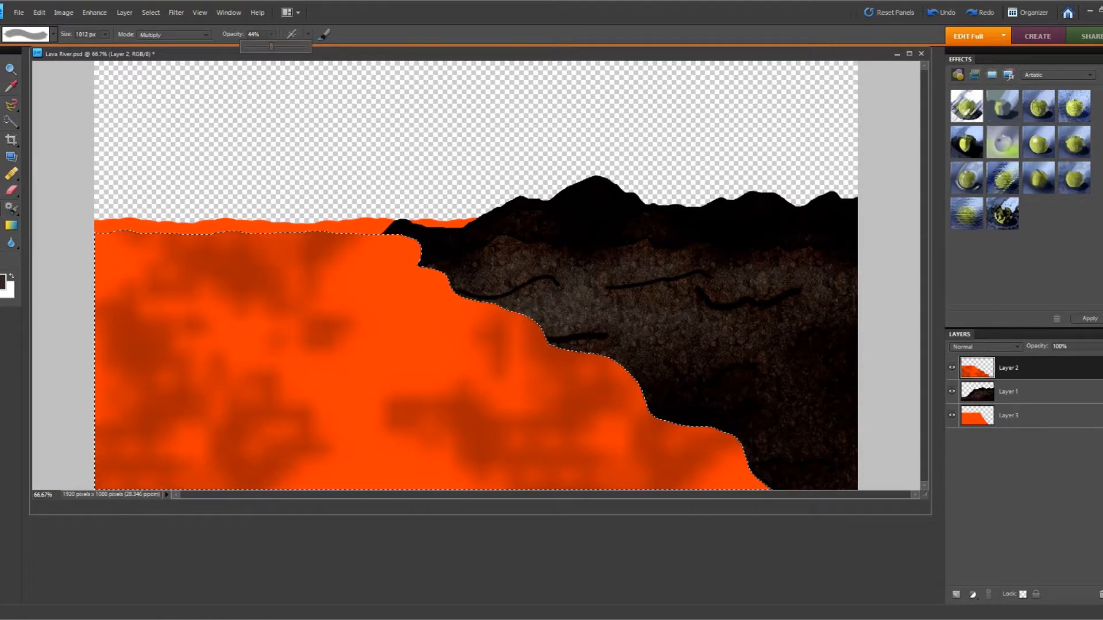
left_click_drag(271, 46, 295, 46)
left_click(54, 34)
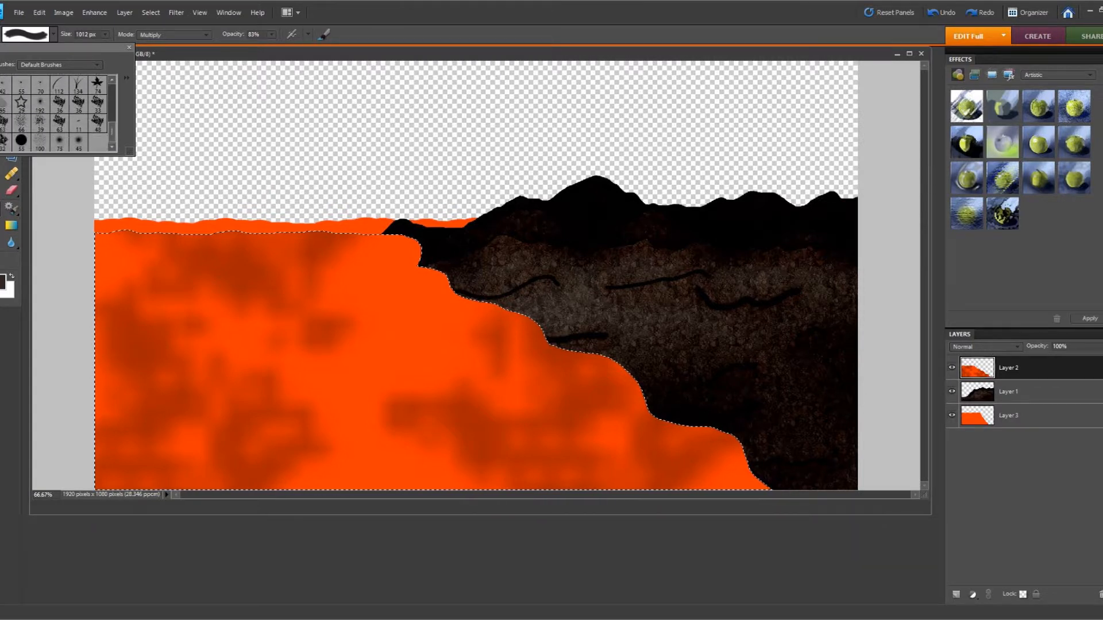
left_click(3, 121)
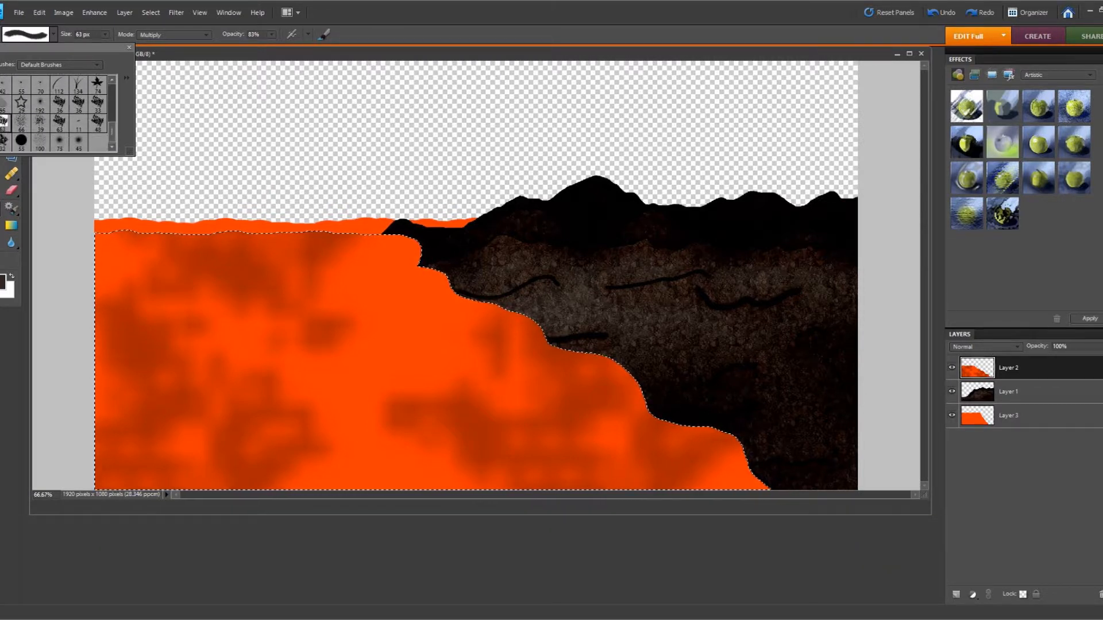
left_click(105, 35)
left_click_drag(86, 50, 132, 50)
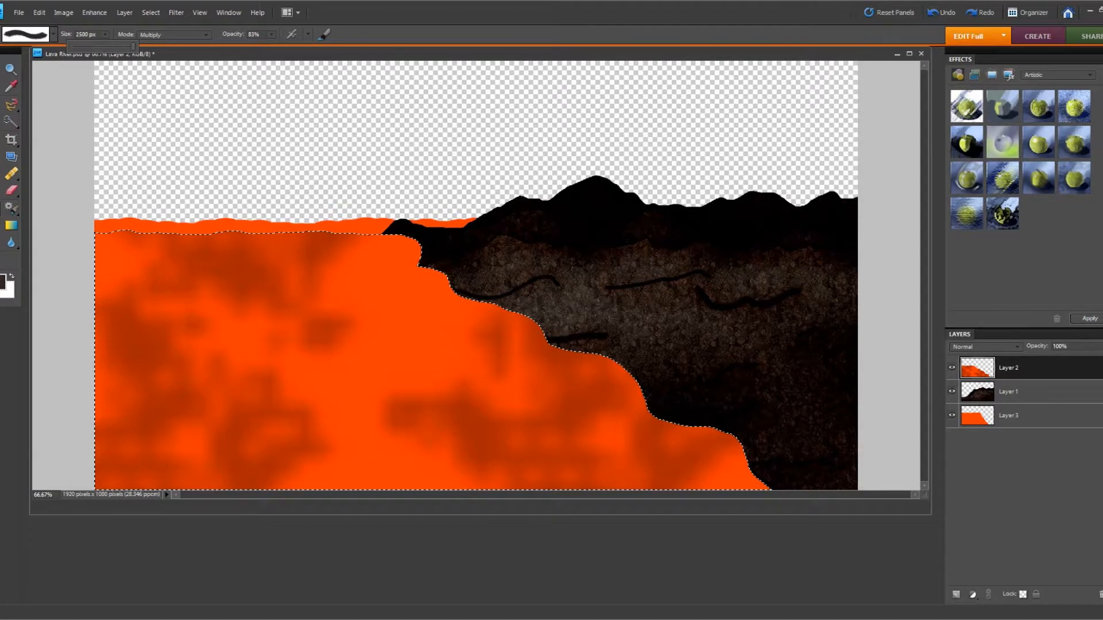
left_click(206, 35)
left_click(151, 103)
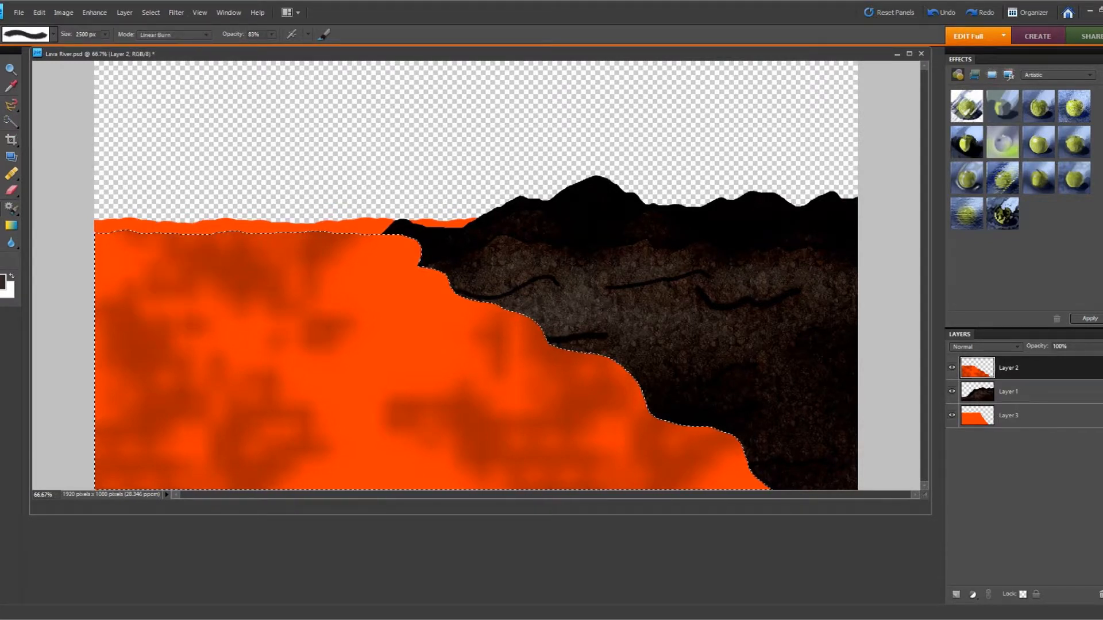
left_click(276, 391)
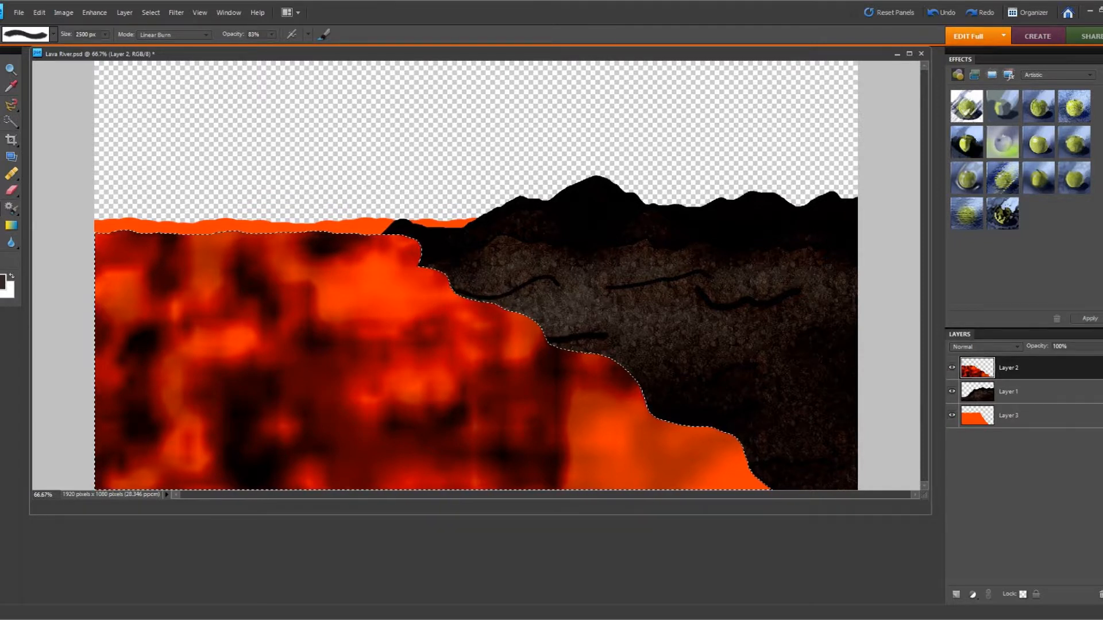
left_click(199, 12)
left_click(230, 56)
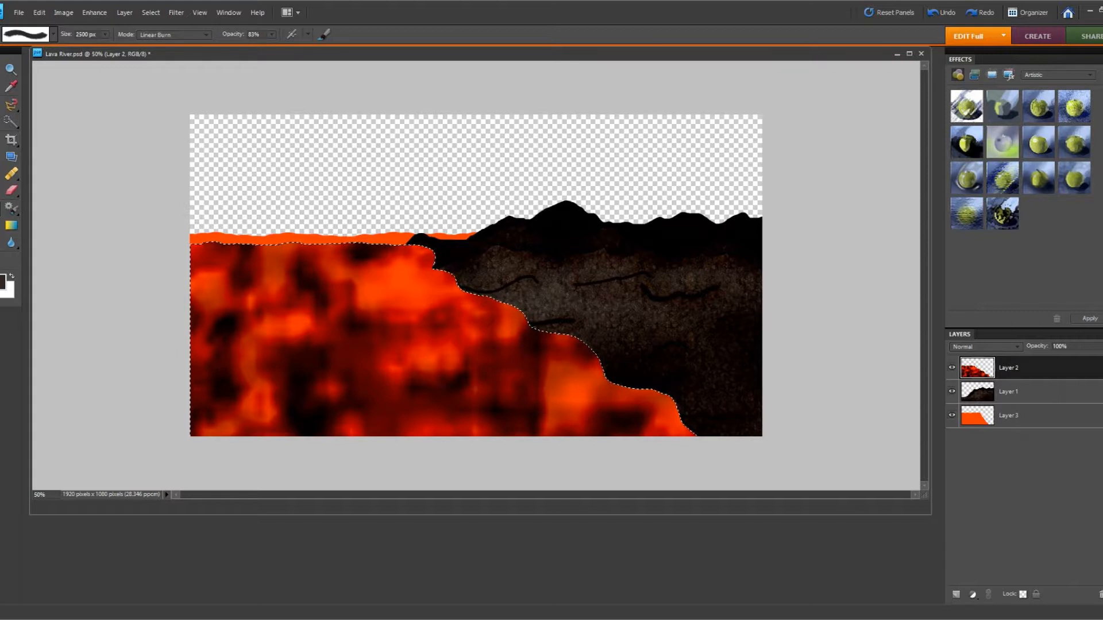
Select the orange lava area on Layer 3 with the Magic Wand and return to the brush
left_click(1010, 416)
key("w")
left_click(333, 238)
key("b")
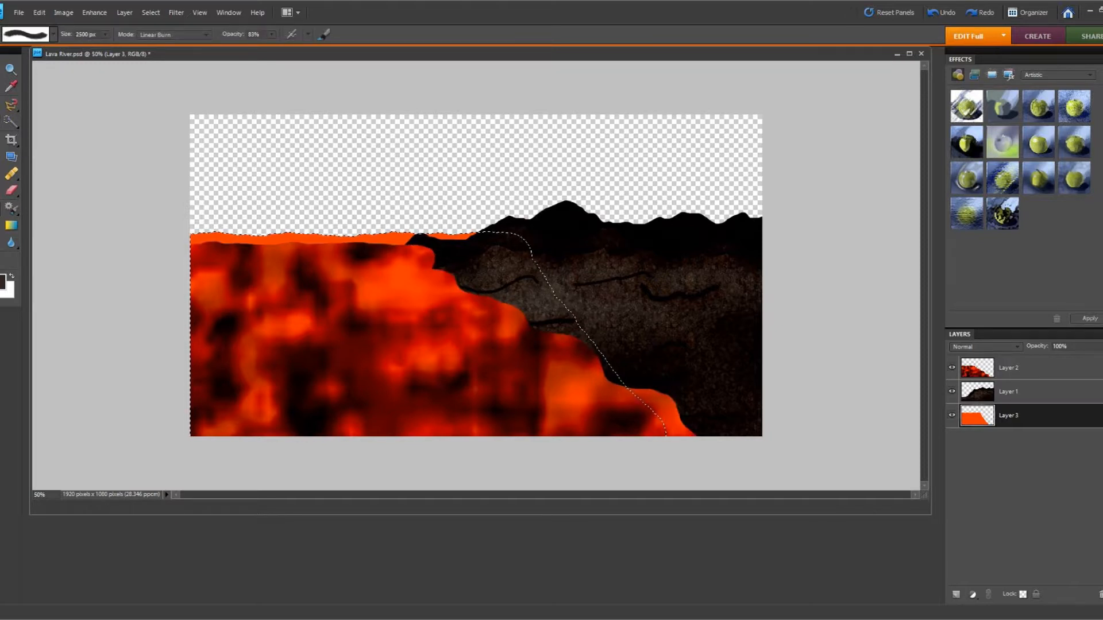
Try shading the back lava strip with the 2500 px brush, and undo the last stroke
left_click(368, 322)
left_click(359, 293)
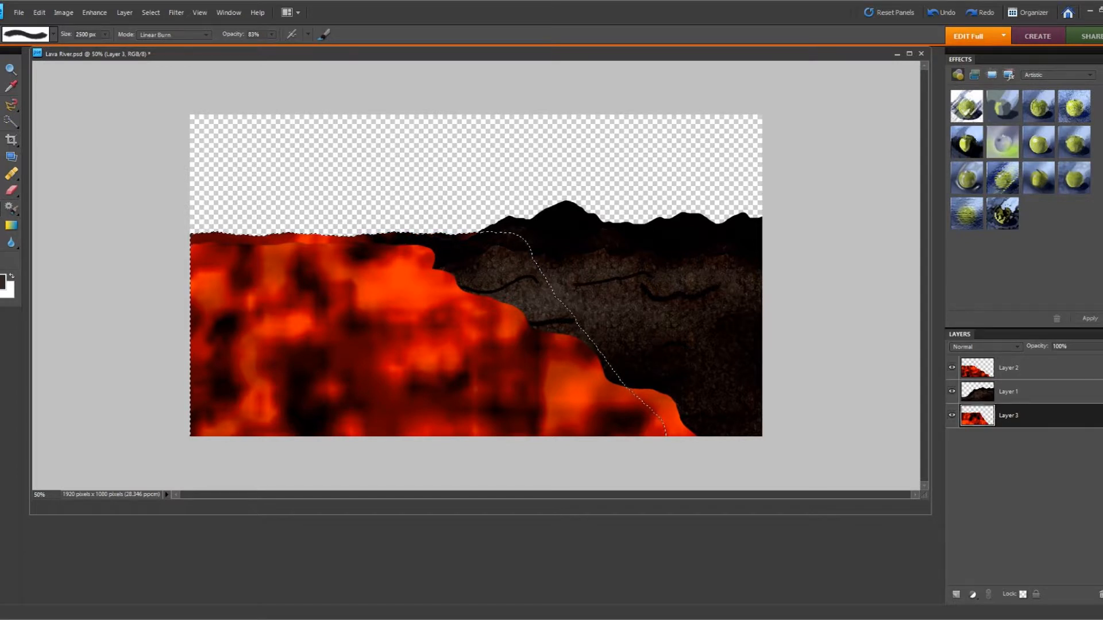
left_click(39, 12)
left_click(75, 27)
Reduce the brush size to 1437 px, test it on the back lava strip, and undo the stroke
left_click(105, 35)
left_click_drag(105, 47, 99, 46)
left_click(300, 233)
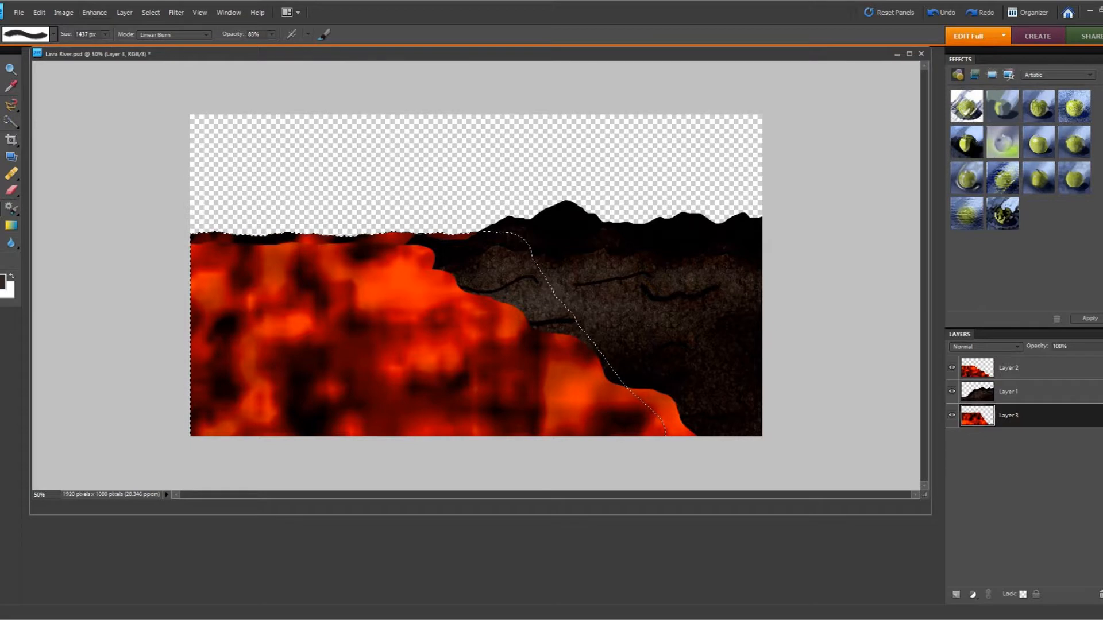
left_click(39, 13)
left_click(74, 27)
Try shading the back lava strip at 51% brush opacity, and undo the stroke
left_click(271, 35)
left_click_drag(272, 47, 253, 47)
left_click(327, 235)
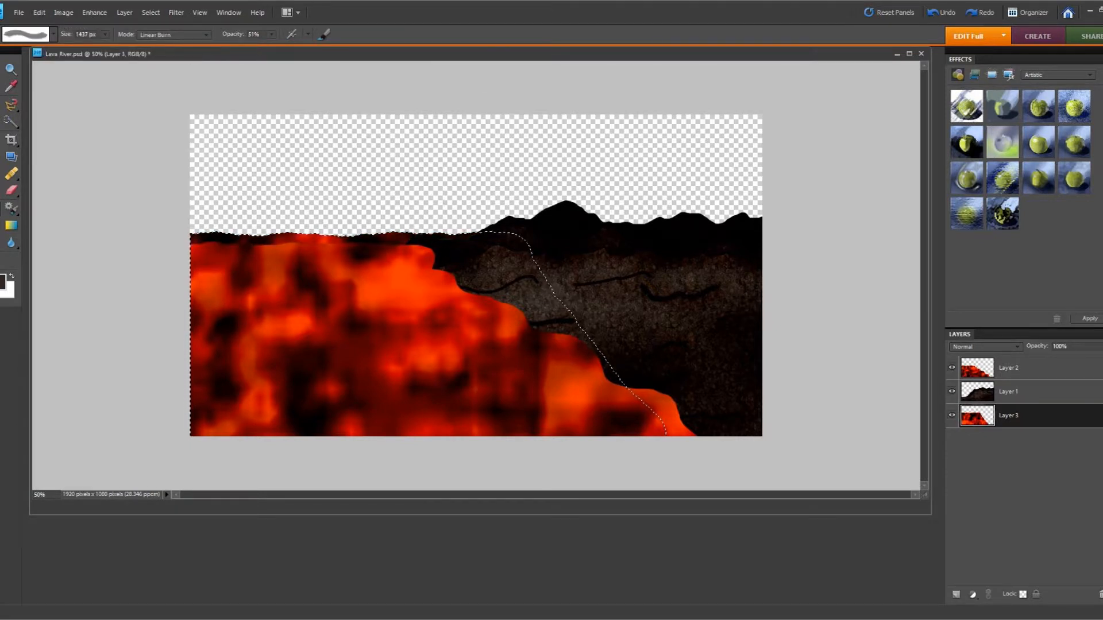
left_click(39, 13)
left_click(74, 27)
Lower the brush opacity to 29% and shade the back lava strip on Layer 3
left_click(272, 35)
left_click_drag(265, 46, 257, 47)
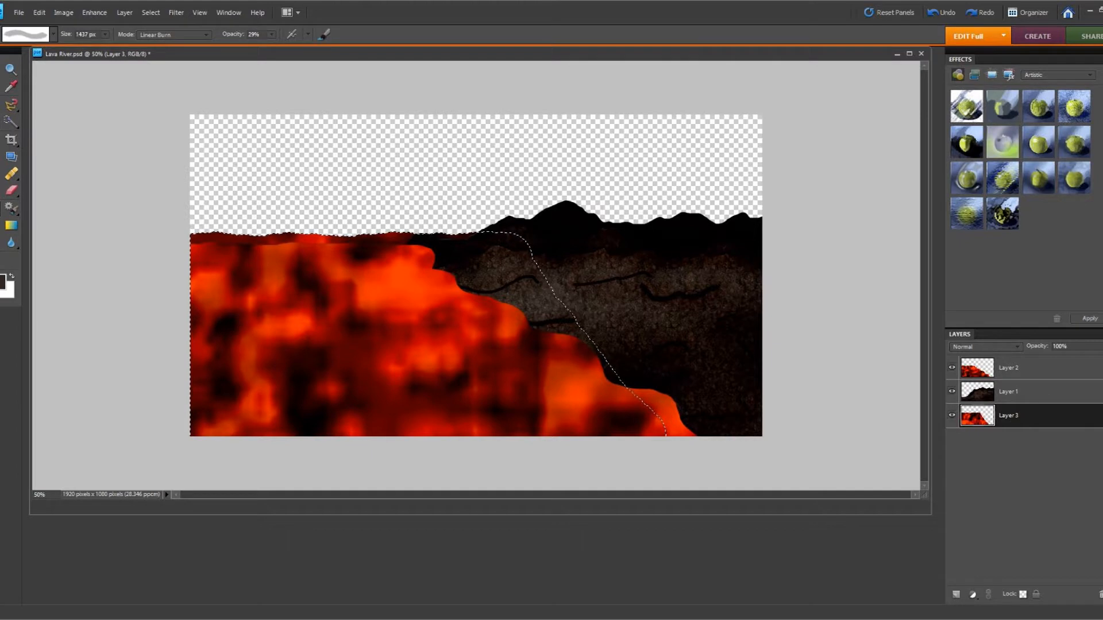
Set the foreground colour to orange ffa415 and the brush mode to Vivid Light, and brighten the back lava strip on Layer 3
left_click(3, 282)
left_click_drag(508, 362, 508, 353)
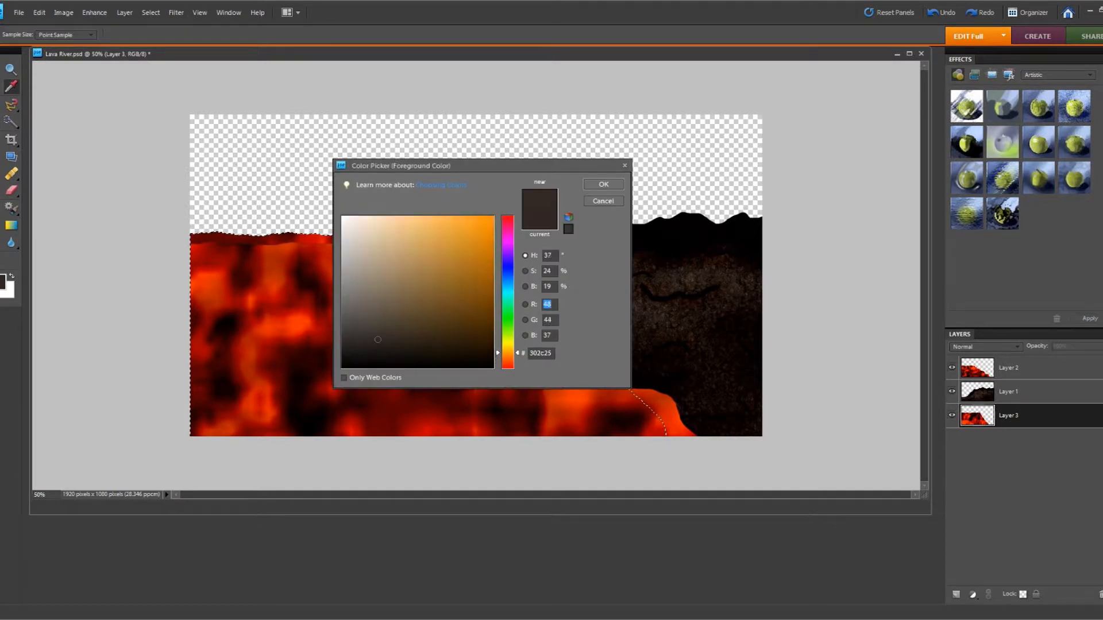
left_click(481, 216)
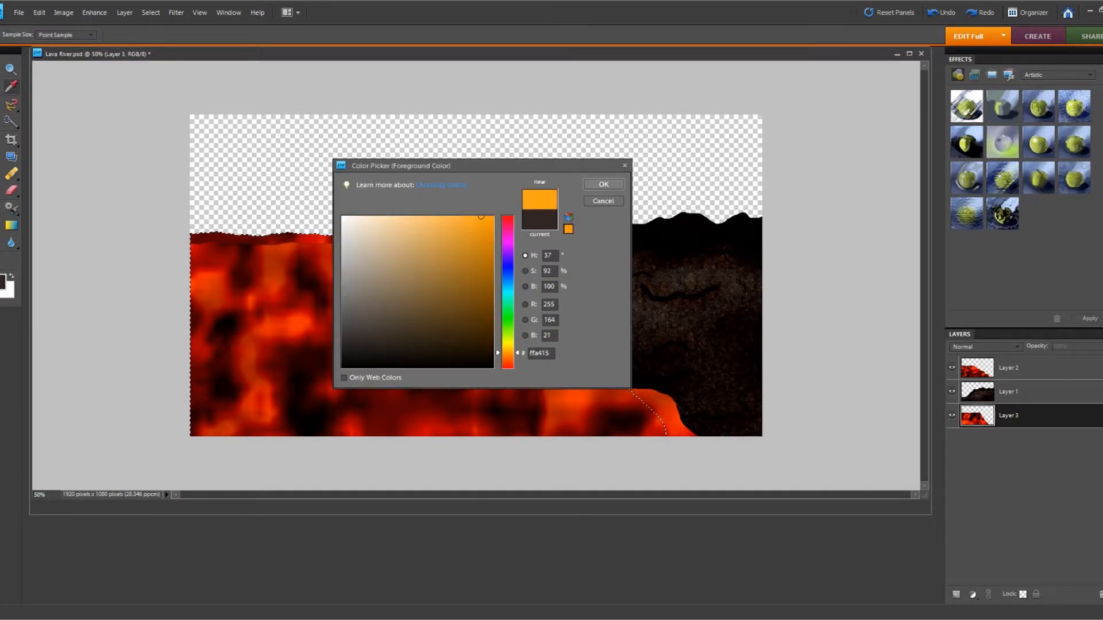
left_click(604, 184)
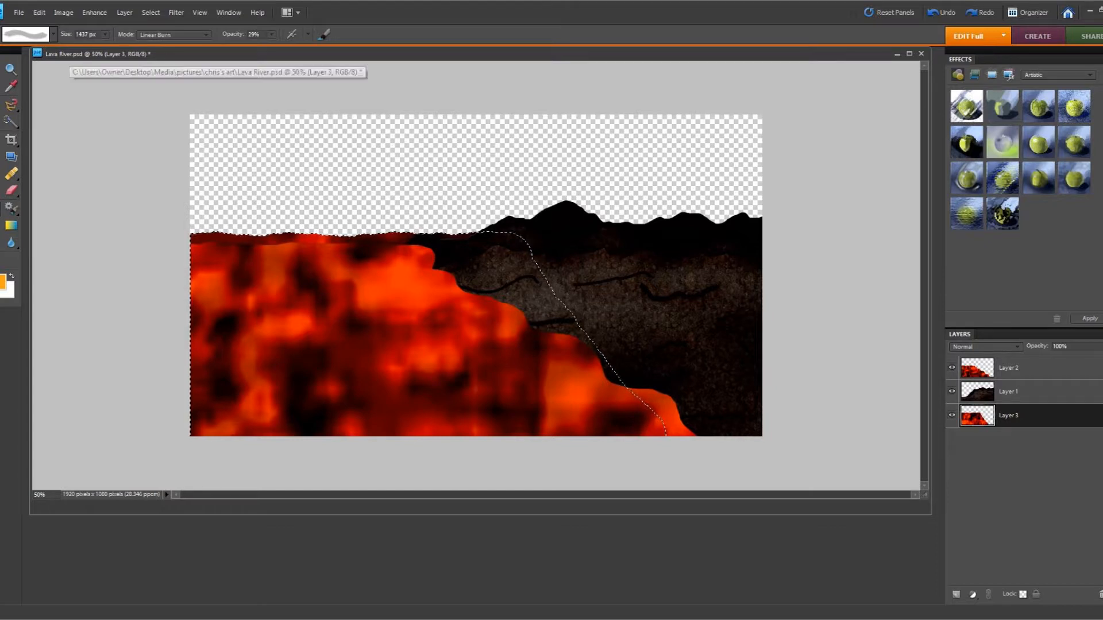
left_click(172, 35)
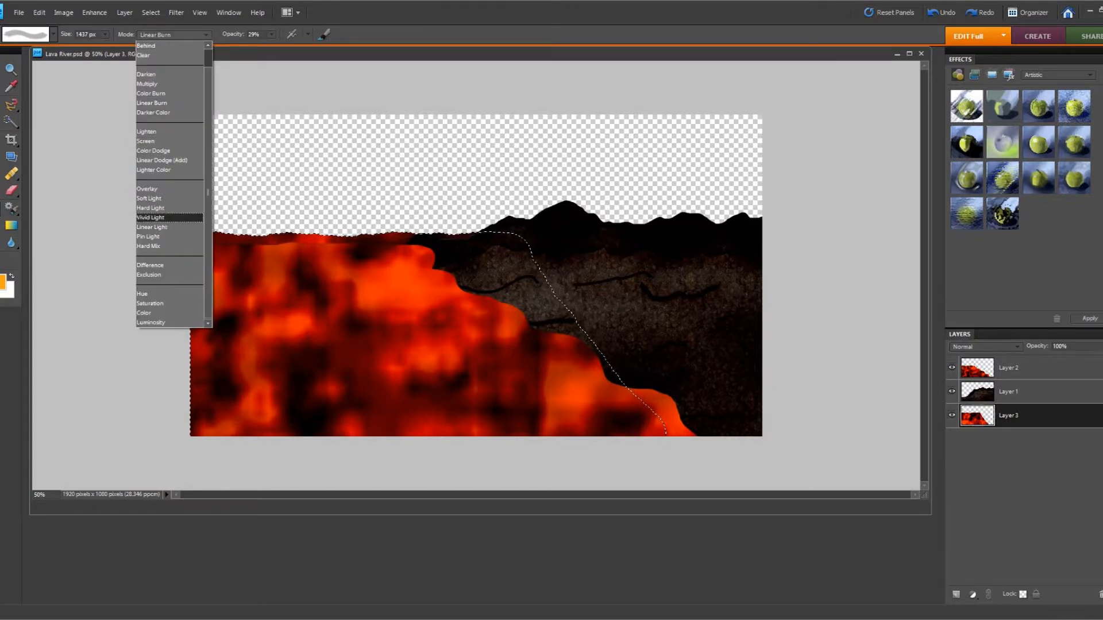
left_click(150, 217)
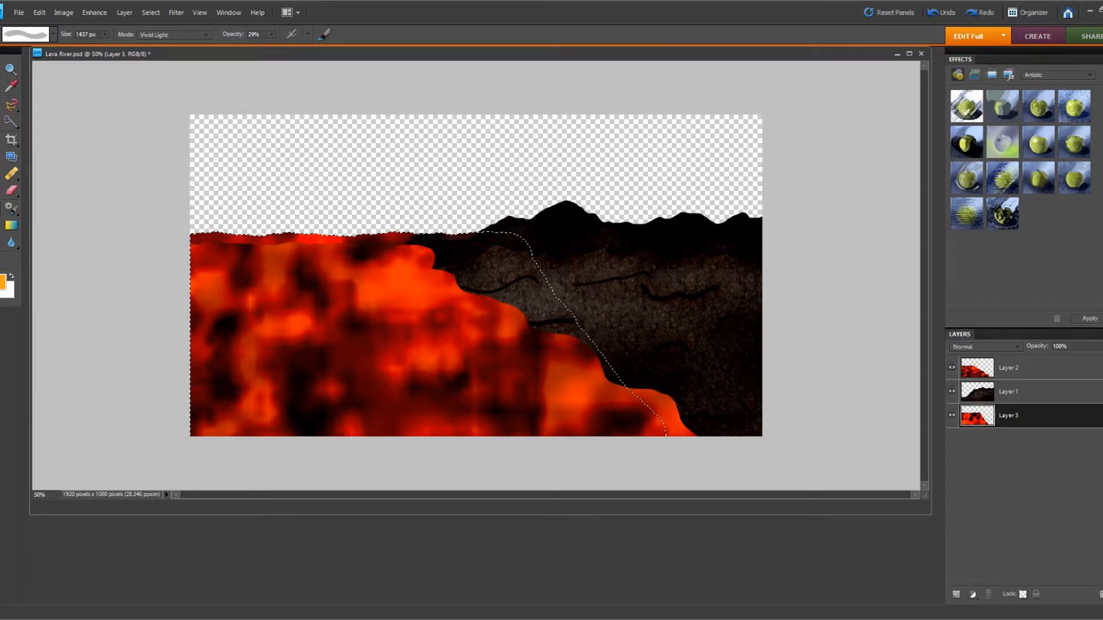
Highlight the back lava strip on Layer 3 in Linear Light mode, switching the foreground colour to pale orange ffd086
left_click(173, 34)
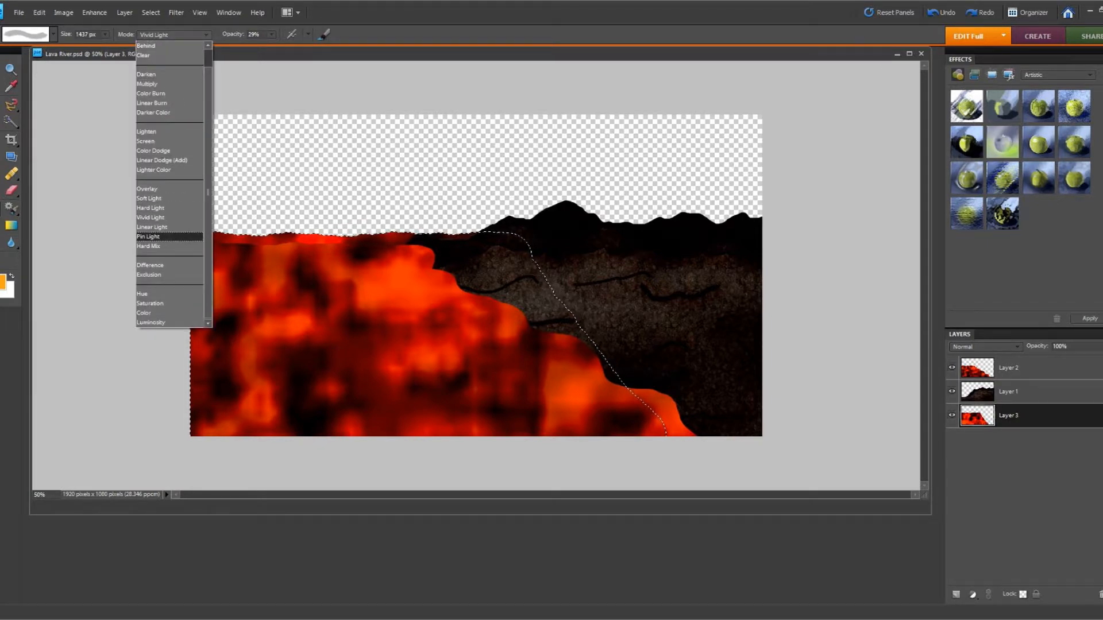
left_click(151, 227)
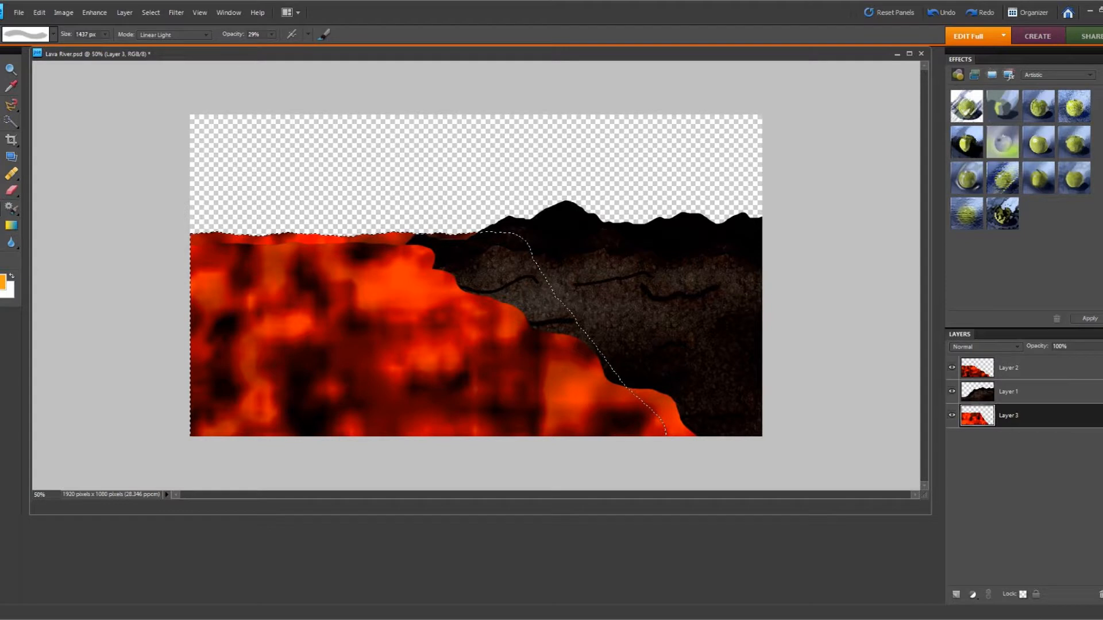
left_click(3, 282)
left_click_drag(432, 218, 414, 217)
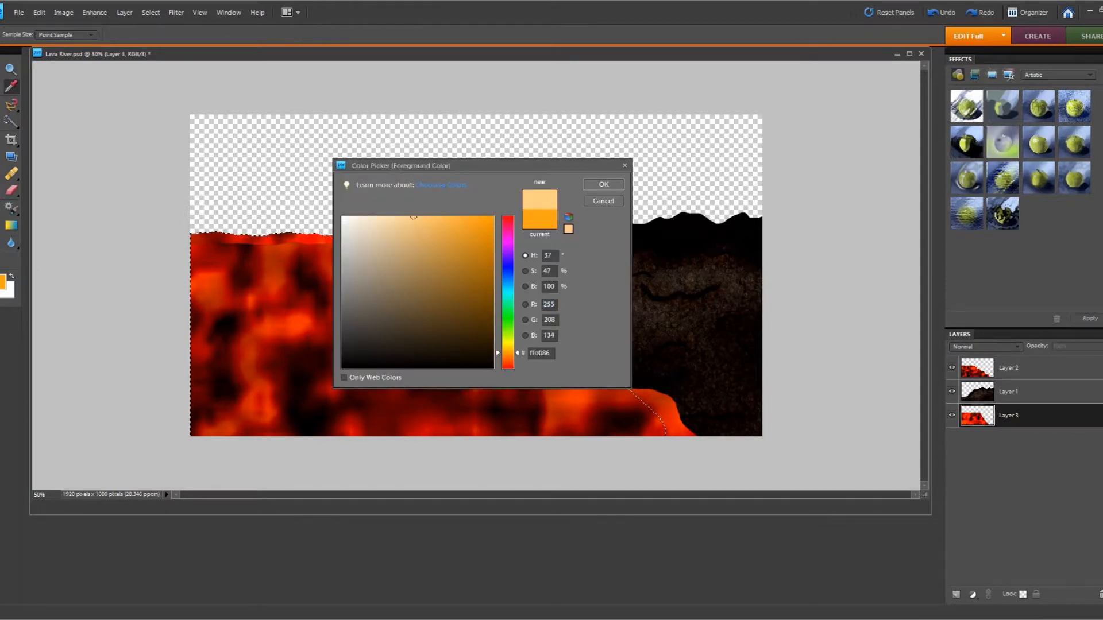
key("Return")
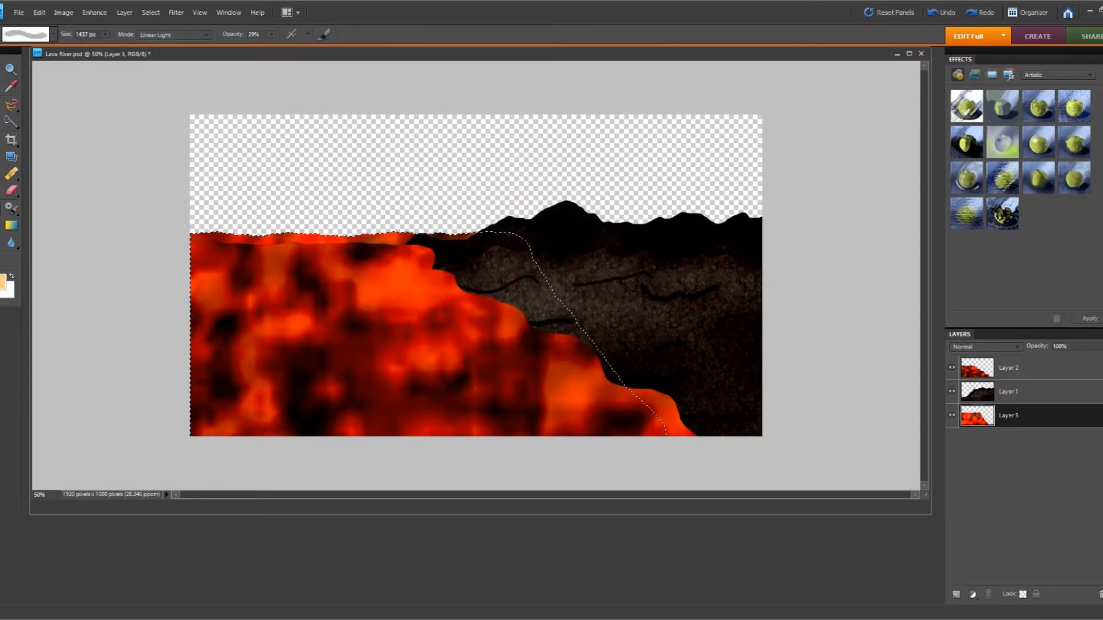
left_click(230, 276)
left_click(403, 316)
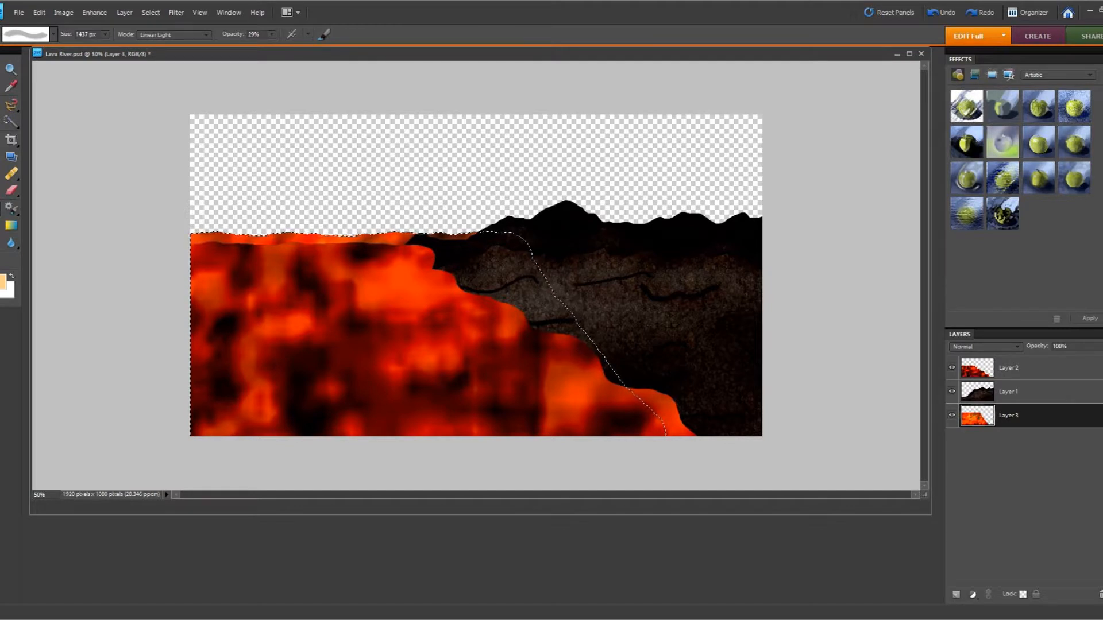
Try brightening the front lava on Layer 2 with a Linear Light stroke, and undo the stroke
left_click(1009, 368)
left_click(382, 264)
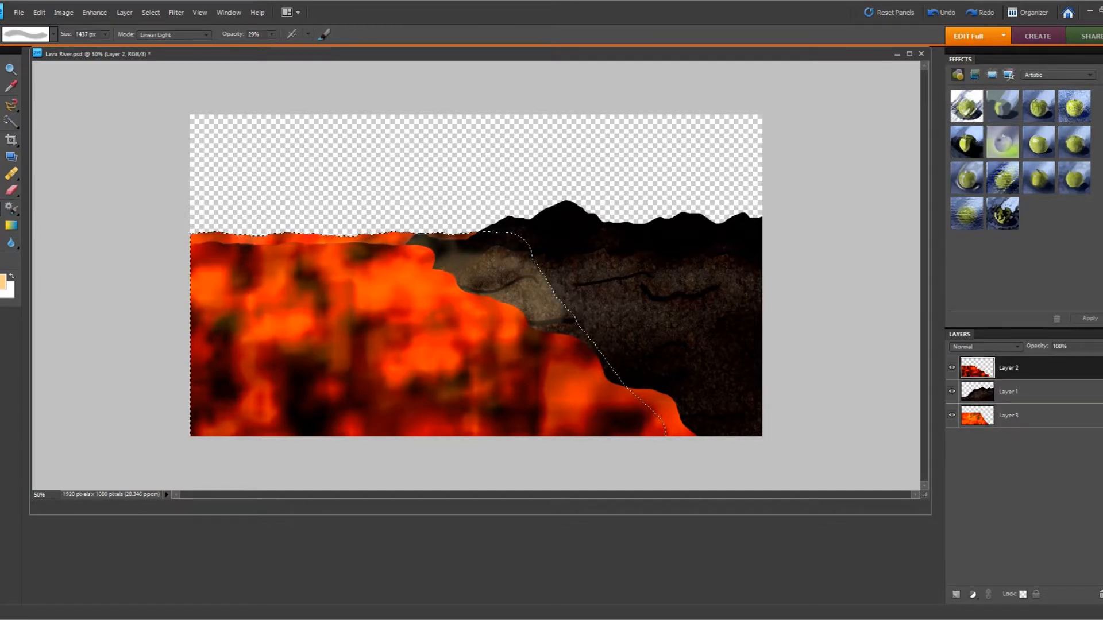
left_click(39, 12)
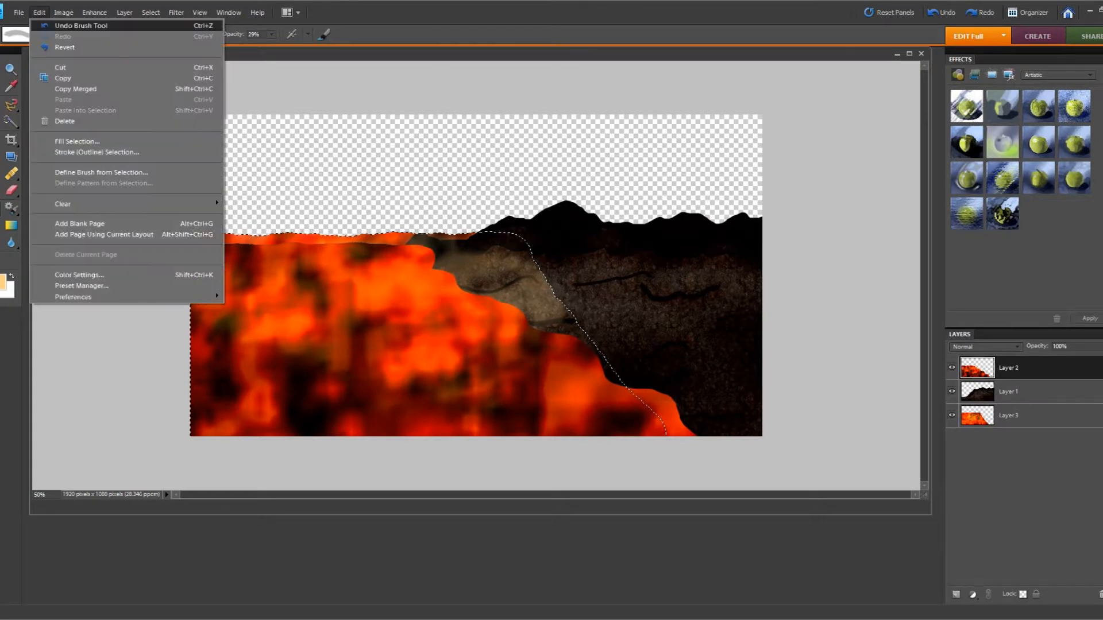
left_click(69, 23)
Select the whole front lava area on Layer 2, subtract the excess along its upper edge, and return to the Brush tool
left_click(1009, 368)
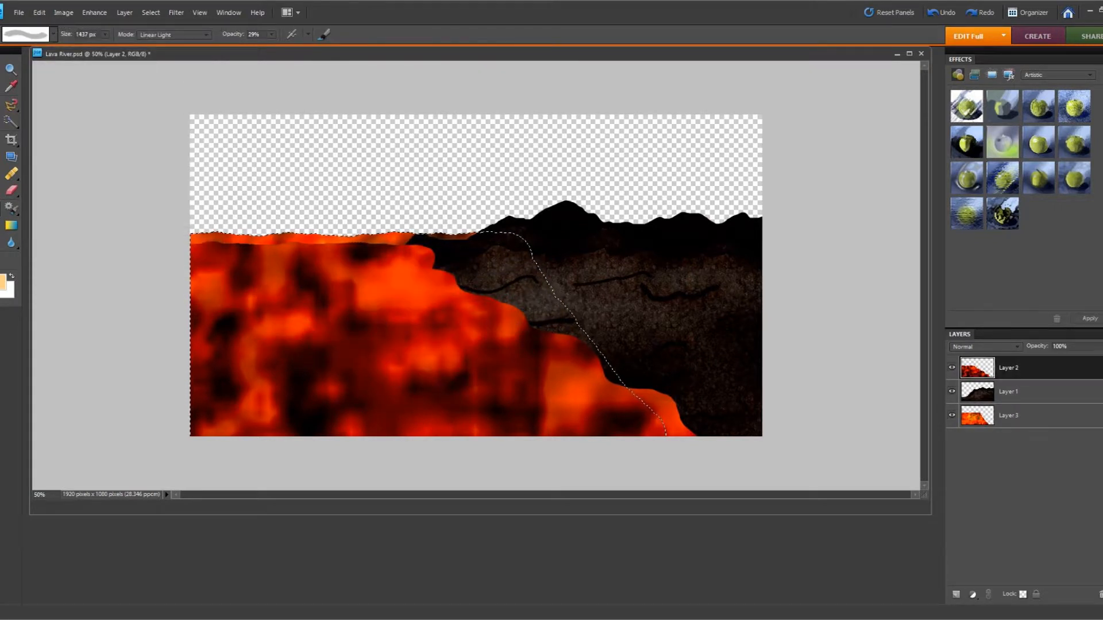
left_click(10, 122)
left_click(287, 293)
left_click(416, 319)
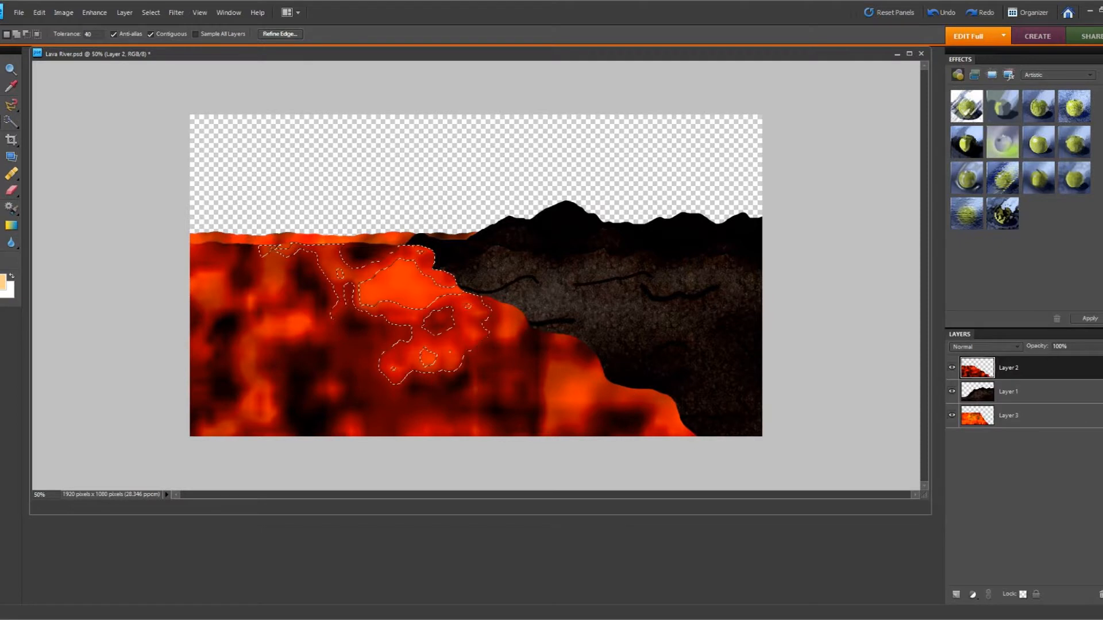
left_click(11, 122)
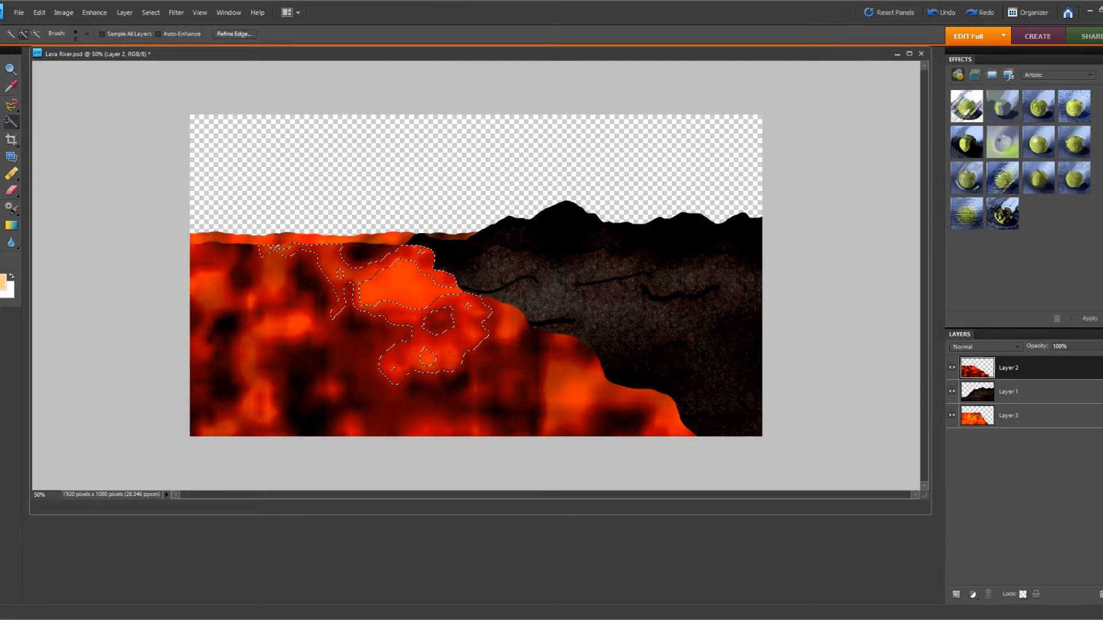
mouse_move(322, 293)
left_mouse_down()
mouse_move(323, 348)
mouse_move(448, 384)
left_mouse_up()
key("w")
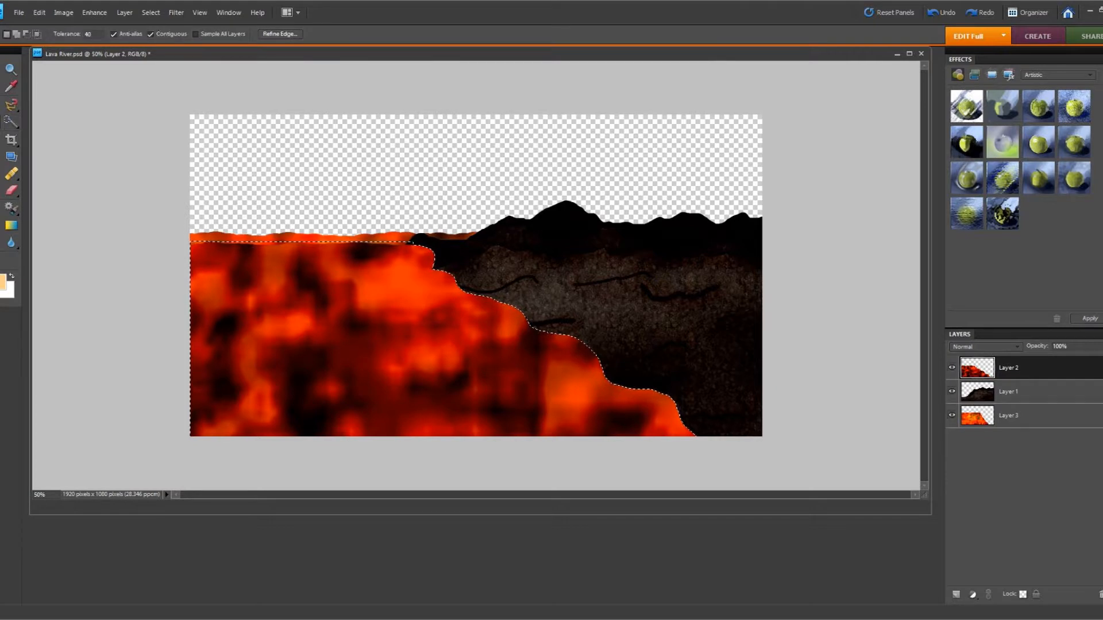
right_click(332, 246)
left_click(372, 261)
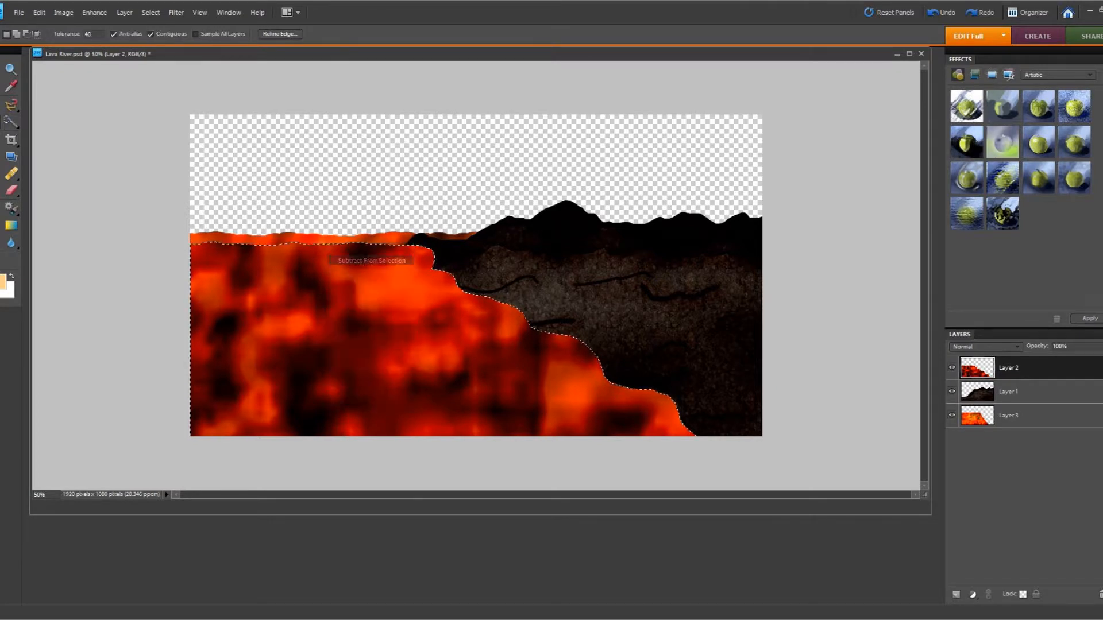
key("b")
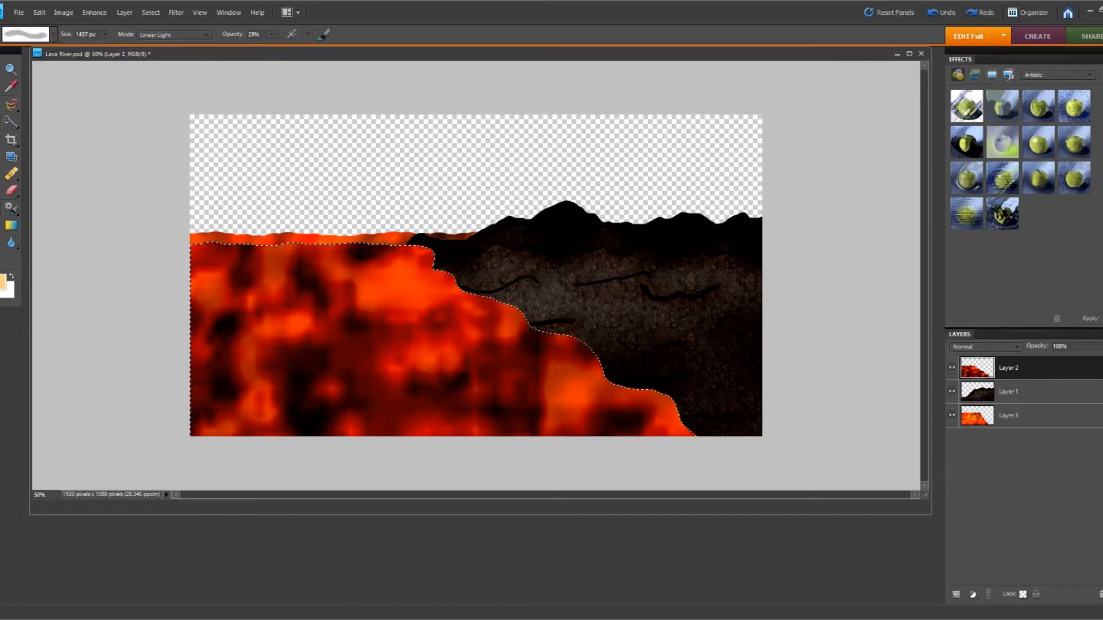
Try brightening the selected front lava at 29% brush opacity, and undo the stroke
left_click(440, 333)
left_click(40, 13)
left_click(69, 26)
Raise the brush opacity to 57%, set the foreground colour to orange ffaf31, and brighten the front lava on Layer 2
left_click(271, 34)
left_click_drag(286, 47, 288, 47)
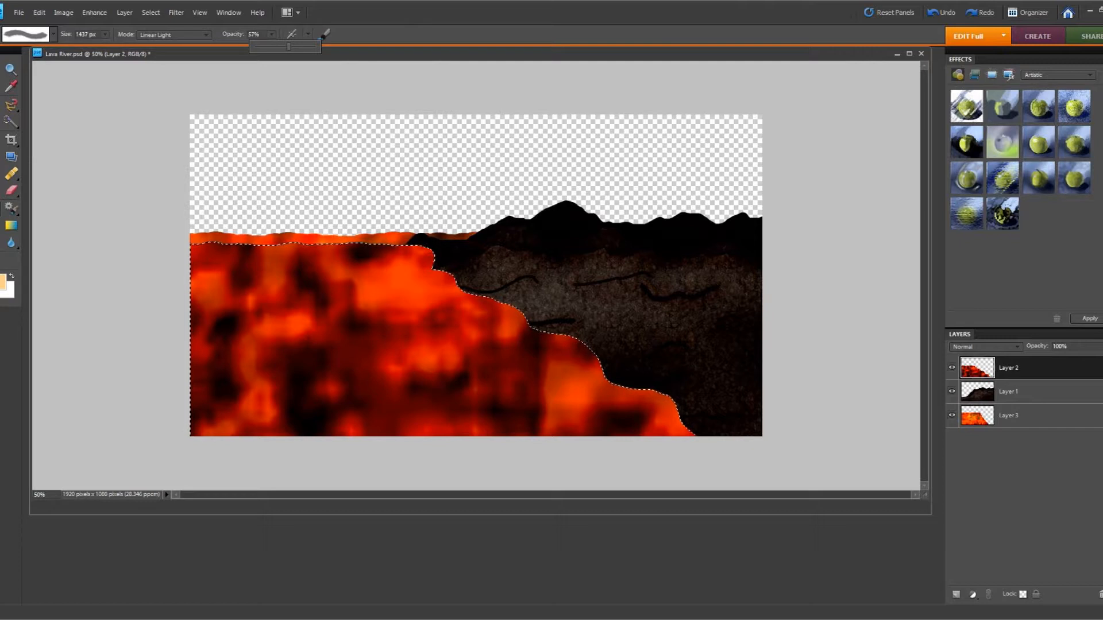
left_click(3, 282)
left_click_drag(458, 243, 465, 217)
left_click(604, 184)
left_click(373, 345)
left_click(305, 385)
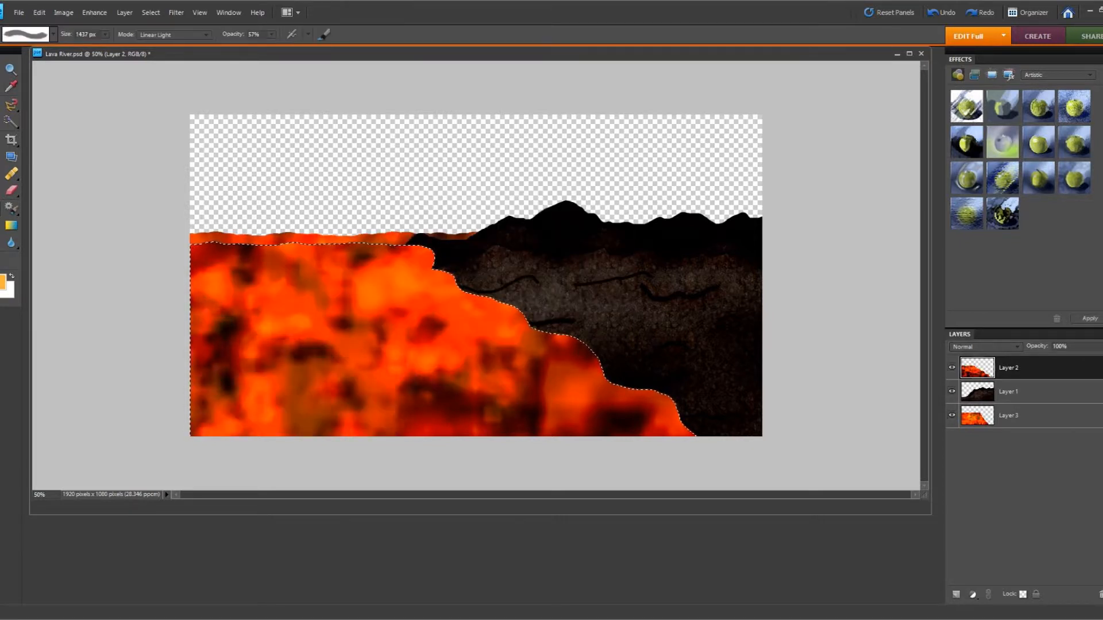
left_click(626, 402)
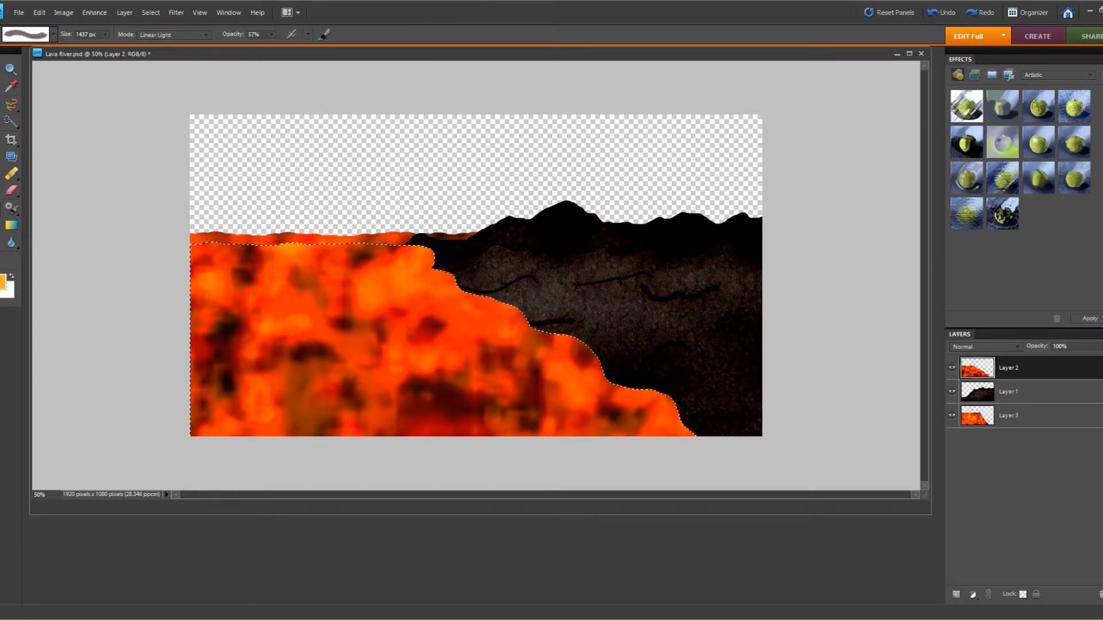
Darken the sloping right edge of the front lava with dark grey 44423e in Linear Burn mode at 32% opacity
left_click(3, 281)
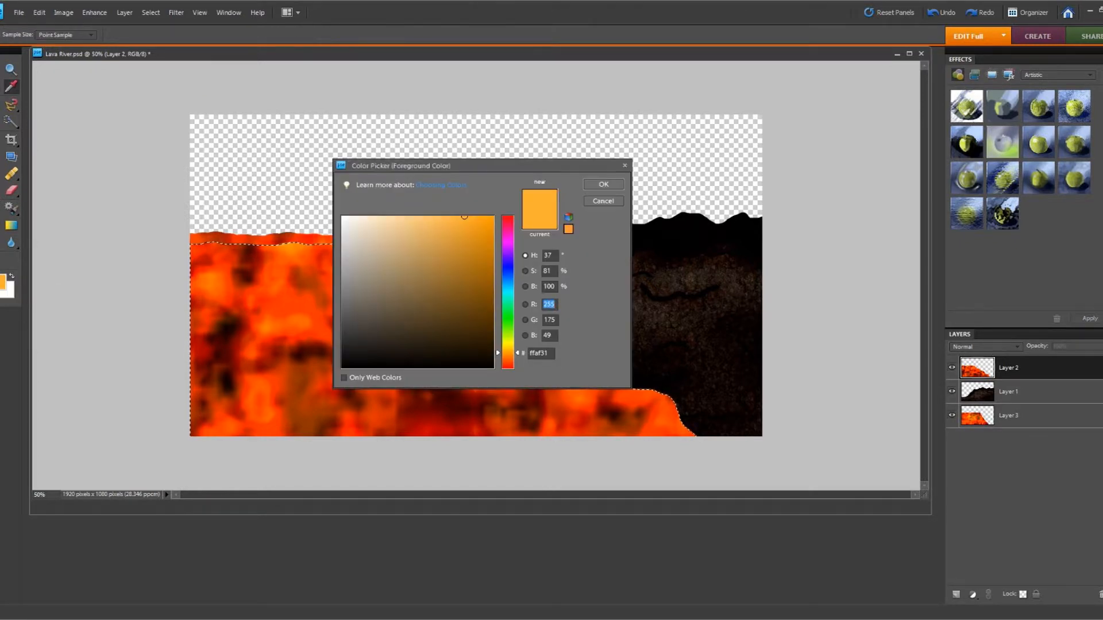
left_click(354, 327)
left_click(603, 184)
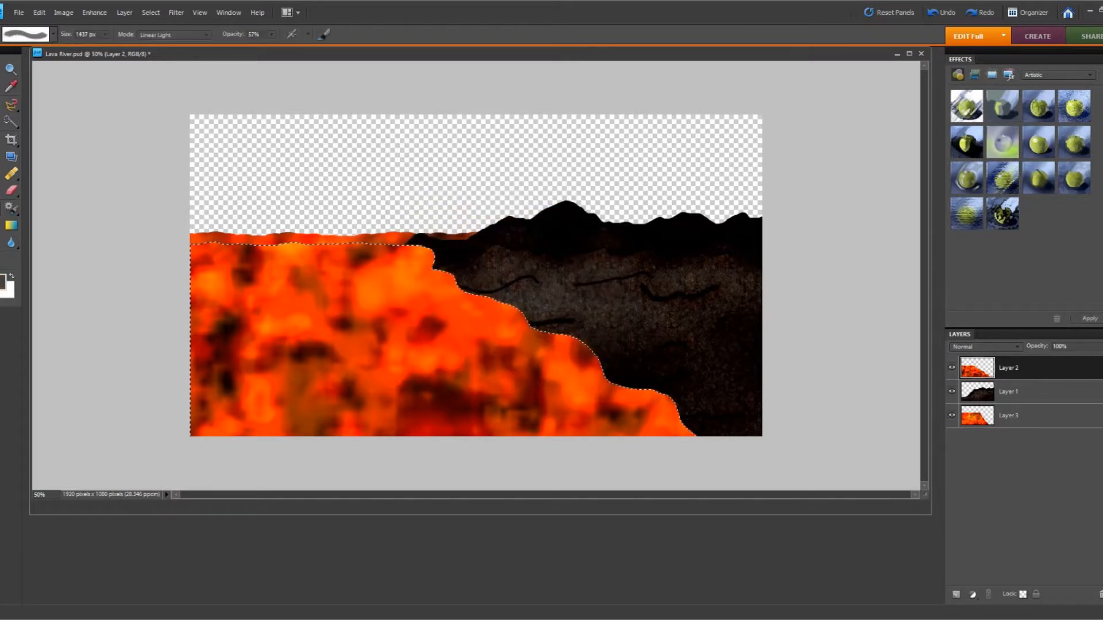
left_click(271, 34)
left_click_drag(272, 48, 256, 47)
left_click(193, 35)
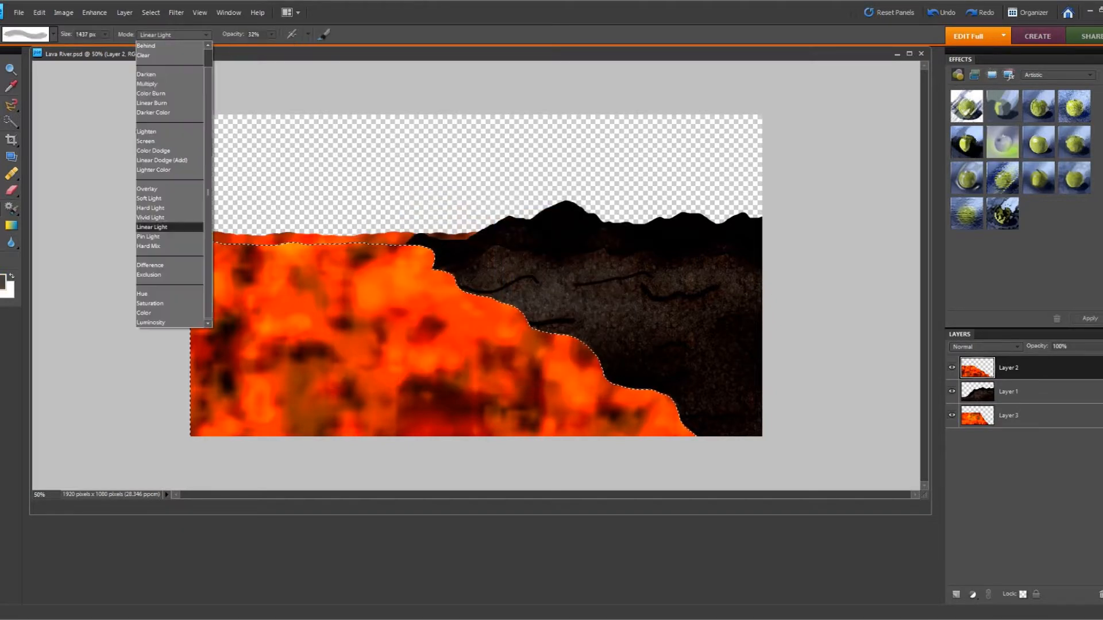
left_click(152, 103)
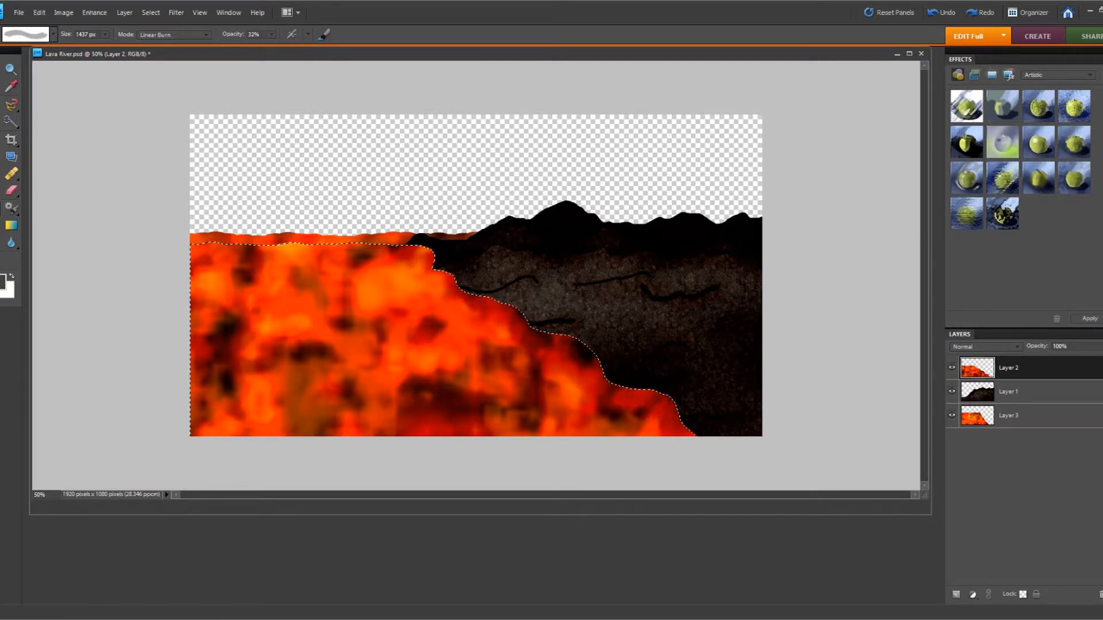
Shade the front lava's right edge with a soft 300 px brush in a dark orange-red of hue 13
left_click(2, 281)
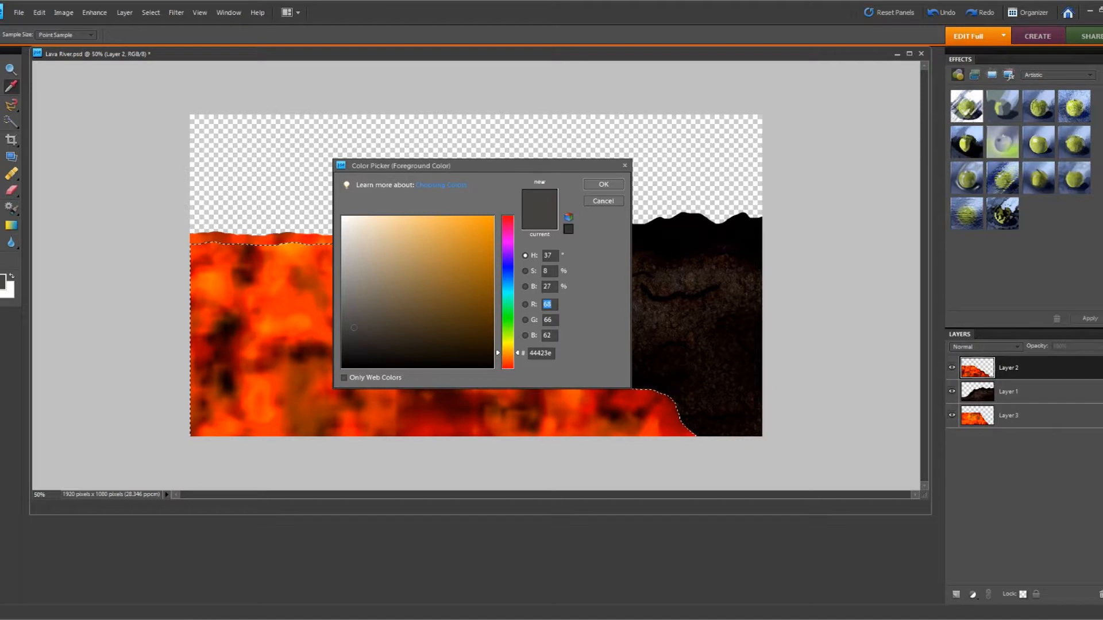
left_click_drag(508, 353, 508, 363)
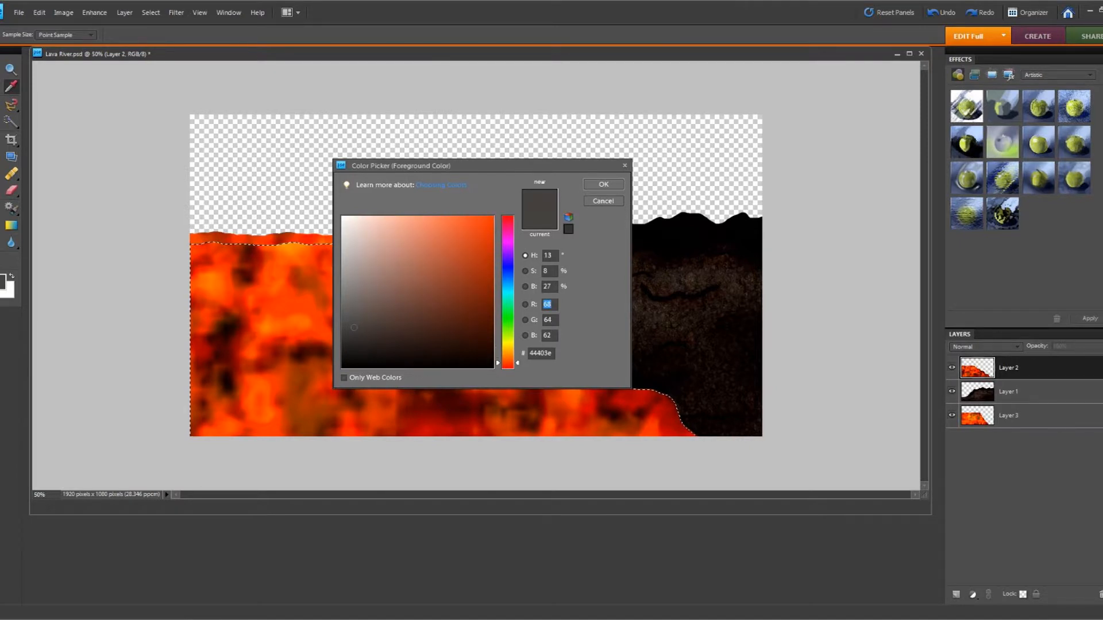
left_click(493, 262)
left_click(604, 184)
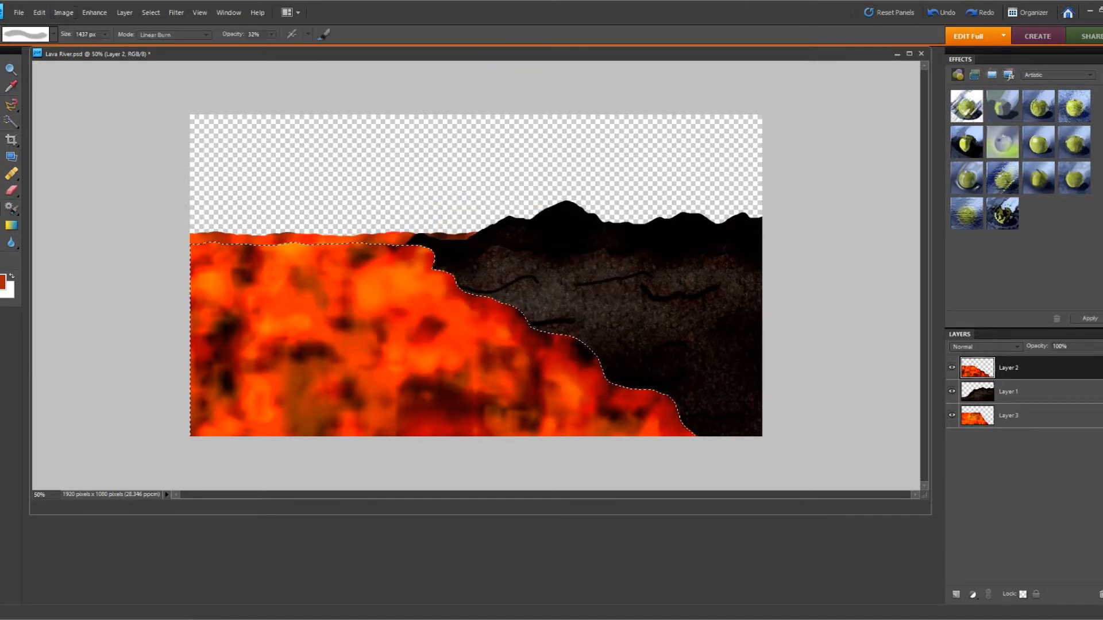
left_click(53, 35)
scroll(57, 114, "up", 8)
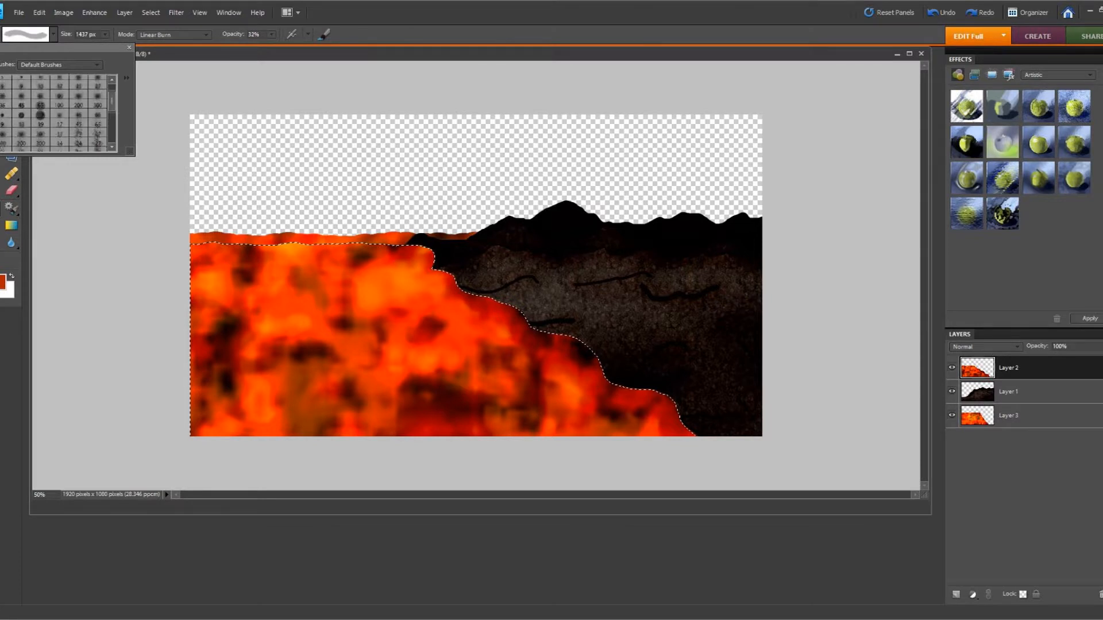
left_click(98, 119)
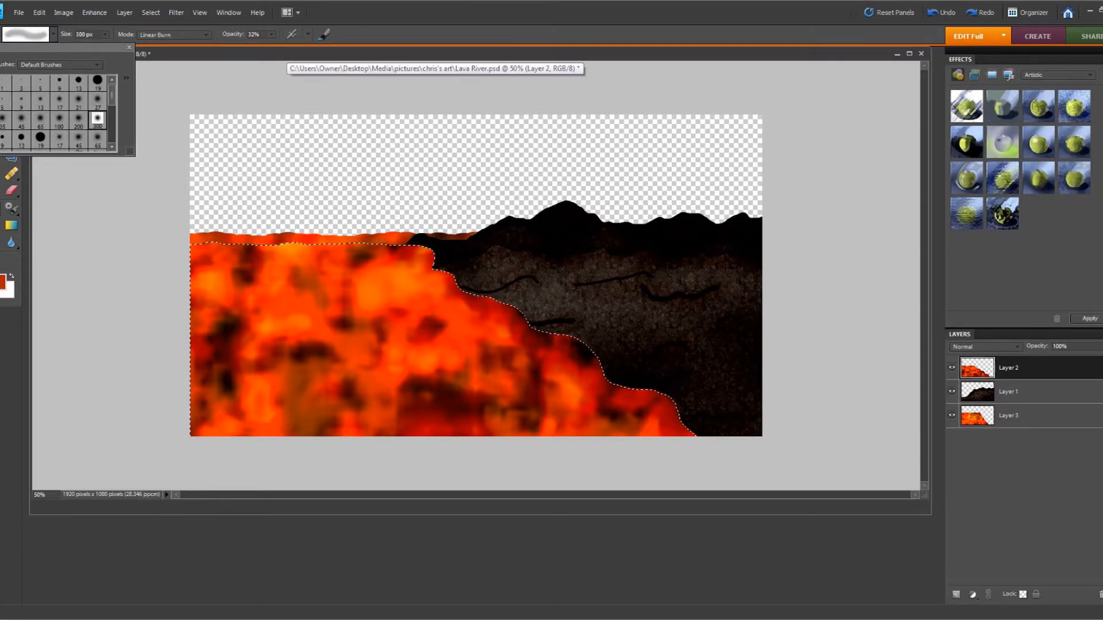
left_click(287, 54)
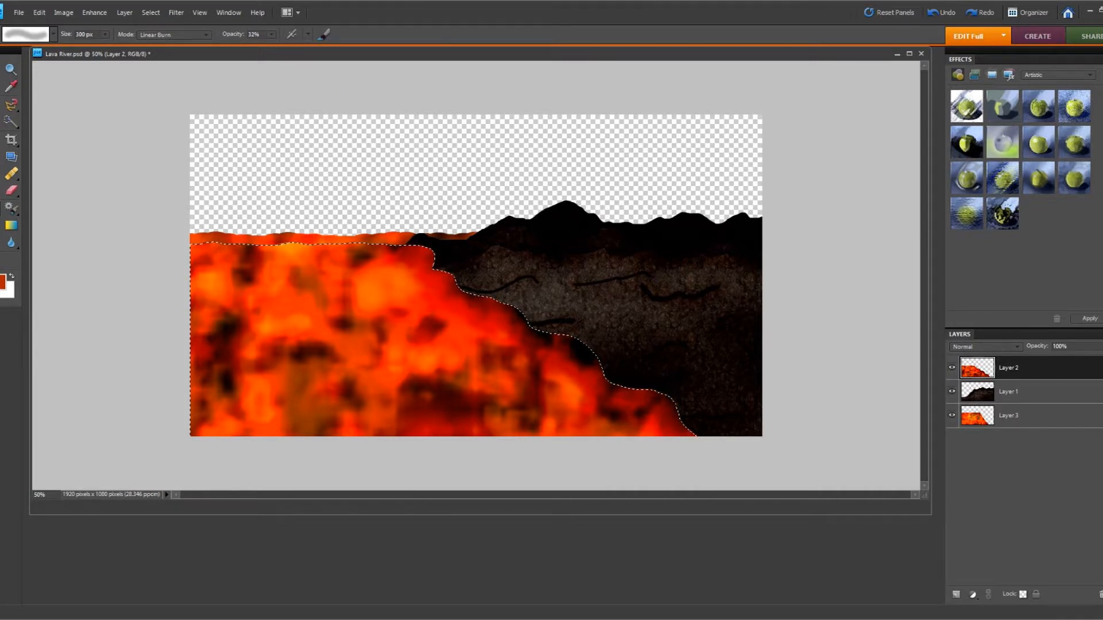
Enlarge the brush to 799 px at 40% opacity and shade the lower part of the front lava on Layer 2
left_click(106, 34)
left_click_drag(105, 45, 110, 45)
left_click(271, 34)
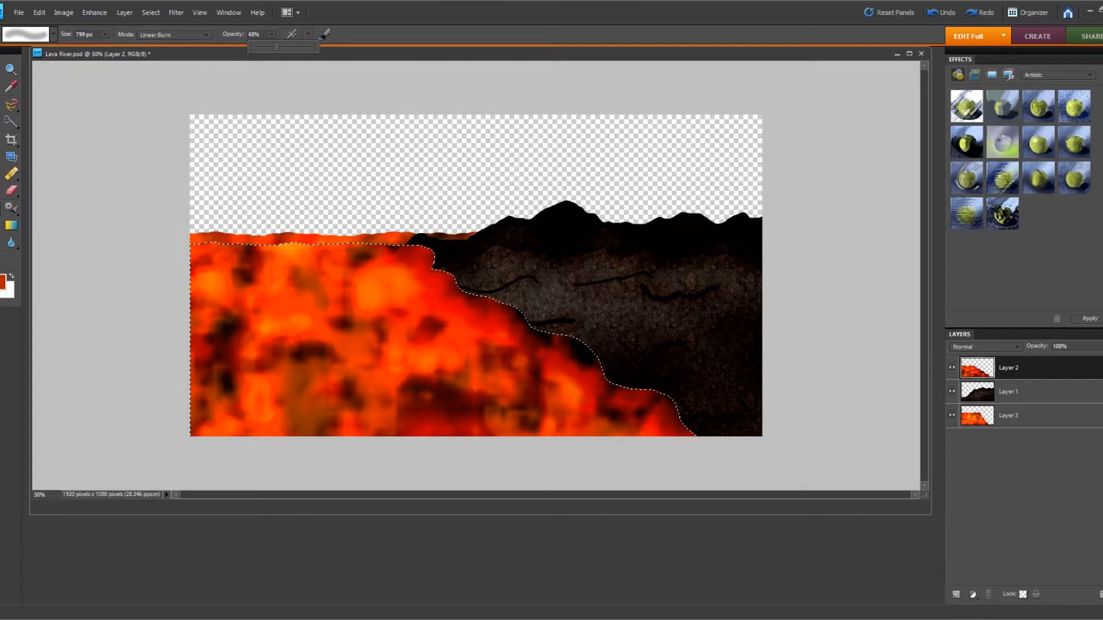
left_click(273, 386)
left_click(500, 409)
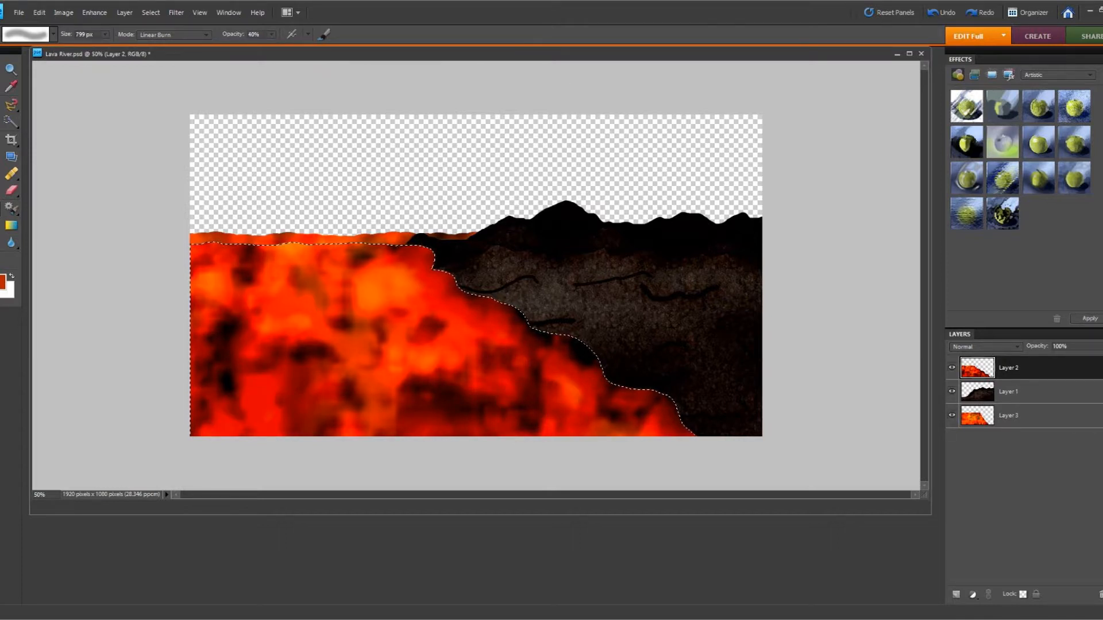
Select the whole back lava area on Layer 3 with the Quick Selection tool
left_click(1009, 415)
left_click(11, 122)
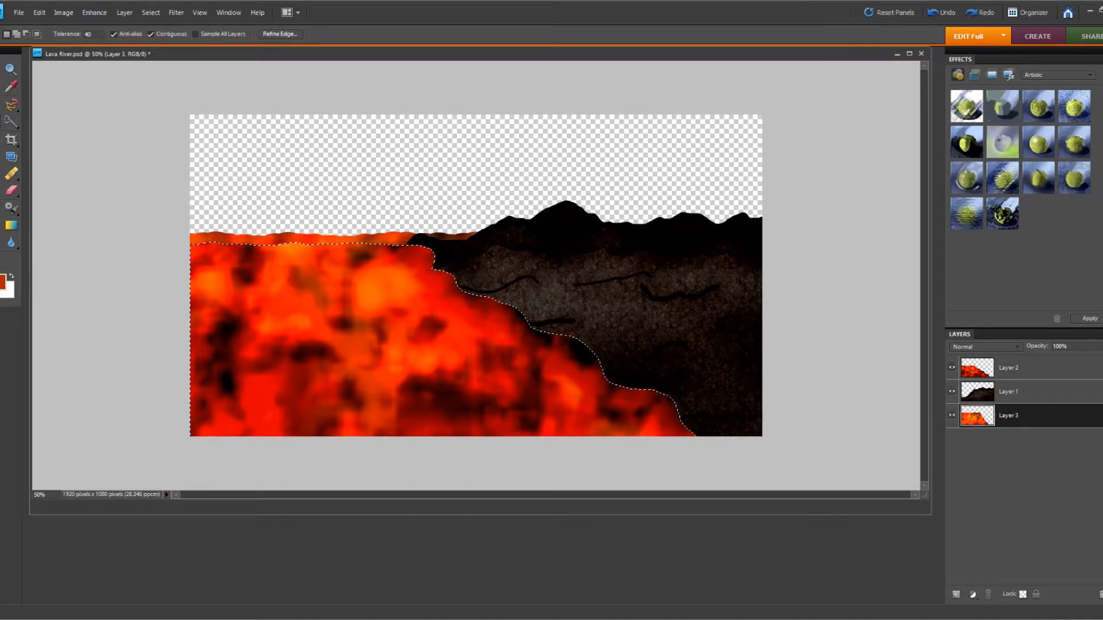
left_click(402, 385)
left_click(11, 122)
left_click(425, 367)
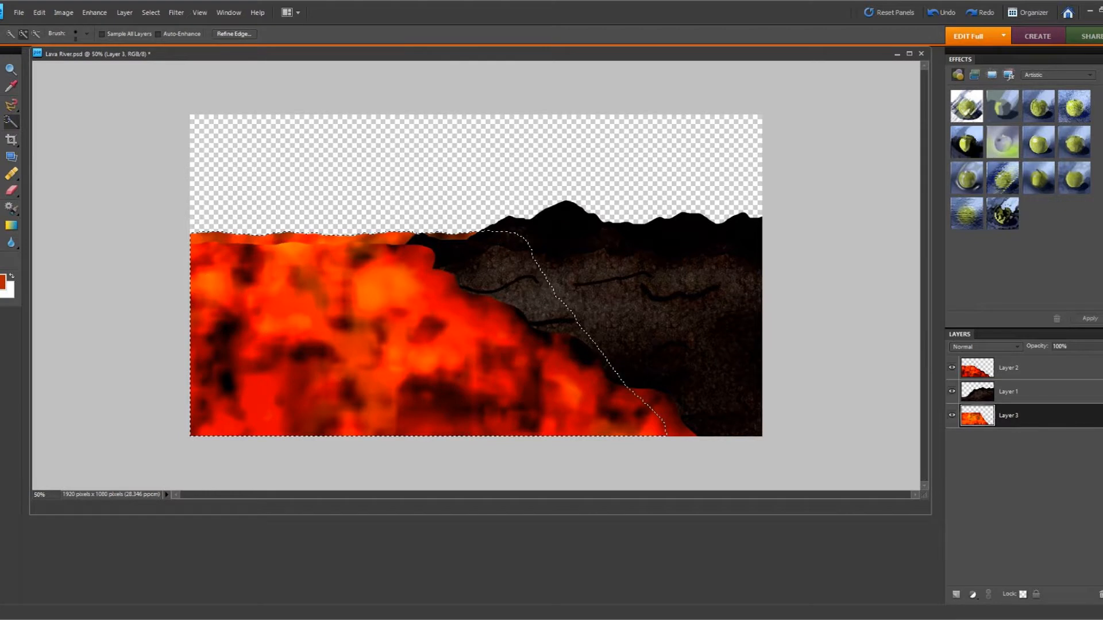
Shade the selected back lava on Layer 3 in Linear Burn mode at 40% opacity and clear the selection
key("b")
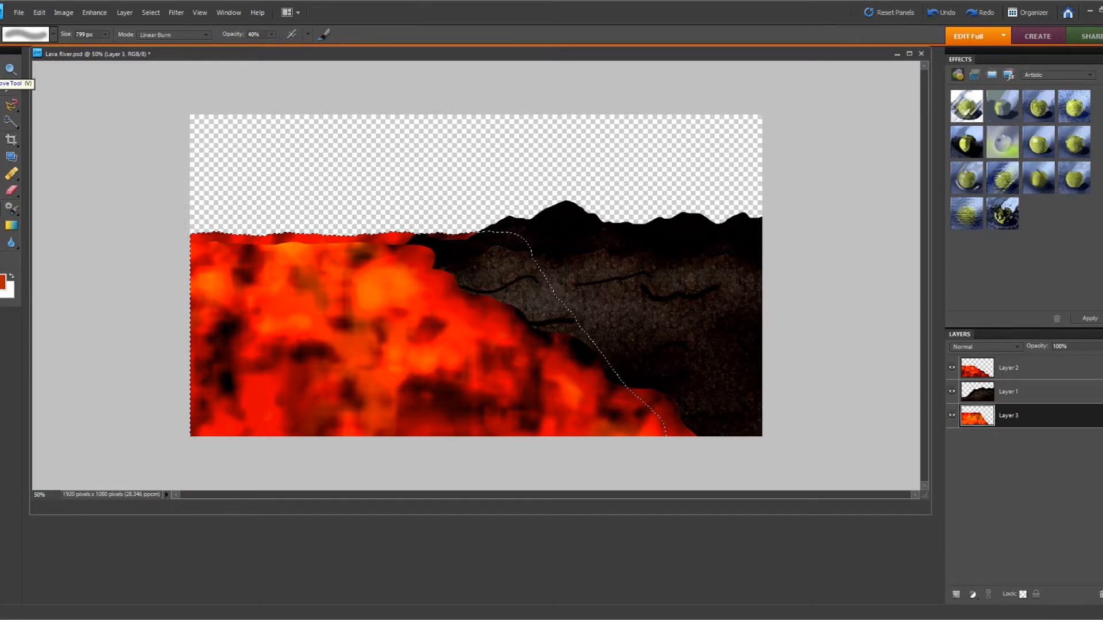
left_click(150, 12)
left_click(162, 36)
Set up the Eraser with a soft 45 px brush
left_click(11, 190)
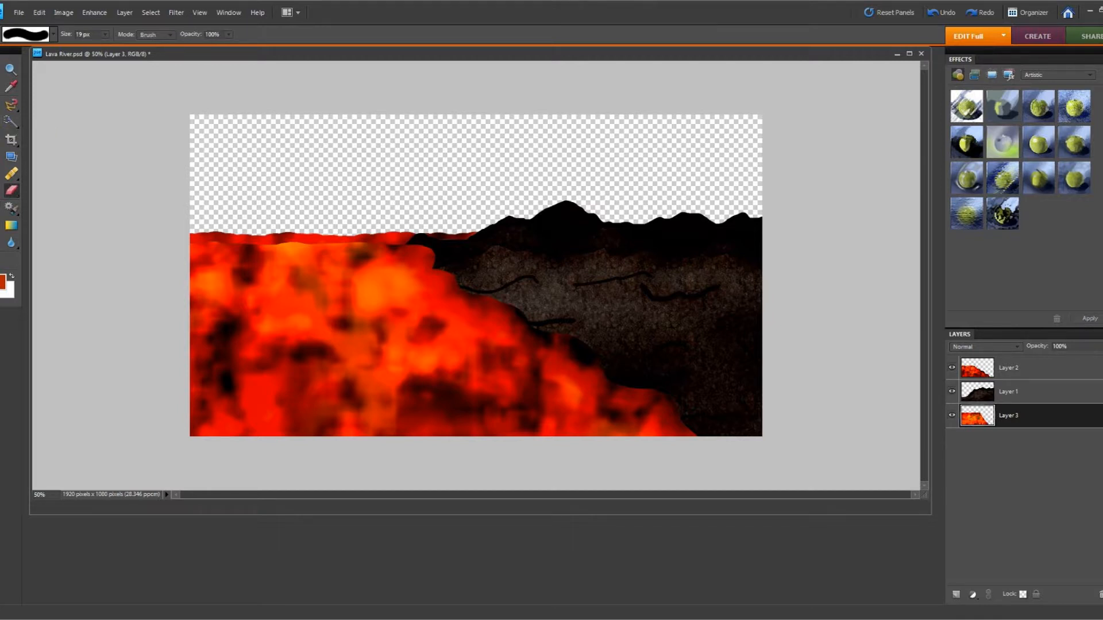
left_click(52, 35)
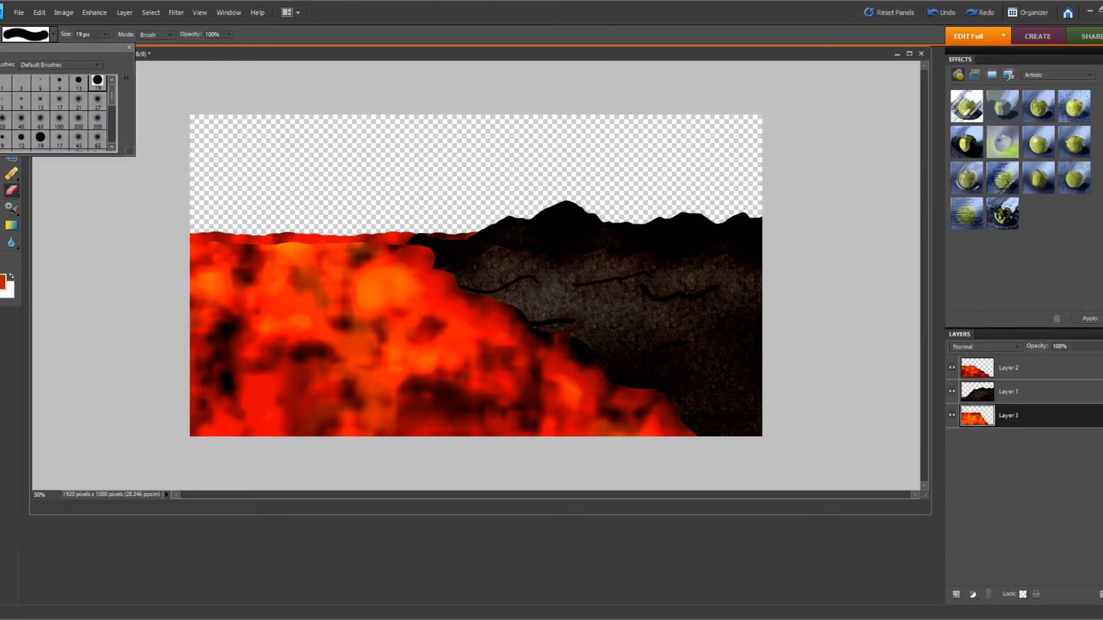
left_click(40, 117)
left_click(21, 118)
left_click(195, 240)
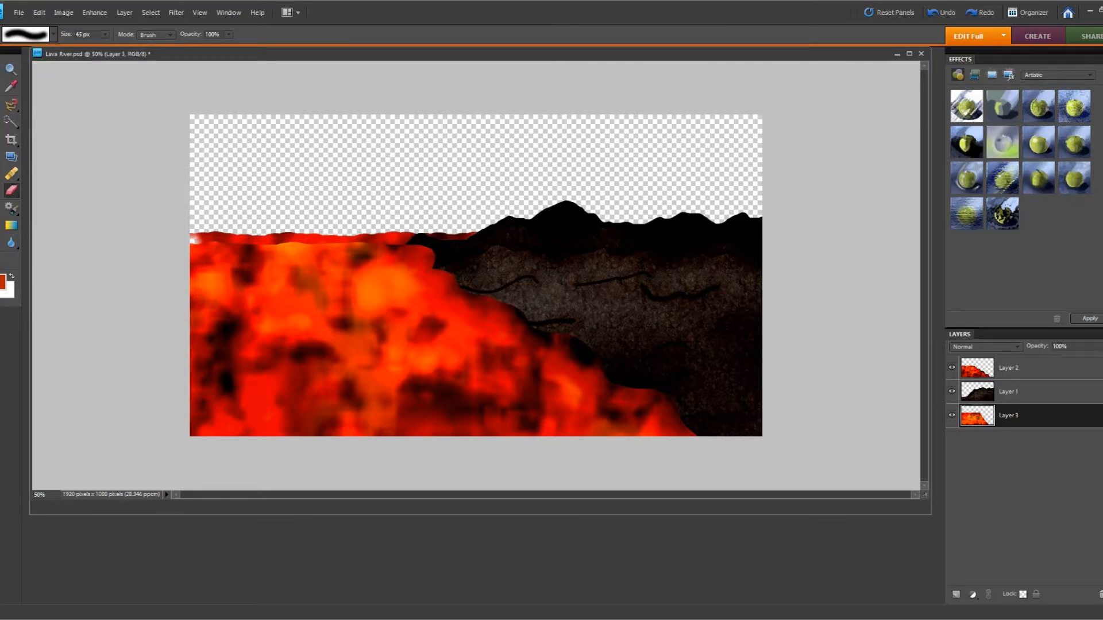
left_click(39, 13)
left_click(67, 24)
left_click(1010, 368)
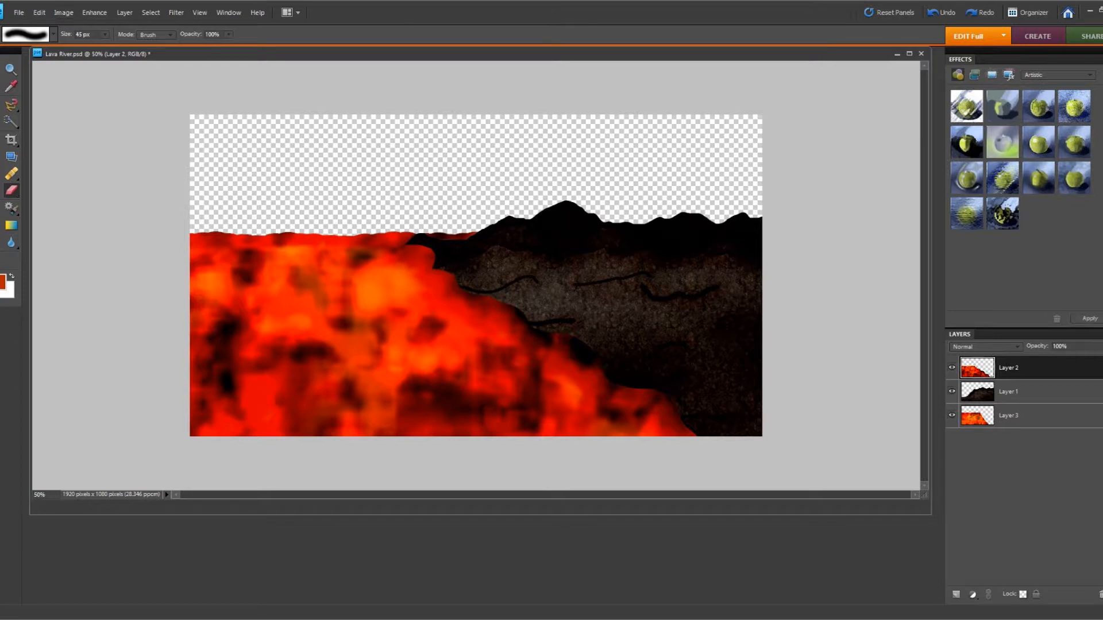
left_click(39, 12)
left_click(69, 25)
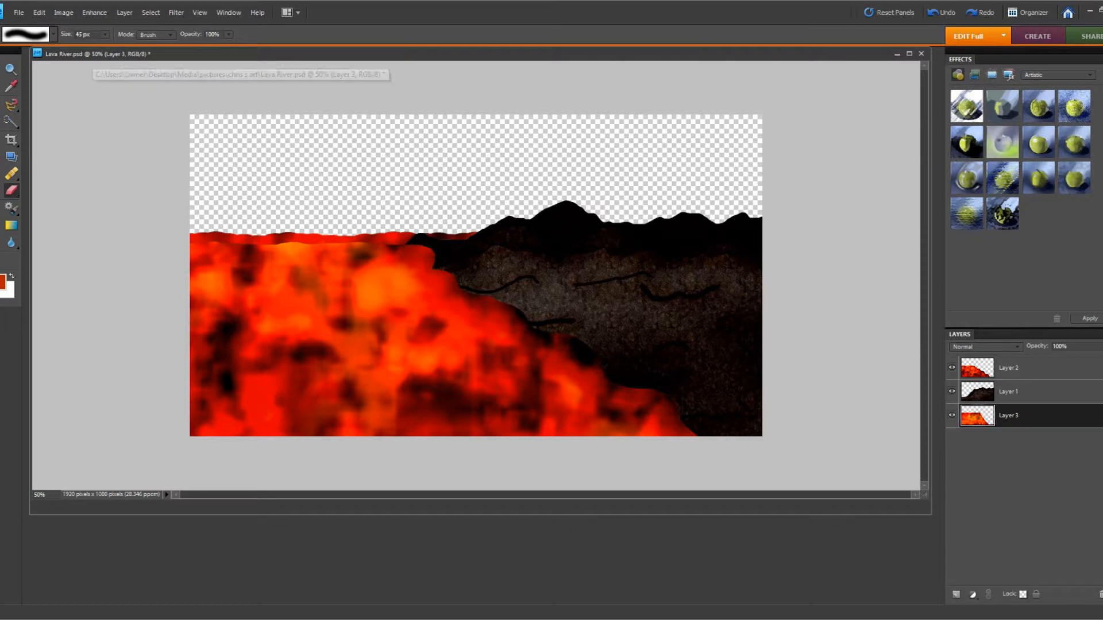
Soften the front lava's upper edge on Layer 2 with the 45 px eraser and reduce the eraser to a soft 17 px brush
left_click(1028, 368)
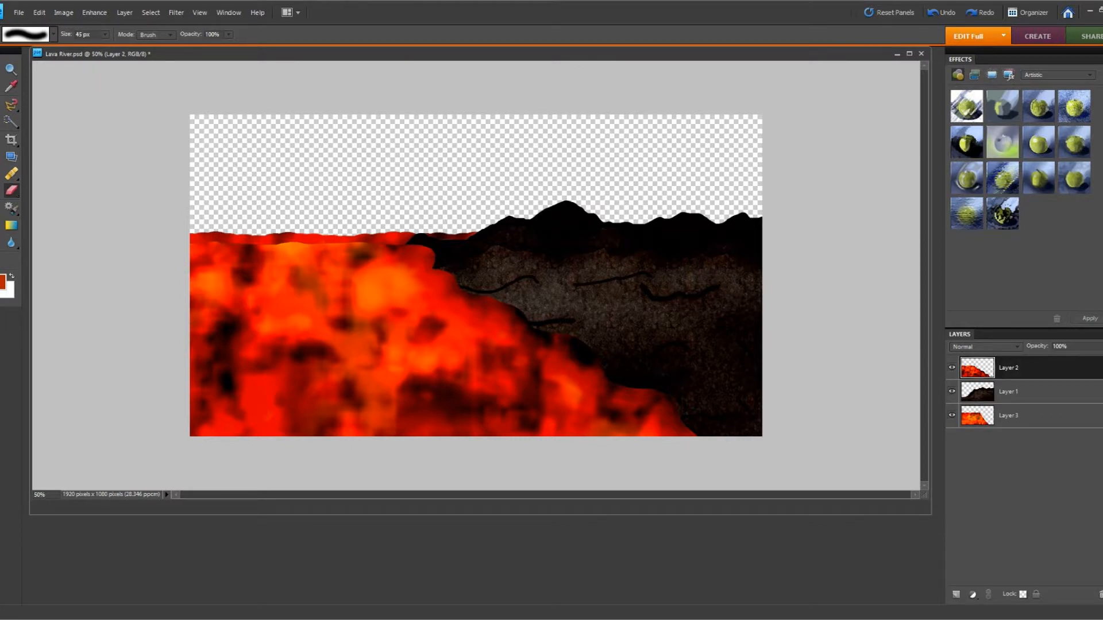
left_click_drag(372, 241, 234, 242)
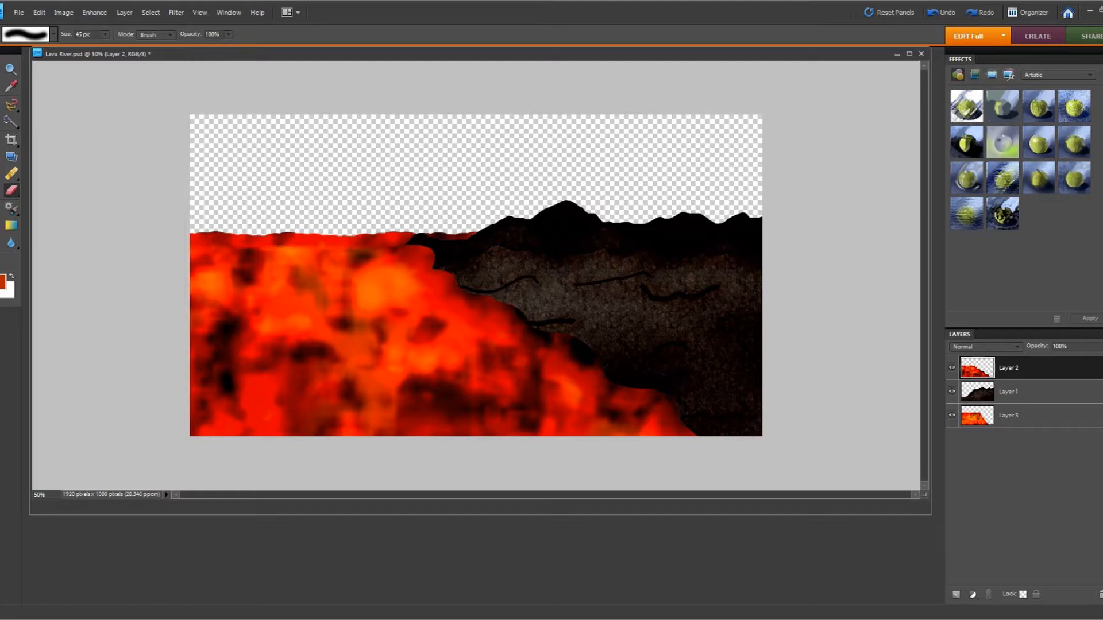
left_click(54, 34)
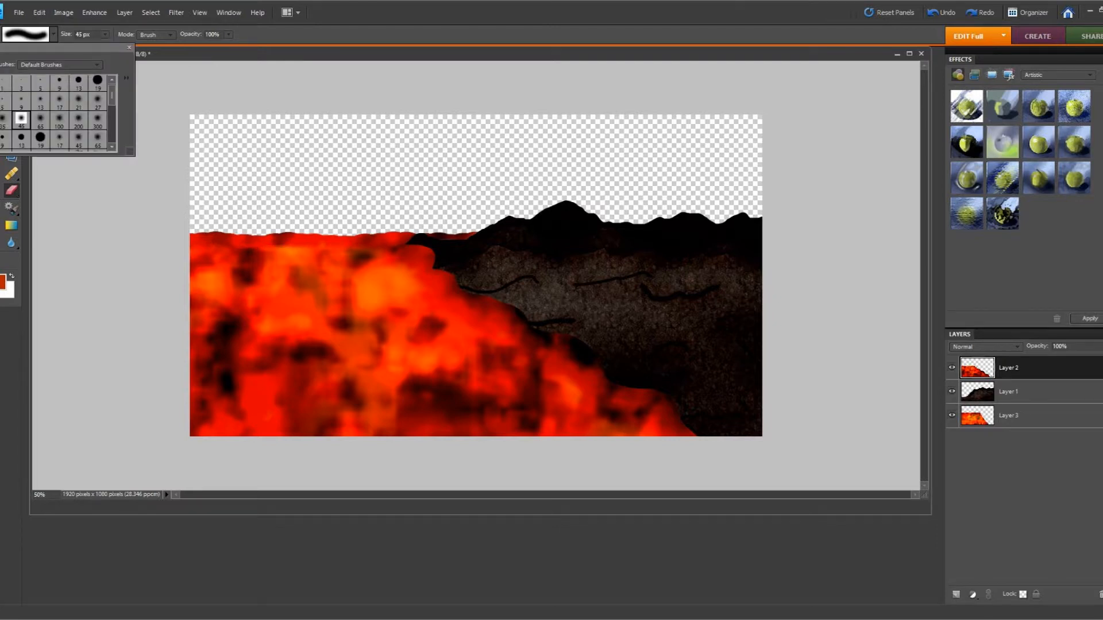
left_click(59, 101)
key("Escape")
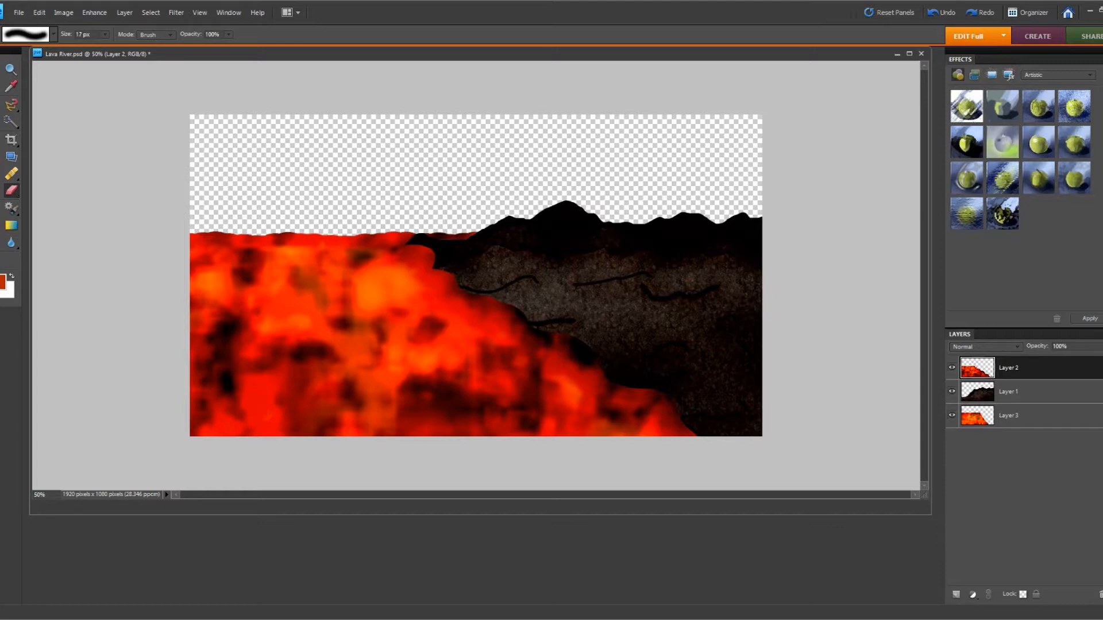
Select the front lava on Layer 2 by picking the empty area around it with the Magic Wand and inverting the selection
key("w")
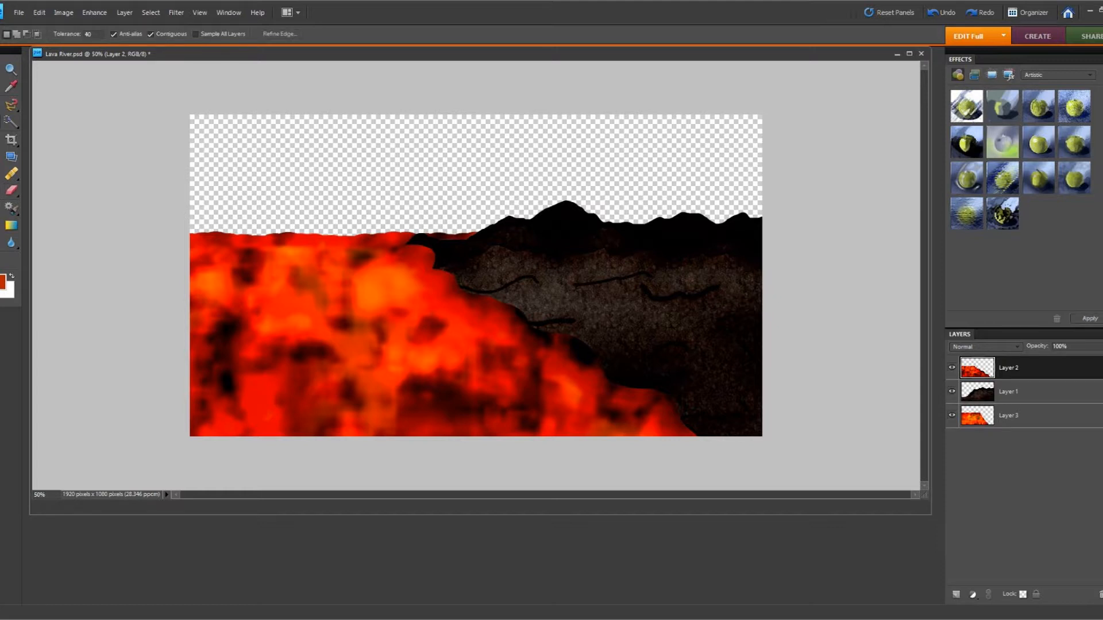
key("w")
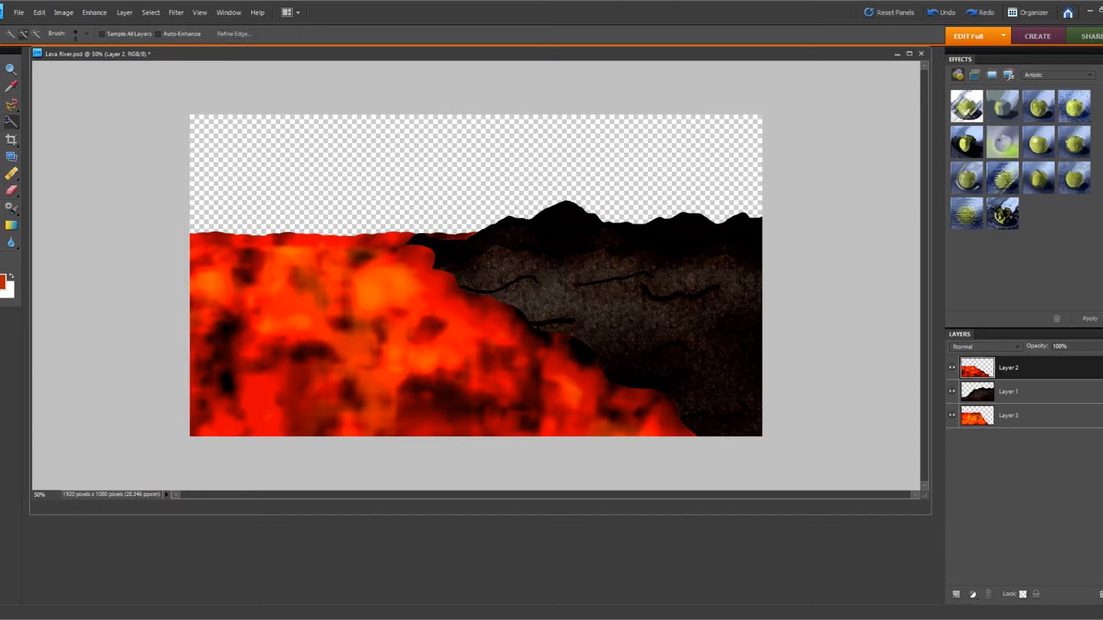
key("w")
left_click(500, 255)
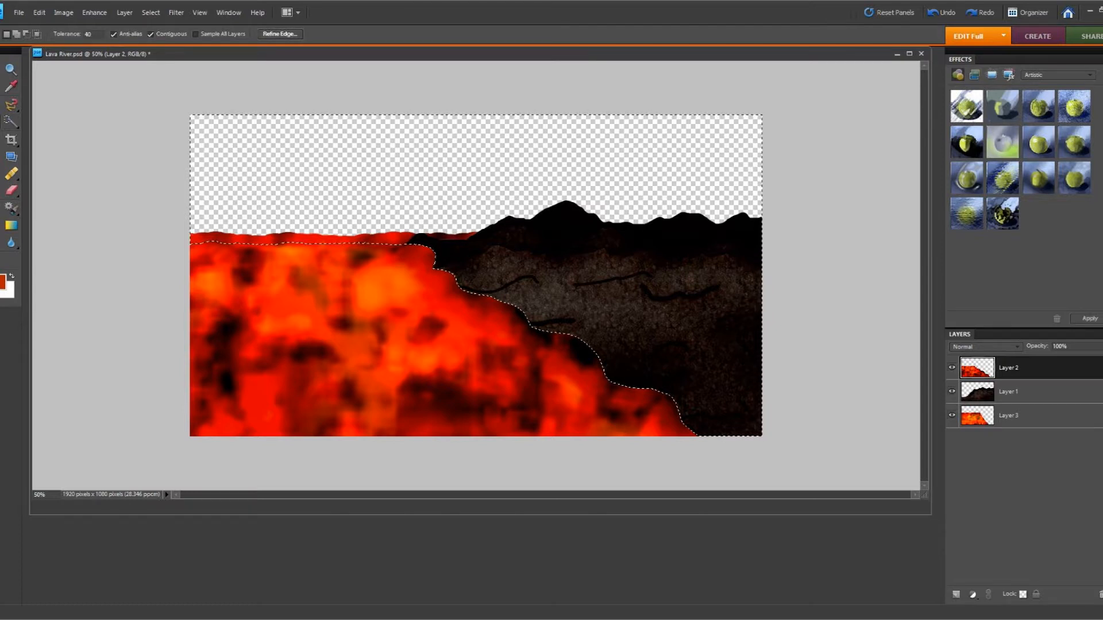
right_click(500, 254)
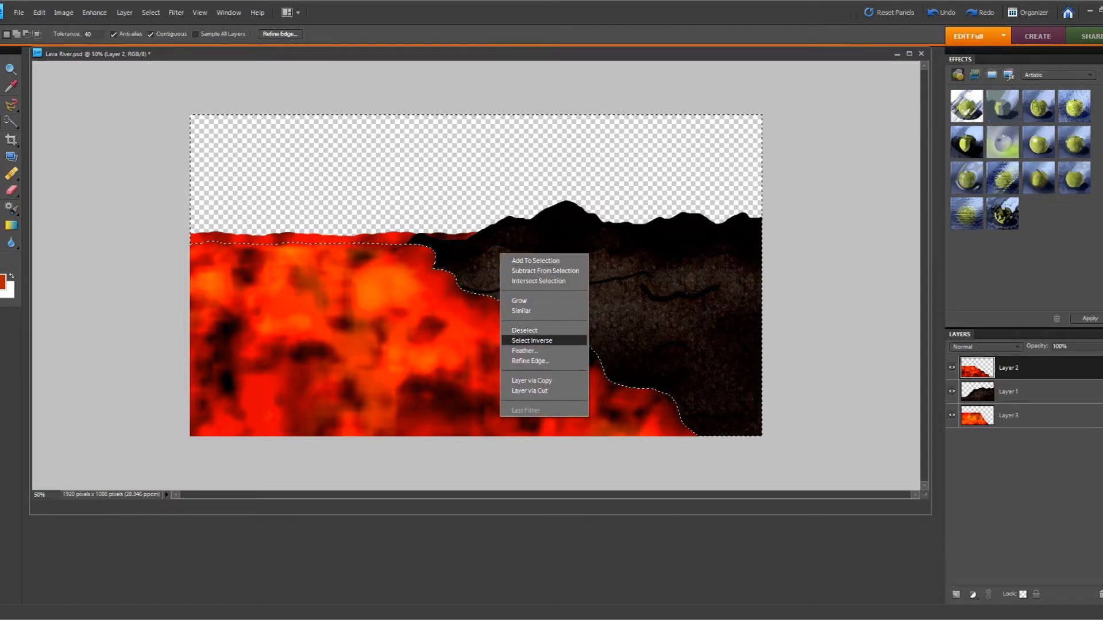
left_click(532, 341)
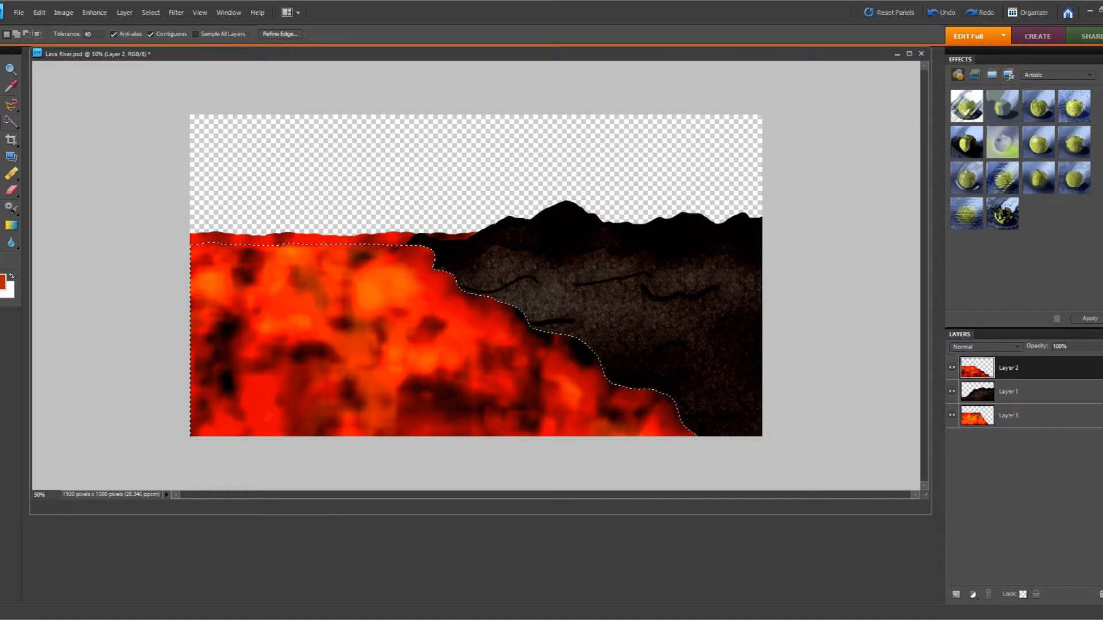
Set up a soft 200 px brush with the bright red foreground colour ef1600
key("b")
left_click(53, 35)
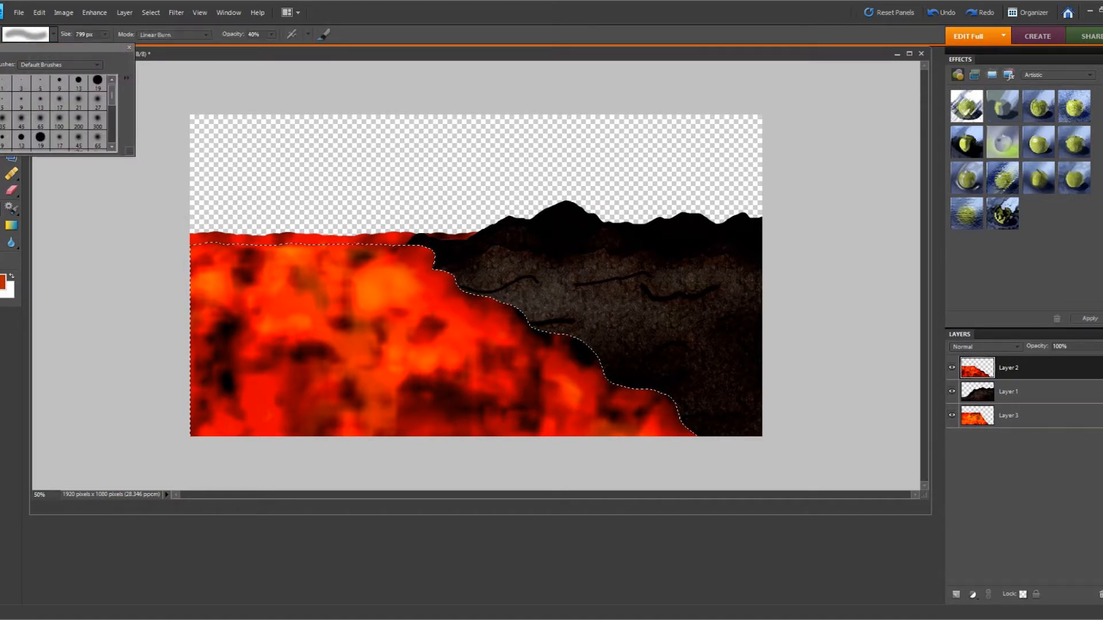
left_click(78, 119)
left_click(3, 282)
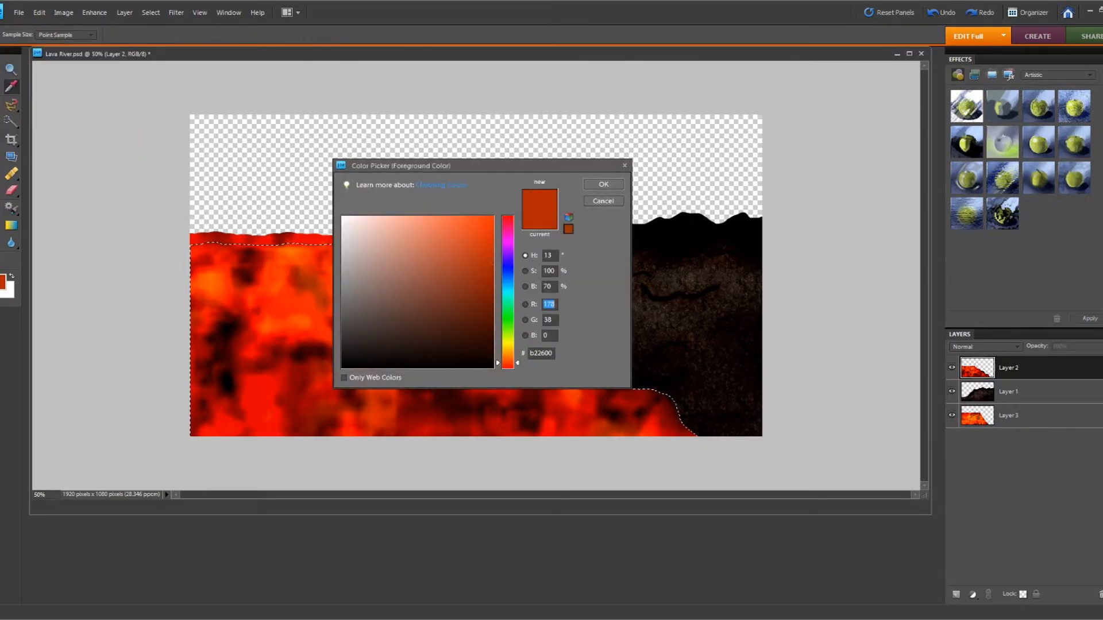
left_click(493, 225)
left_click(508, 365)
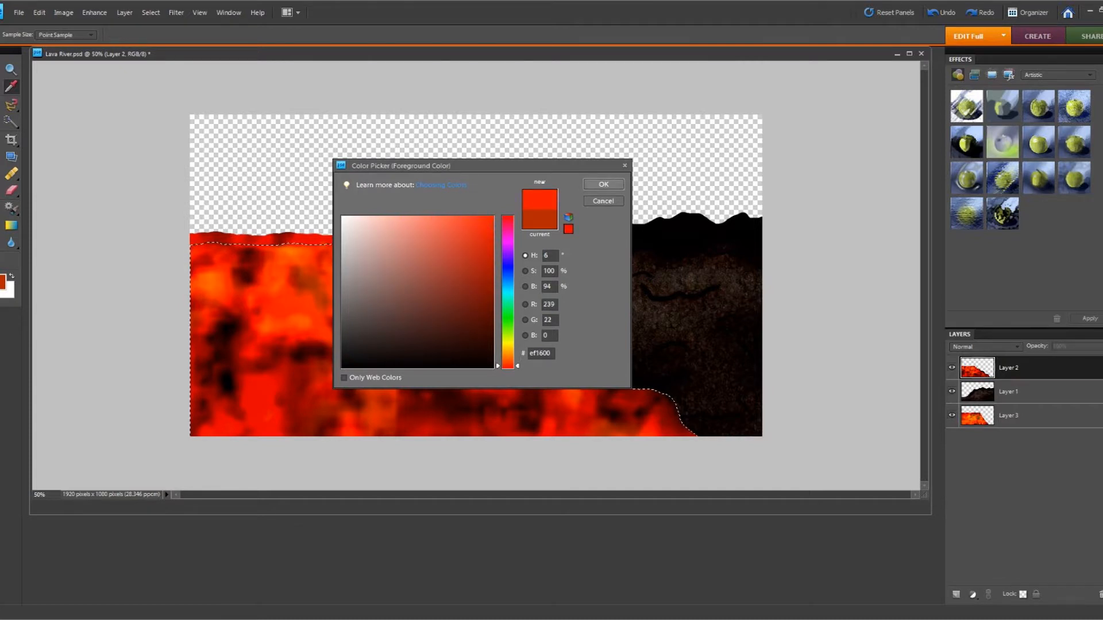
left_click(603, 184)
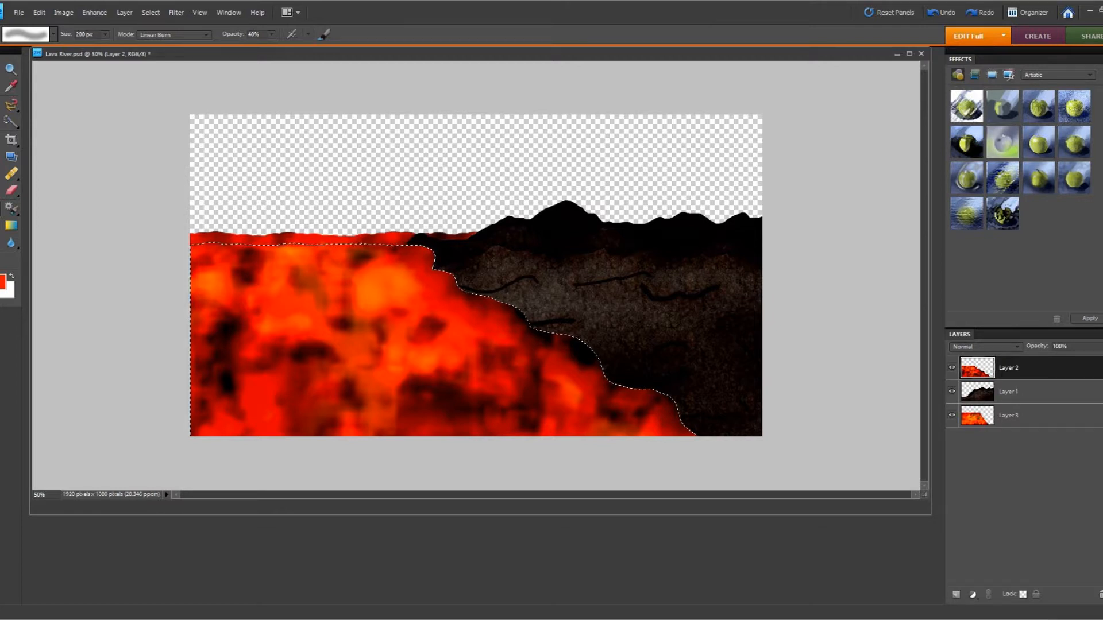
Raise the brush opacity to 61% and shade the front lava's sloping right edge in darker red c41200
left_click(271, 35)
left_click_drag(280, 46, 284, 46)
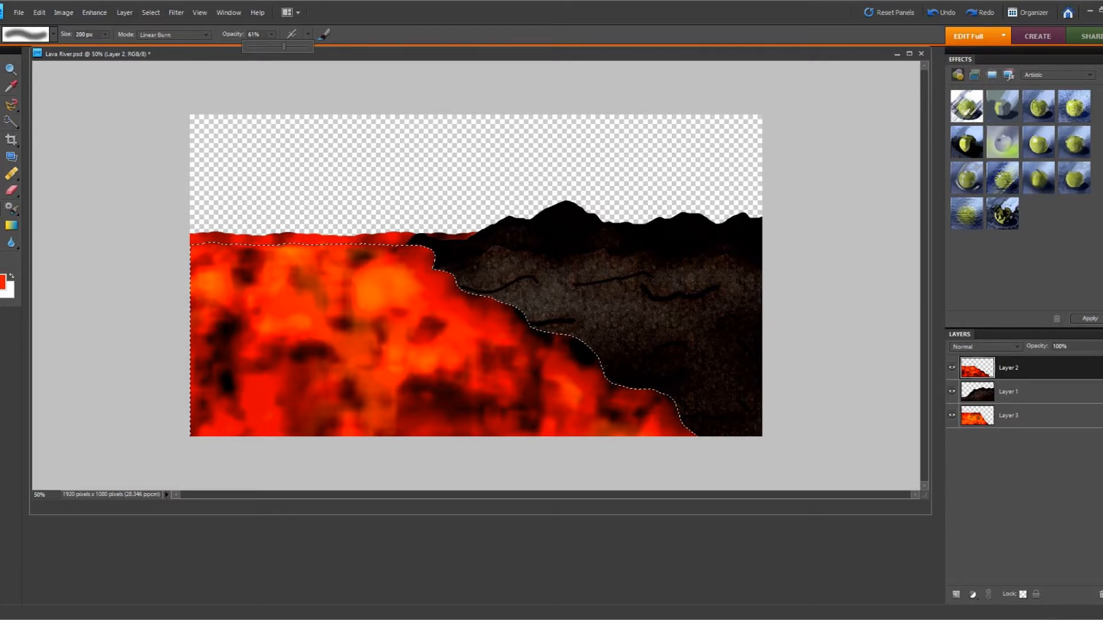
key("Return")
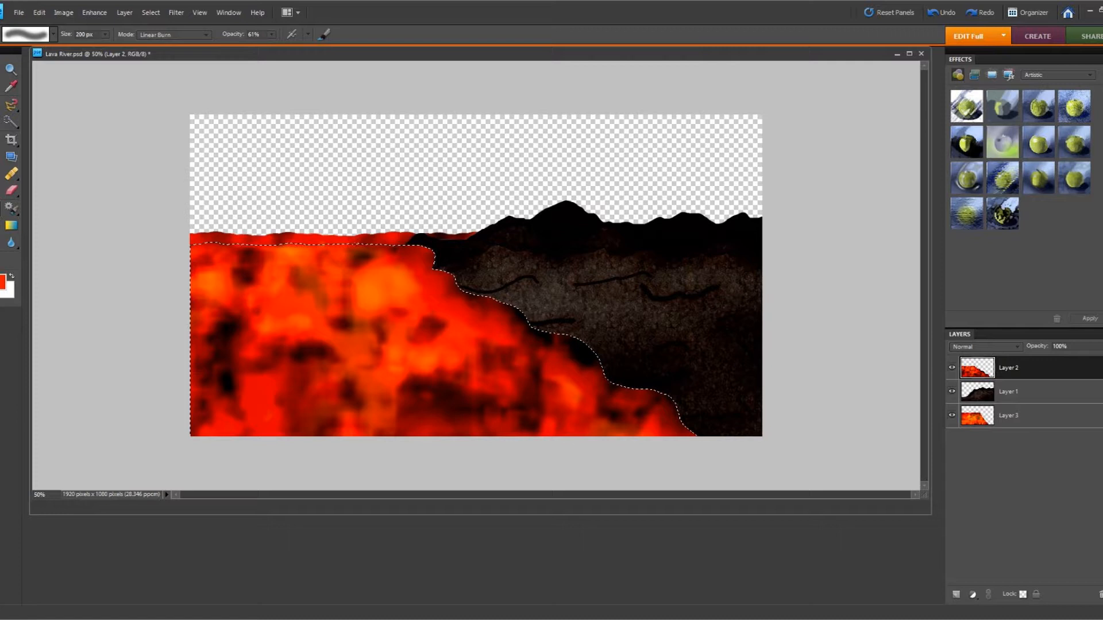
left_click(3, 282)
left_click(493, 253)
key("Return")
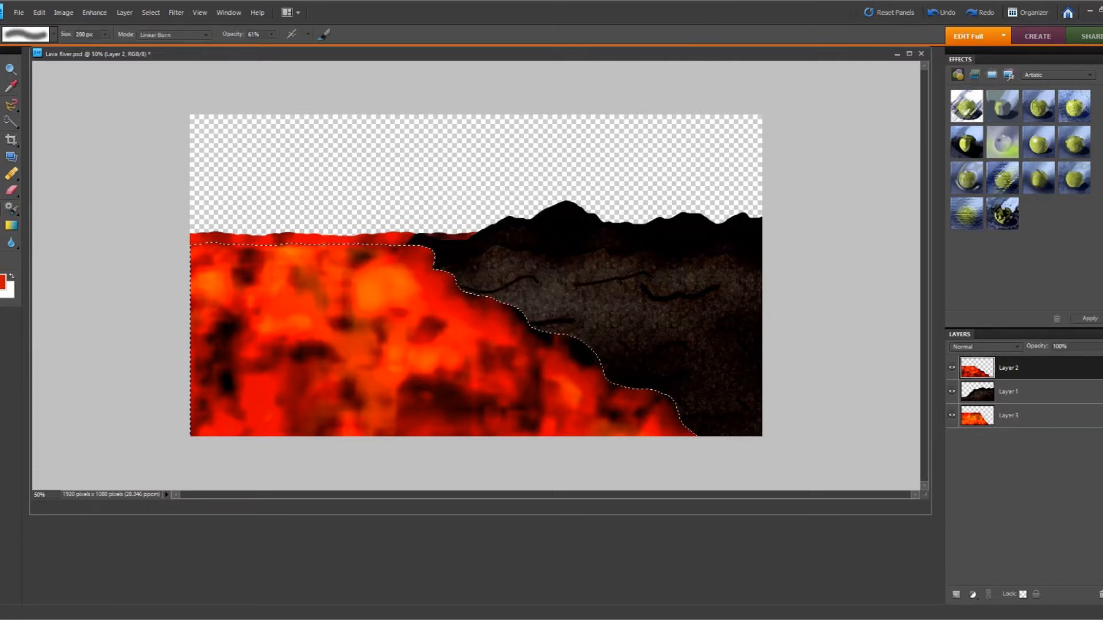
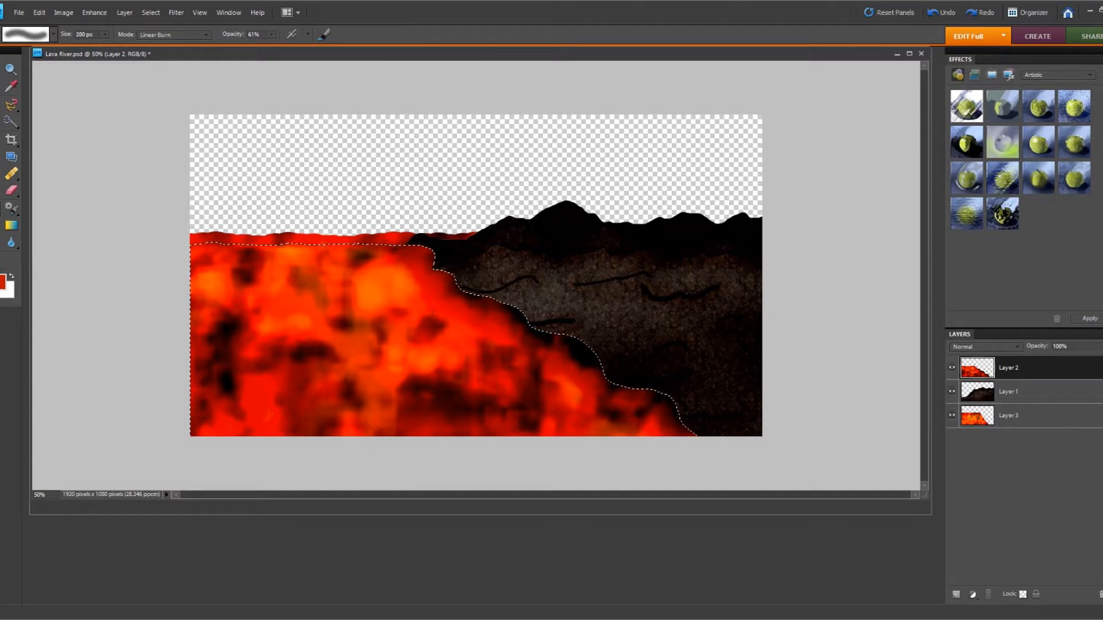
Brighten the lower part of the front lava with a bright orange 493 px brush of hue 31 in Vivid Light mode
left_click(2, 283)
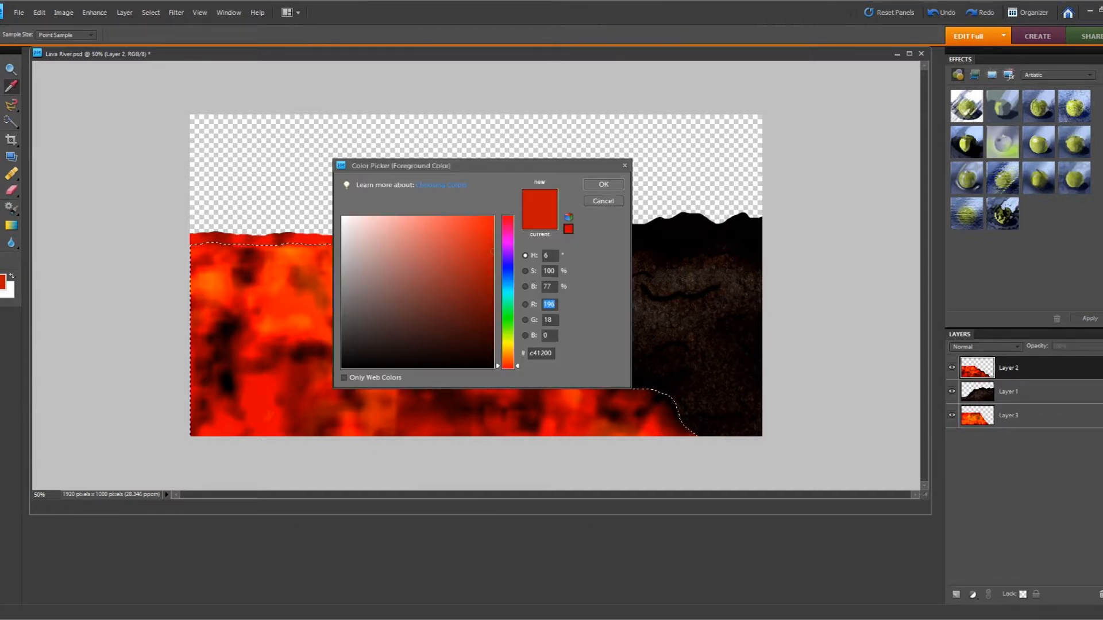
left_click_drag(508, 366, 507, 355)
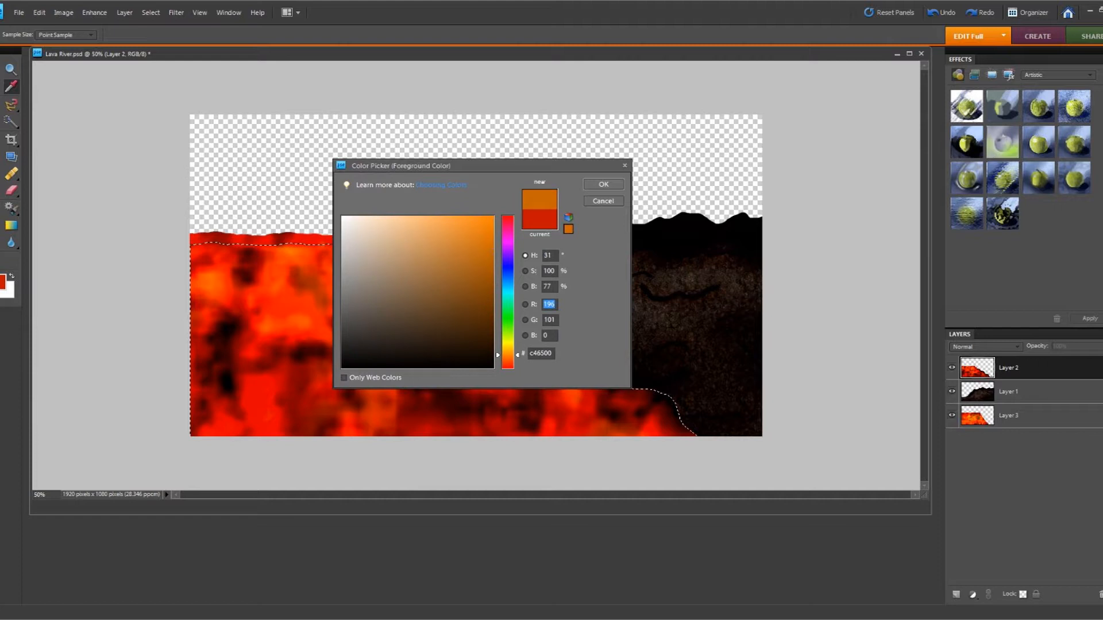
left_click(466, 216)
key("Return")
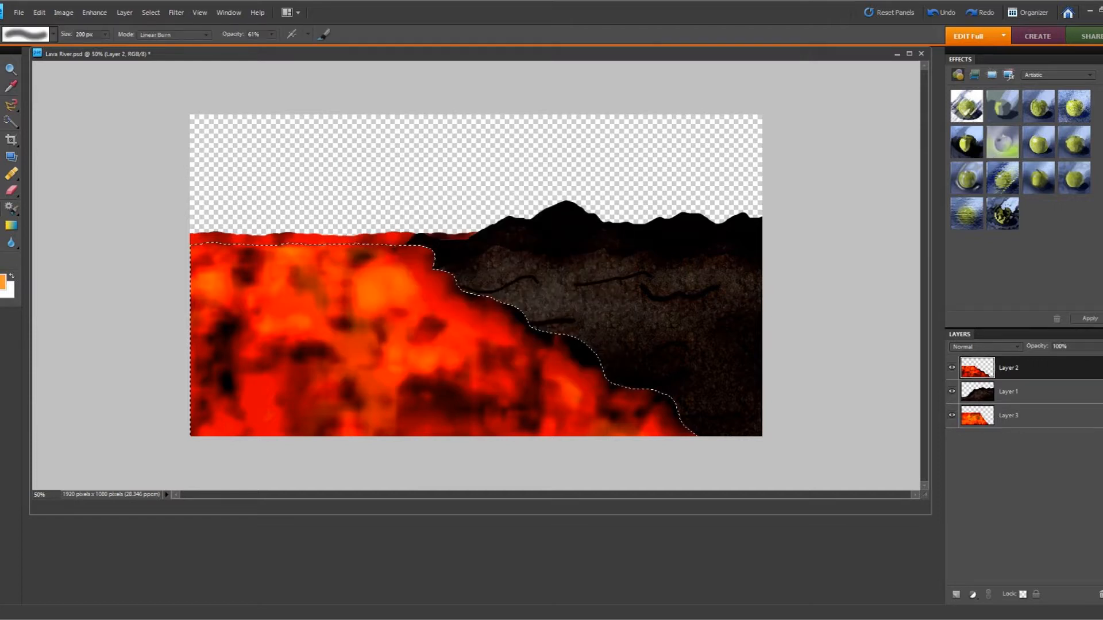
left_click(174, 35)
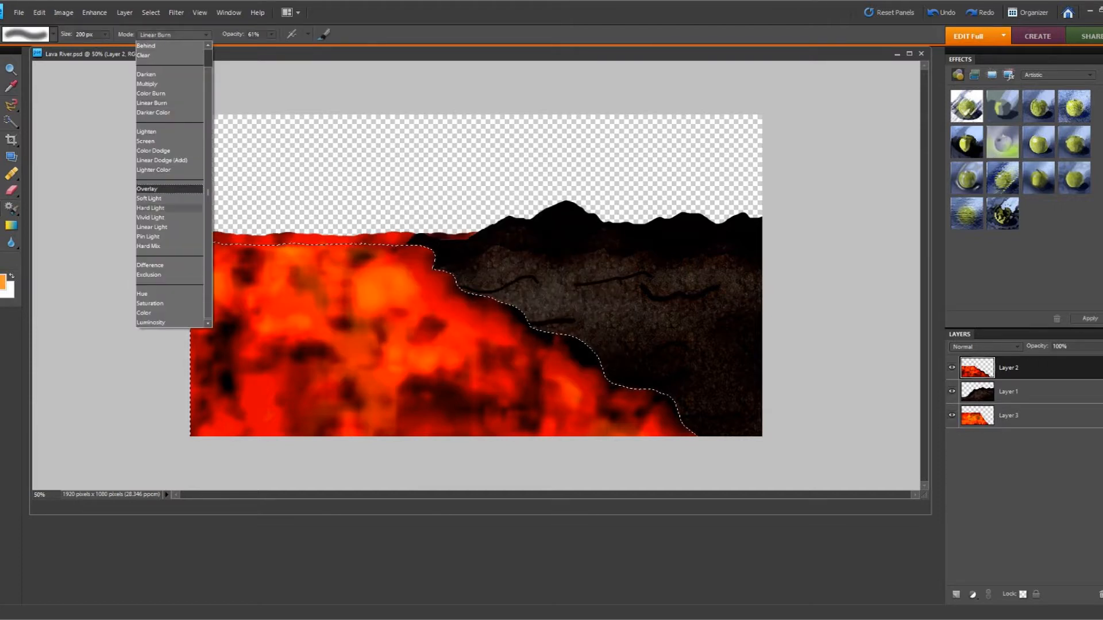
left_click(156, 218)
left_click(106, 35)
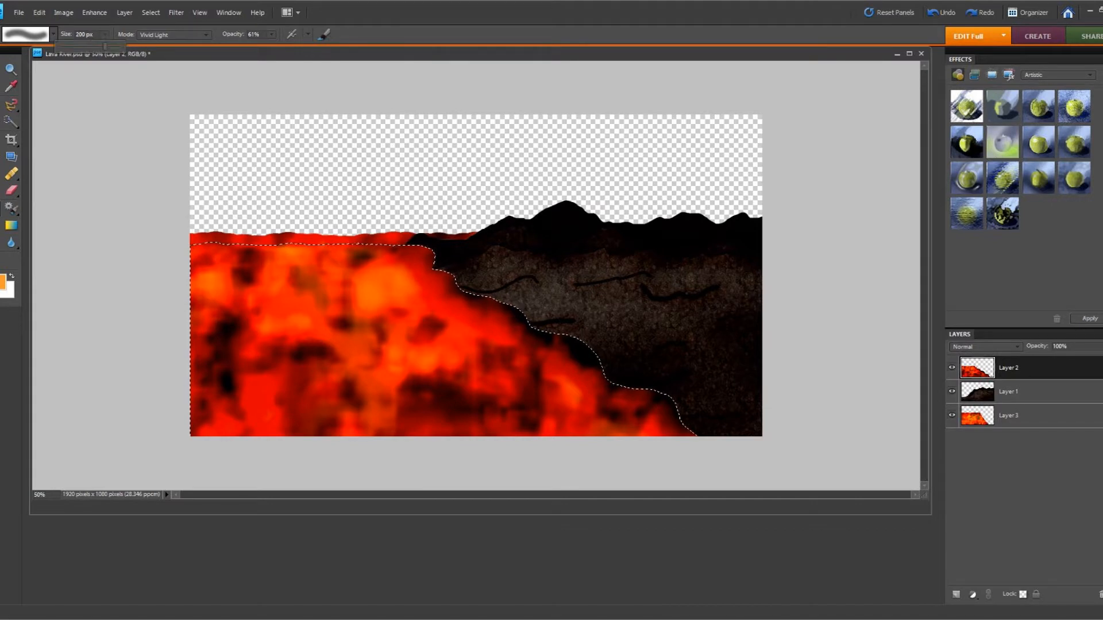
left_click_drag(105, 46, 109, 46)
left_click(247, 386)
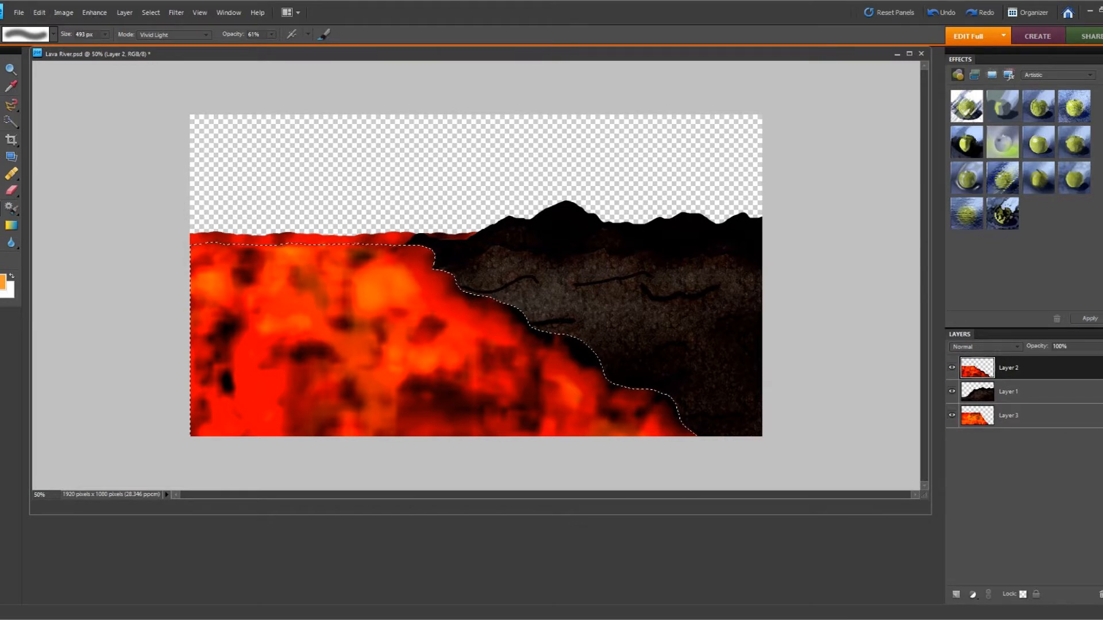
Brighten the lower part of the front lava further with the orange brush in Linear Light mode
left_click(173, 35)
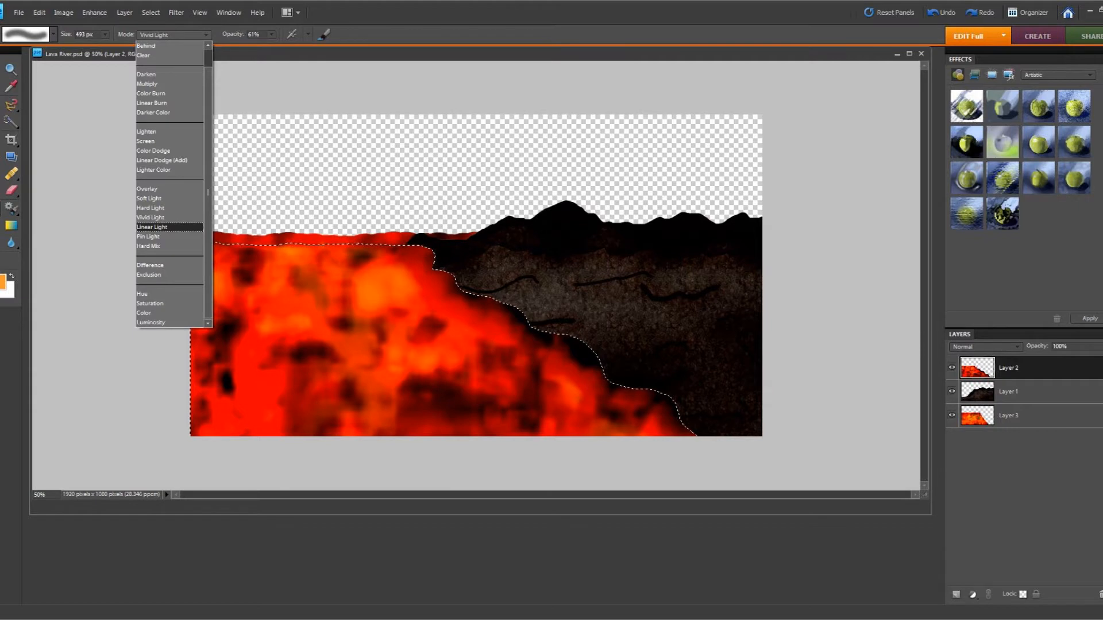
left_click(152, 227)
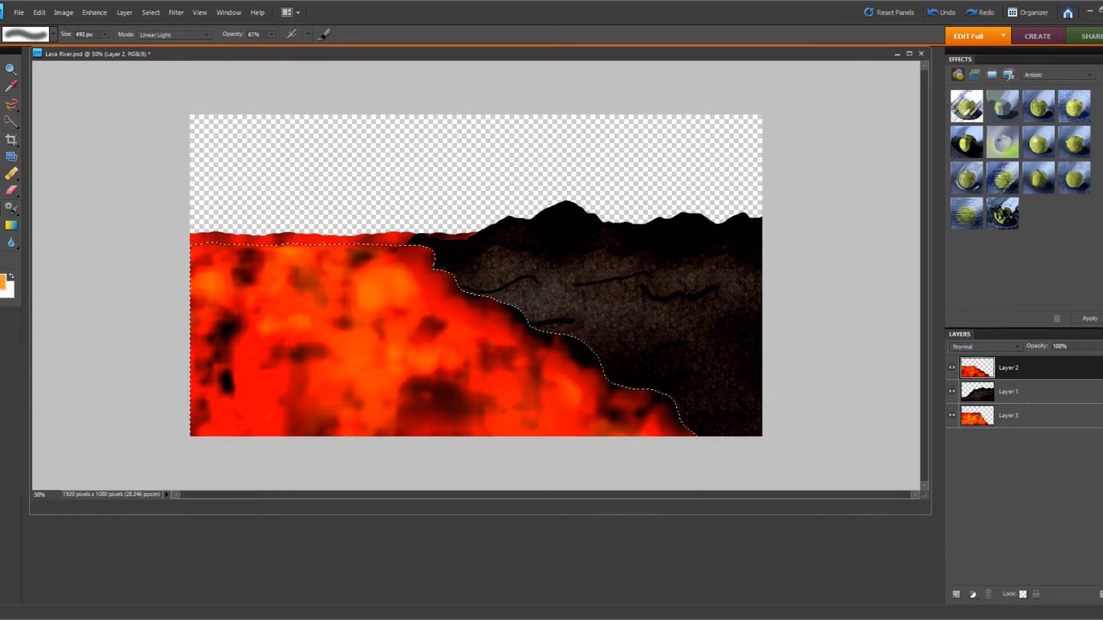
left_click_drag(263, 421, 225, 423)
Highlight the lower-left part of the front lava in Pin Light mode with the brush enlarged to 533 px
left_click(173, 34)
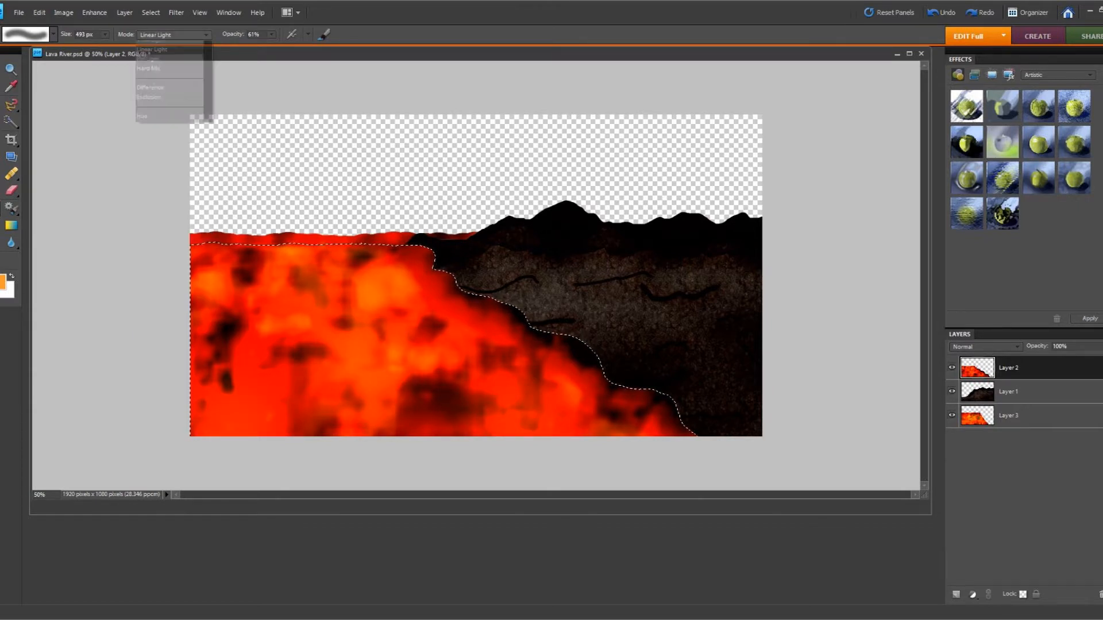
left_click(148, 236)
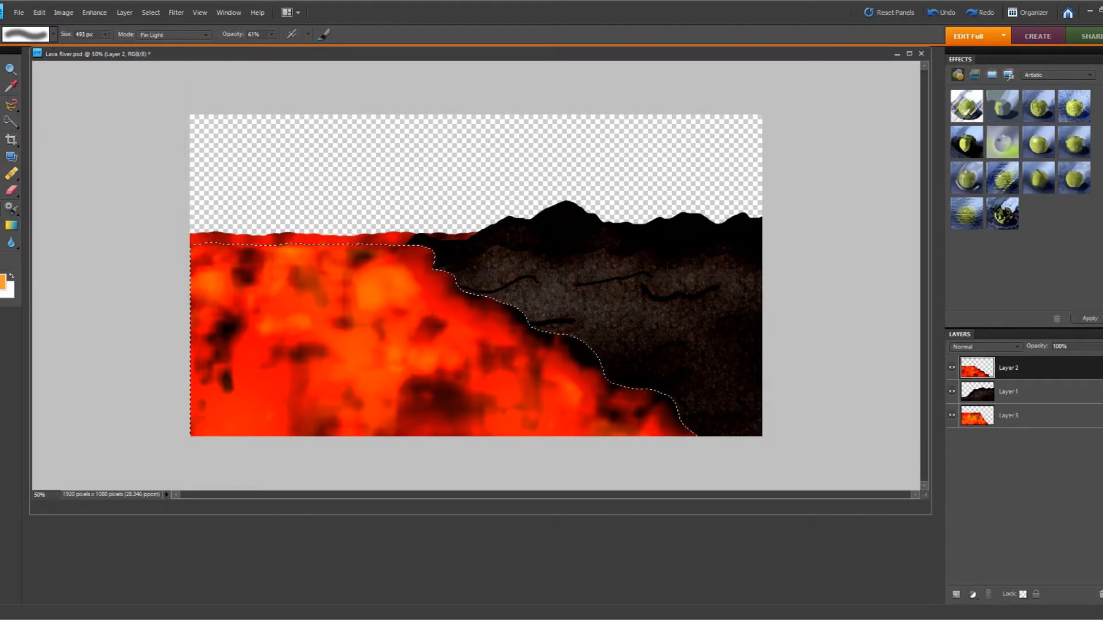
left_click(105, 34)
left_click_drag(105, 46, 106, 46)
left_click(108, 54)
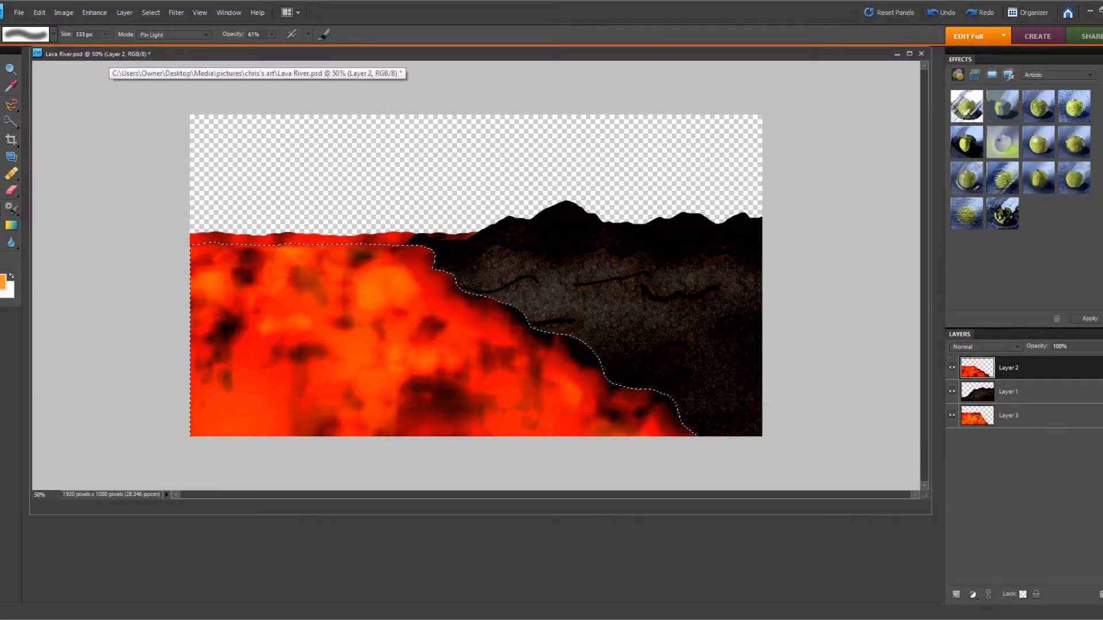
Shift the foreground orange slightly toward yellow and brighten the front lava's lower-left corner
left_click(3, 282)
left_click_drag(508, 355, 508, 354)
left_click(603, 184)
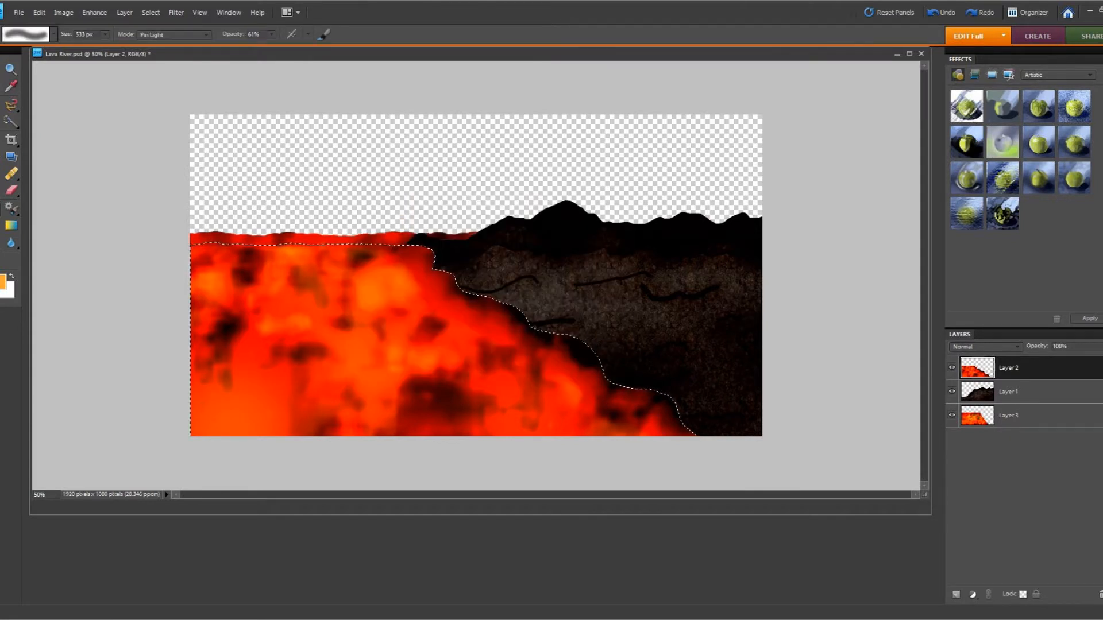
Lighten dark patches along the front lava's bottom, left side and center with the 533 px orange brush in Pin Light mode
left_click(511, 432)
left_click(223, 308)
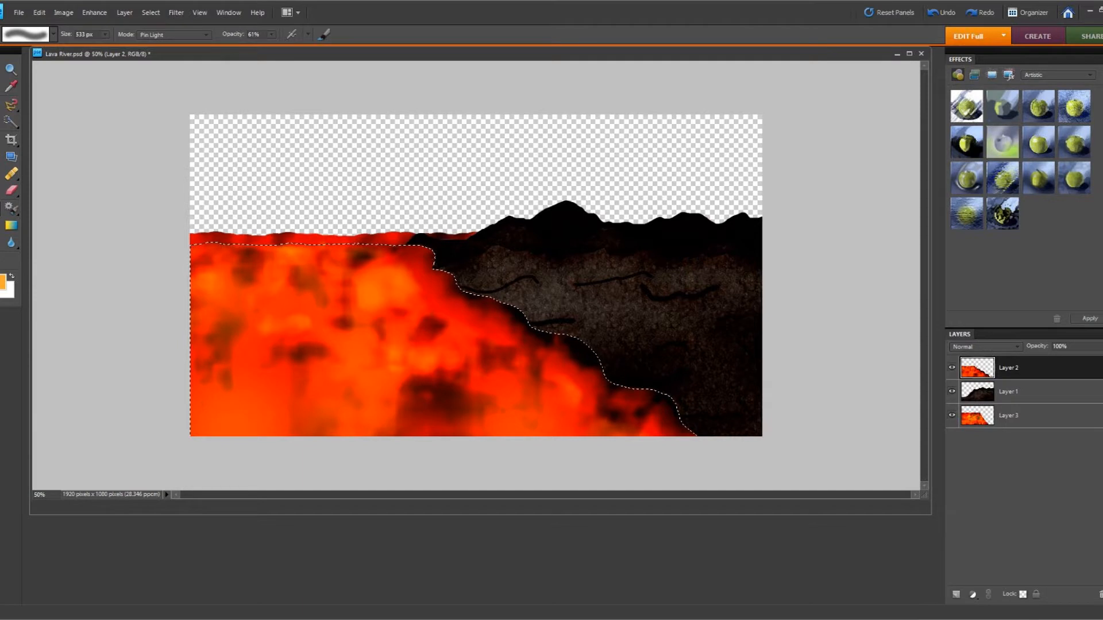
left_click(417, 360)
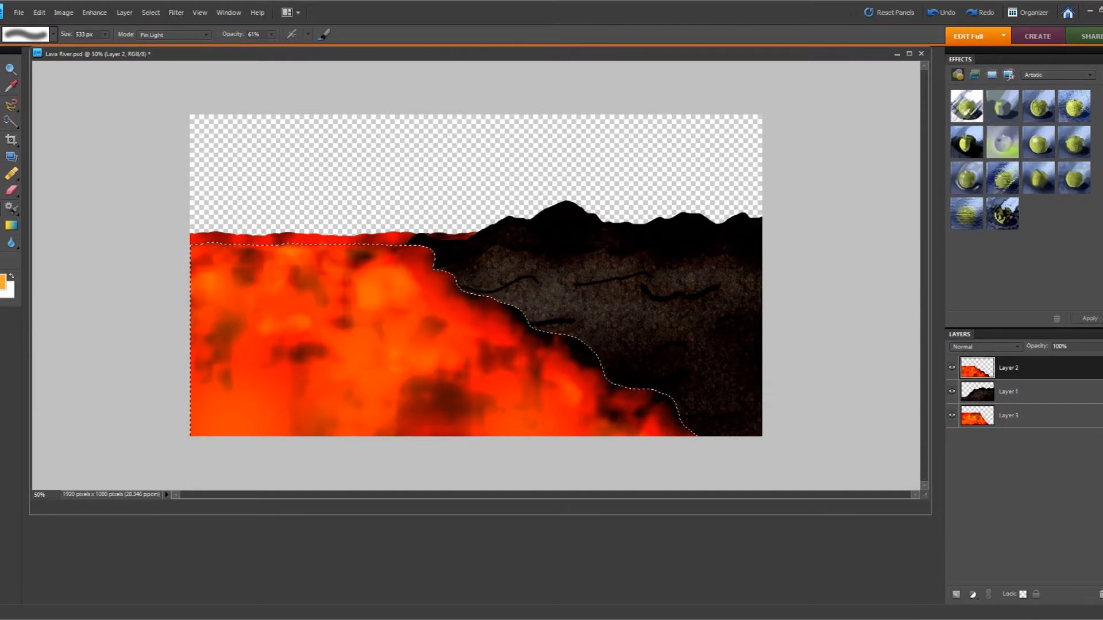
Choose a different brush tip, set its size to 493 px and lighten the dark patch near the front lava's center
left_click(53, 34)
left_click_drag(112, 95, 112, 109)
left_click(97, 127)
left_click(105, 34)
left_click_drag(105, 46, 140, 46)
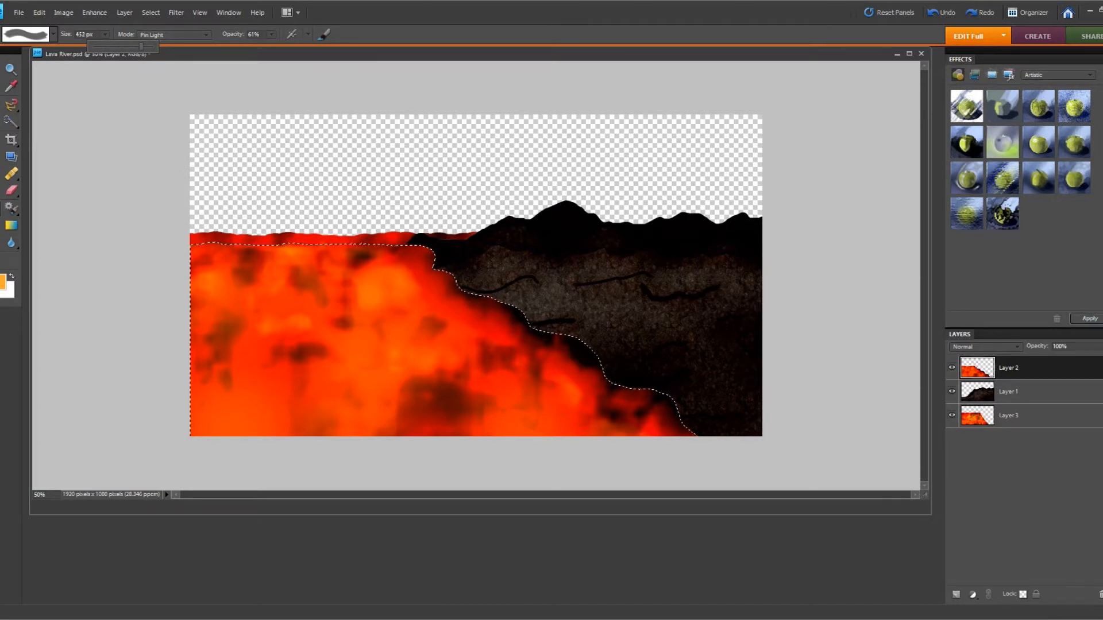
left_click(141, 55)
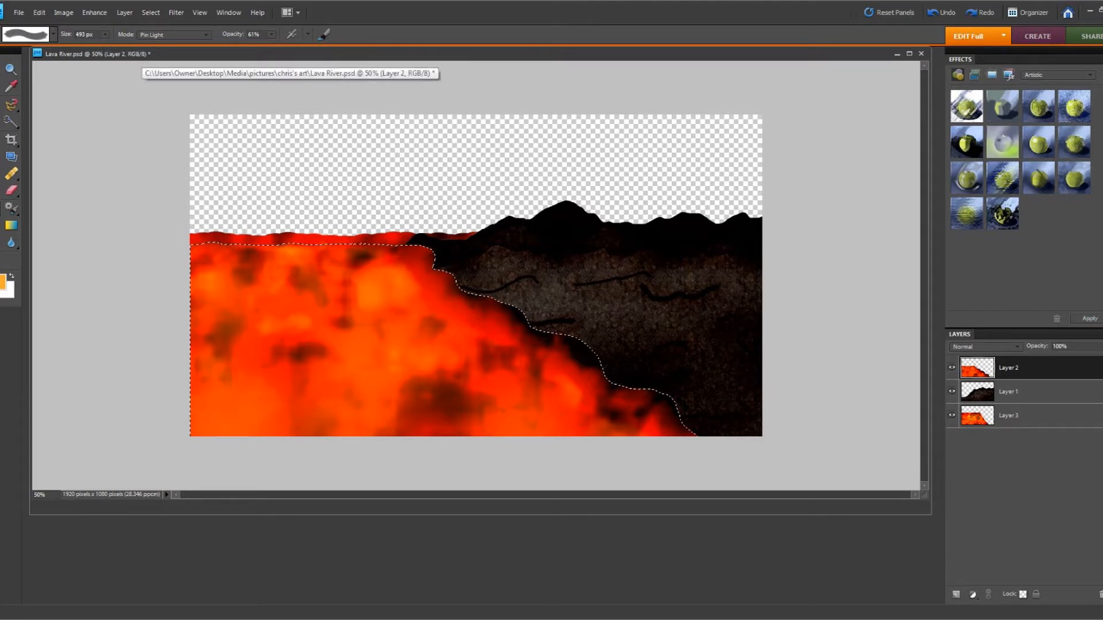
left_click(423, 365)
Brighten the center and lower-left part of the front lava with a 1012 px orange brush in Vivid Light mode
left_click(105, 34)
left_click_drag(104, 46, 107, 46)
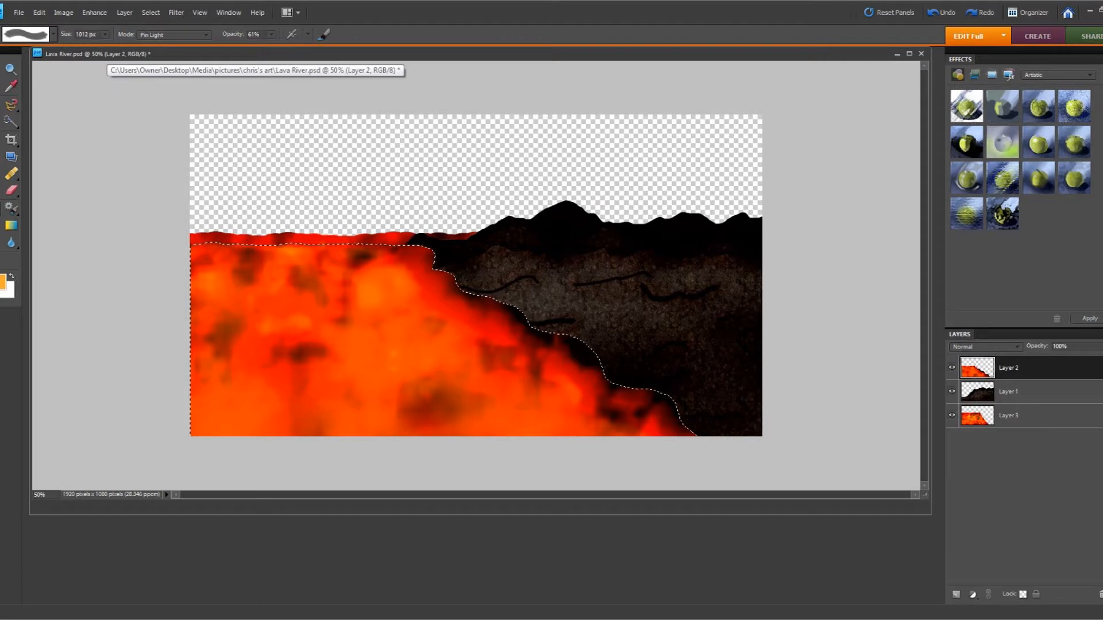
left_click(173, 34)
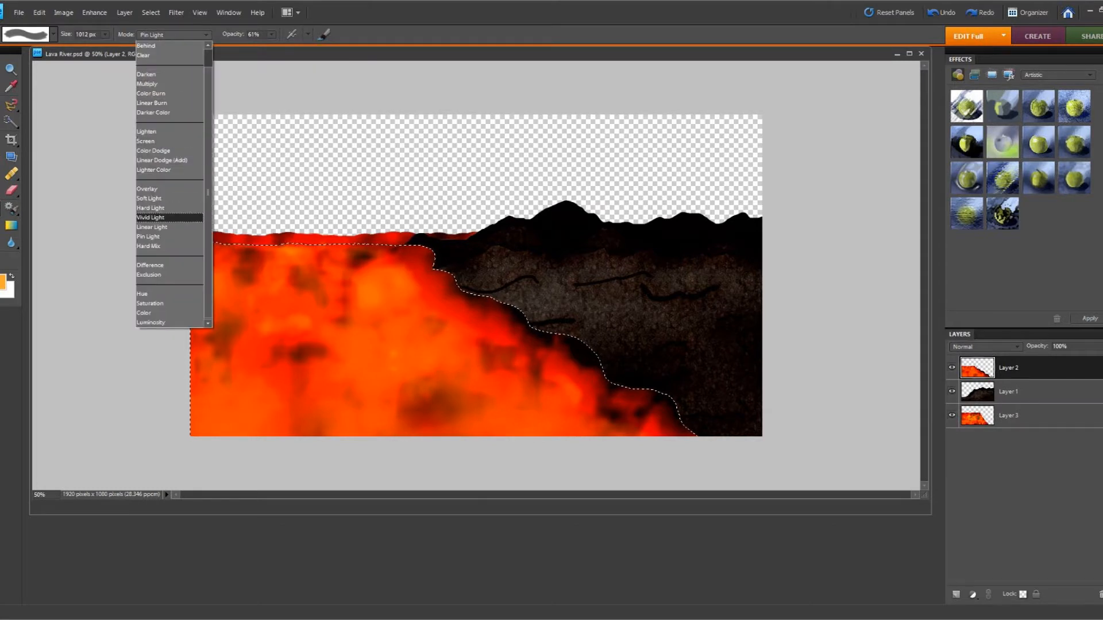
left_click(151, 217)
left_click_drag(421, 365, 438, 368)
left_click(245, 409)
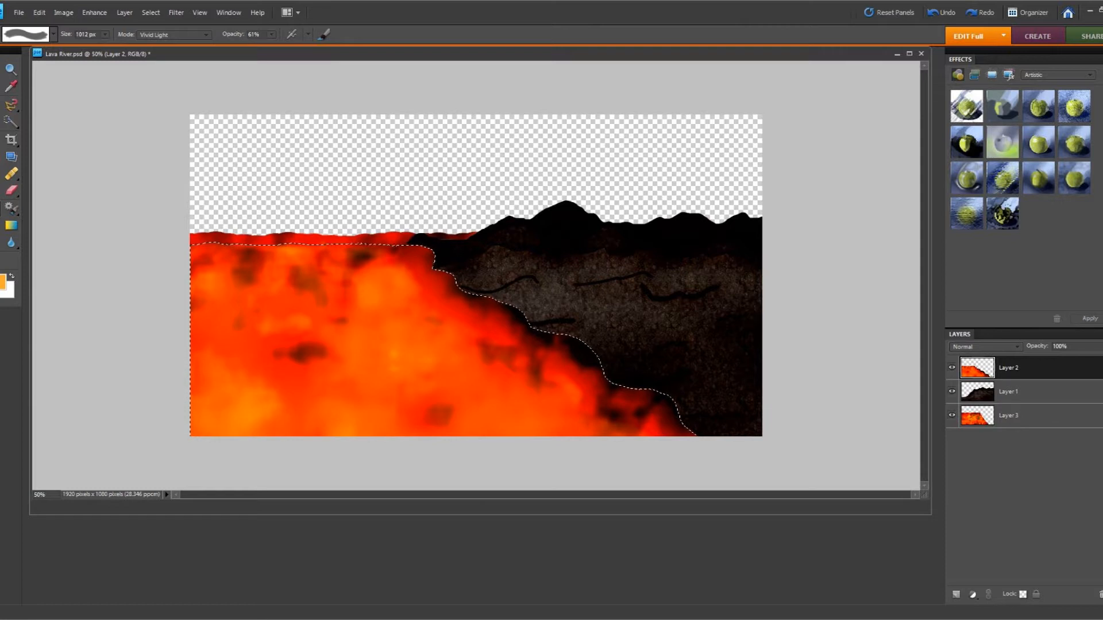
Darken patches along the front lava's bottom and left side with a dark gray-brown #3f3a33 brush in Linear Burn mode at 37% opacity
left_click(3, 282)
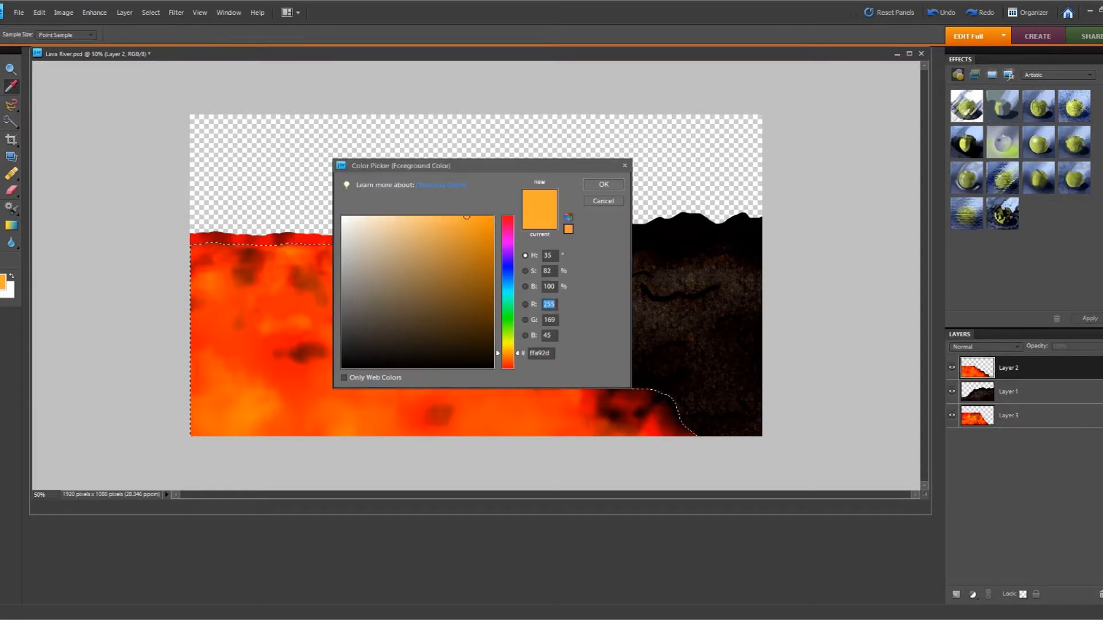
left_click(370, 330)
key("Return")
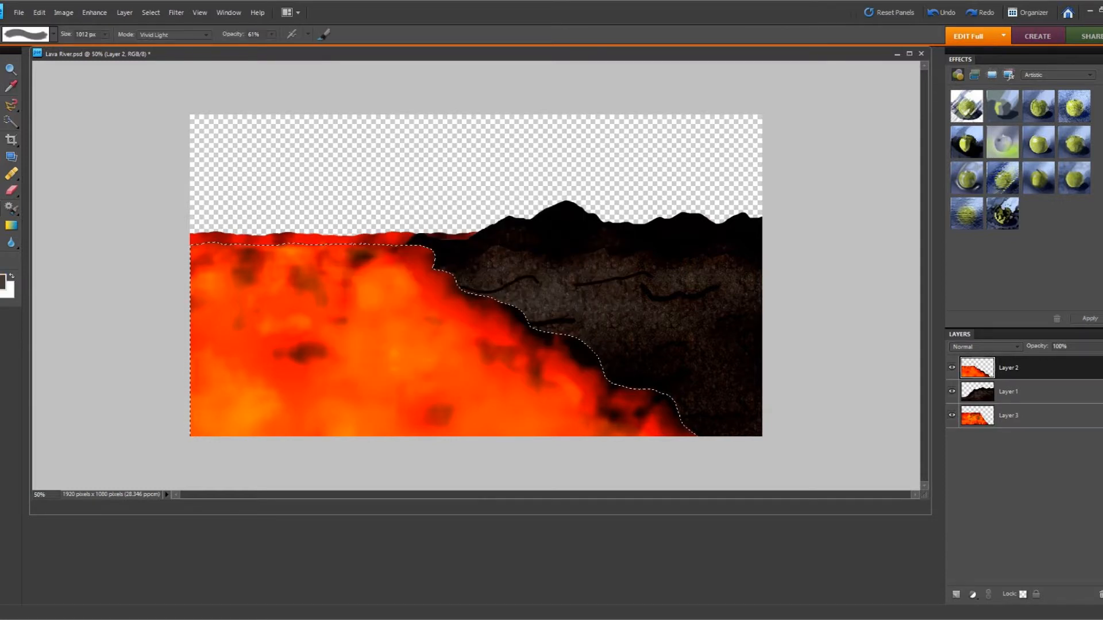
left_click(172, 34)
left_click(167, 97)
left_click(271, 35)
left_click_drag(273, 49, 258, 50)
left_click(357, 422)
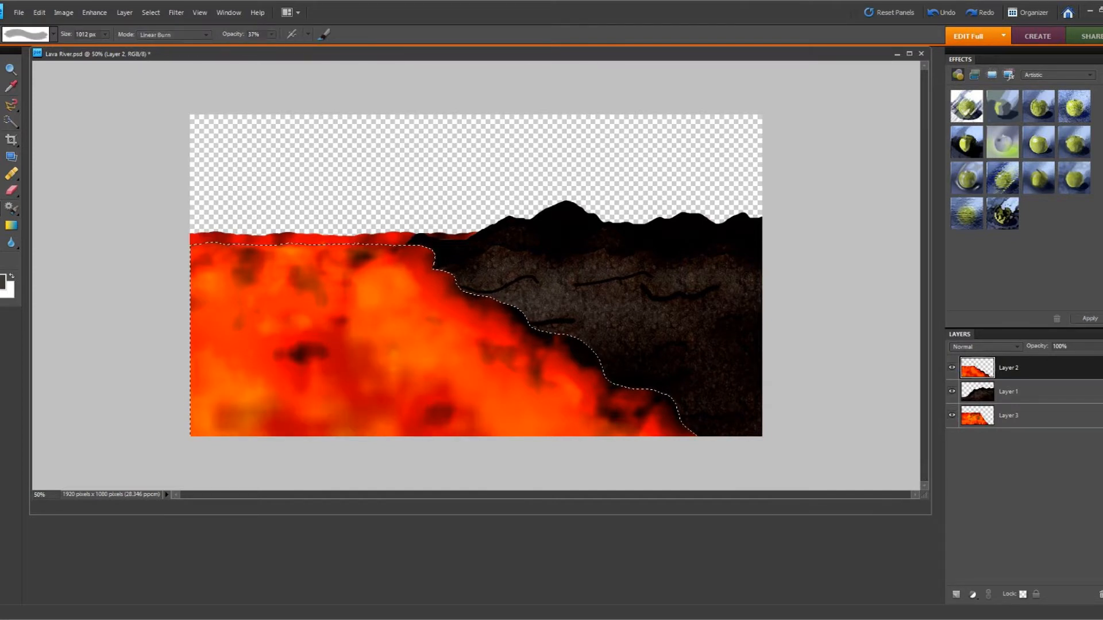
left_click_drag(198, 368, 227, 322)
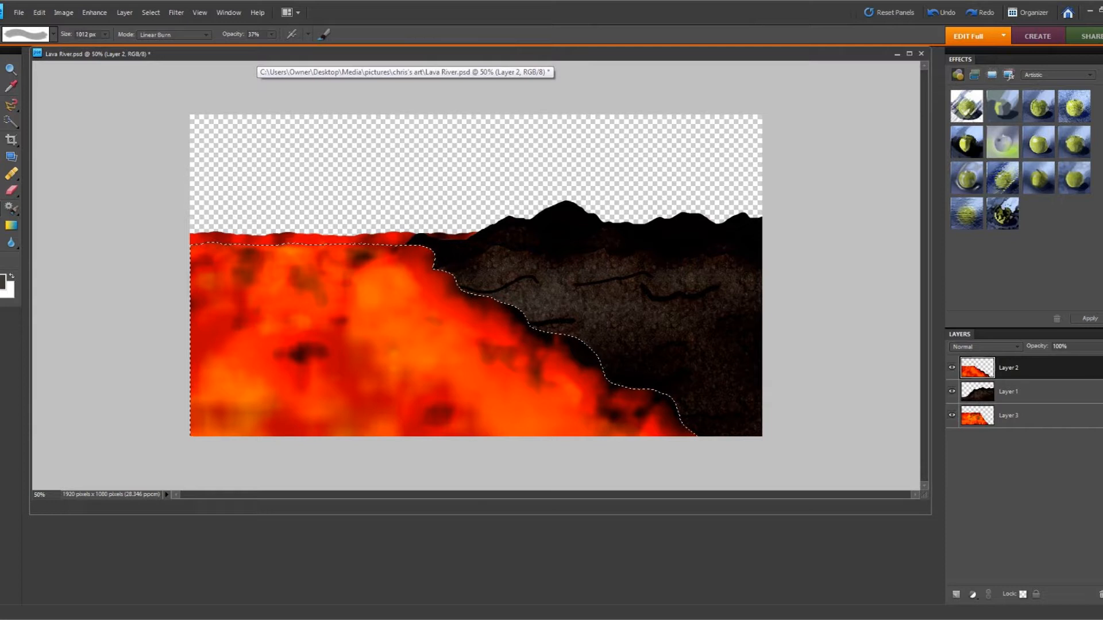
Deselect the front lava and save the document
left_click(150, 12)
left_click(155, 33)
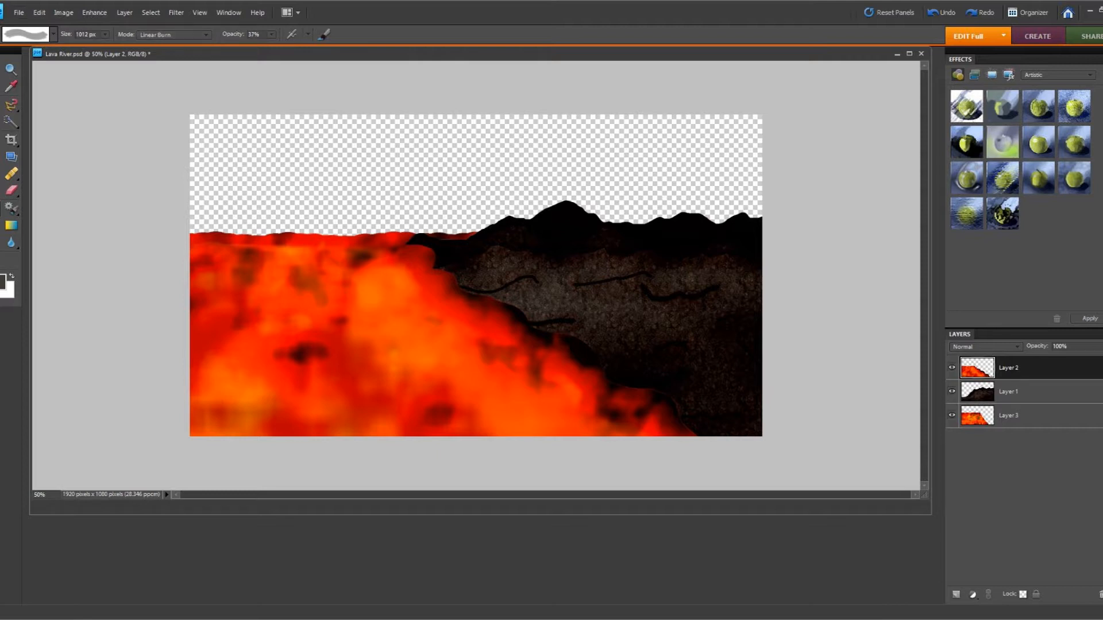
left_click(19, 12)
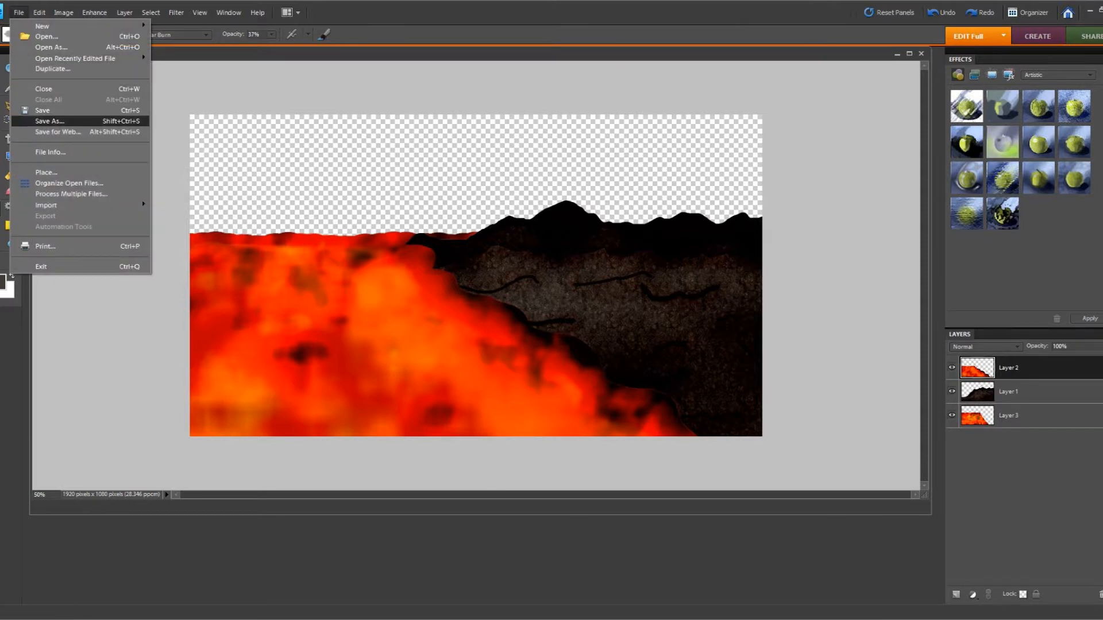
left_click(40, 115)
key("Return")
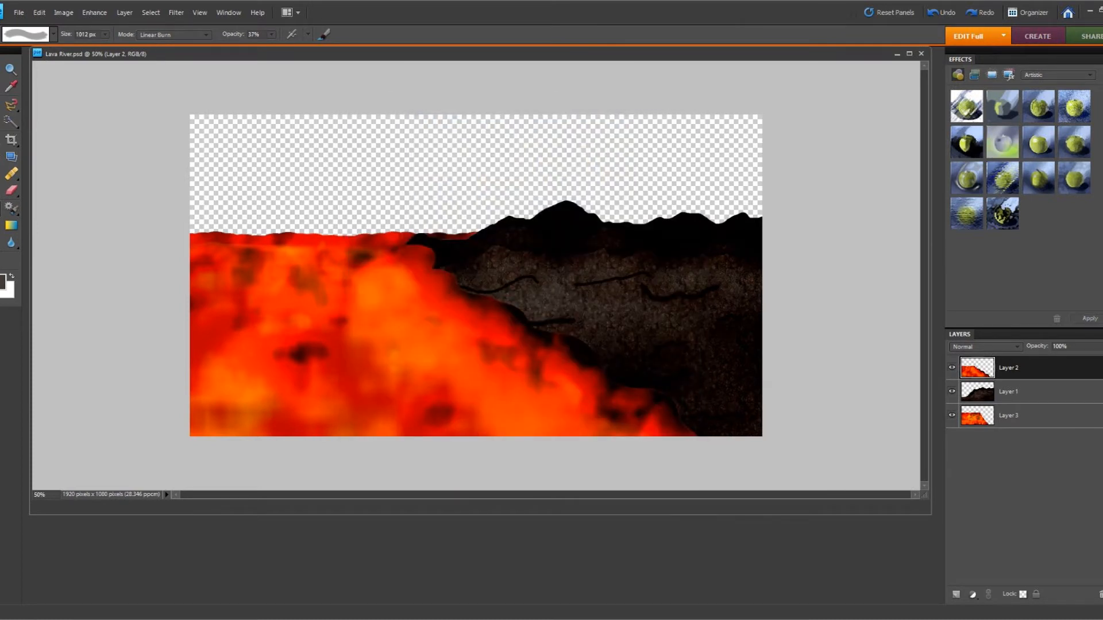
Select the front lava by picking the area outside it with the Magic Wand and inverting the selection
key("w")
left_click(461, 253)
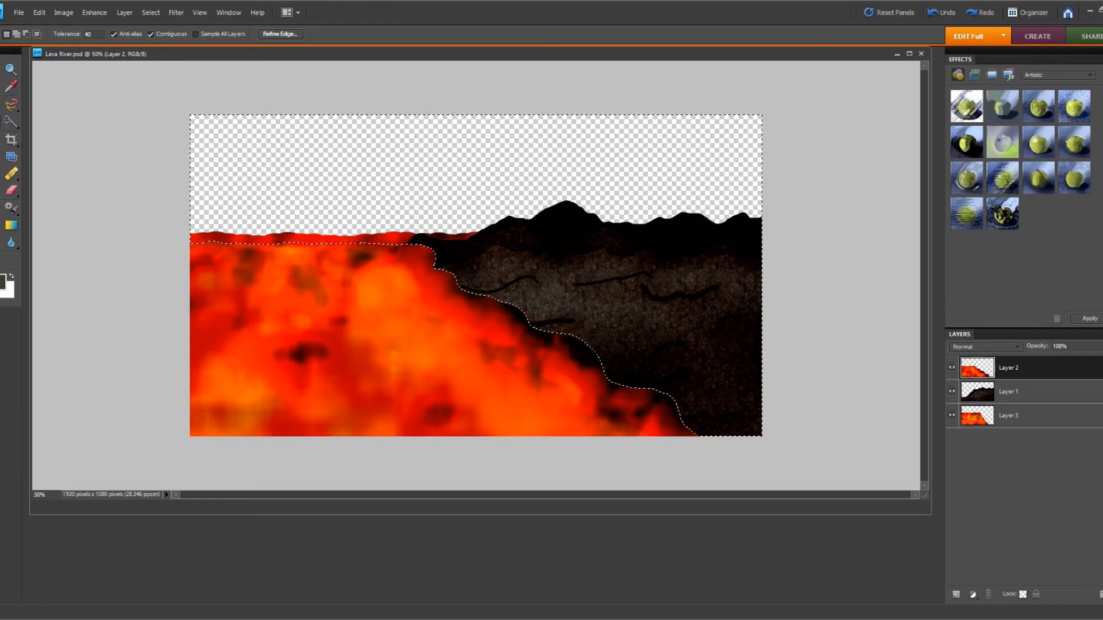
right_click(461, 252)
left_click(493, 339)
Set the brush's foreground color to dark red #8a1d00
key("b")
left_click(2, 282)
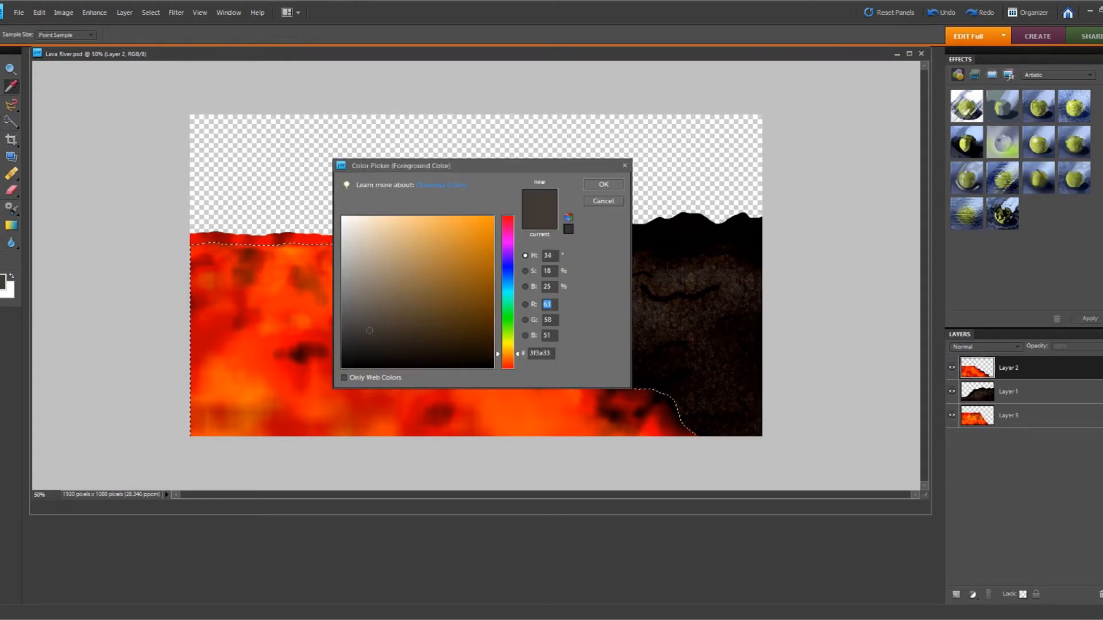
left_click_drag(508, 352, 508, 363)
left_click_drag(455, 313, 493, 279)
left_click(603, 185)
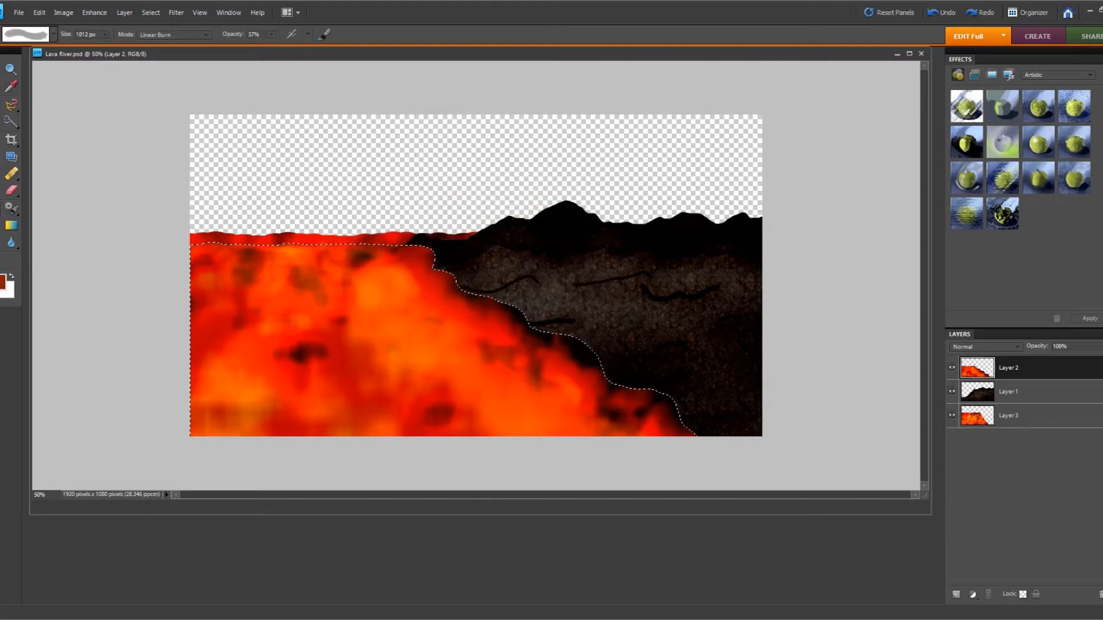
Darken the front lava's right edge with a soft 65 px brush in Linear Burn mode, and clear the selection
left_click(53, 35)
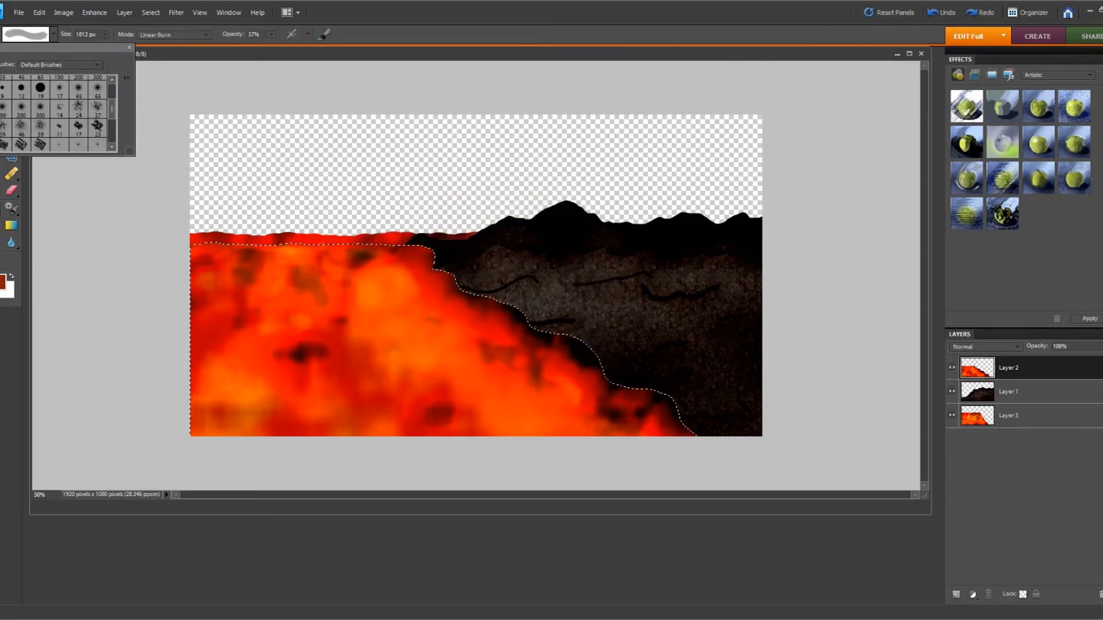
scroll(57, 112, "up", 3)
left_click(59, 120)
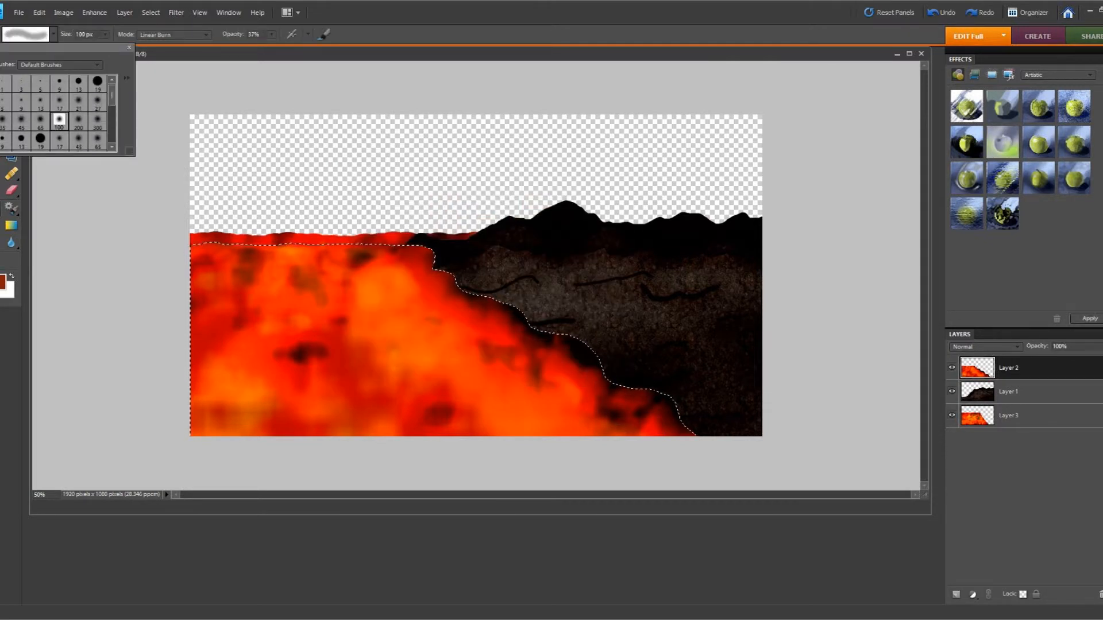
left_click(40, 121)
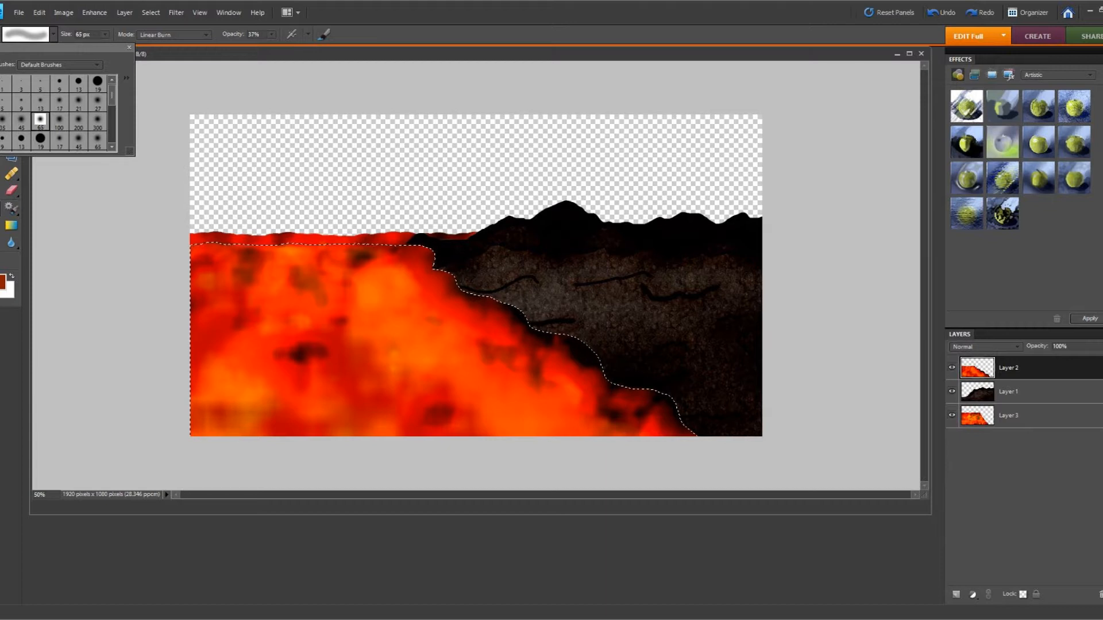
key("Escape")
left_click(669, 402)
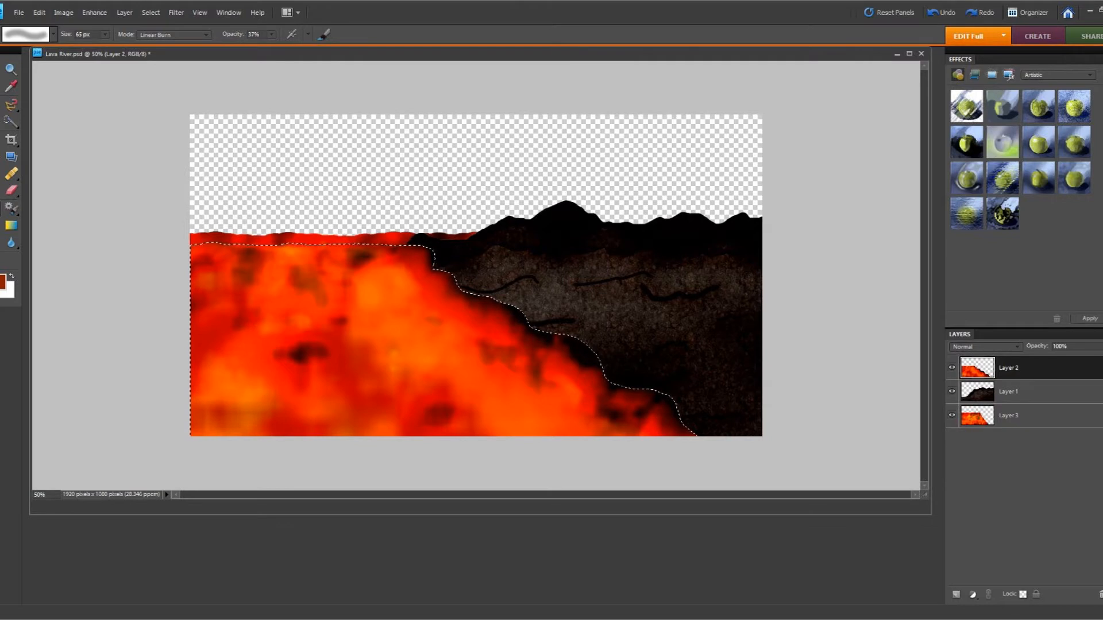
left_click(150, 13)
left_click(163, 36)
Change the foreground color to a bright orange-red
left_click(3, 283)
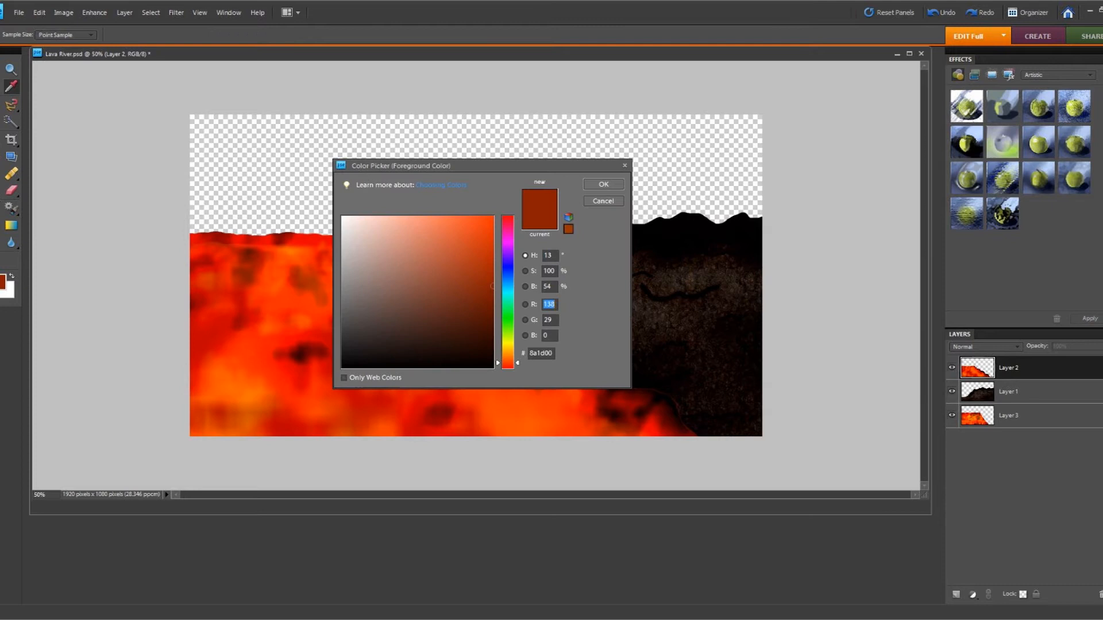
left_click_drag(482, 221, 481, 217)
key("Return")
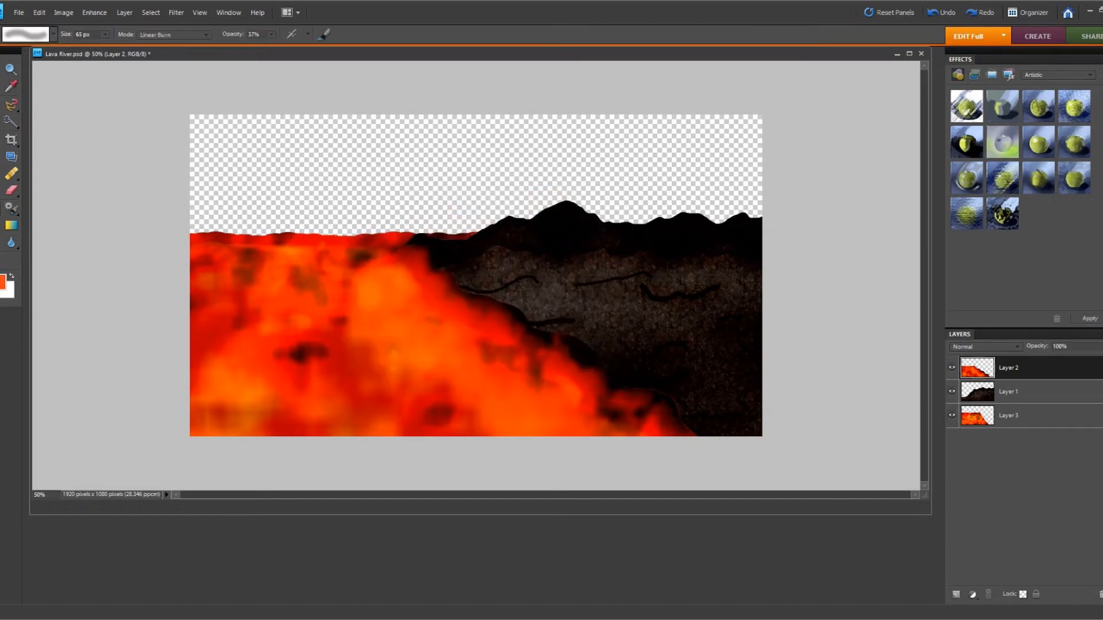
Set the brush to Vivid Light mode with a soft round tip enlarged to 1012 px
left_click(172, 34)
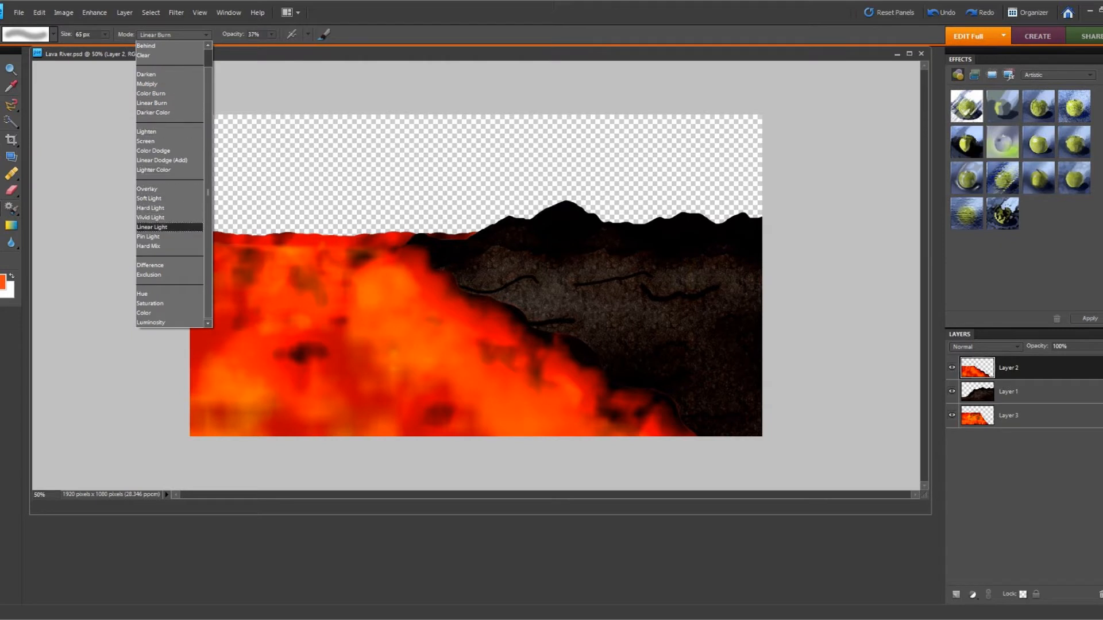
left_click(167, 218)
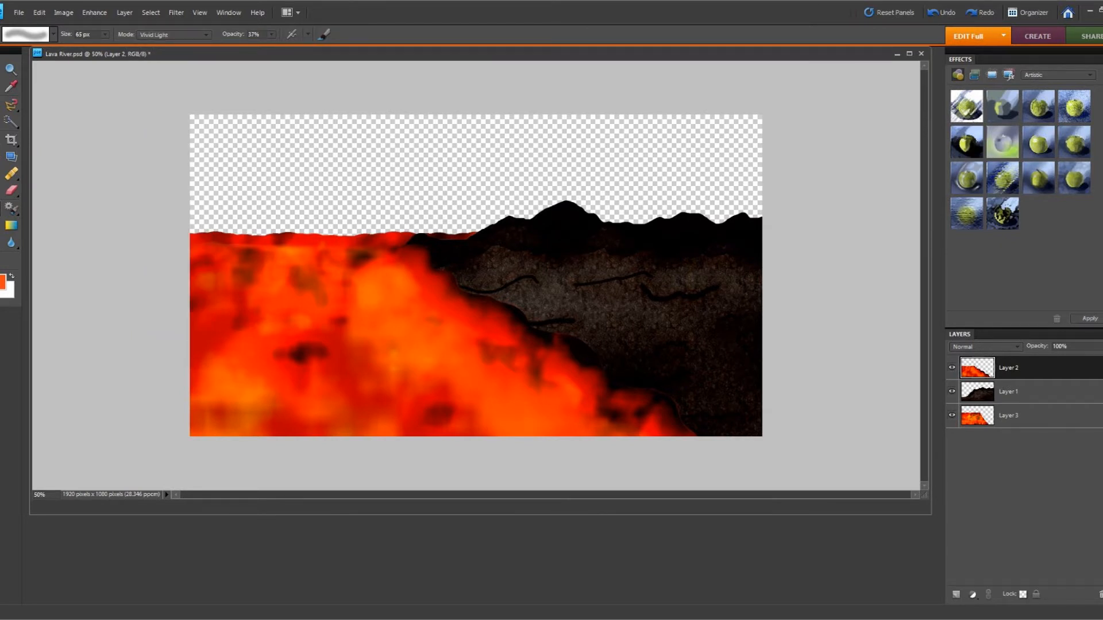
left_click(54, 34)
left_click(98, 119)
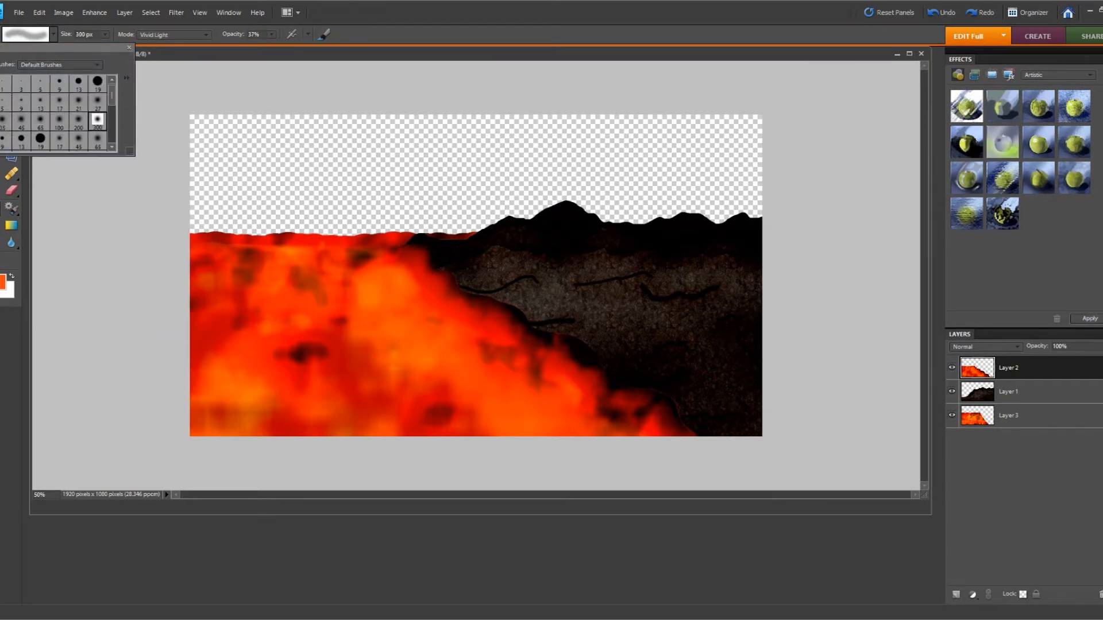
left_click(105, 35)
left_click_drag(104, 46, 110, 46)
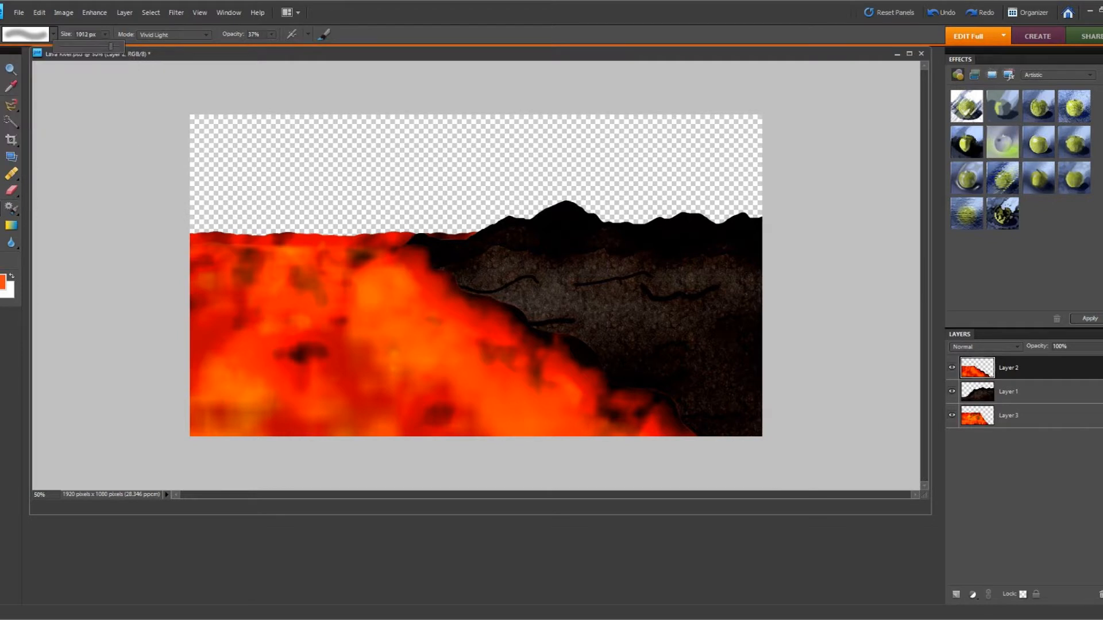
Try painting a broad red glow over the left part of the front lava and undo it
left_click(268, 327)
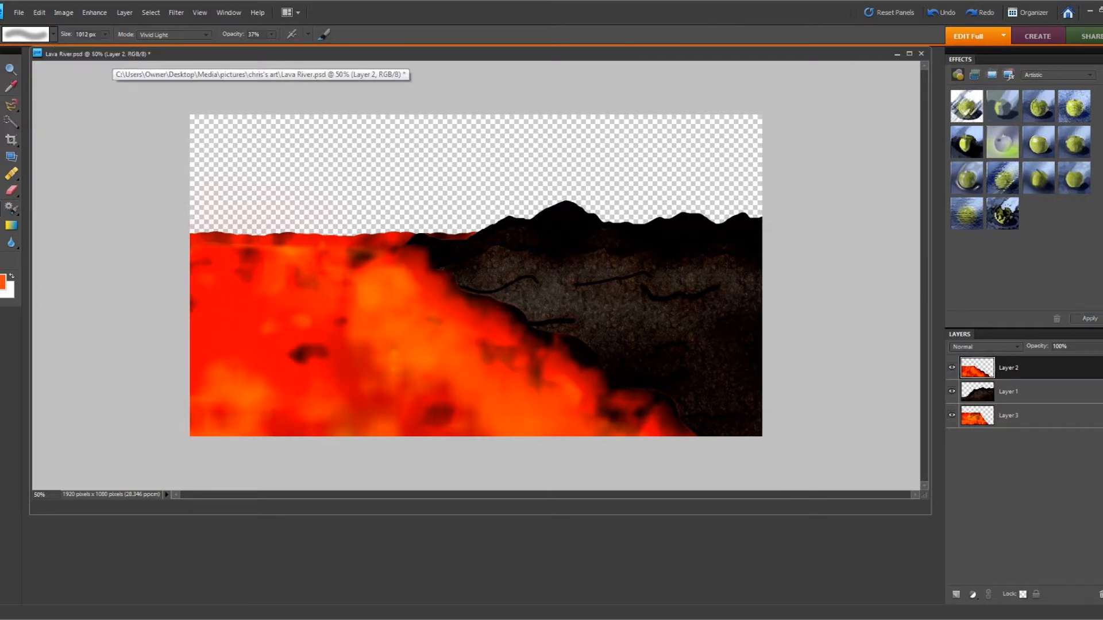
left_click(322, 324)
left_click(39, 12)
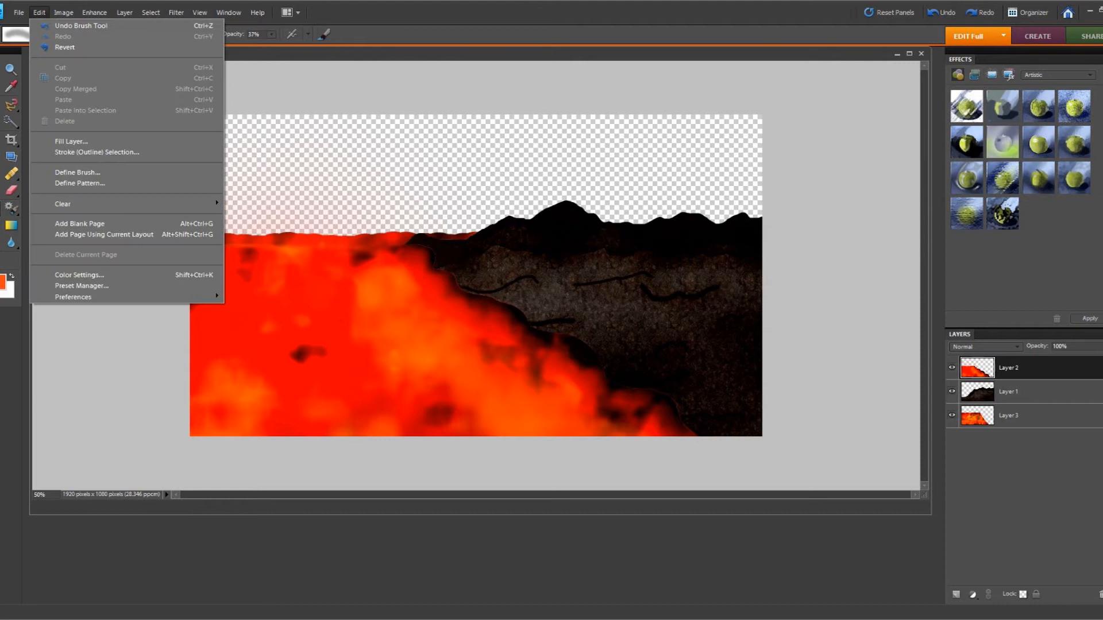
left_click(63, 25)
Lower the brush opacity to 8%, try a faint glow over the lava and rocks, and undo it
left_click(272, 34)
left_click_drag(271, 46, 254, 46)
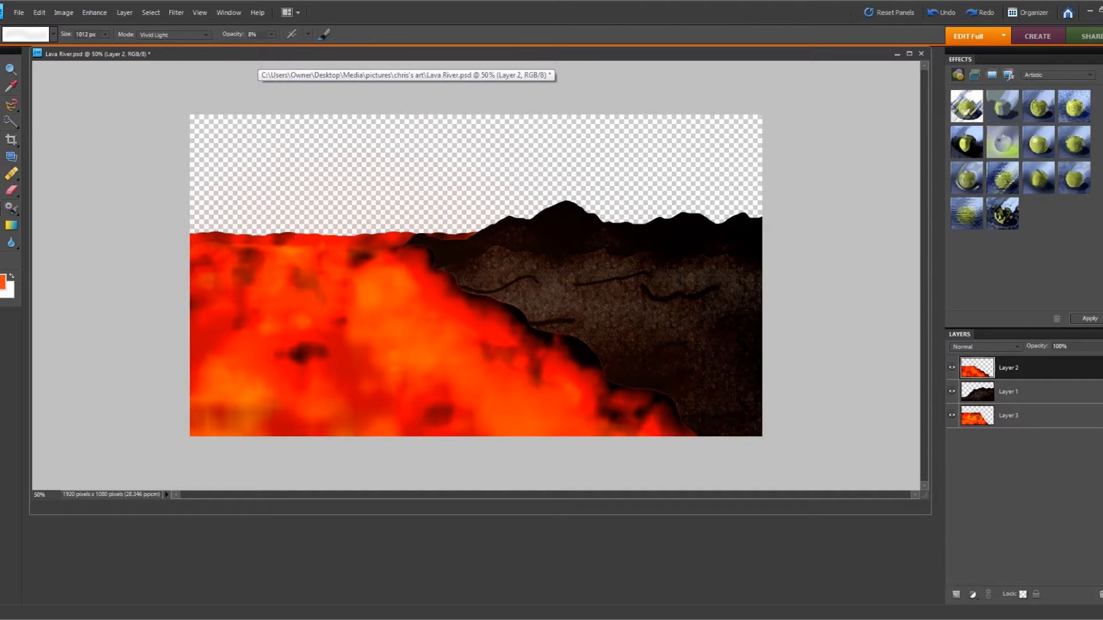
left_click(39, 12)
left_click(46, 26)
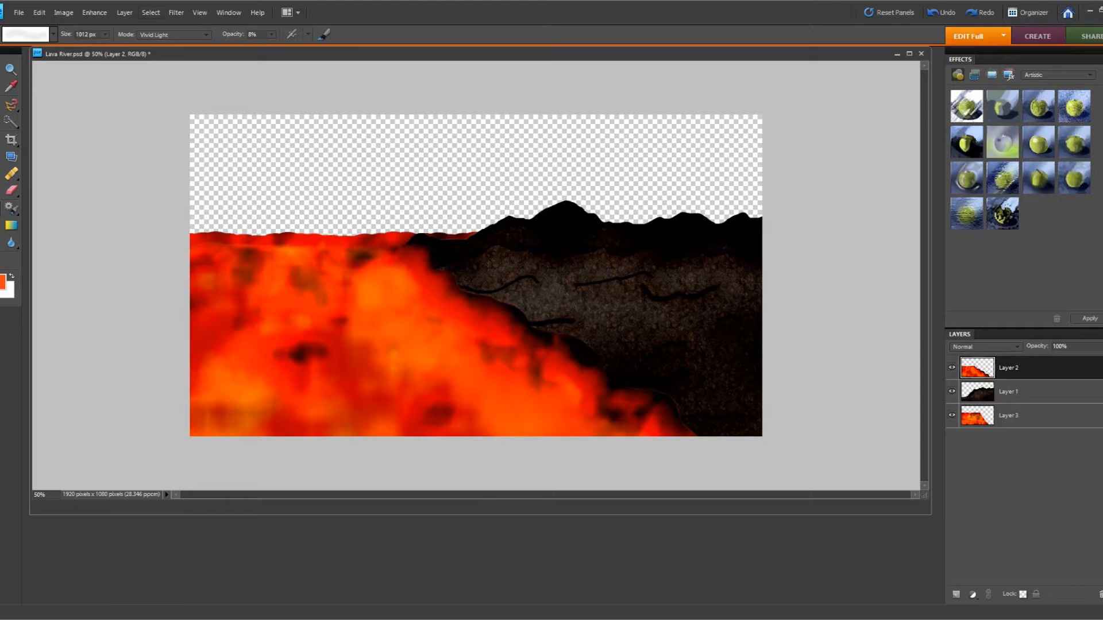
Add a new layer above the front lava and brush a faint orange-red glow over the lava and rocks
left_click(124, 12)
mouse_move(138, 25)
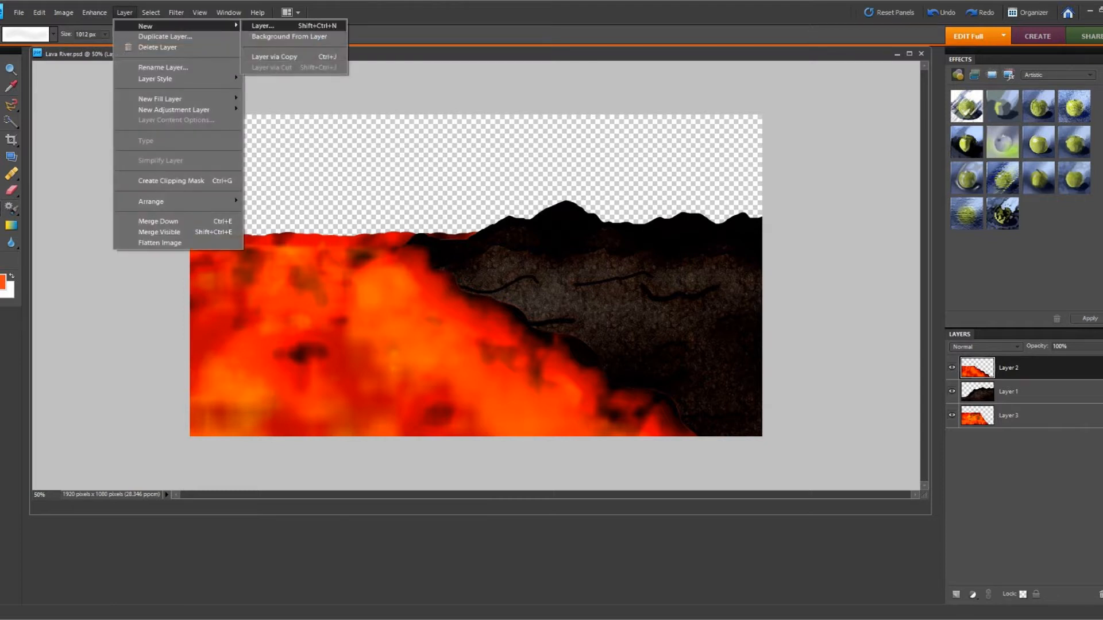
left_click(276, 26)
key("Return")
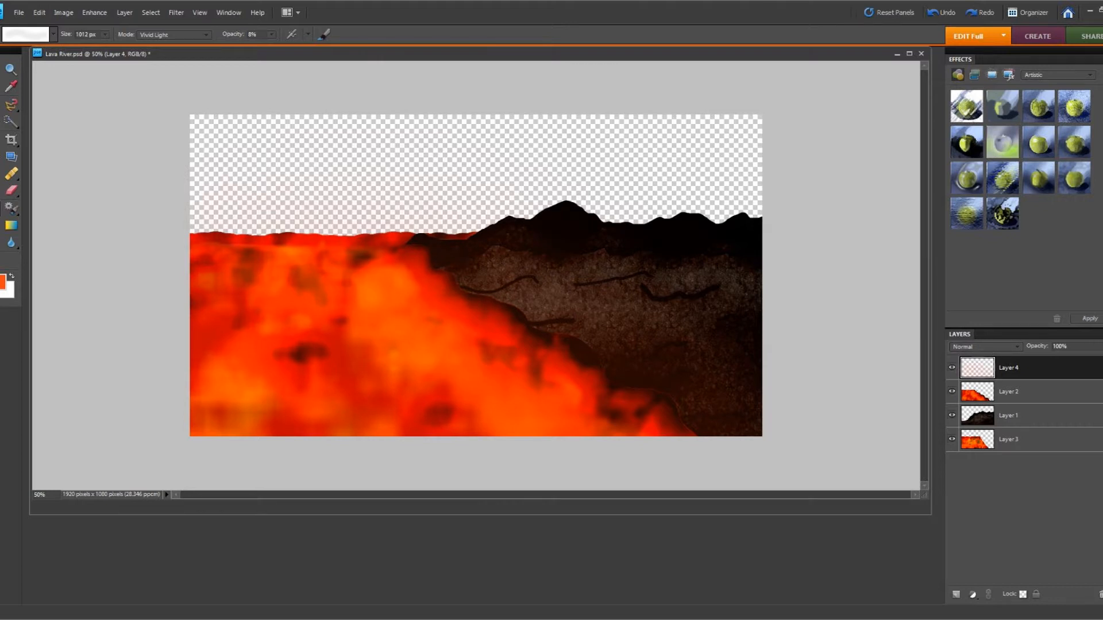
Strengthen the glow over the lava and rocks with the Vivid Light brush at 19% opacity, and reduce the glow layer's opacity to 50%
left_click(173, 35)
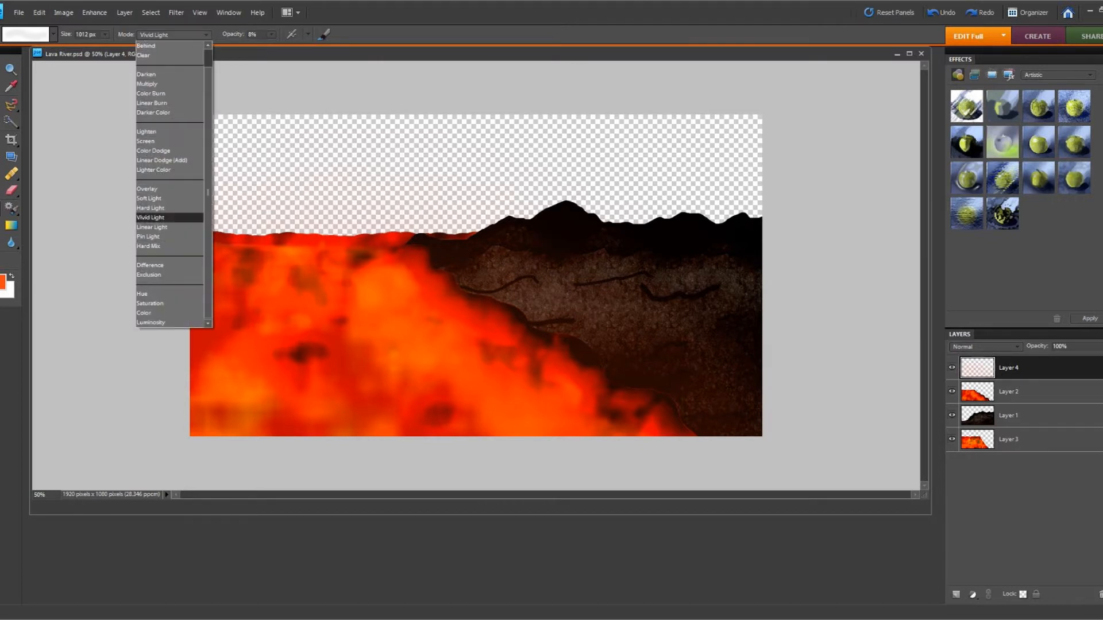
left_click(150, 217)
left_click(272, 34)
left_click_drag(272, 46, 279, 47)
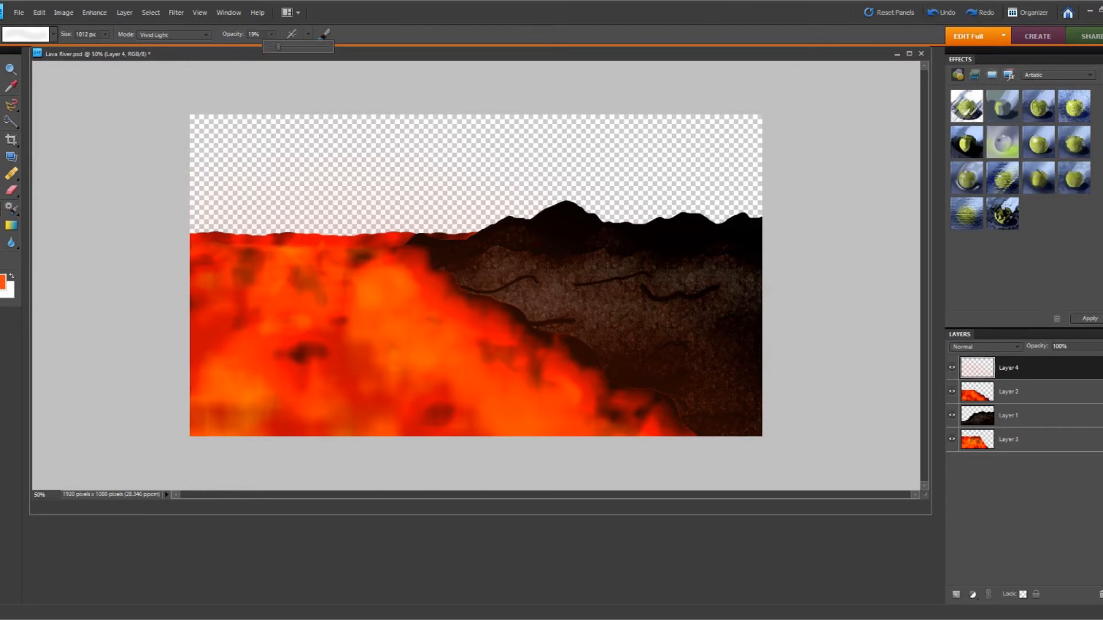
left_click_drag(679, 432, 646, 402)
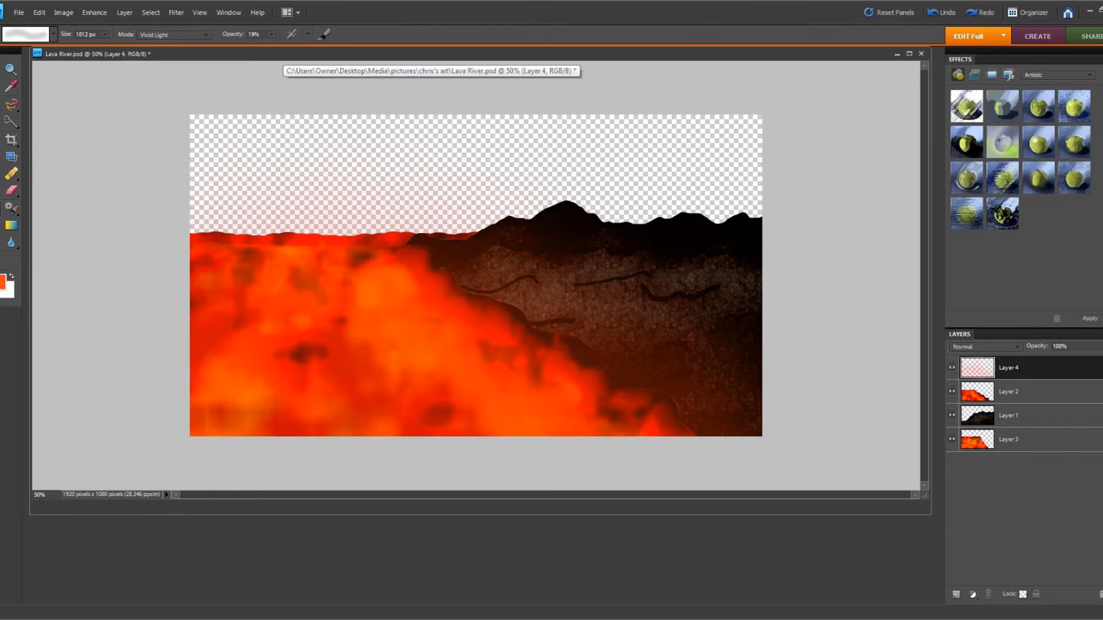
left_click_drag(1102, 358, 1068, 358)
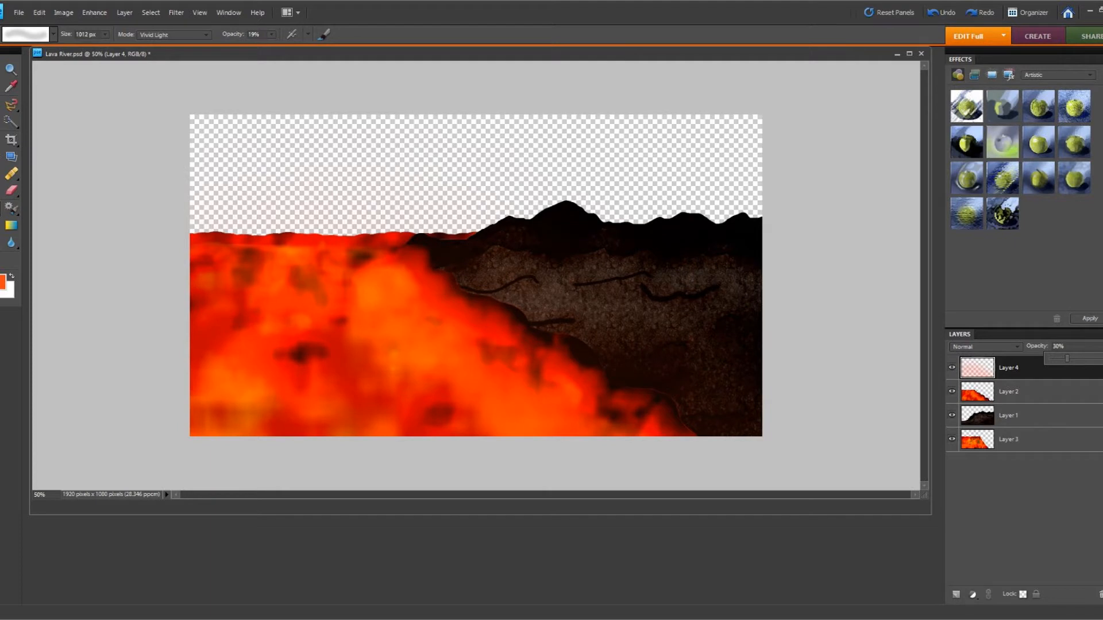
left_click_drag(1070, 358, 1077, 358)
Add more glow along the lava's edge with the brush reduced to 412 px, and set the glow layer's opacity to 40%
left_click(105, 35)
left_click(105, 34)
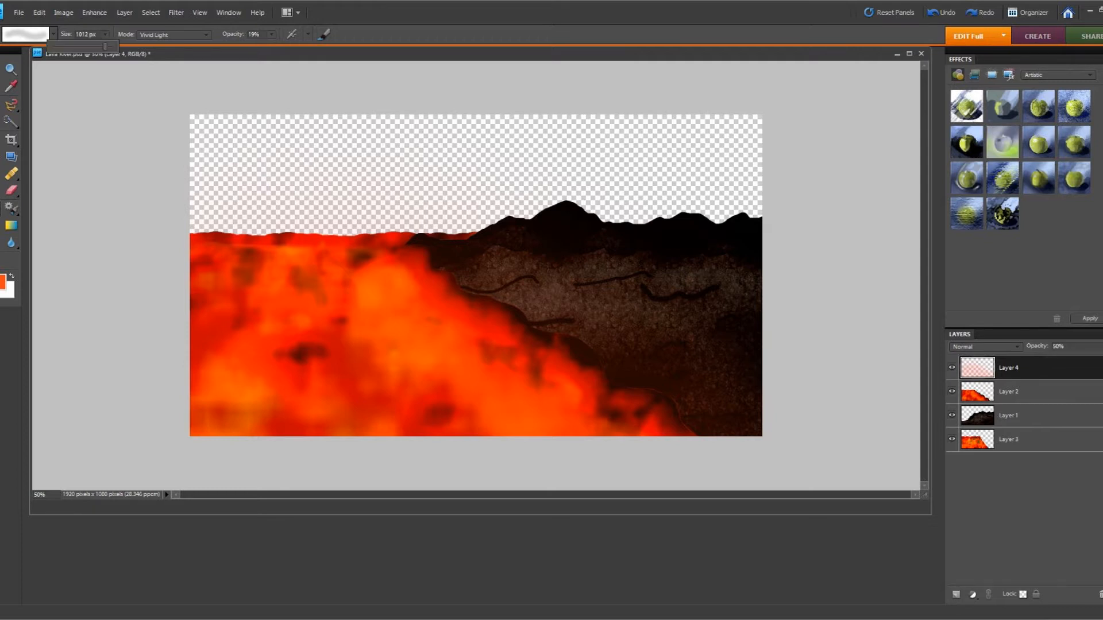
left_click_drag(106, 46, 101, 46)
left_click(106, 56)
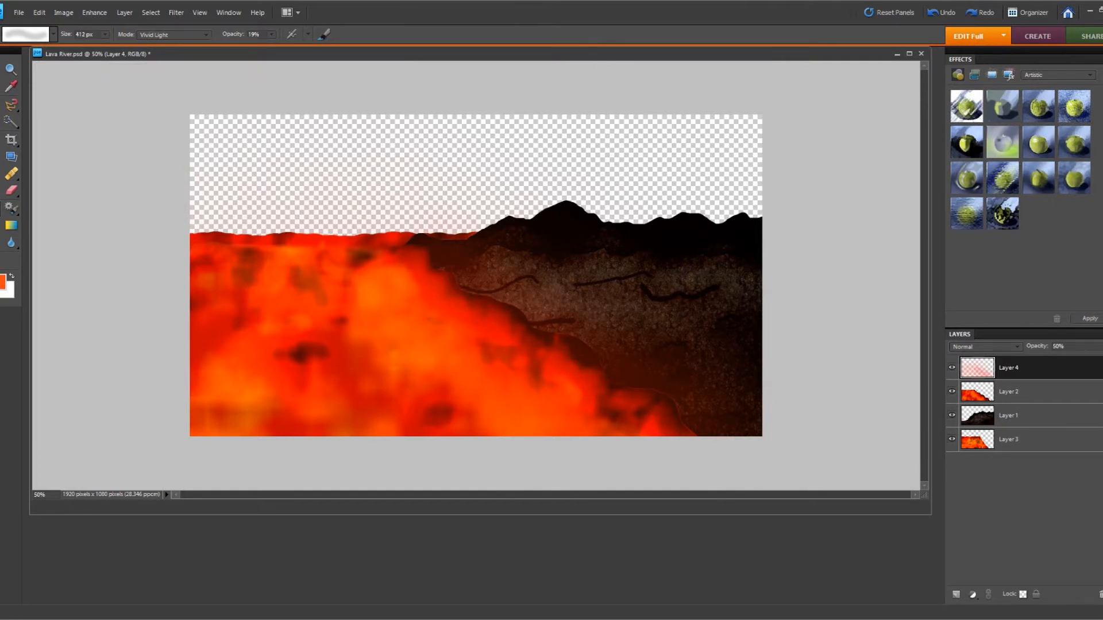
left_click(1102, 346)
left_click_drag(1083, 358, 1080, 359)
key("Return")
Save the Lava River document
left_click(18, 12)
left_click(35, 119)
key("Return")
key("Return")
Set the foreground colour to a dark grey-brown, #3f3733
left_click(3, 282)
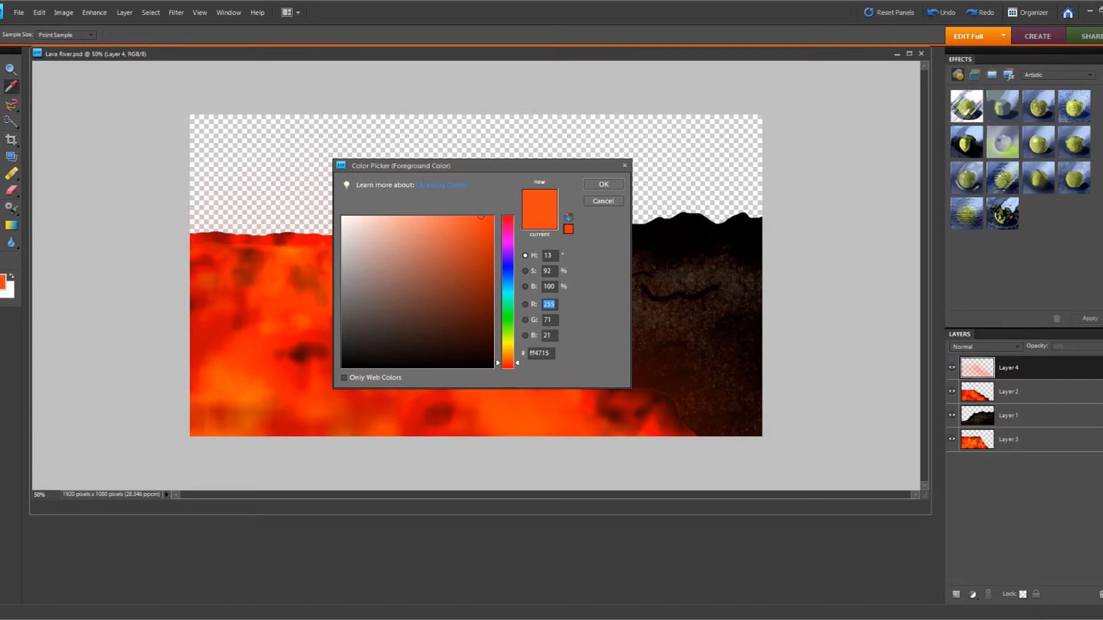
left_click(508, 360)
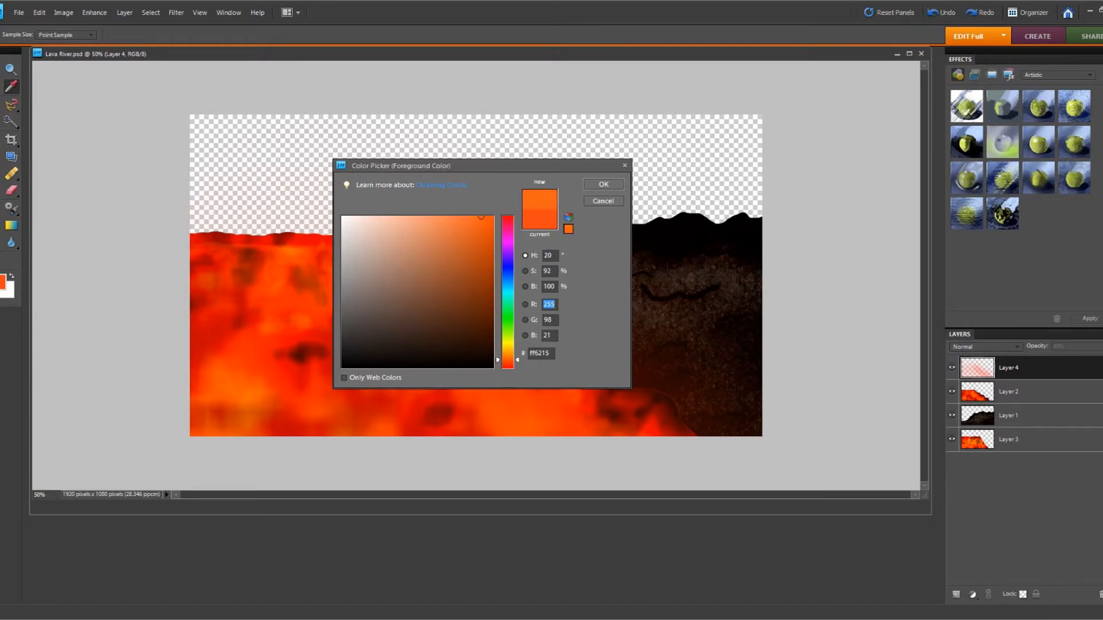
left_click(364, 319)
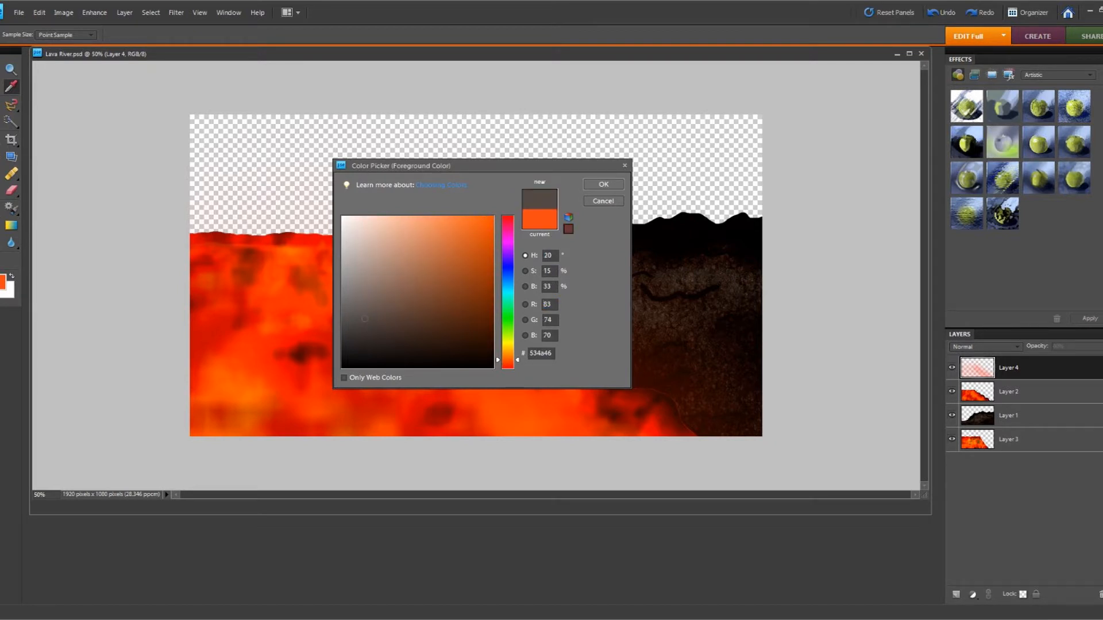
left_click(604, 184)
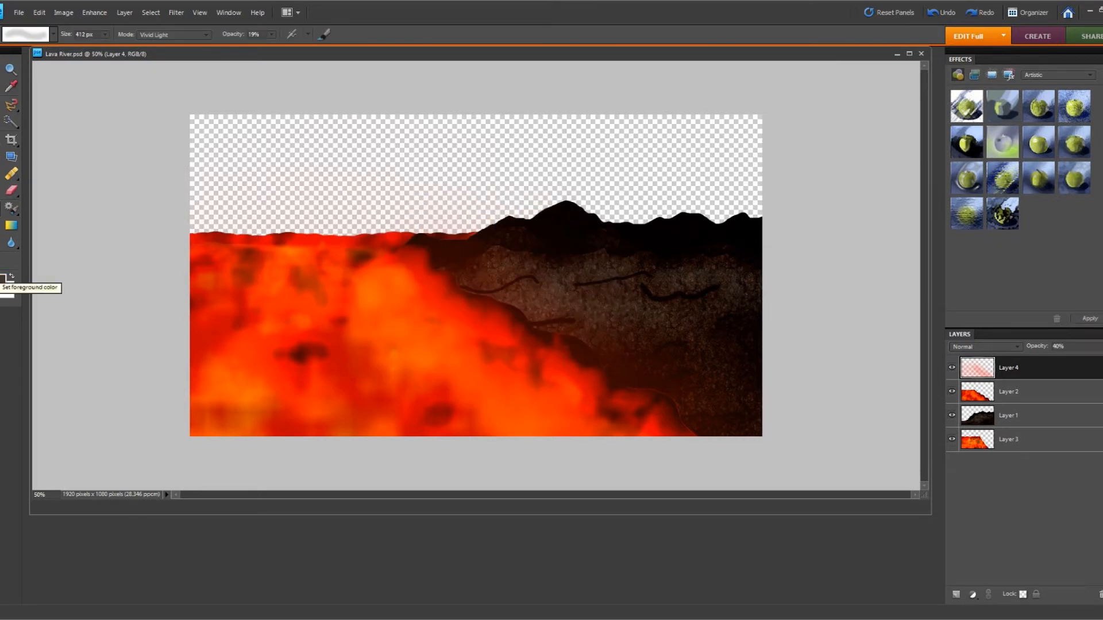
Set the foreground colour to dark red, #5a160e
left_click(4, 279)
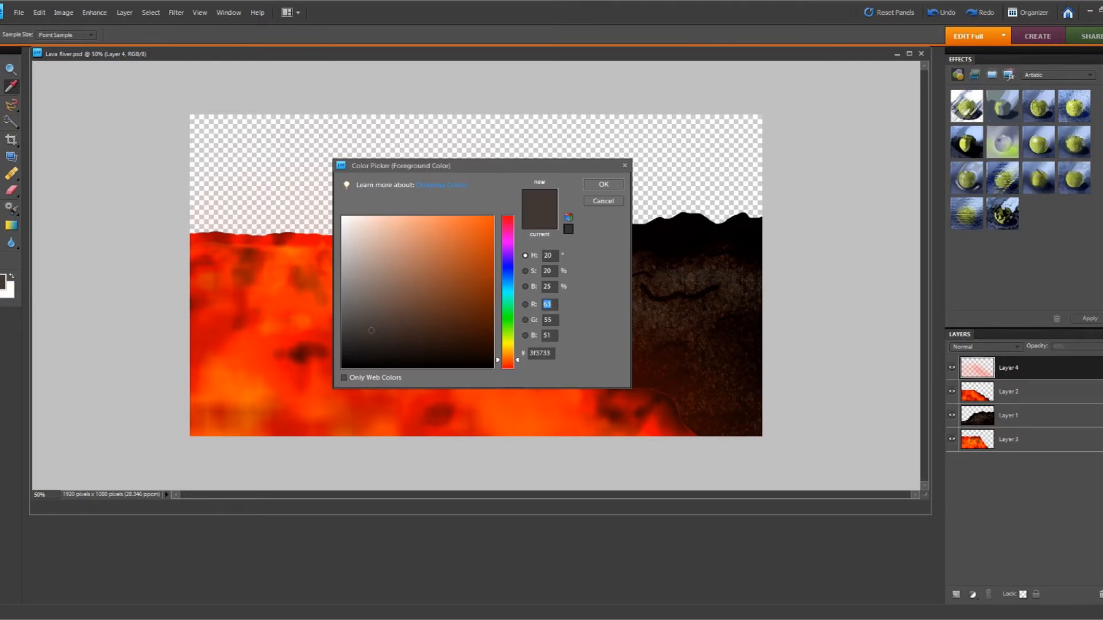
left_click(469, 314)
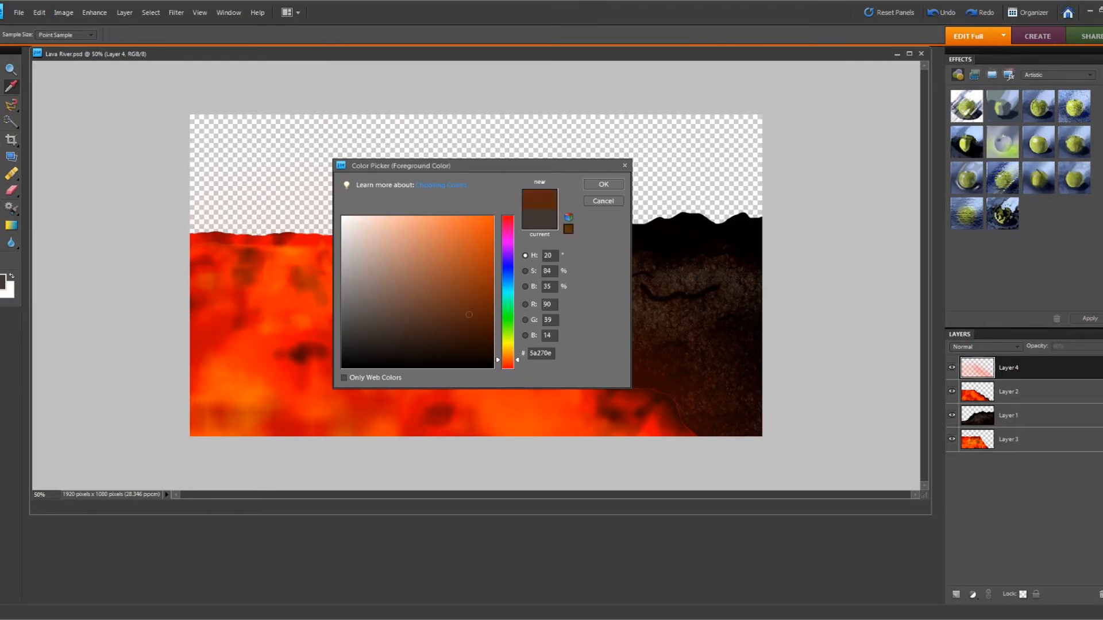
left_click_drag(508, 360, 507, 366)
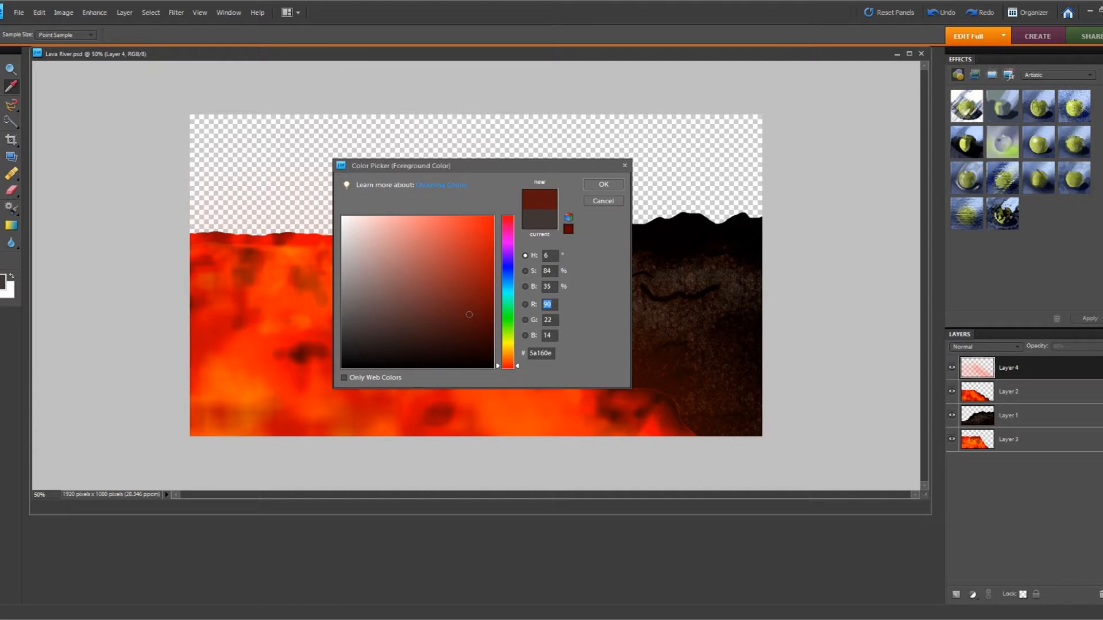
left_click(603, 184)
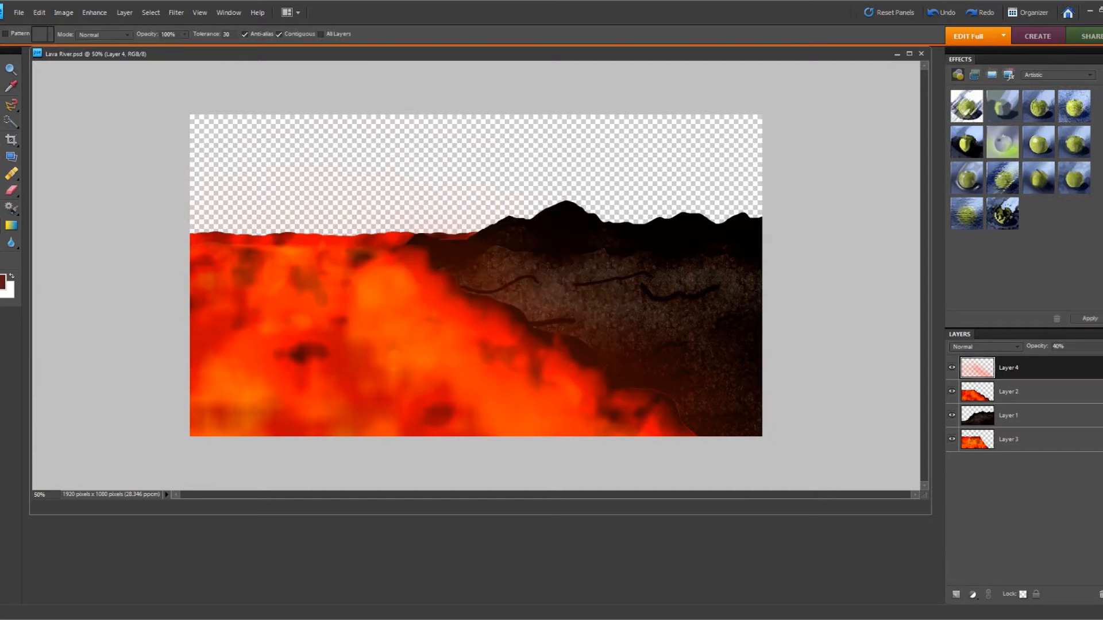
Try filling the glow layer with the dark red and undo the fill
left_click(437, 287)
left_click(39, 12)
left_click(84, 26)
Add a new layer beneath the back lava layer and fill it with the dark red as the sky
left_click(1028, 440)
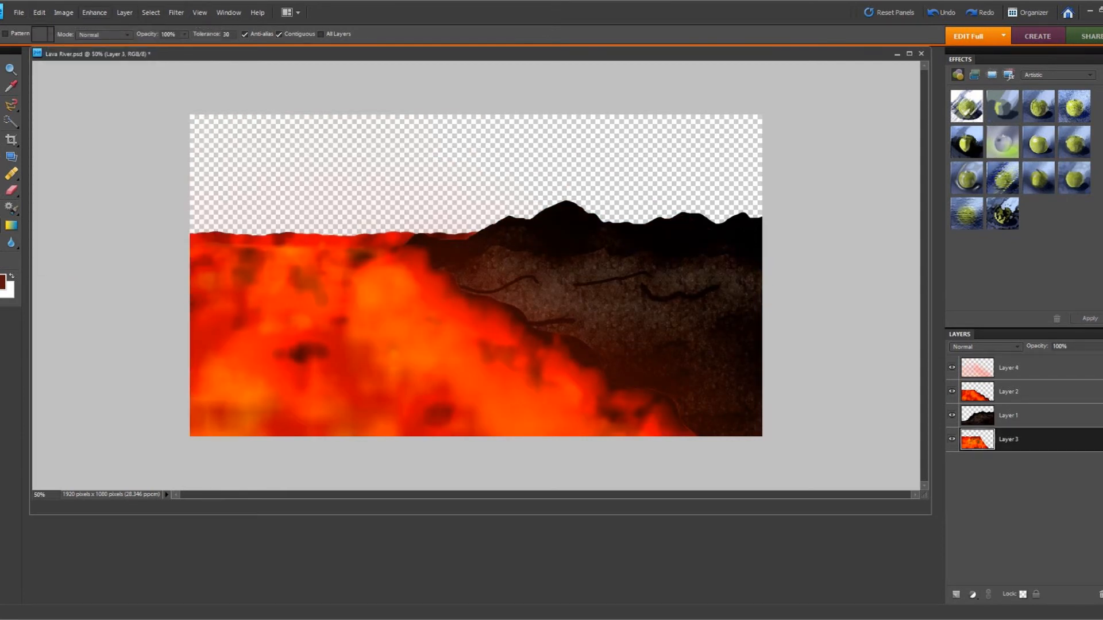
left_click(124, 13)
mouse_move(147, 25)
left_click(262, 25)
key("Return")
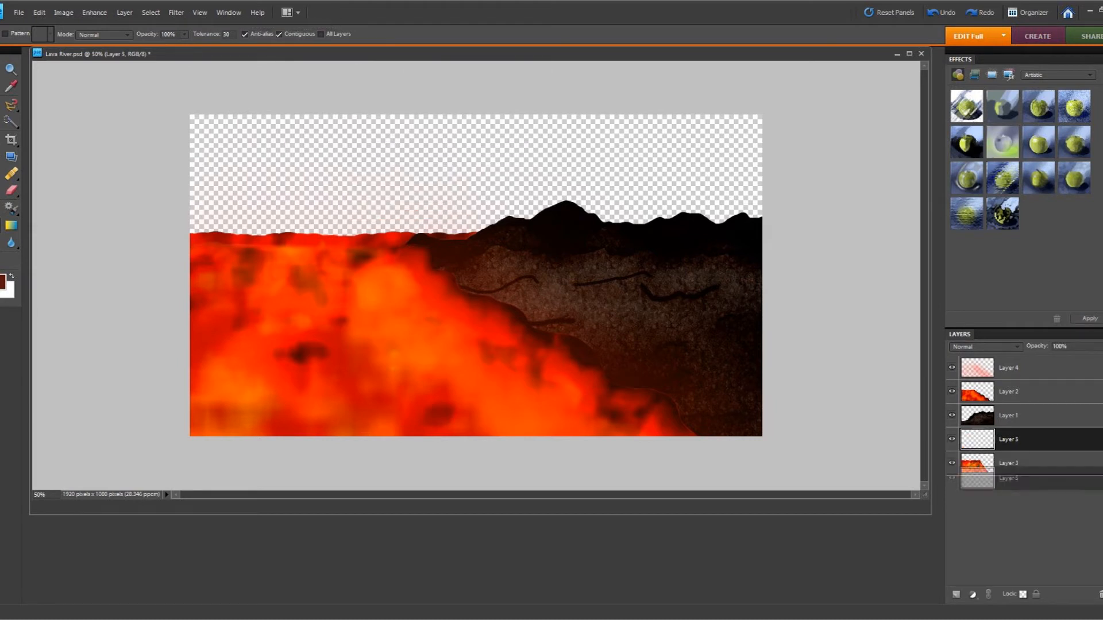
left_click(476, 172)
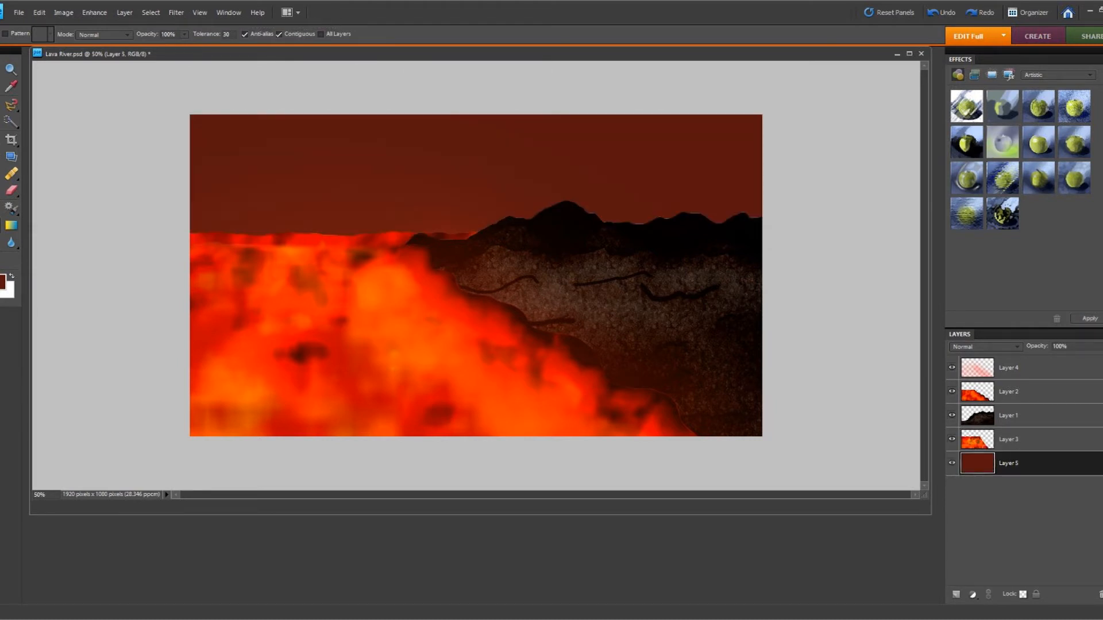
Set the foreground colour to a very dark grey
left_click(2, 282)
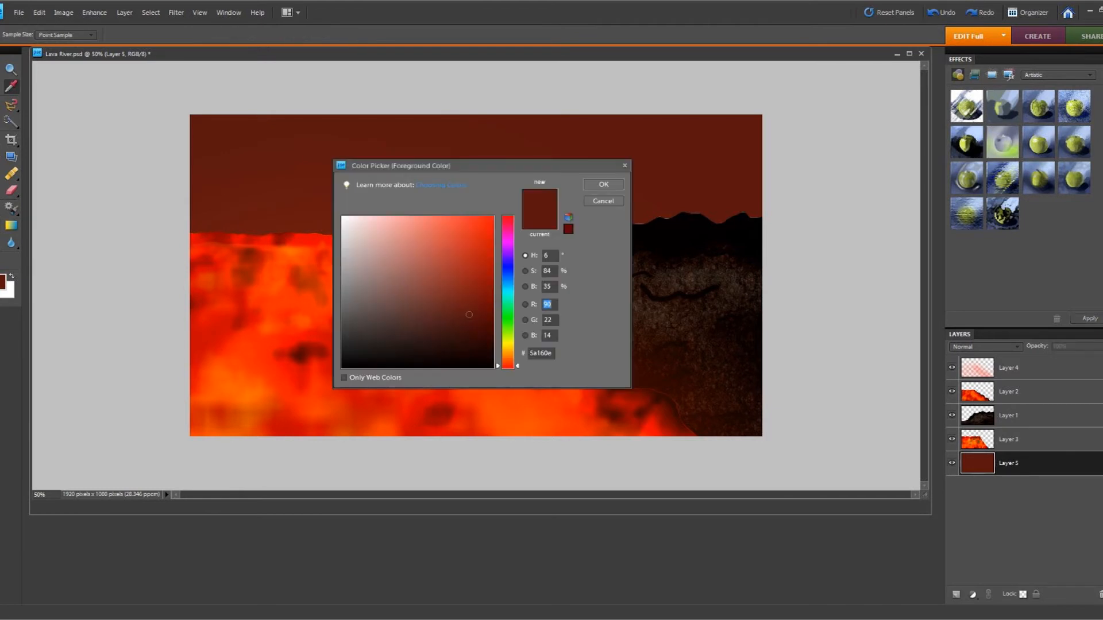
left_click(352, 341)
key("Return")
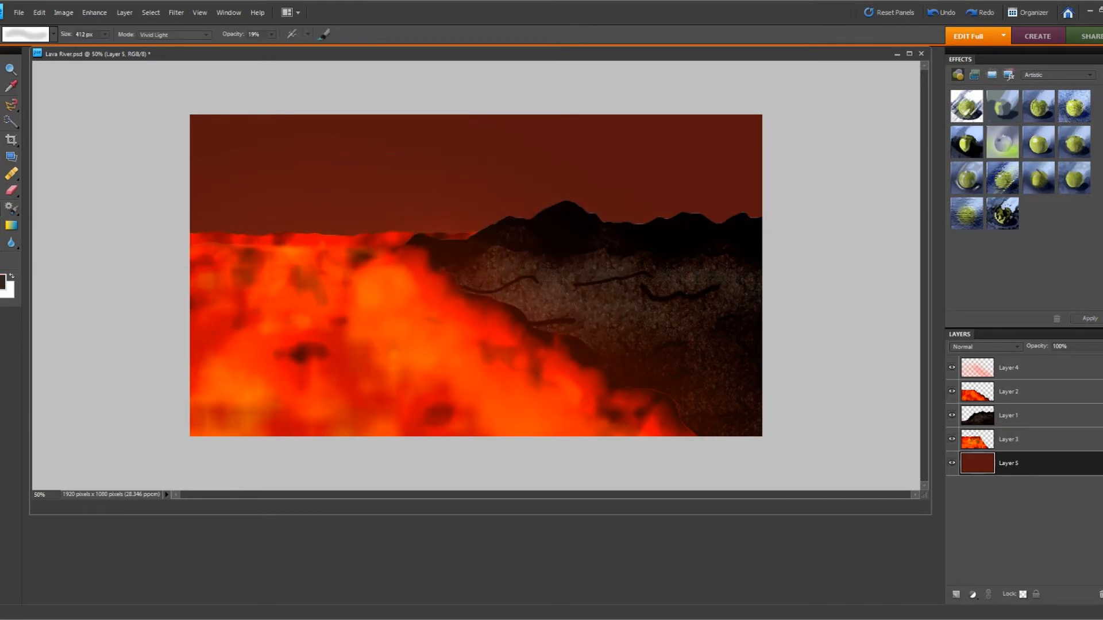
Set the brush to Linear Burn mode at 60% opacity with the textured 23 px tip enlarged to 1118 px
left_click(172, 35)
left_click(173, 93)
left_click(272, 34)
left_click_drag(272, 48, 297, 47)
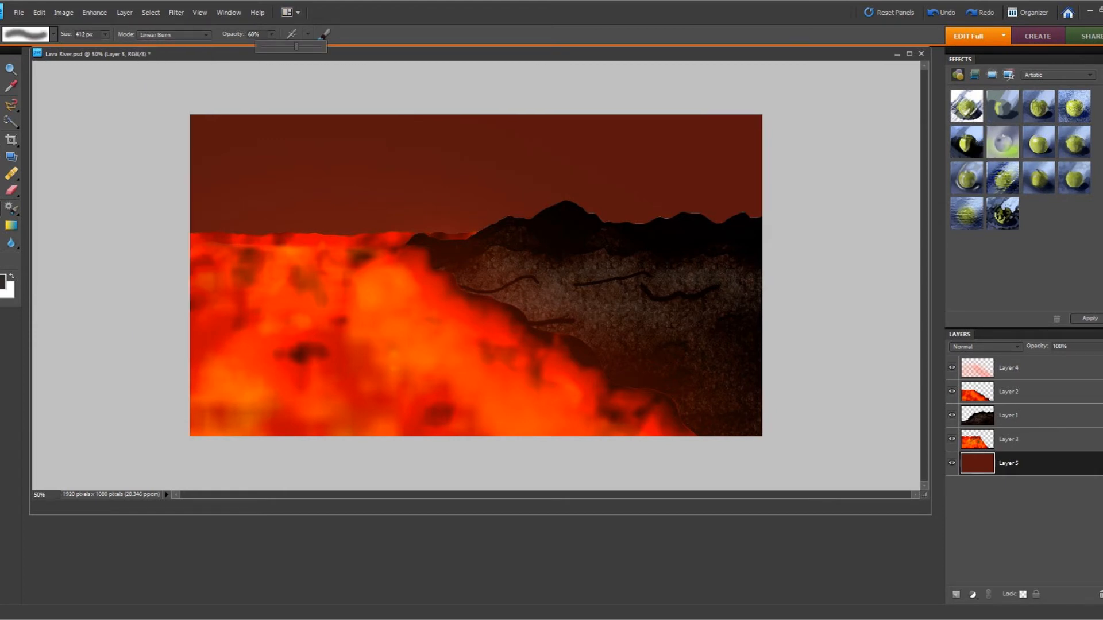
left_click(53, 34)
left_click_drag(112, 92, 112, 109)
left_click(98, 120)
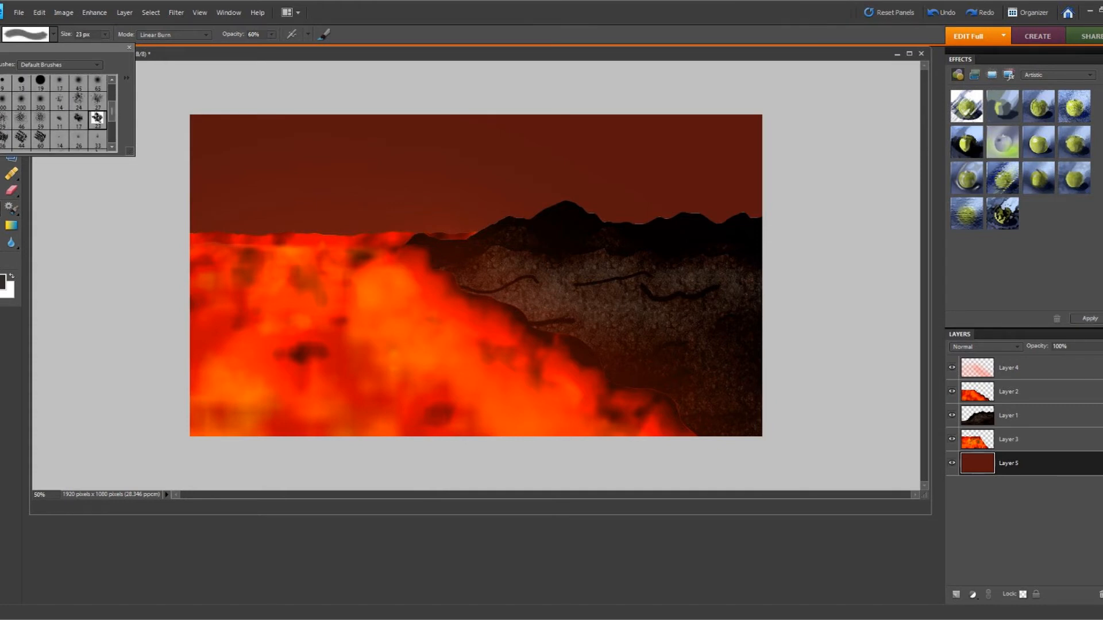
left_click(105, 35)
left_click_drag(134, 46, 139, 46)
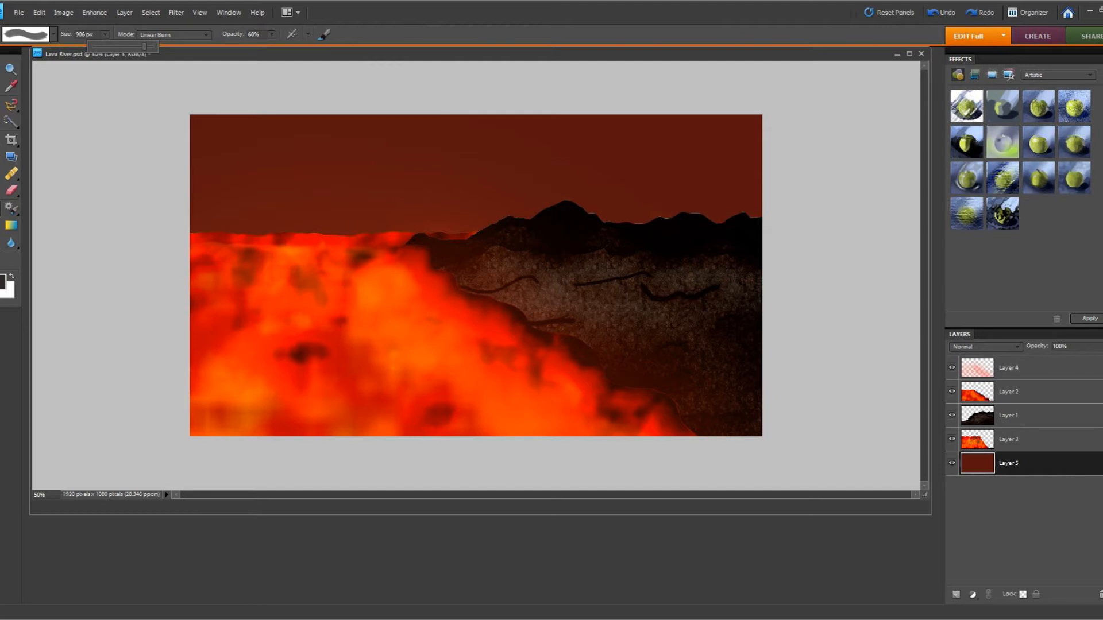
left_click_drag(144, 46, 146, 46)
Try painting a dark cloud in the sky's upper-left corner and undo it
left_click(235, 138)
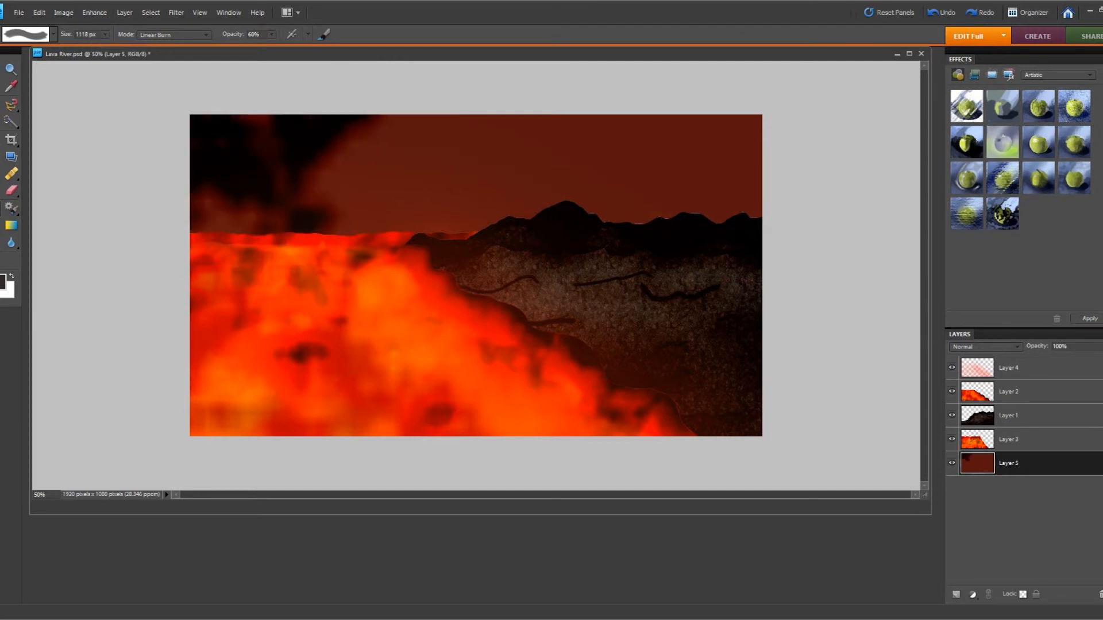
left_click(39, 12)
left_click(57, 20)
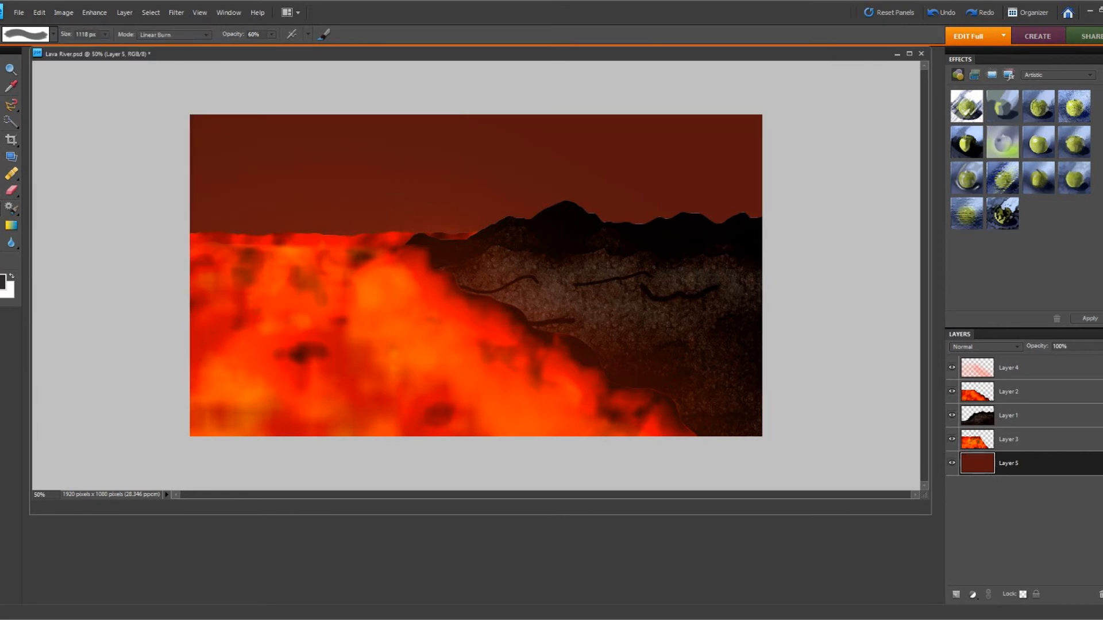
Set the foreground colour to light grey, #a49f9e, and paint dark Linear Burn clouds across the whole sky
left_click(3, 282)
left_click(347, 271)
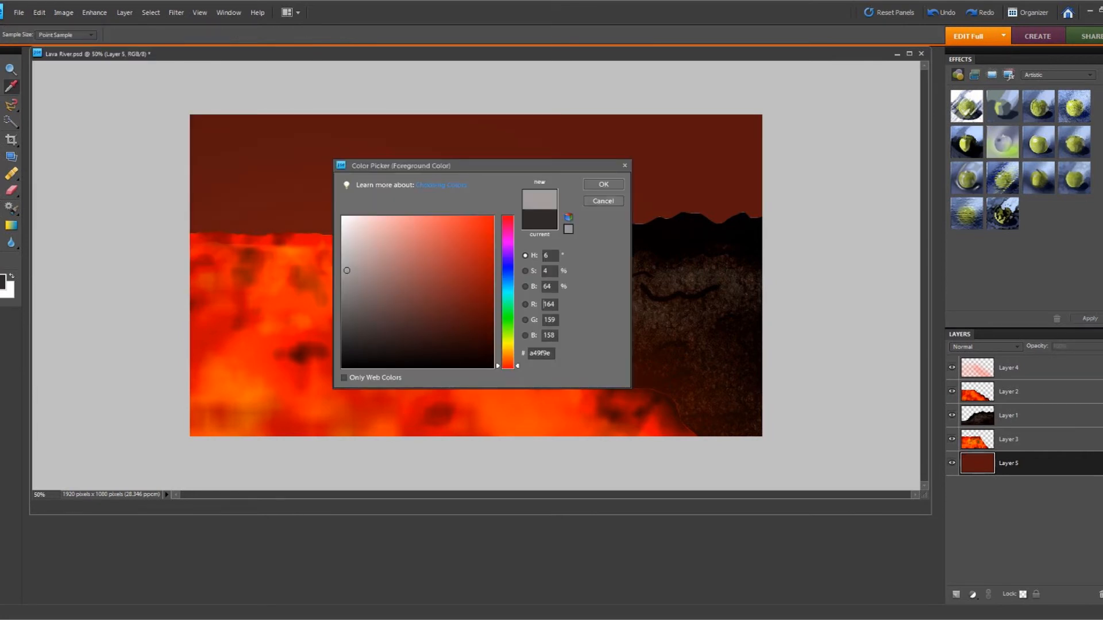
key("Return")
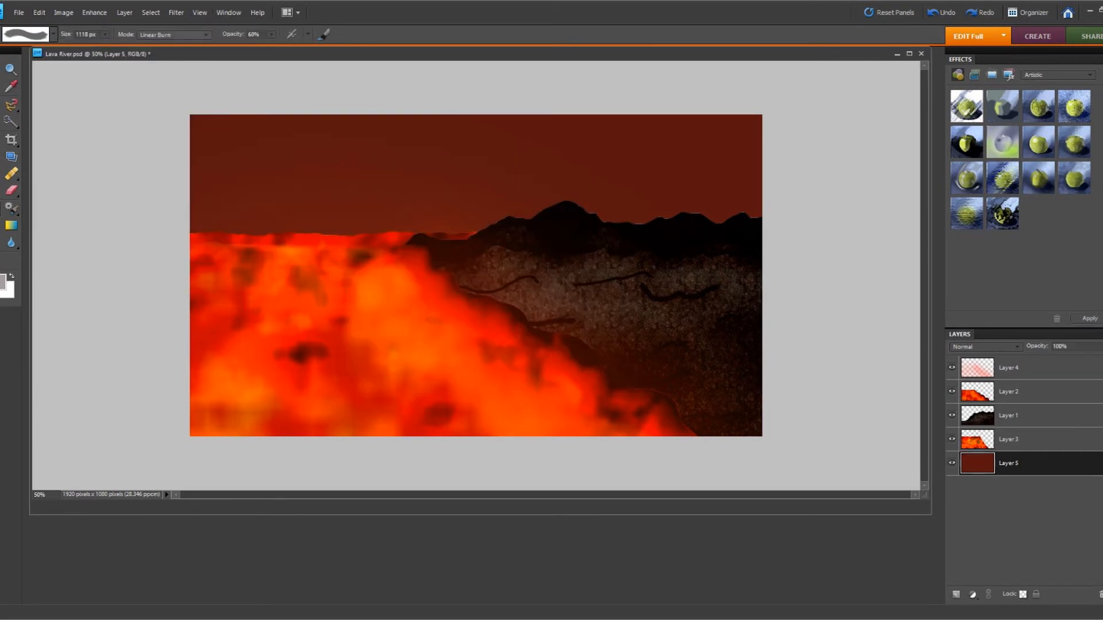
left_click(247, 152)
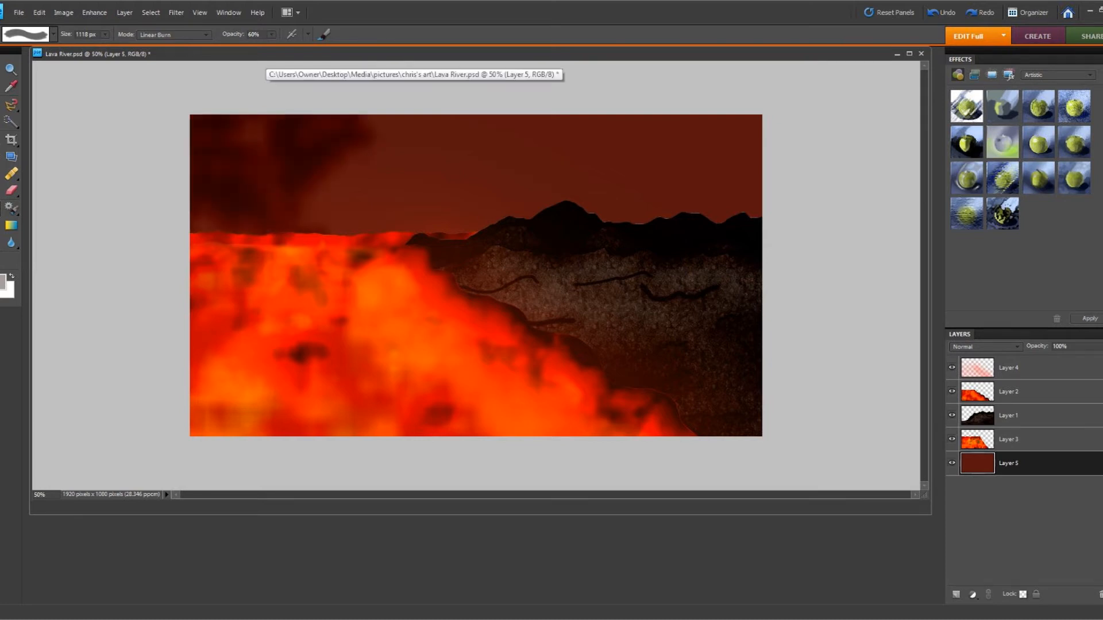
left_click(434, 163)
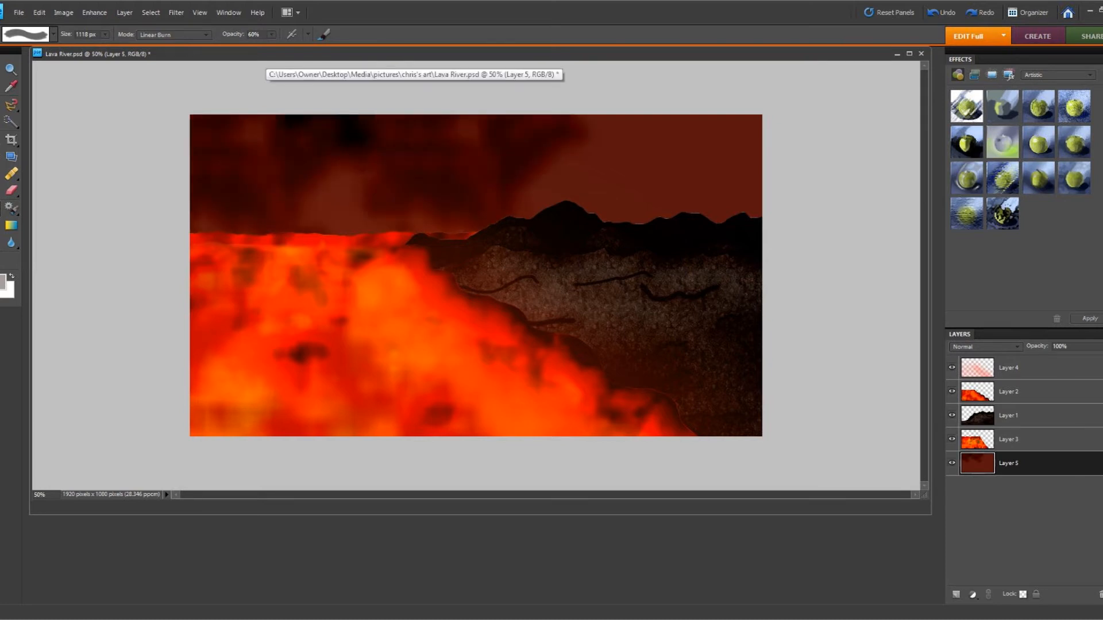
left_click(724, 164)
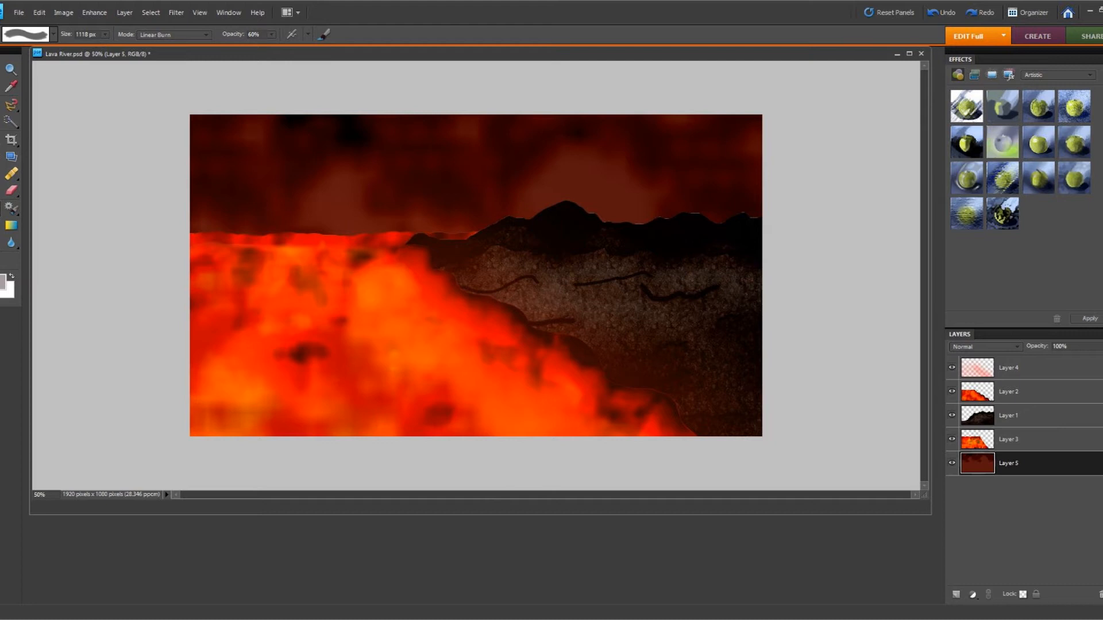
Set the brush's blending mode to Normal
left_click(172, 34)
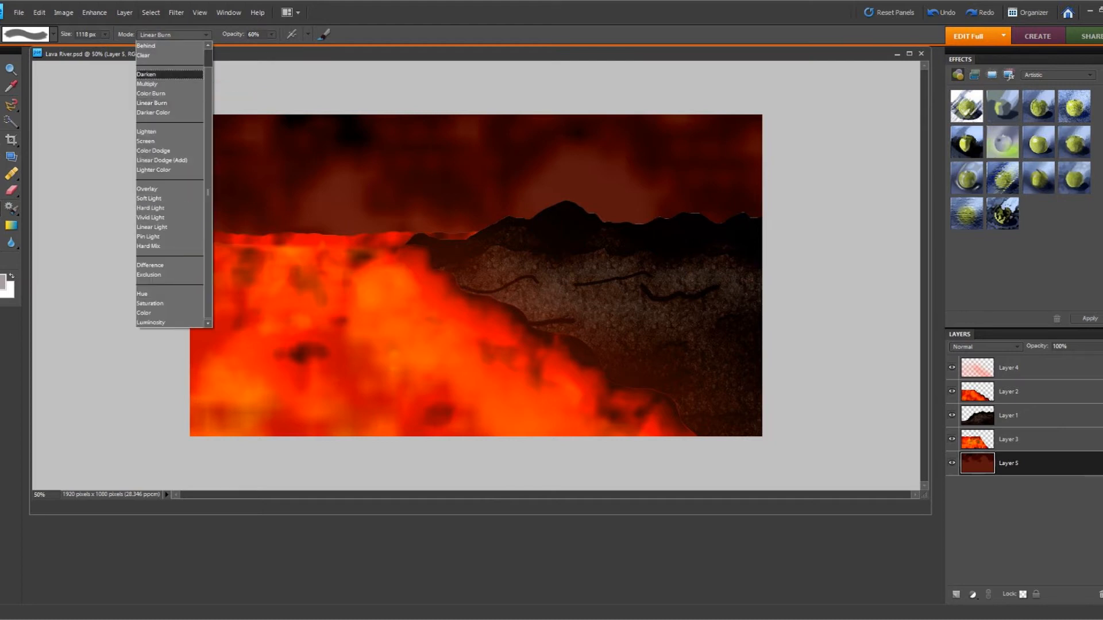
scroll(169, 103, "up", 1)
left_click(166, 46)
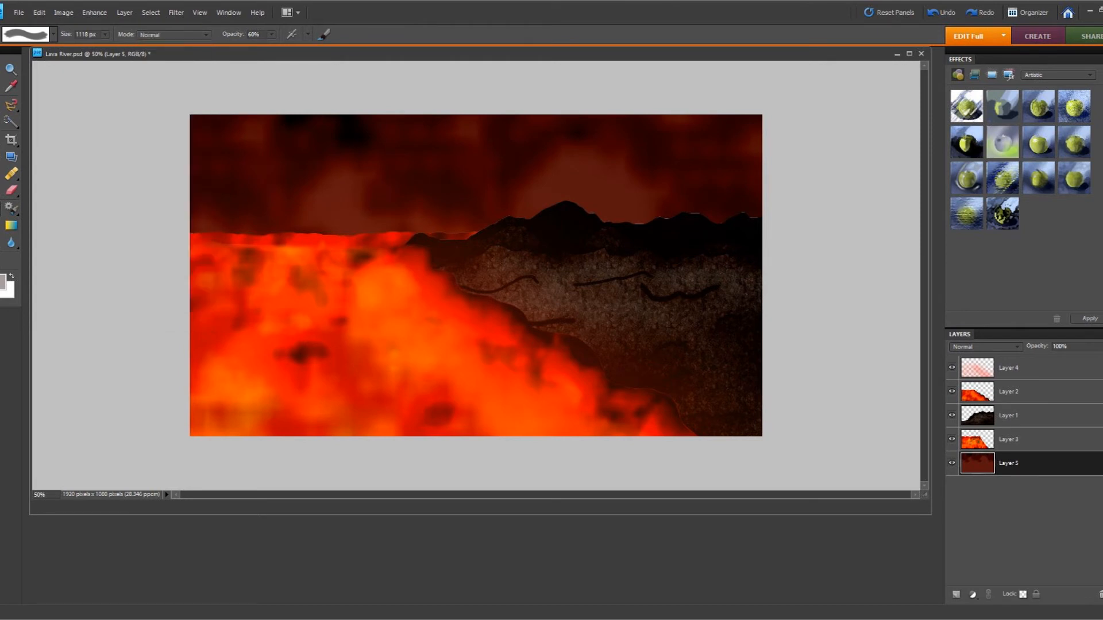
Try painting light grey clouds at 60% opacity over the left half of the sky and undo them
left_click(348, 80)
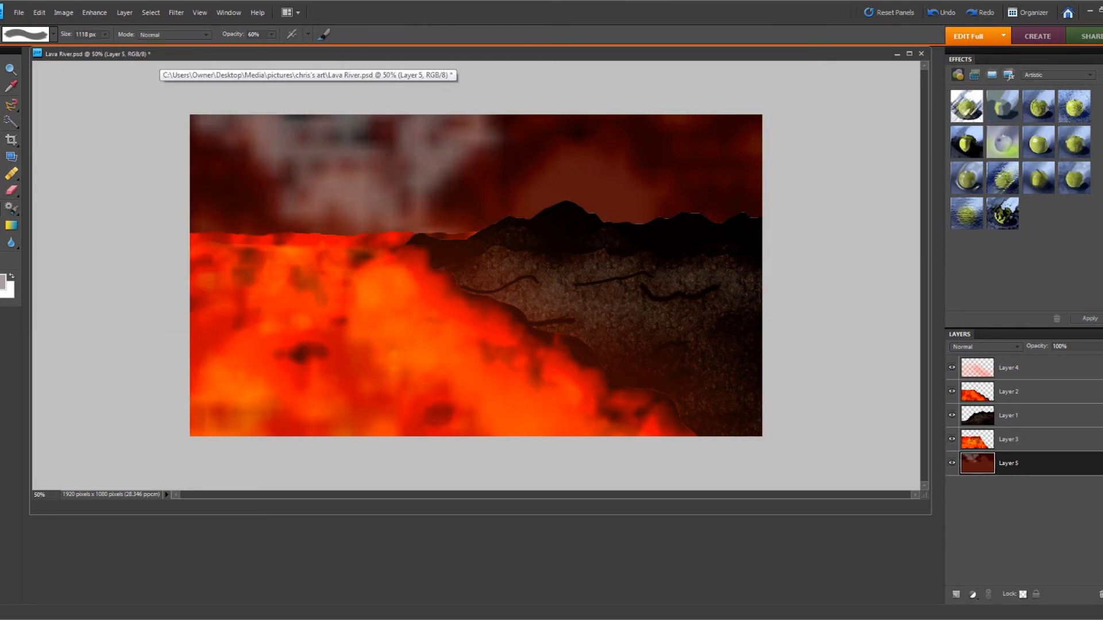
left_click(39, 12)
left_click(51, 25)
Lower the brush opacity to 29% and paint faint grey smoke clouds across the entire sky
left_click(272, 34)
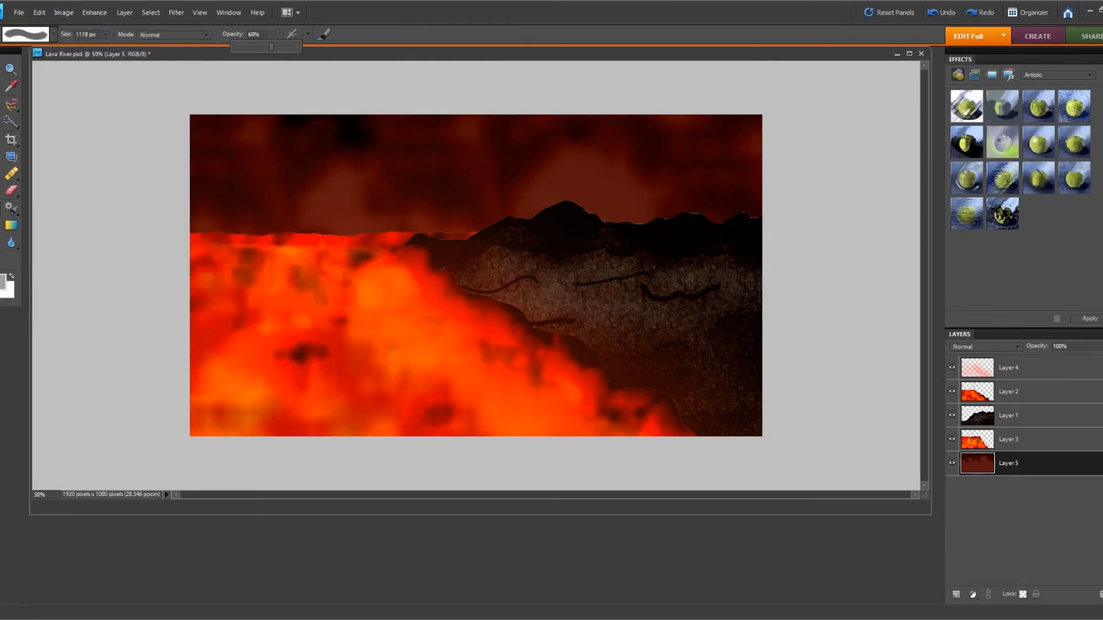
left_click(236, 109)
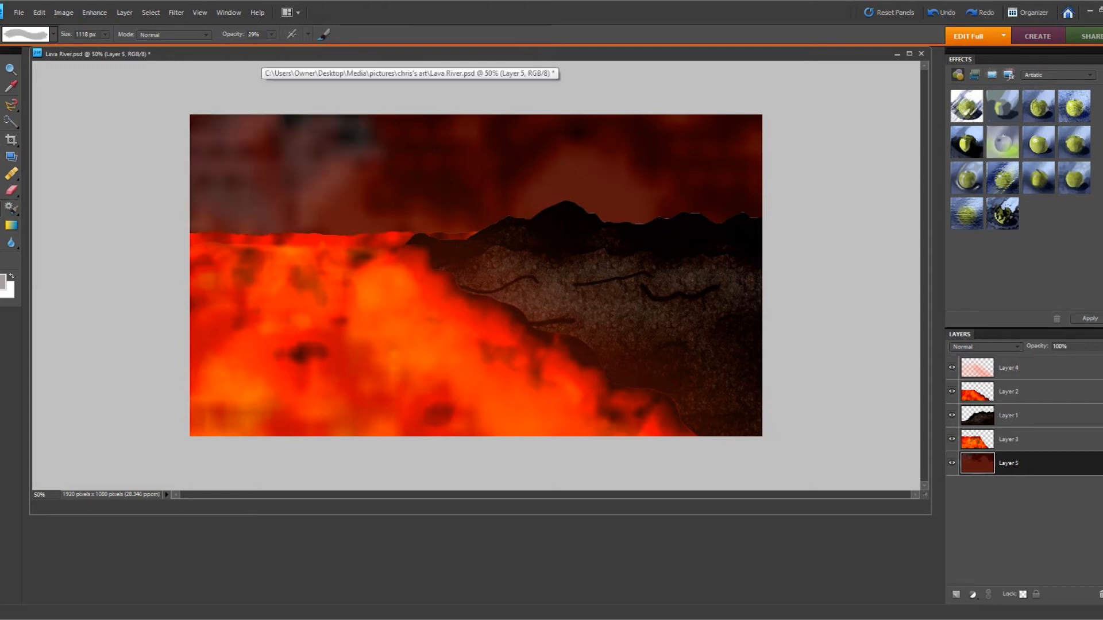
left_click(438, 115)
left_click(732, 167)
left_click(580, 138)
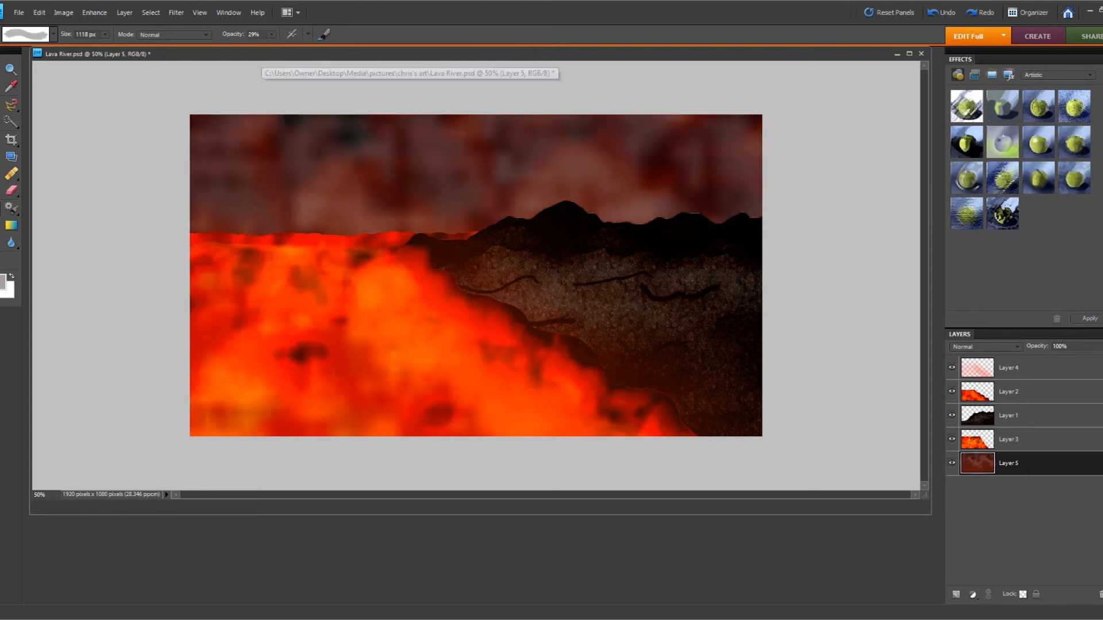
Set the brush to Linear Burn and paint dark, patchy clouds at 29% opacity across the whole sky on Layer 5
left_click(183, 35)
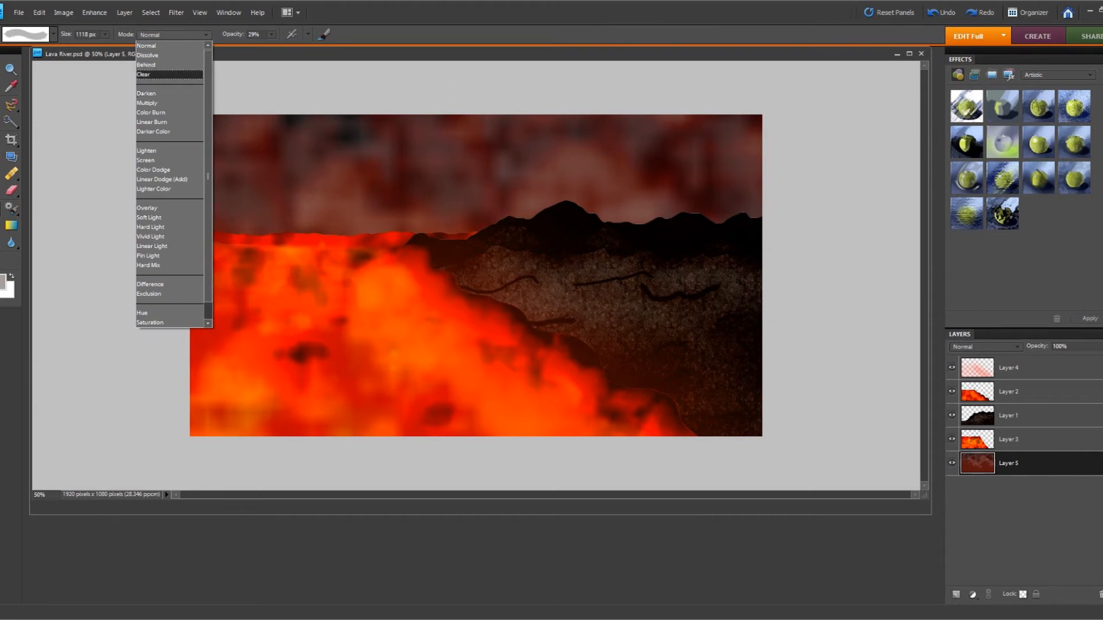
left_click(155, 122)
left_click(230, 138)
left_click(392, 152)
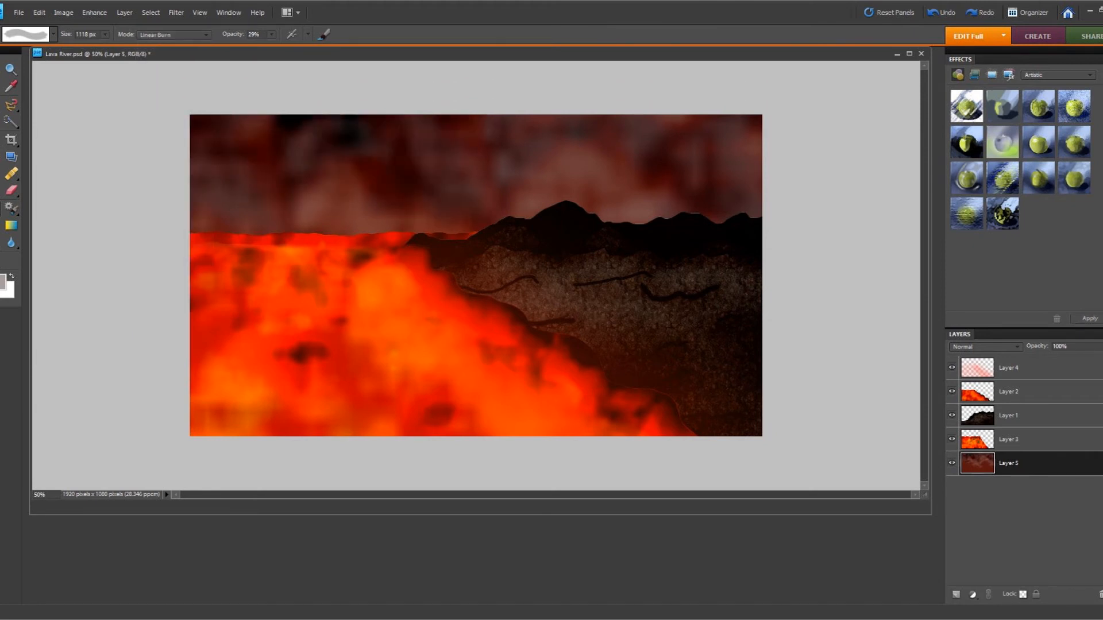
left_click(641, 128)
left_click(259, 132)
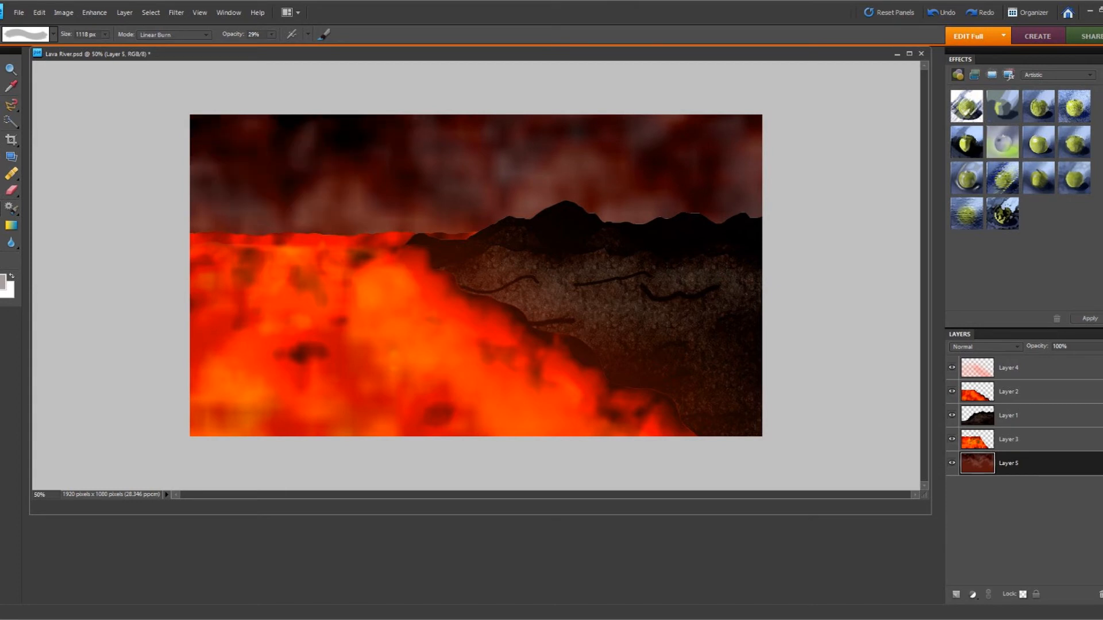
left_click(400, 216)
left_click(560, 201)
left_click(727, 192)
left_click(482, 158)
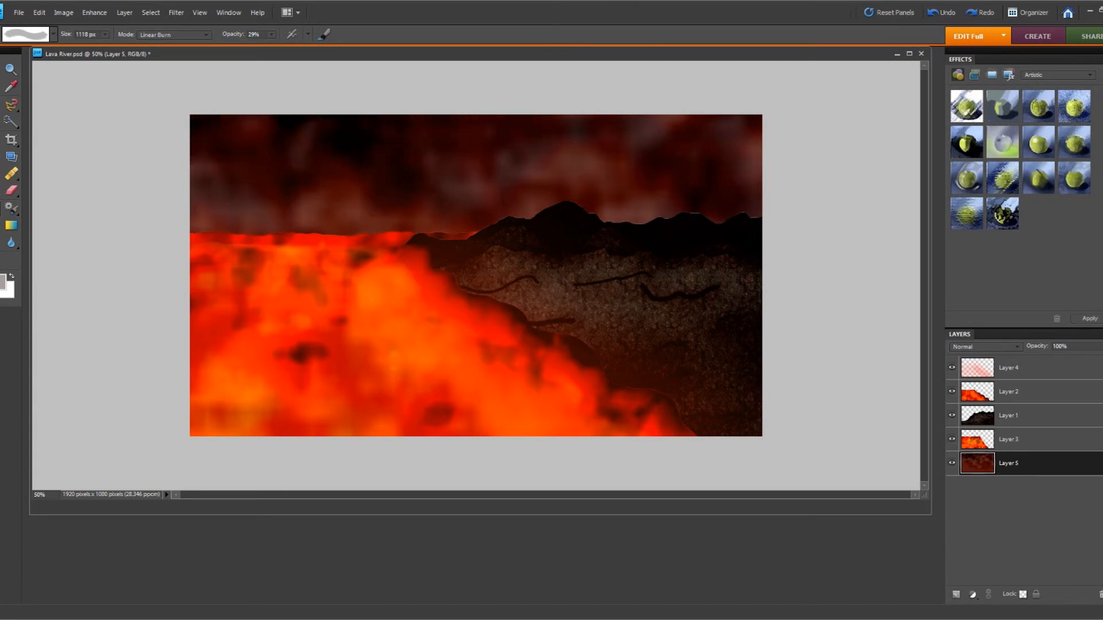
left_click(227, 167)
left_click(606, 143)
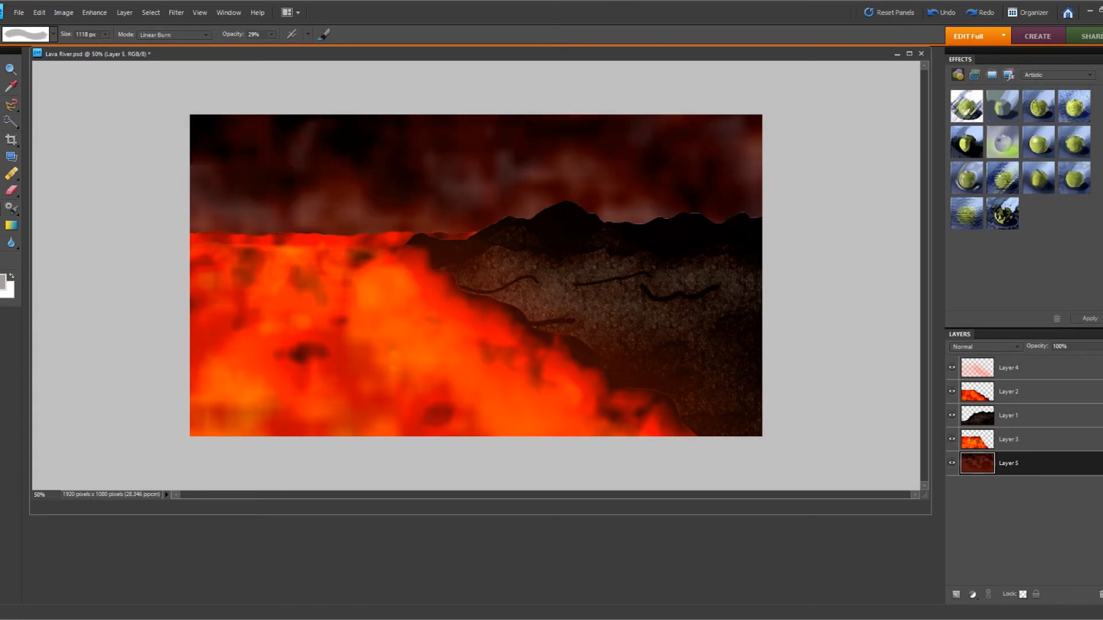
left_click(232, 230)
left_click(394, 236)
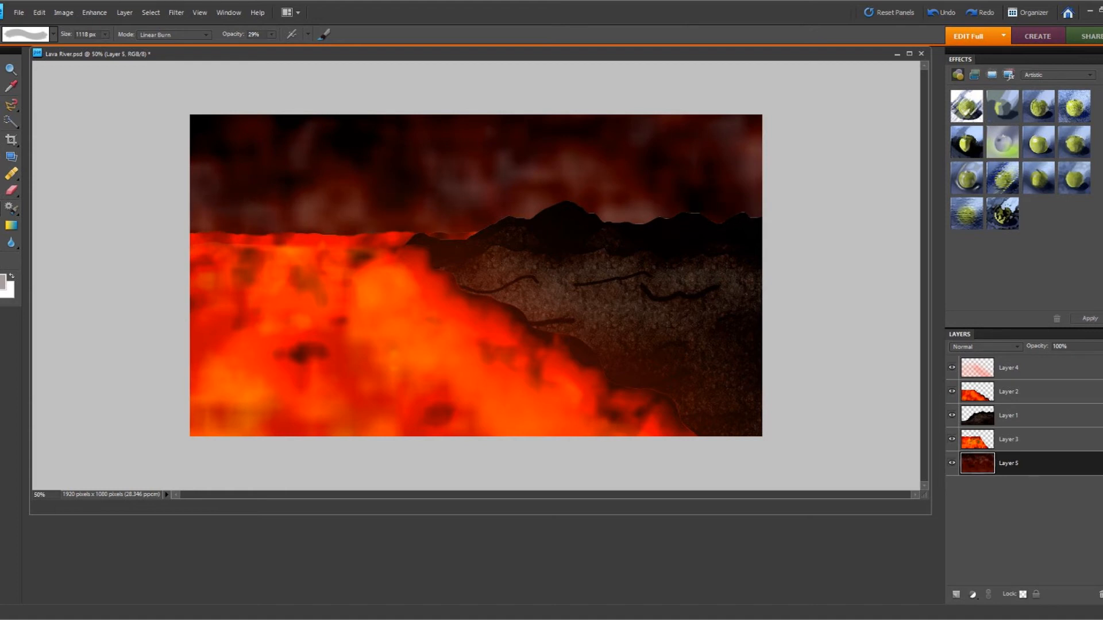
left_click(716, 146)
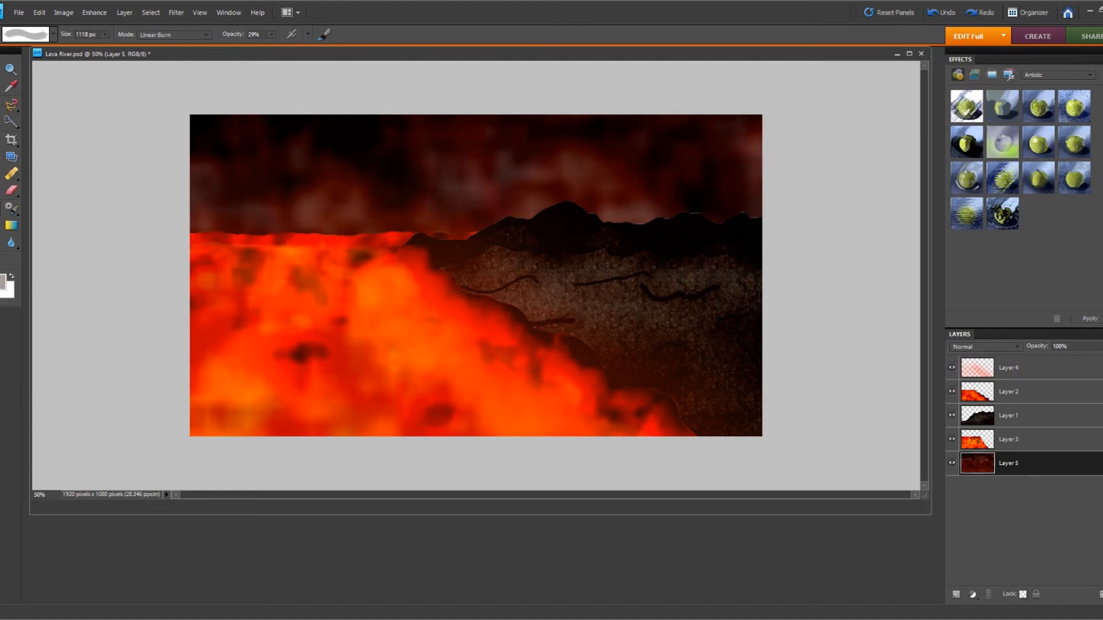
Undo the last two brush strokes on the sky
left_click(39, 13)
left_click(63, 25)
left_click(39, 13)
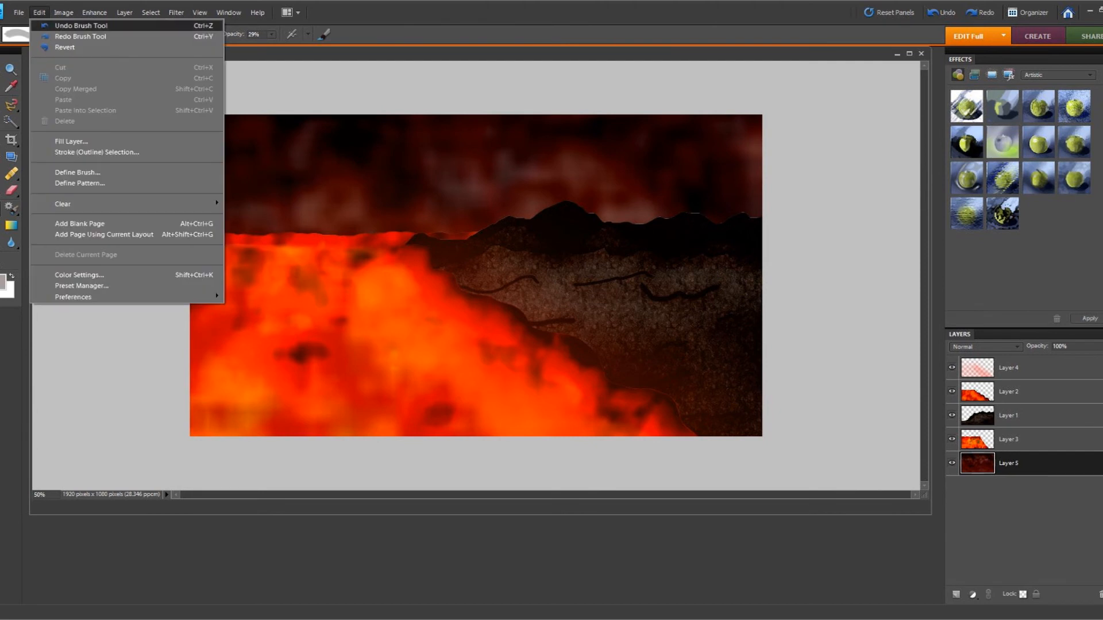
left_click(63, 25)
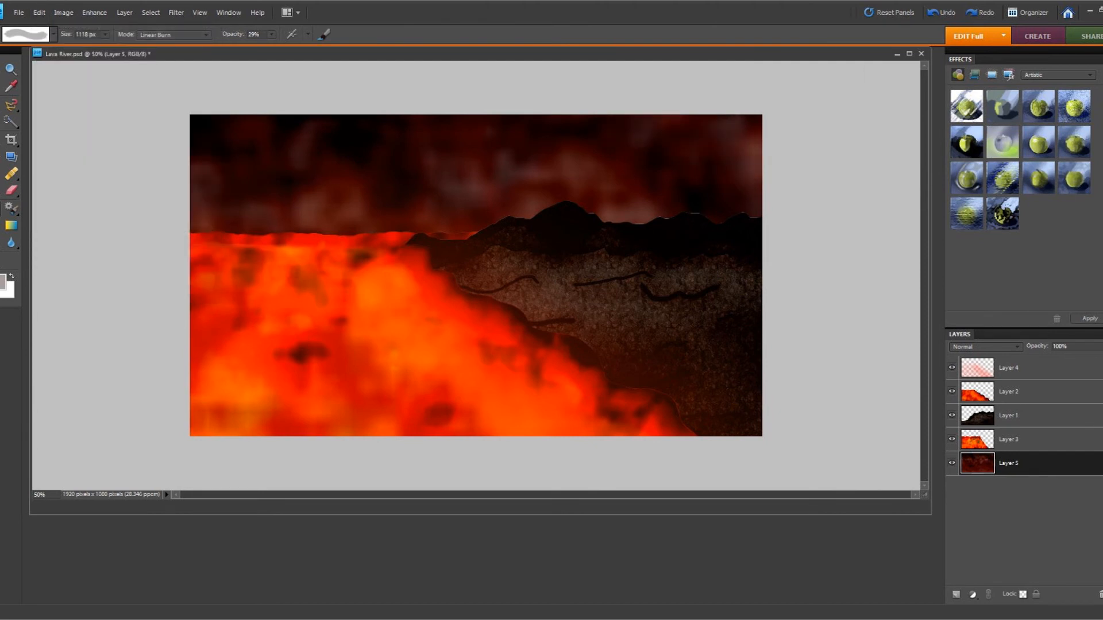
Lower the brush opacity to 16% and lightly darken the sky above the mountains
left_click(272, 35)
left_click_drag(271, 48, 264, 47)
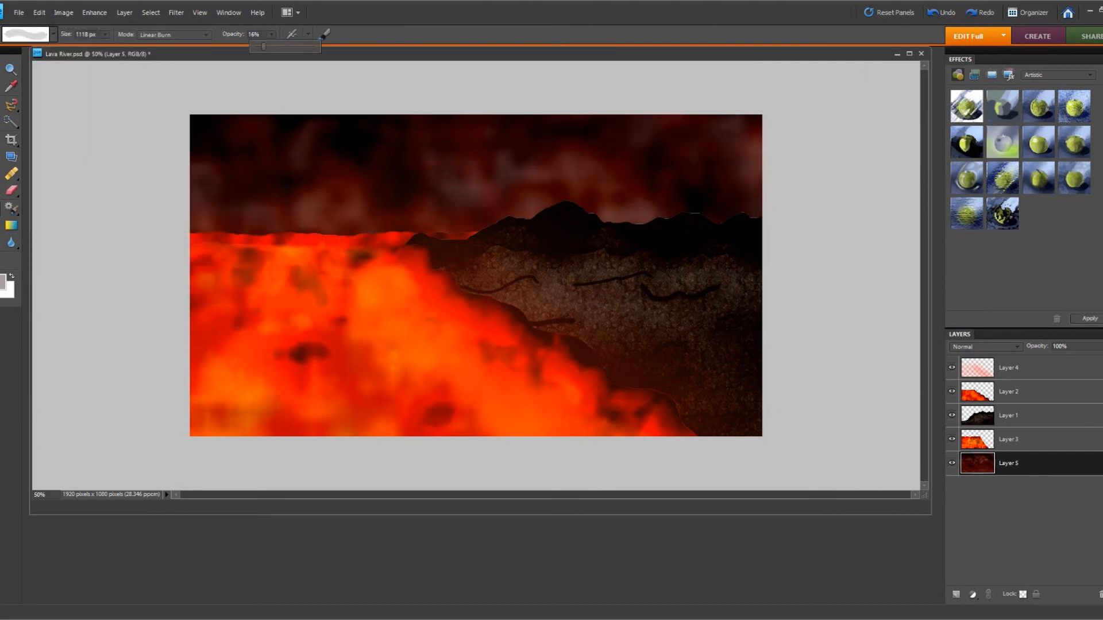
left_click(632, 164)
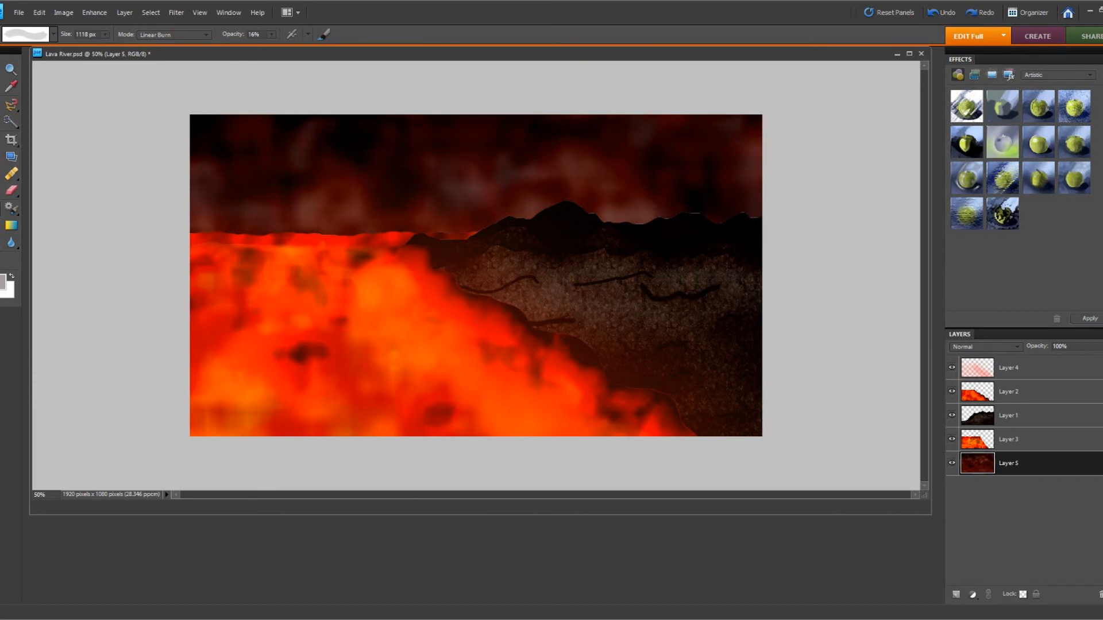
Select Layer 4 and set the foreground colour to orange-red, #ff3811
left_click(1010, 367)
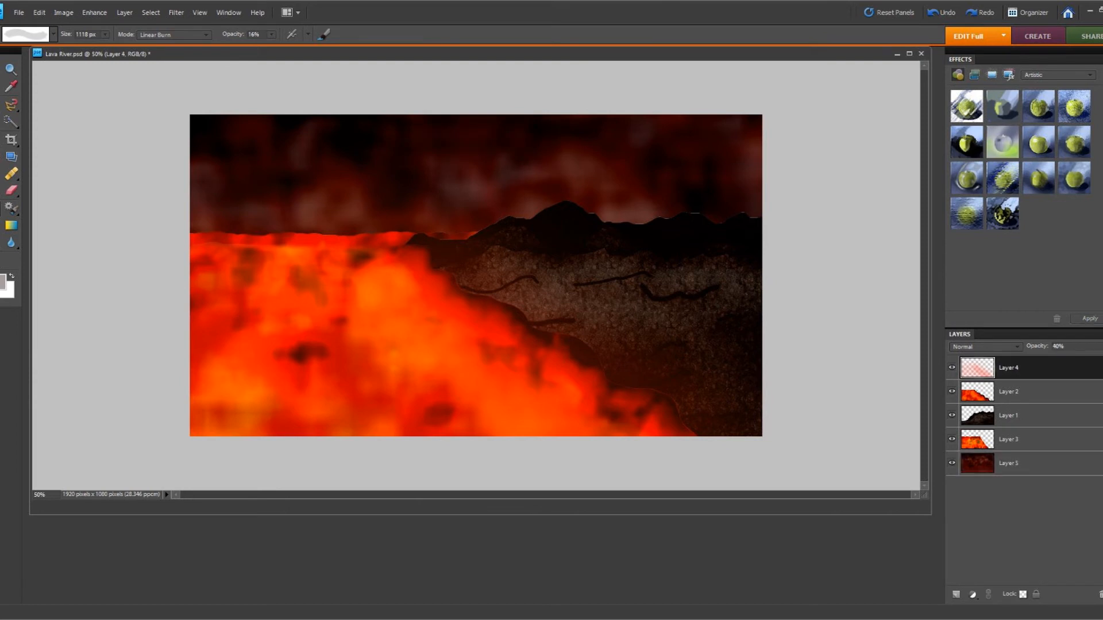
left_click(2, 282)
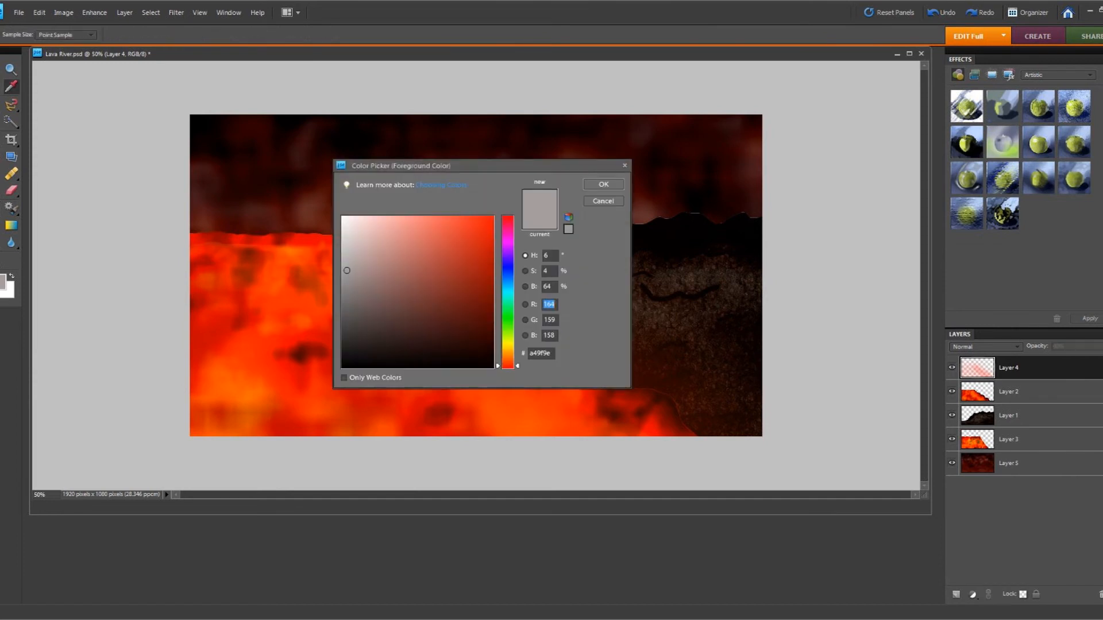
left_click(484, 217)
left_click(508, 364)
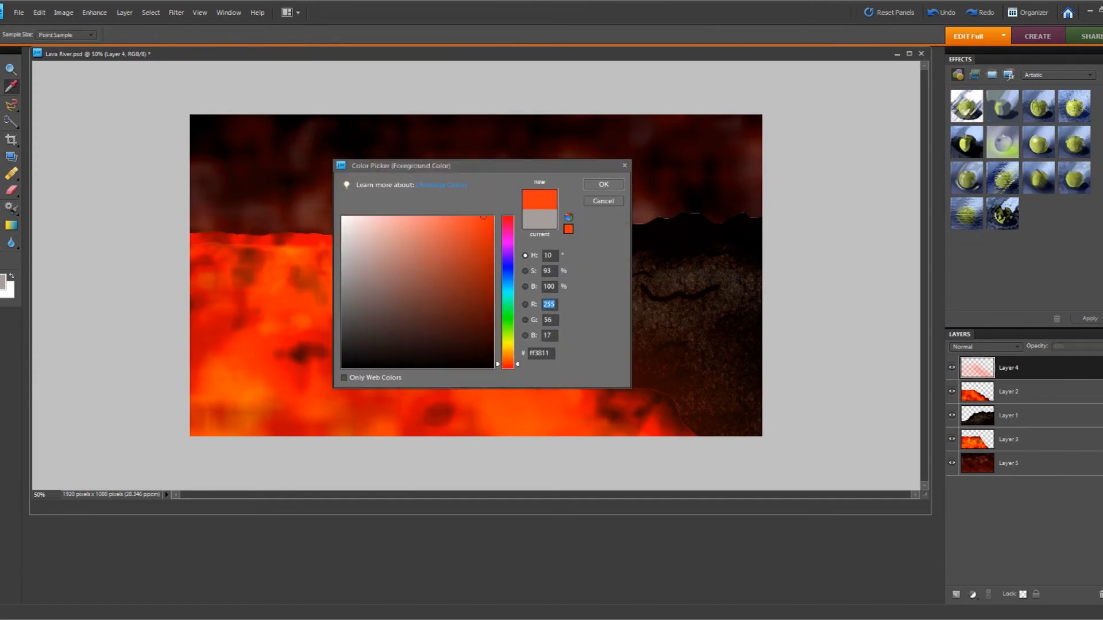
left_click(603, 184)
Paint an orange-red glow along the lava's edge on Layer 4 with a soft 100 px brush in Vivid Light mode at 38% opacity
left_click(53, 34)
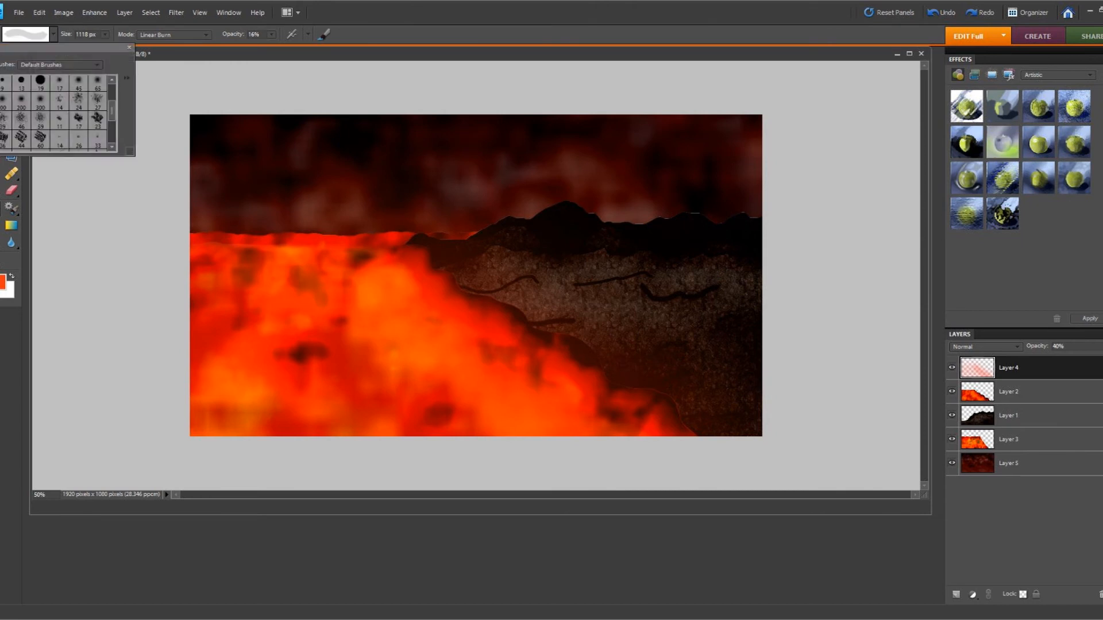
scroll(57, 113, "up", 3)
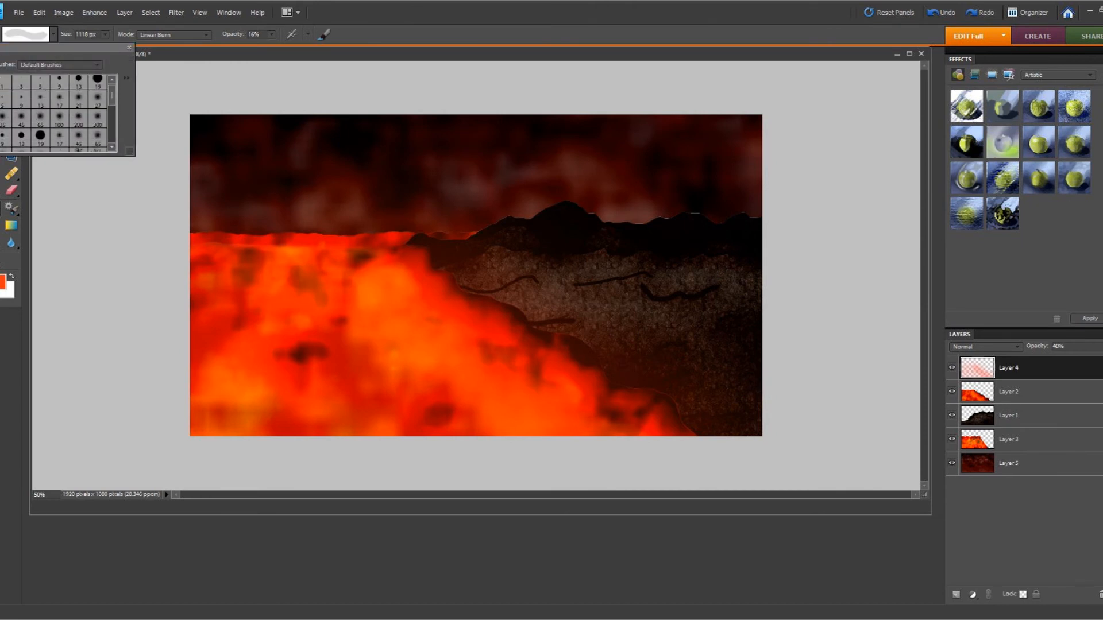
left_click(59, 116)
left_click(173, 34)
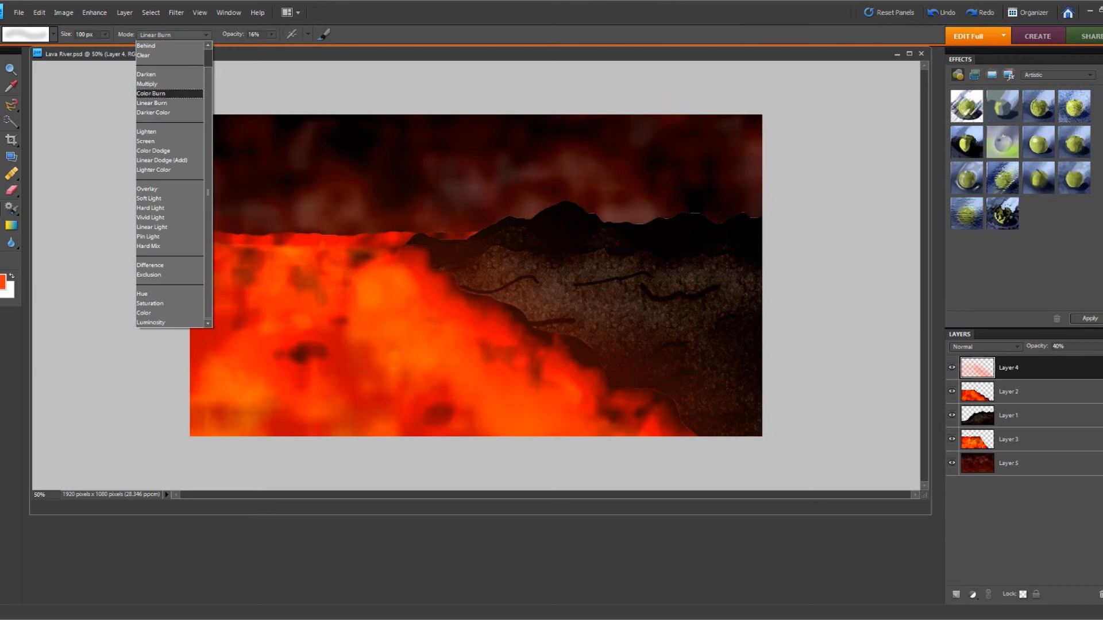
left_click(151, 217)
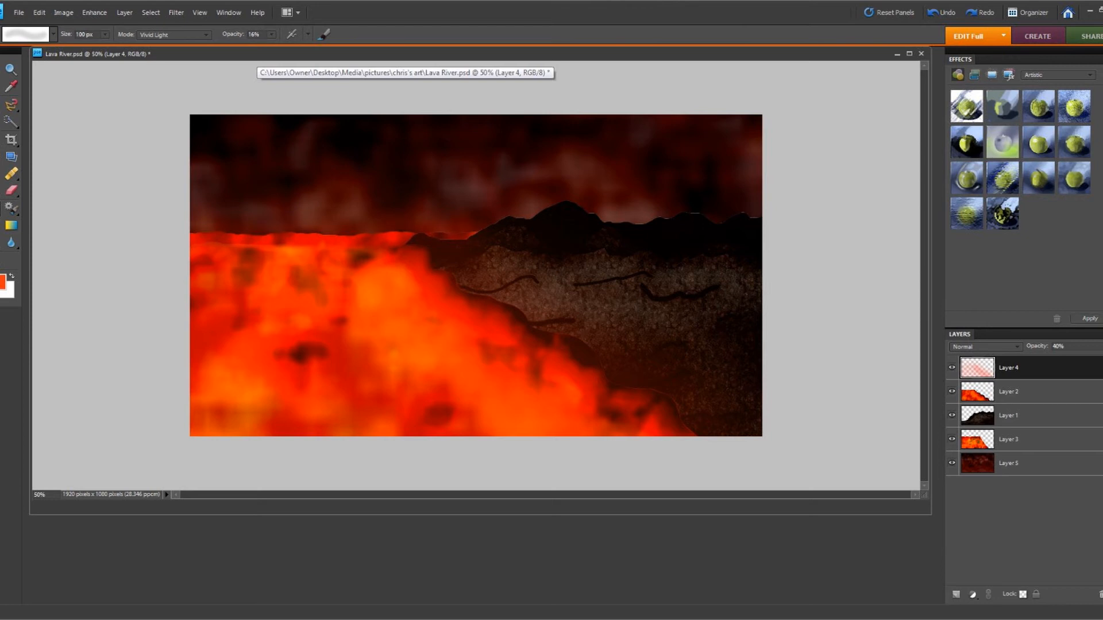
left_click(271, 35)
left_click_drag(272, 47, 284, 47)
key("Return")
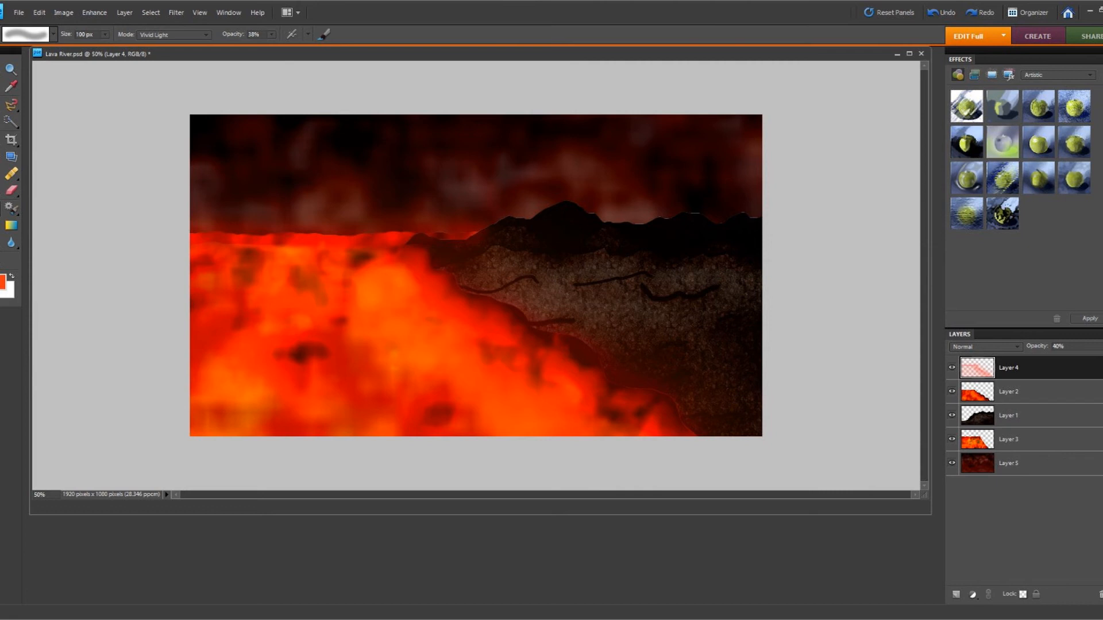
Try painting an orange-red glow just above the mountain ridge on Layer 3 and undo it
left_click(1009, 439)
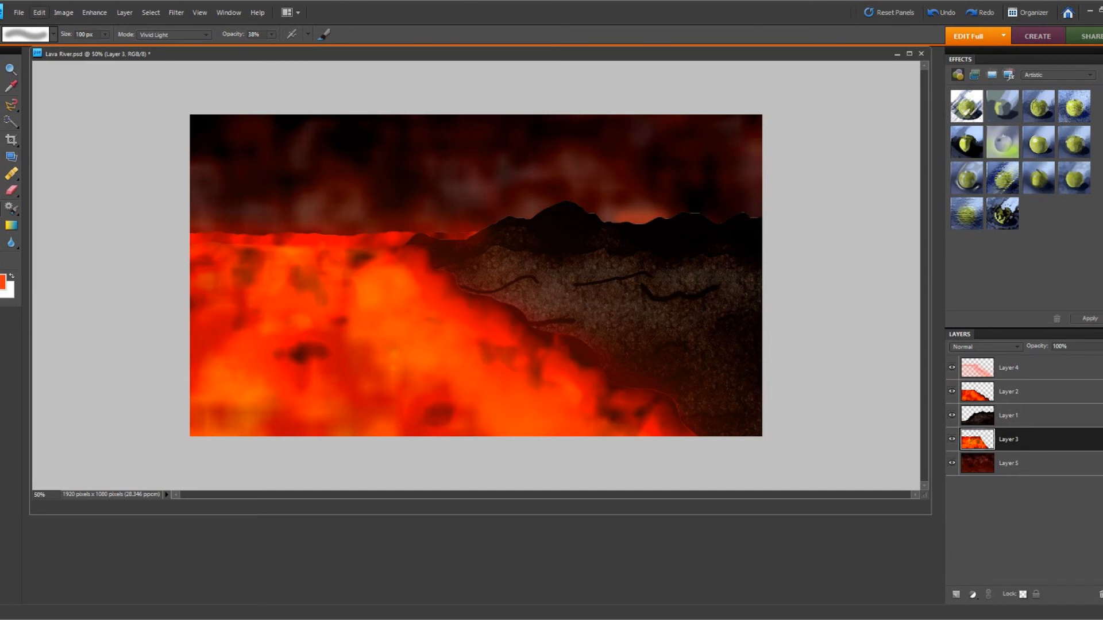
left_click(39, 13)
left_click(58, 27)
Paint a broad orange-red glow along the horizon and behind the mountains on Layer 3 with a 799 px brush at 24% opacity
left_click(105, 34)
left_click_drag(105, 46, 113, 46)
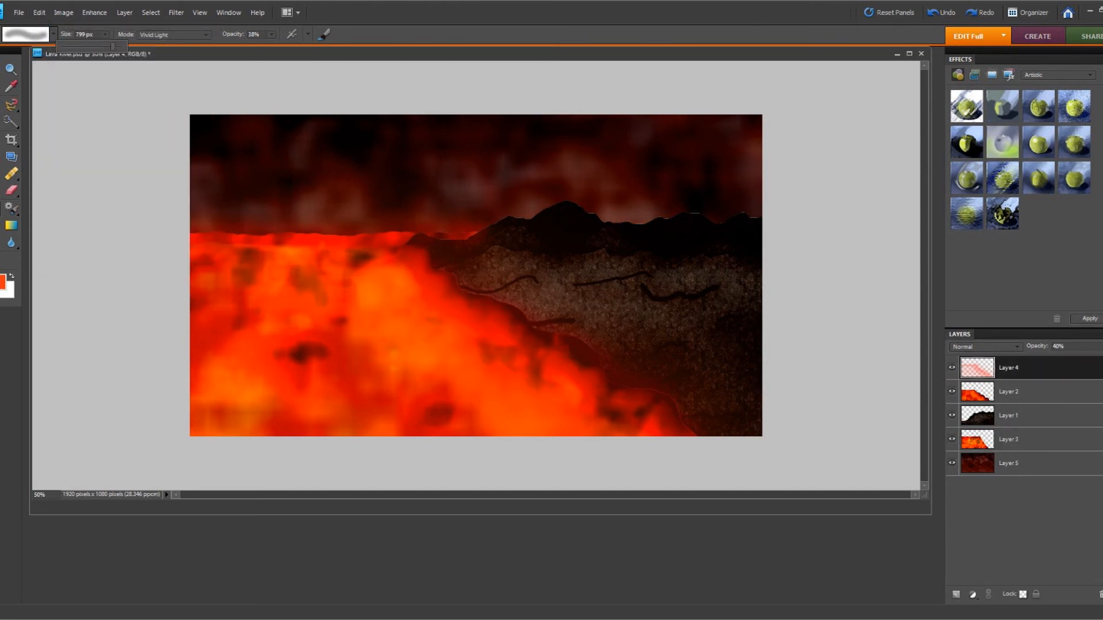
left_click(1010, 439)
left_click(271, 34)
left_click_drag(273, 46, 263, 46)
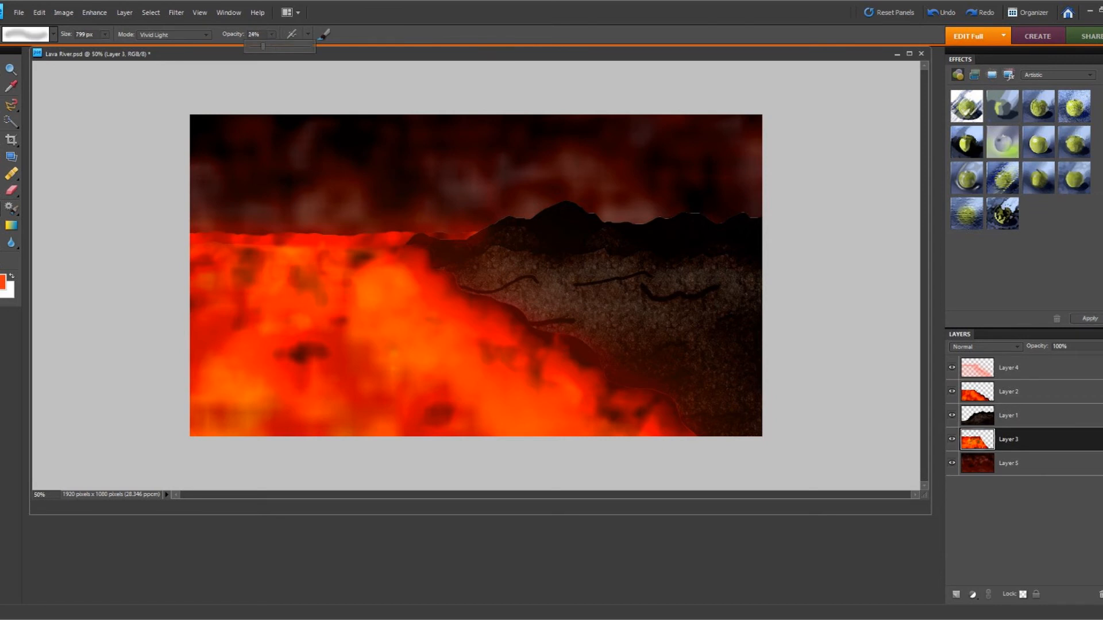
key("Return")
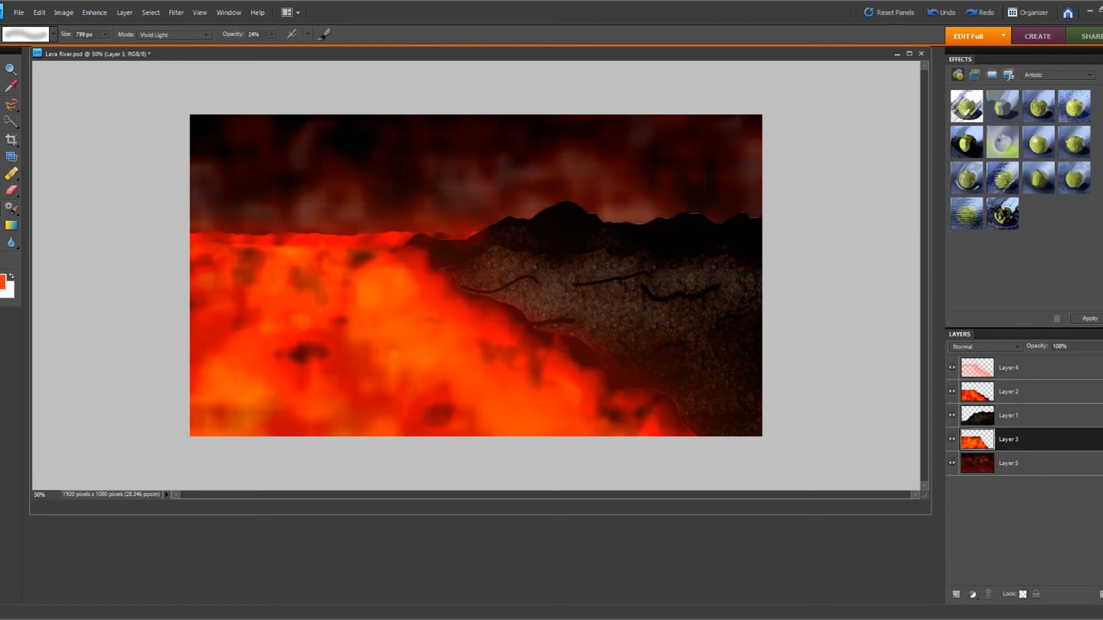
left_click_drag(299, 259, 667, 259)
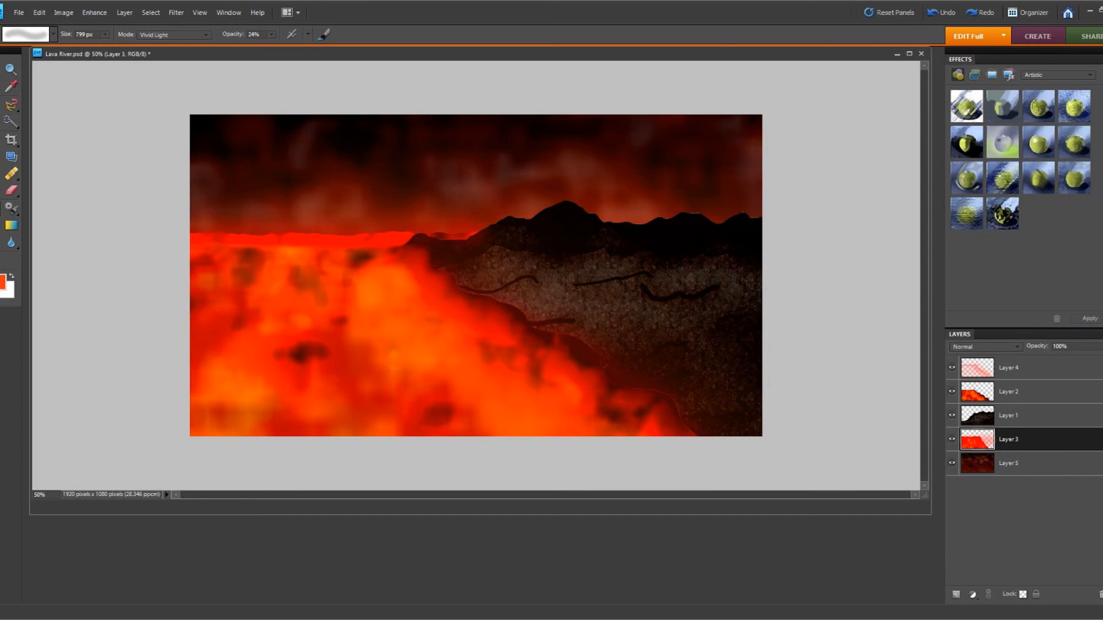
Save the layered image as Lava River in Photoshop format, replacing the existing file
left_click(19, 12)
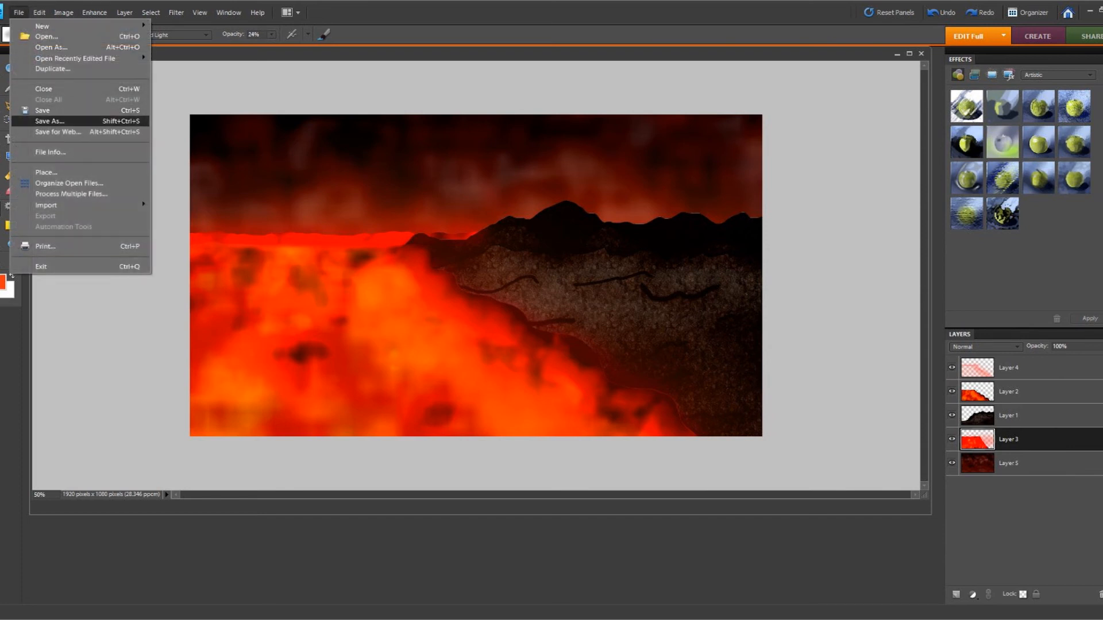
left_click(35, 121)
key("Return")
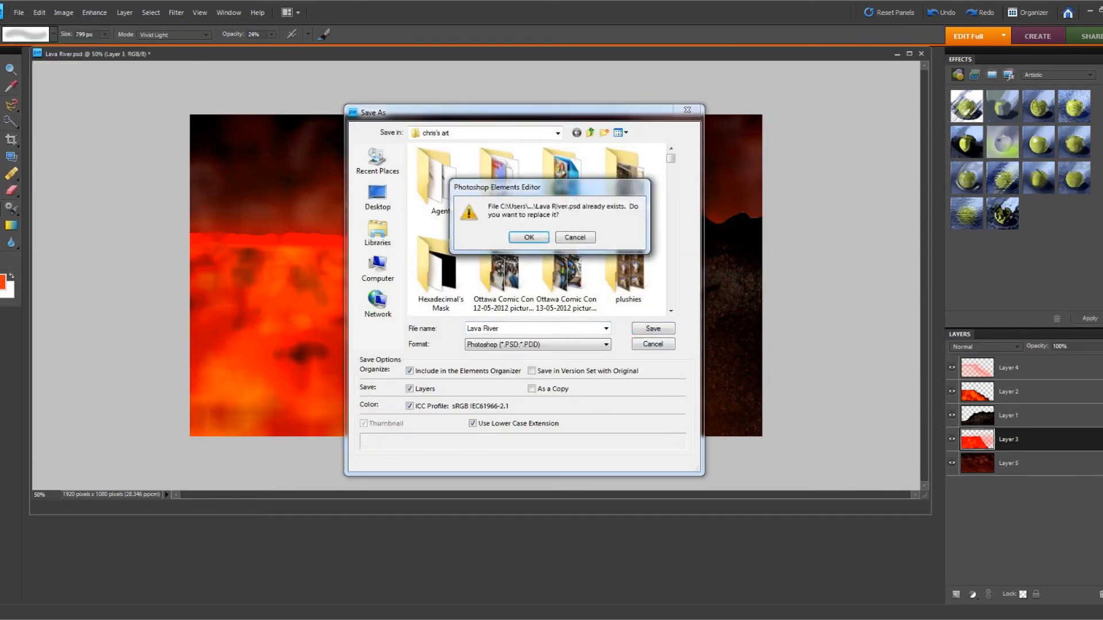
key("Return")
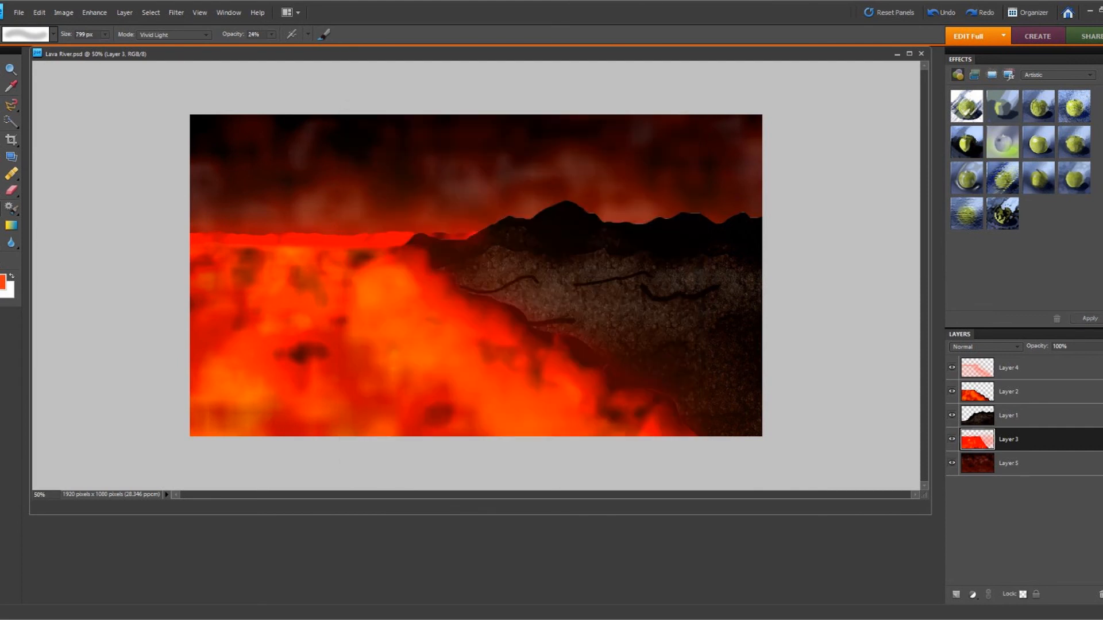
Remove the pale fringe from the mountains on Layer 1 using a Magic Wand selection of the surrounding empty area, expanded 100% twice with Refine Edge, and deselect
left_click(200, 12)
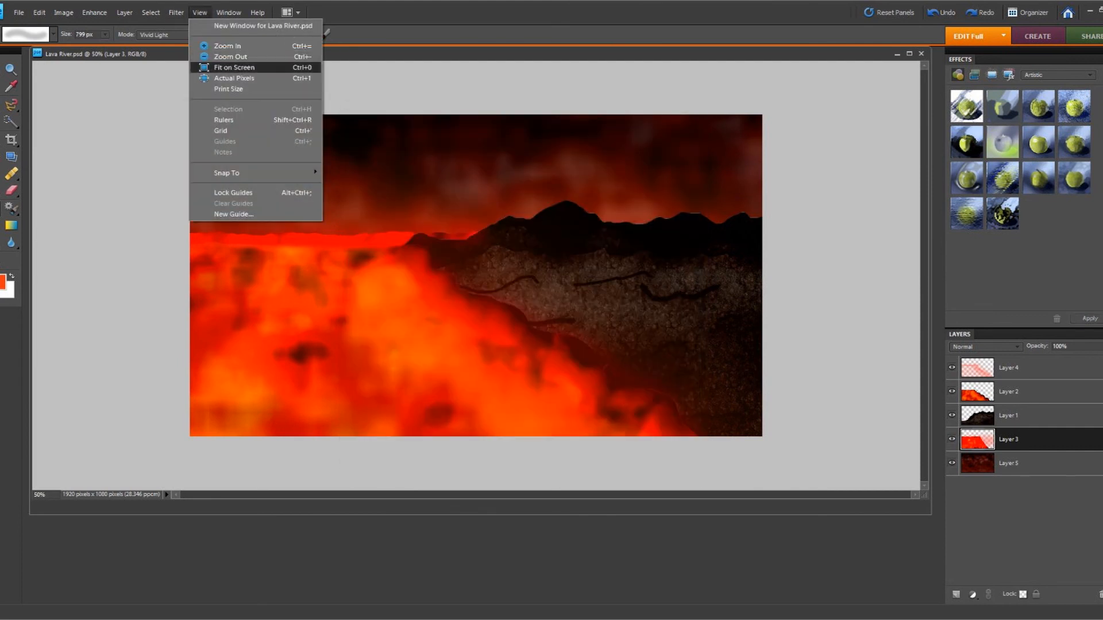
left_click(230, 68)
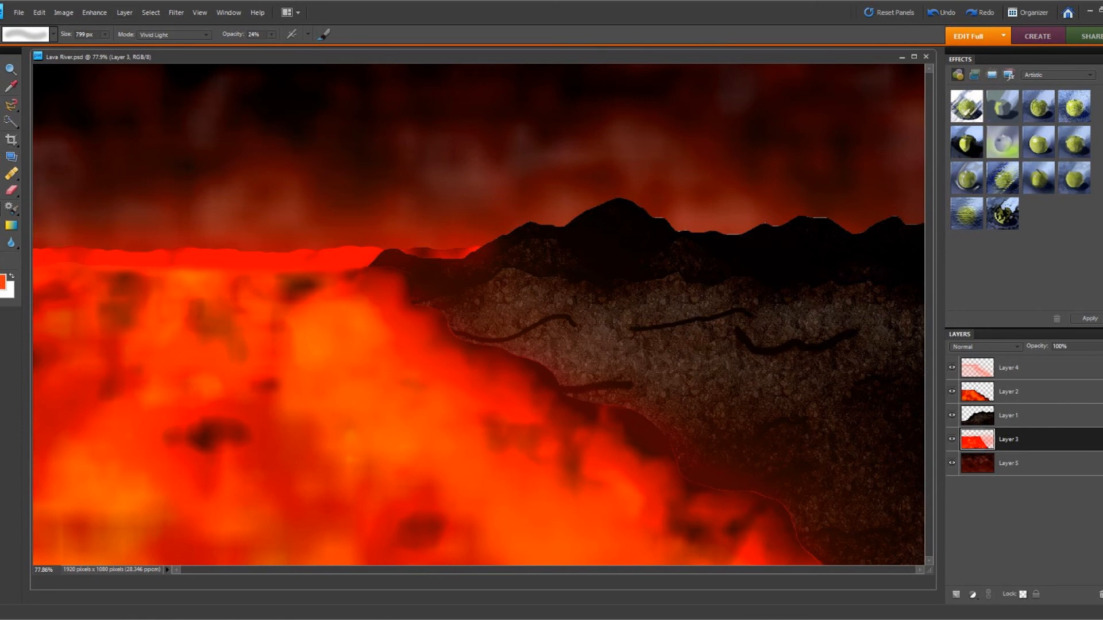
left_click(1022, 415)
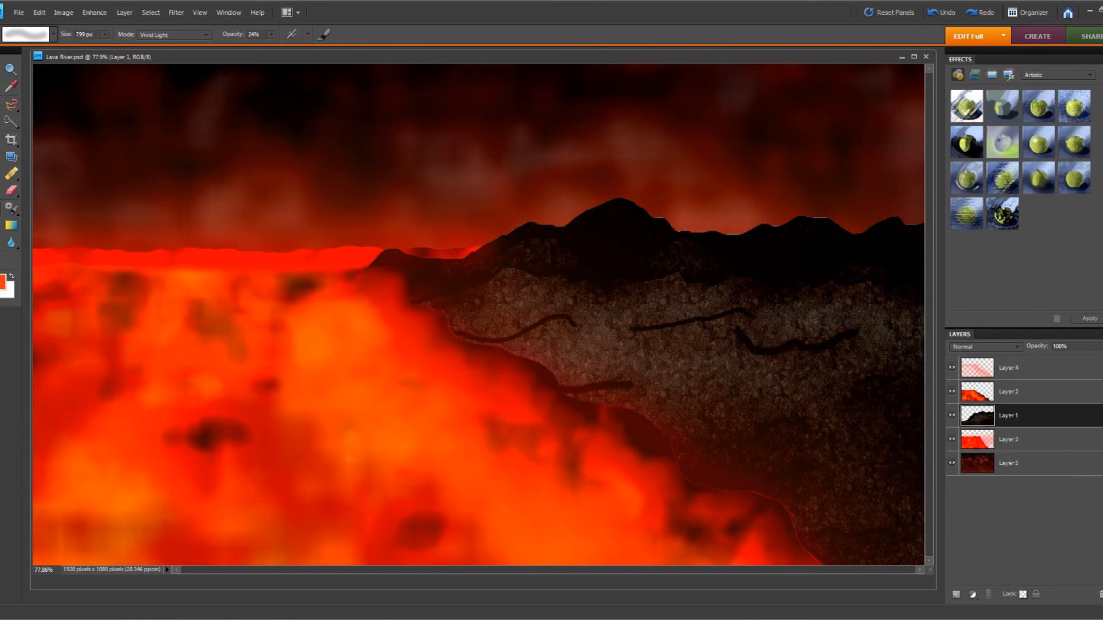
key("w")
left_click(436, 155)
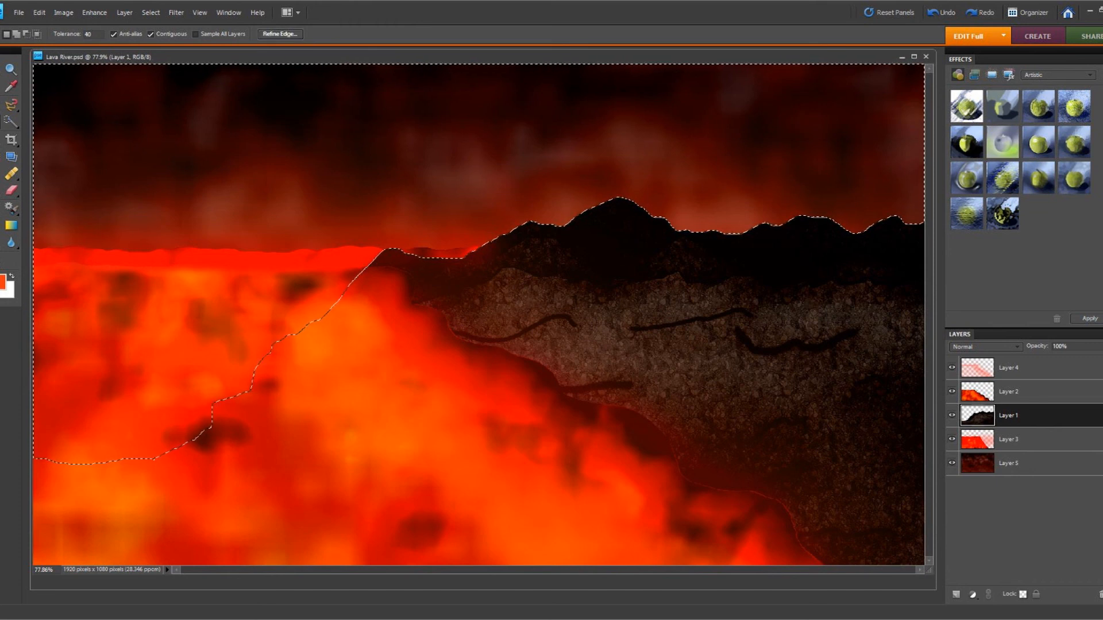
left_click(279, 34)
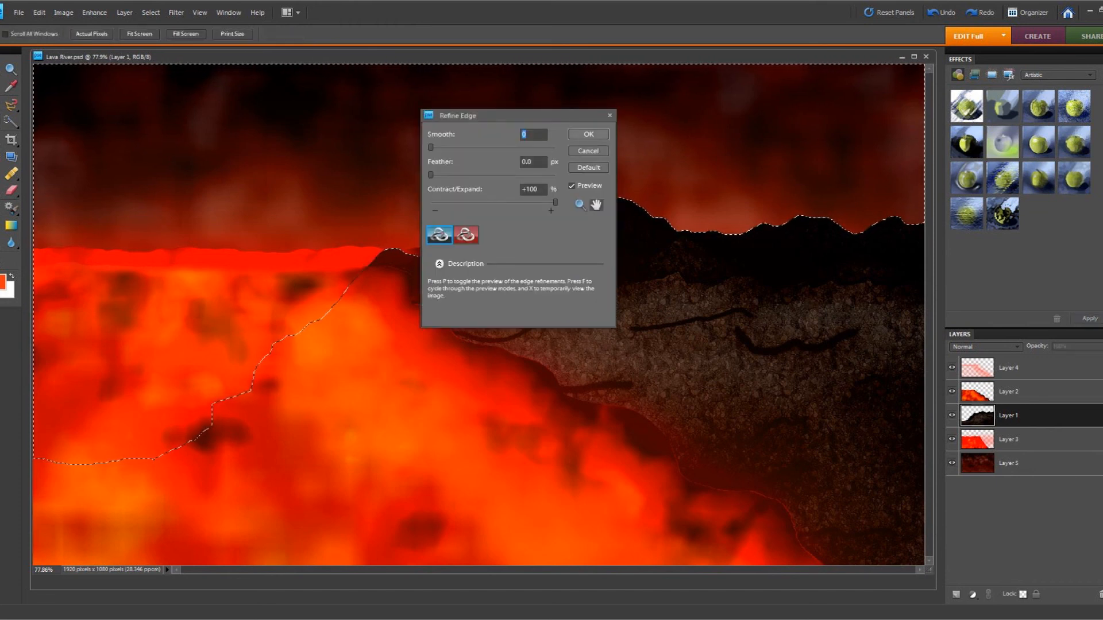
left_click(587, 133)
left_click(279, 34)
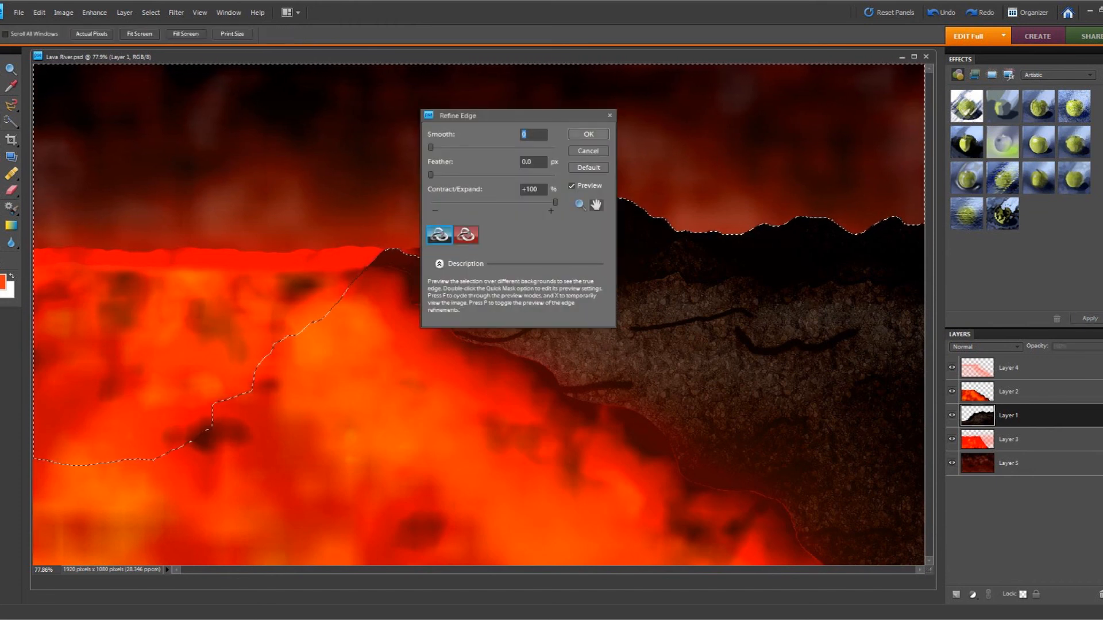
left_click(587, 133)
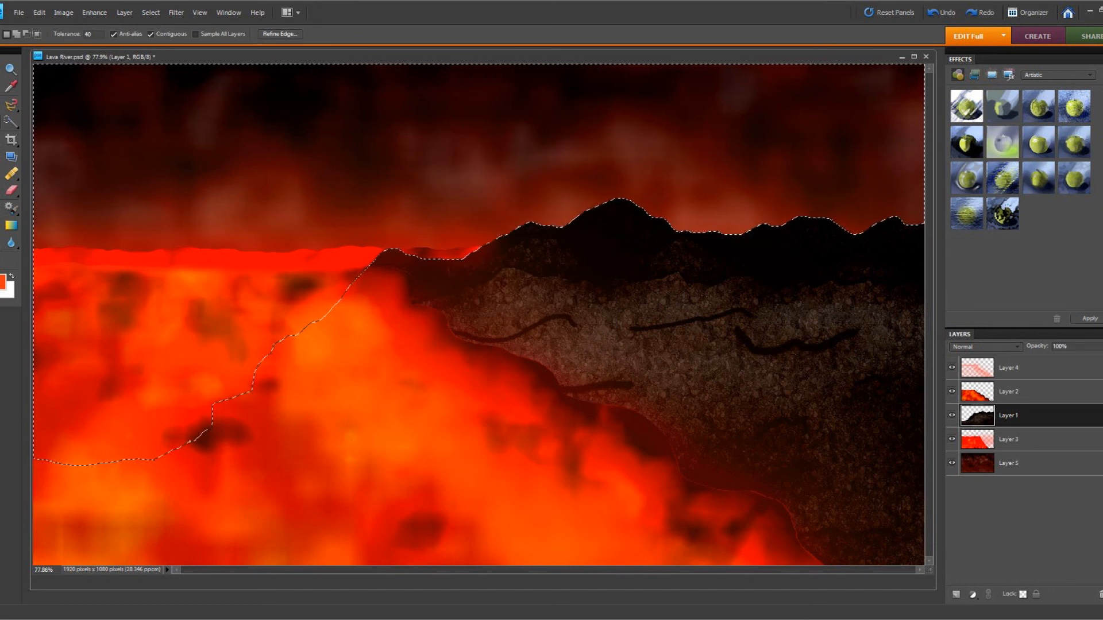
left_click(150, 13)
left_click(163, 36)
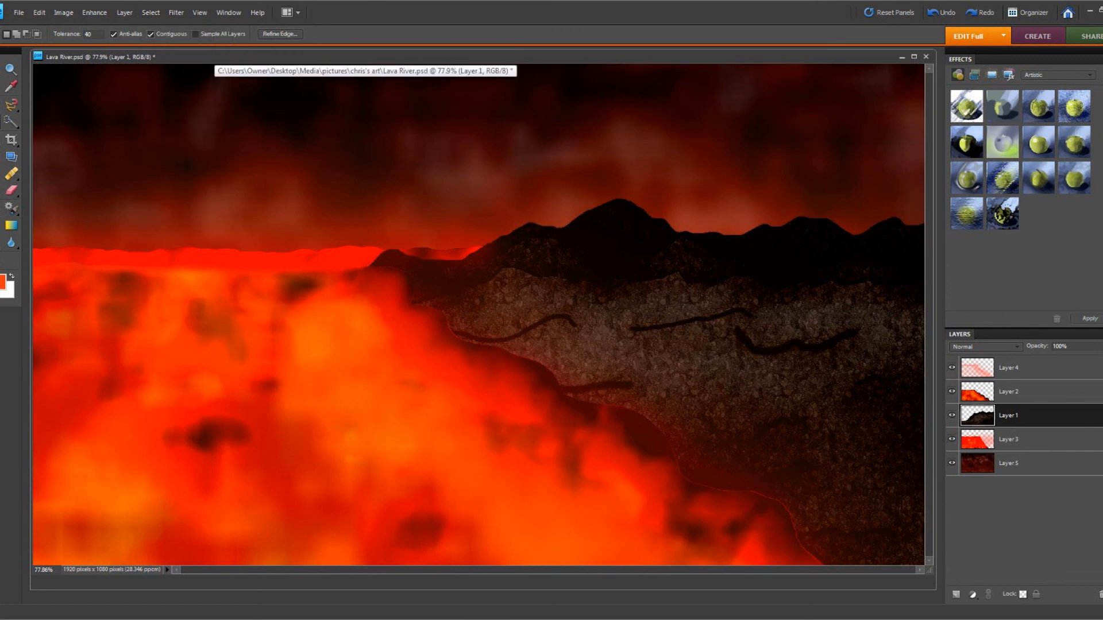
Save the cleaned-up layered artwork over the existing Lava River Photoshop file
left_click(19, 12)
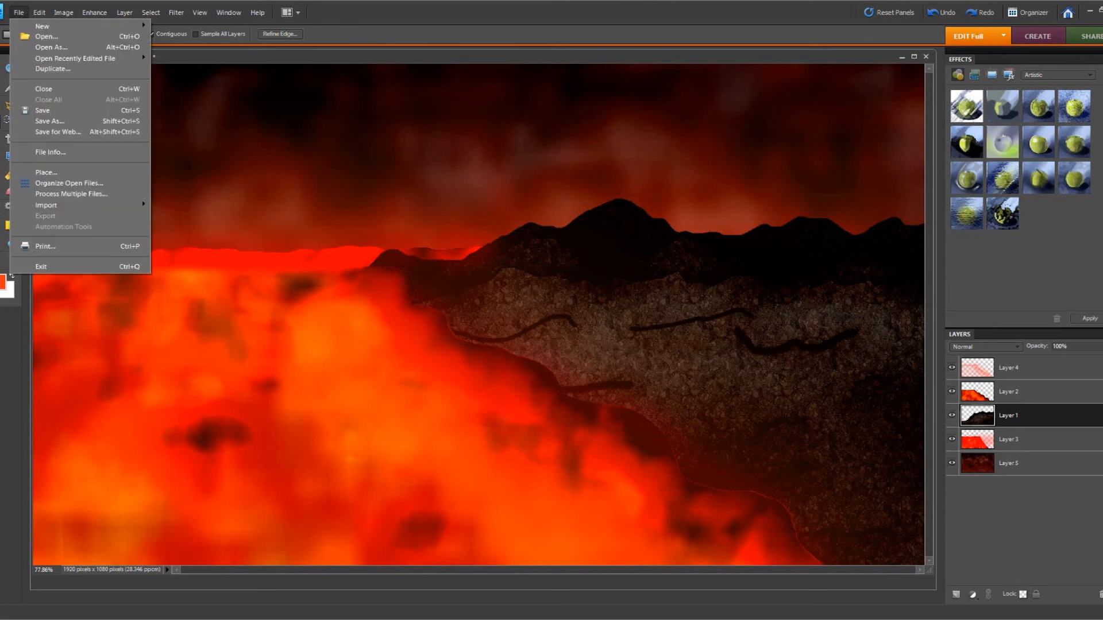
left_click(49, 121)
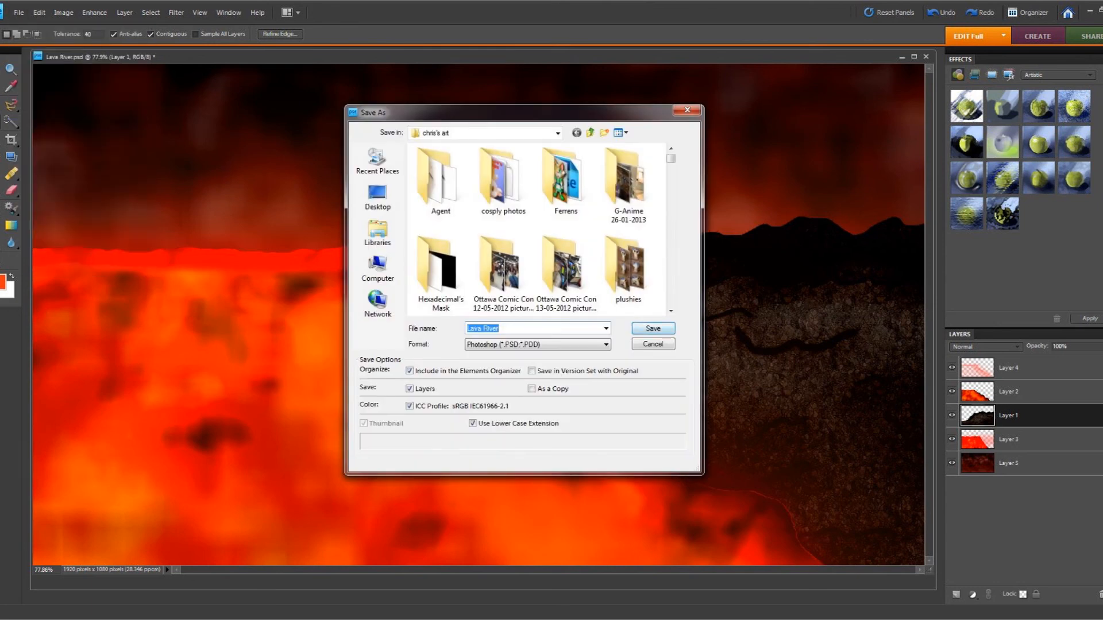
left_click(653, 329)
key("Return")
Save a copy of the image as Lava River in PNG format
left_click(19, 13)
left_click(50, 121)
left_click(537, 344)
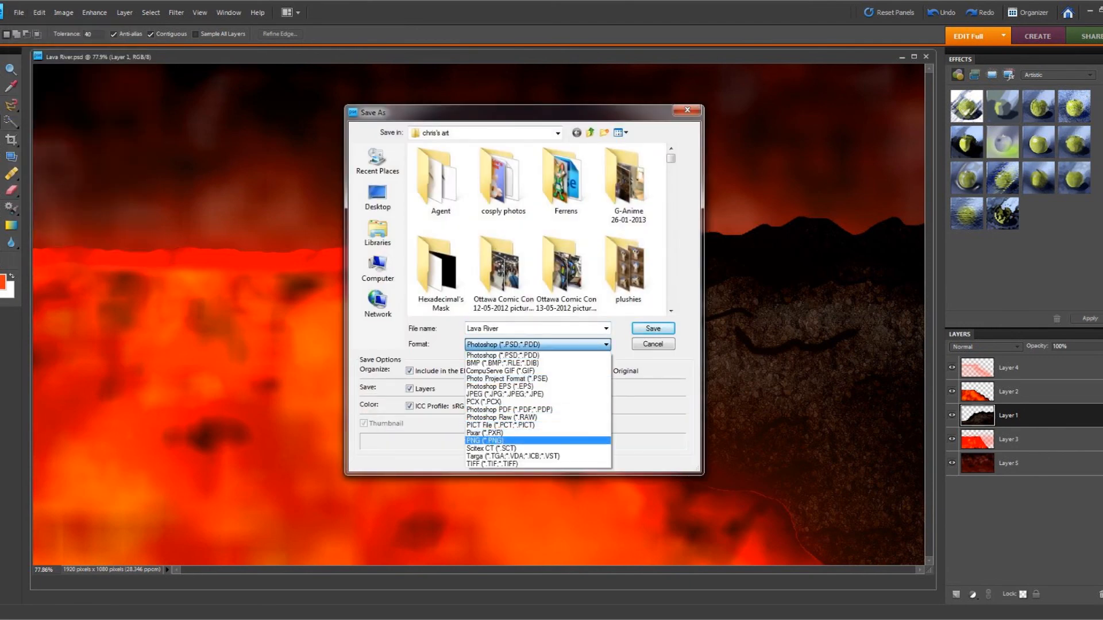
key("Return")
double_click(513, 329)
key("BackSpace")
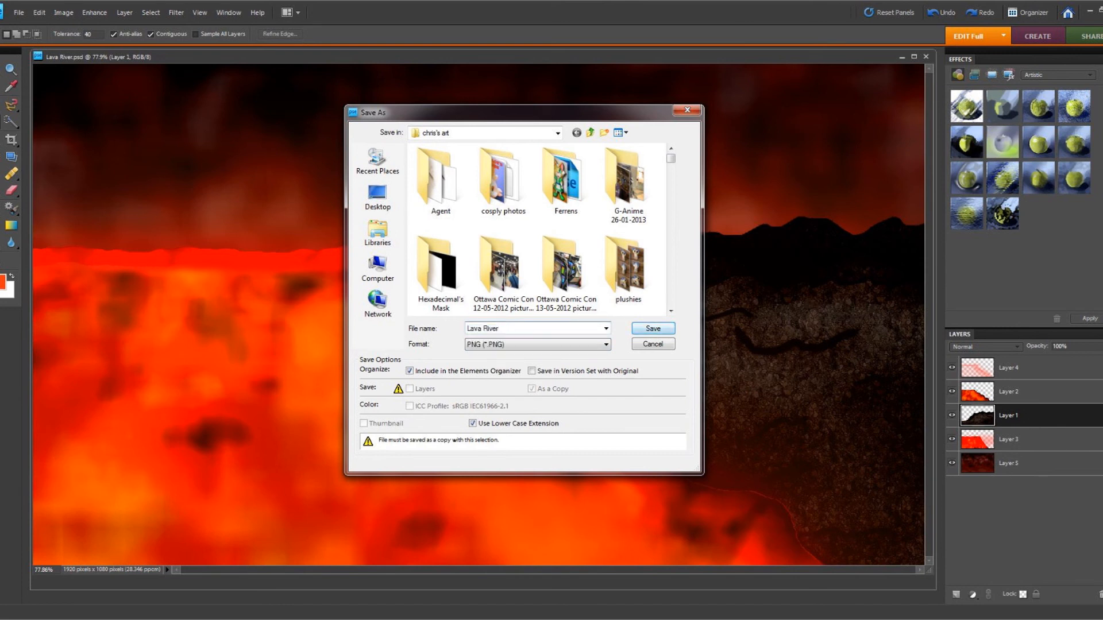
key("Return")
key("Return")
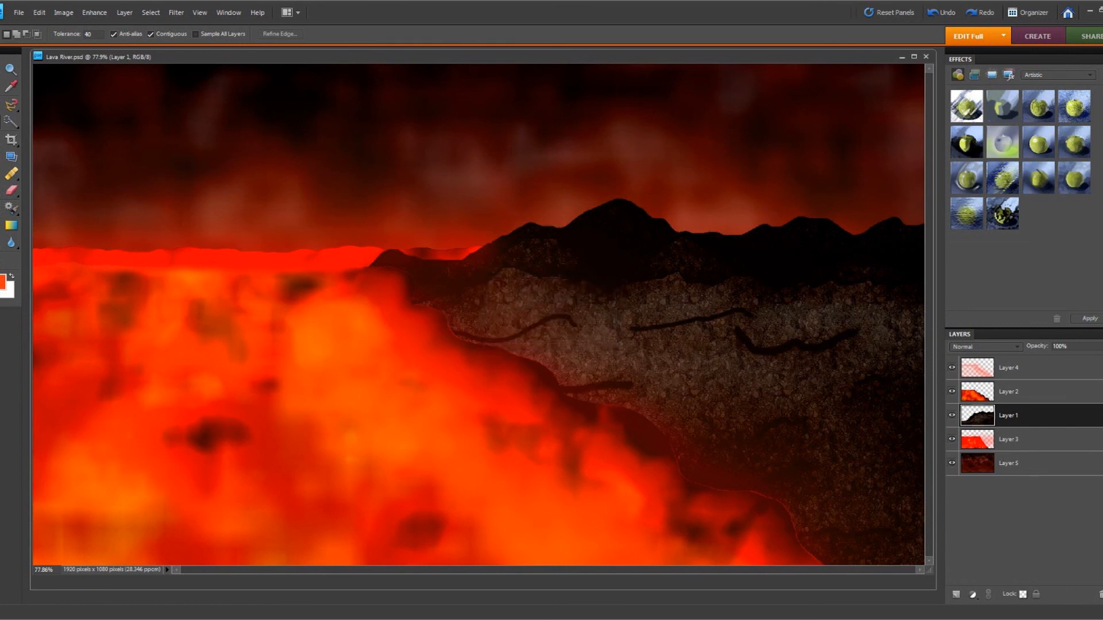